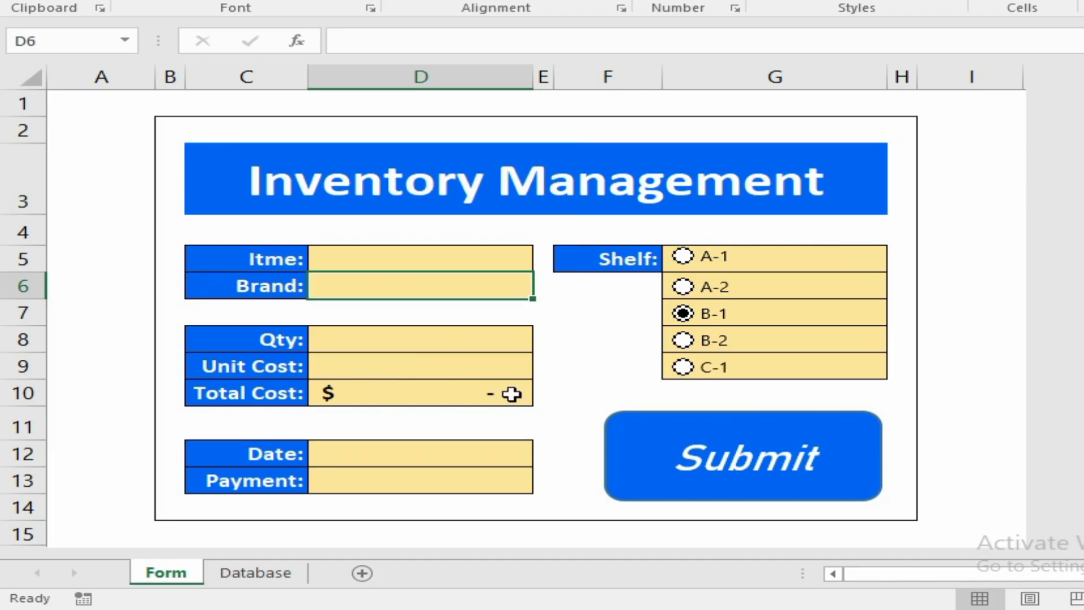
# - Enter Product 21 as the item and B00313 as the brand in the inventory form
pyautogui.click(438, 480)
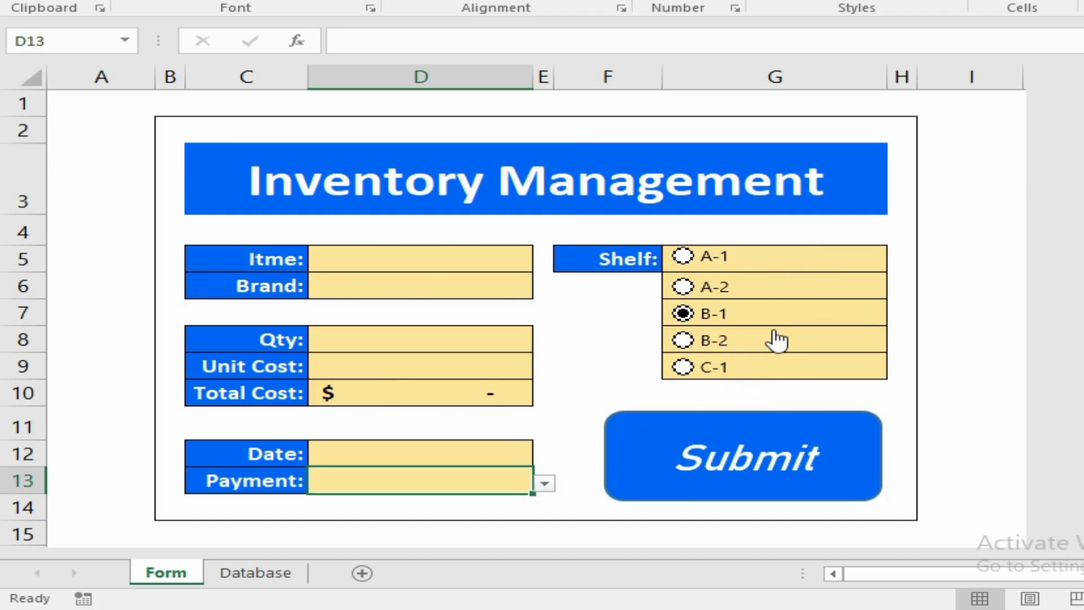
pyautogui.click(383, 255)
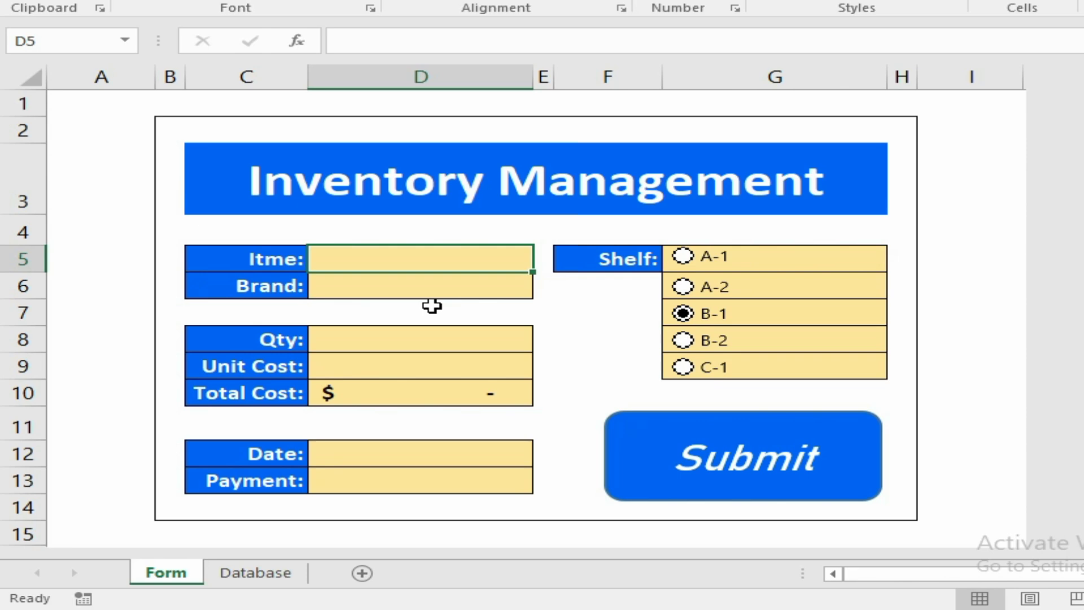
pyautogui.write('Product 21')
pyautogui.press('Return')
pyautogui.write('B00313')
pyautogui.press('Return')
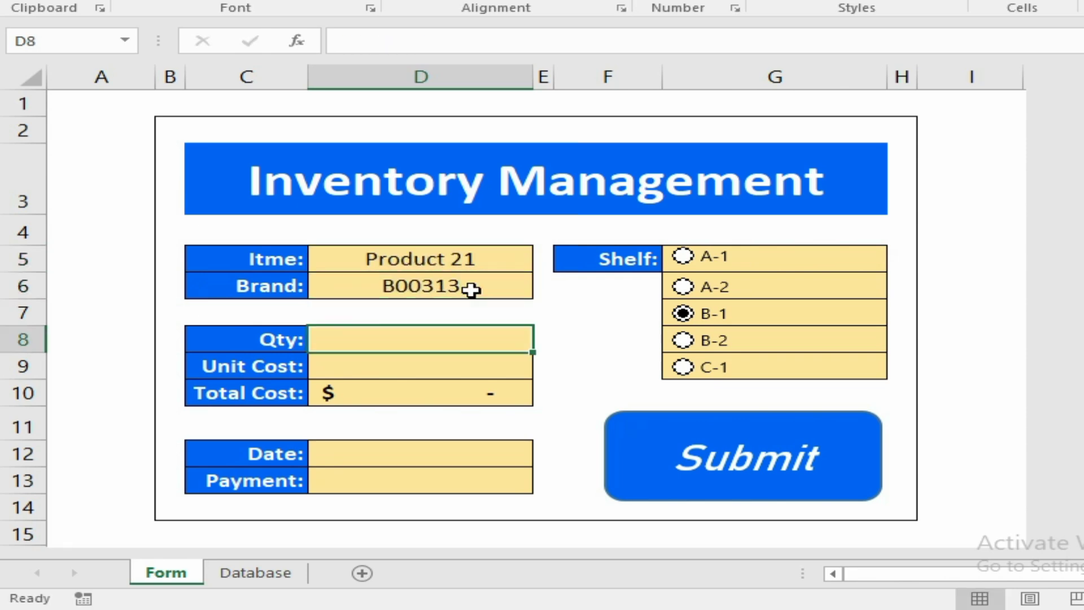
# - Fill in the quantity as 45, the unit cost as 1.5 and the date as today's date, 2/16/2025
pyautogui.write('45')
pyautogui.press('Return')
pyautogui.write('1.5')
pyautogui.press('Return')
pyautogui.hotkey('ctrl', ';')
pyautogui.press('Return')
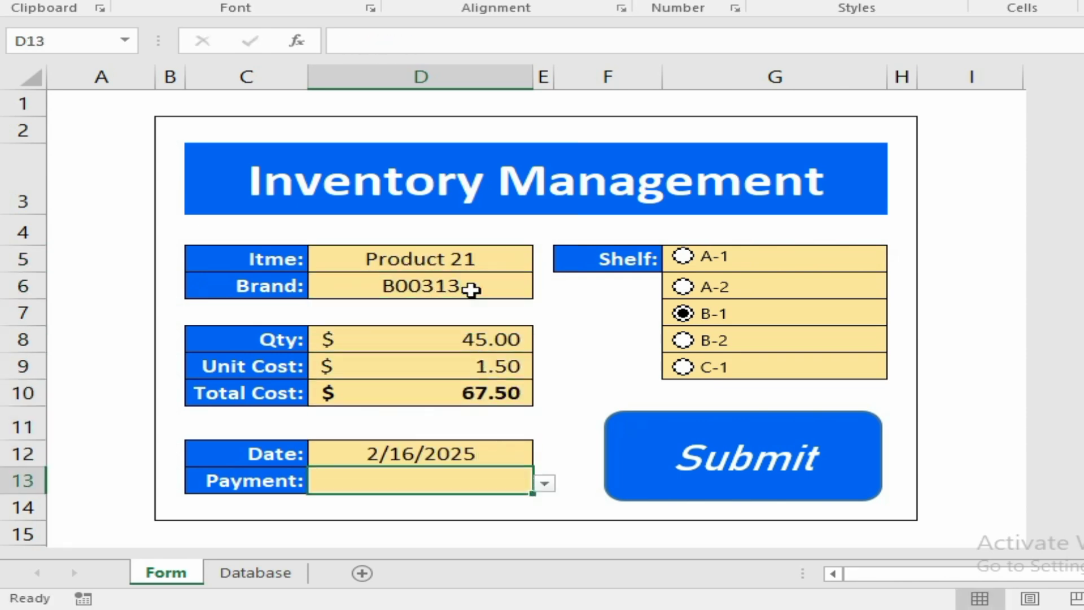
# - Choose Debit Card as the payment method and B-2 as the shelf
pyautogui.hotkey('alt', 'Down')
pyautogui.press('Down')
pyautogui.press('Down')
pyautogui.press('Return')
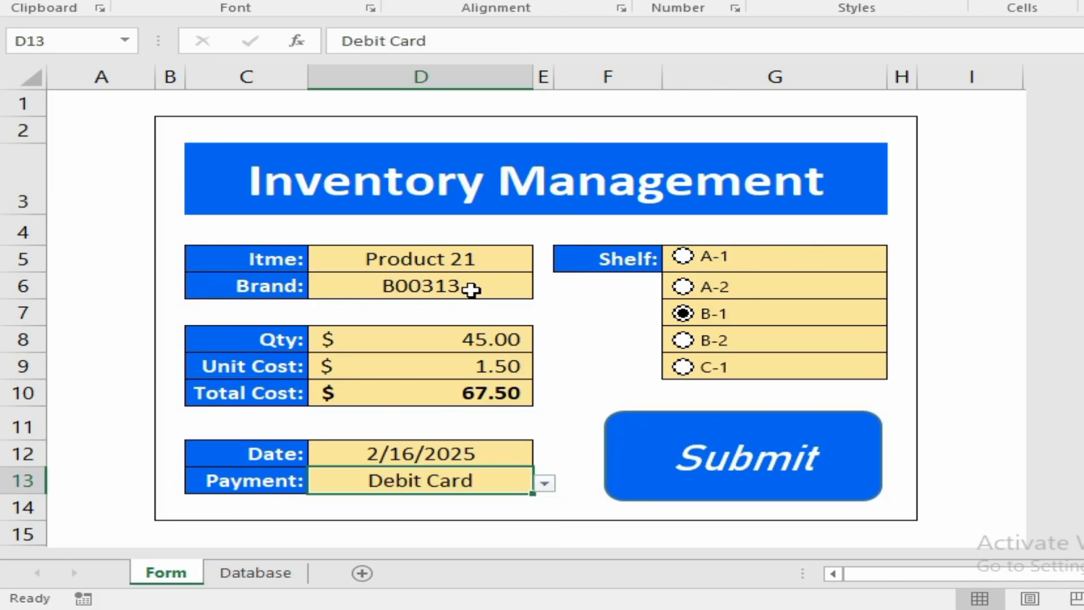
pyautogui.click(683, 340)
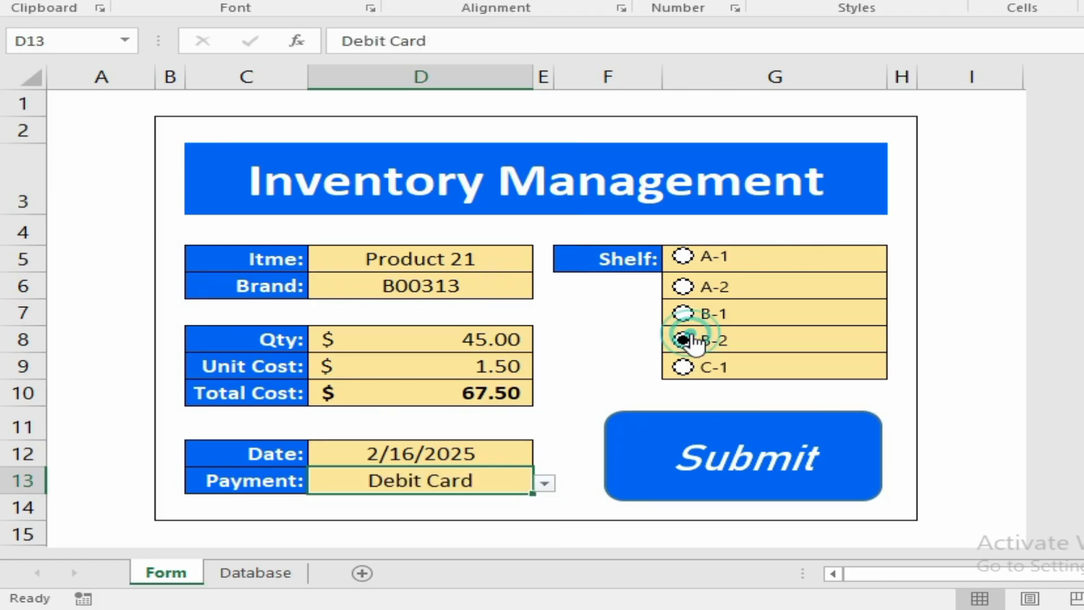
# - Submit the inventory record and open the Database sheet
pyautogui.click(750, 462)
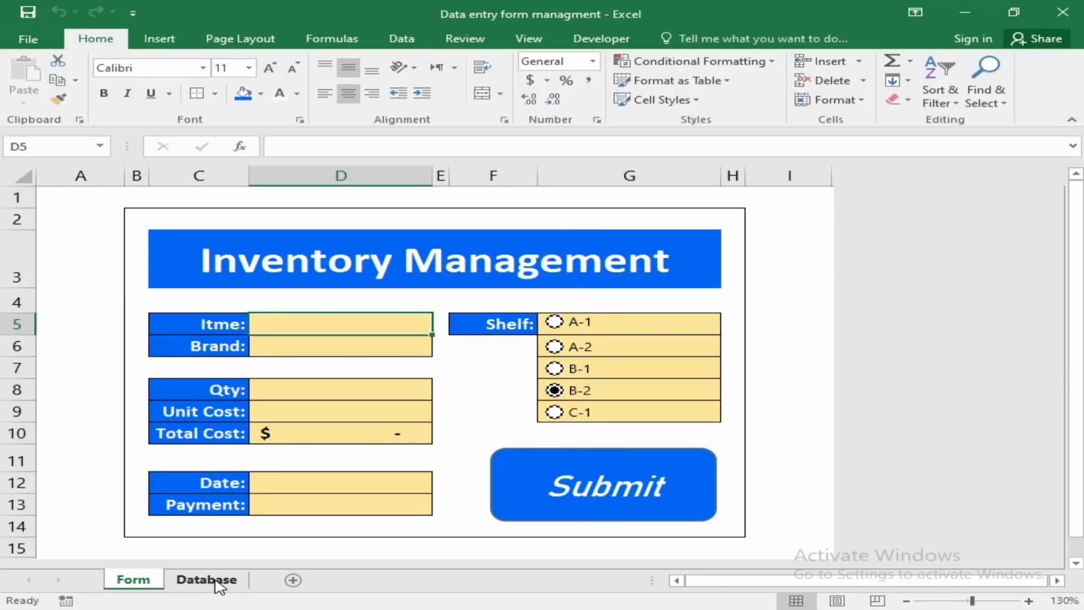
pyautogui.click(266, 575)
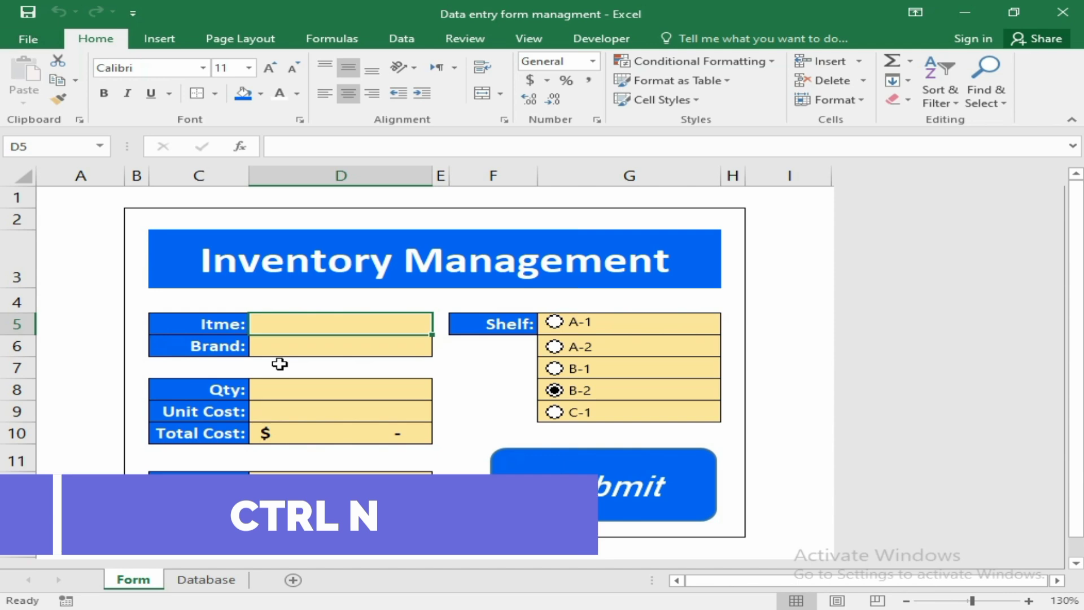
# - Create a blank workbook and paste the labels from C5:C13 of the finished form as values starting at C5
pyautogui.hotkey('ctrl', 'n')
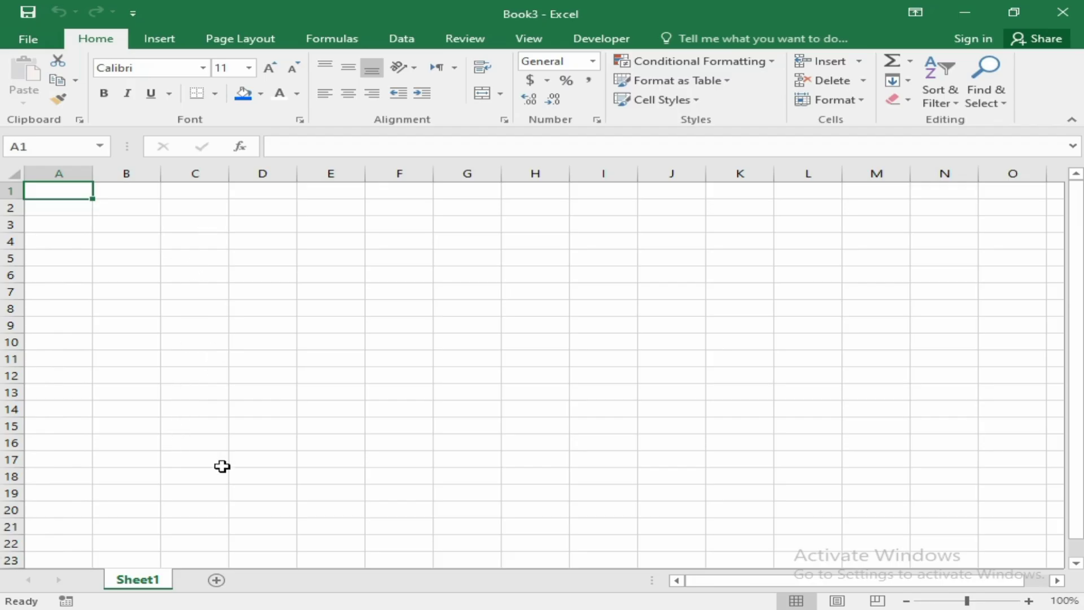
pyautogui.hotkey('alt', 'Tab')
pyautogui.moveTo(220, 325); pyautogui.dragTo(201, 506)
pyautogui.hotkey('ctrl', 'c')
pyautogui.hotkey('alt', 'Tab')
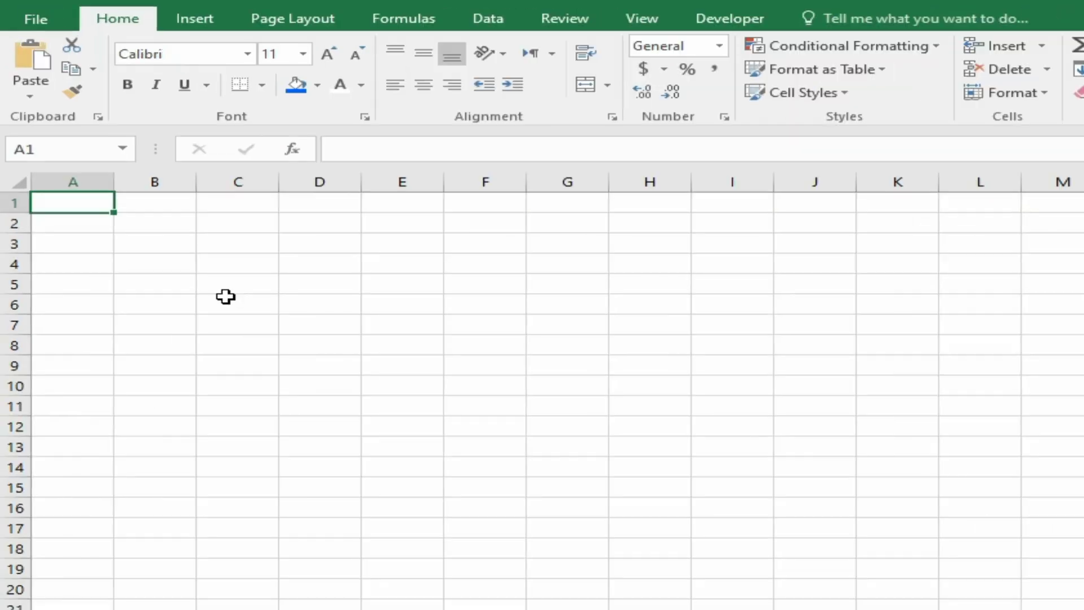
pyautogui.click(186, 275)
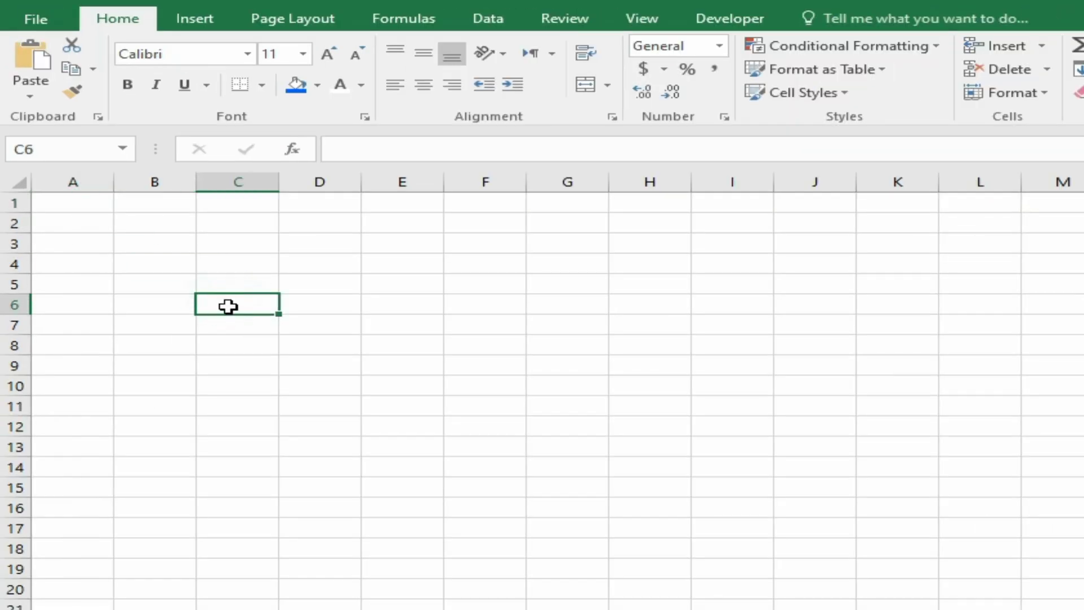
pyautogui.click(235, 283)
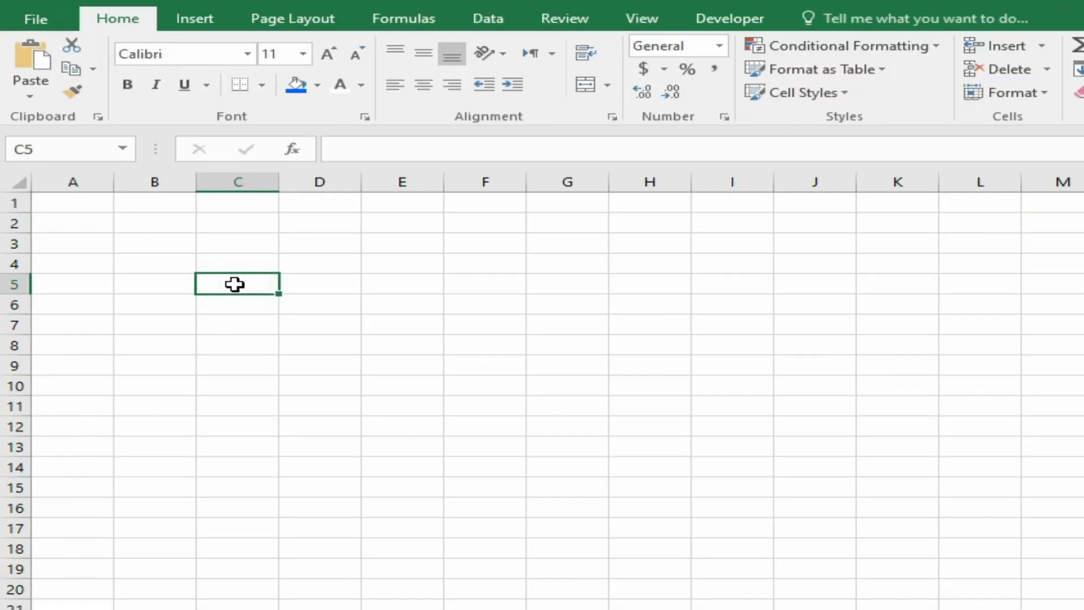
pyautogui.rightClick(235, 284)
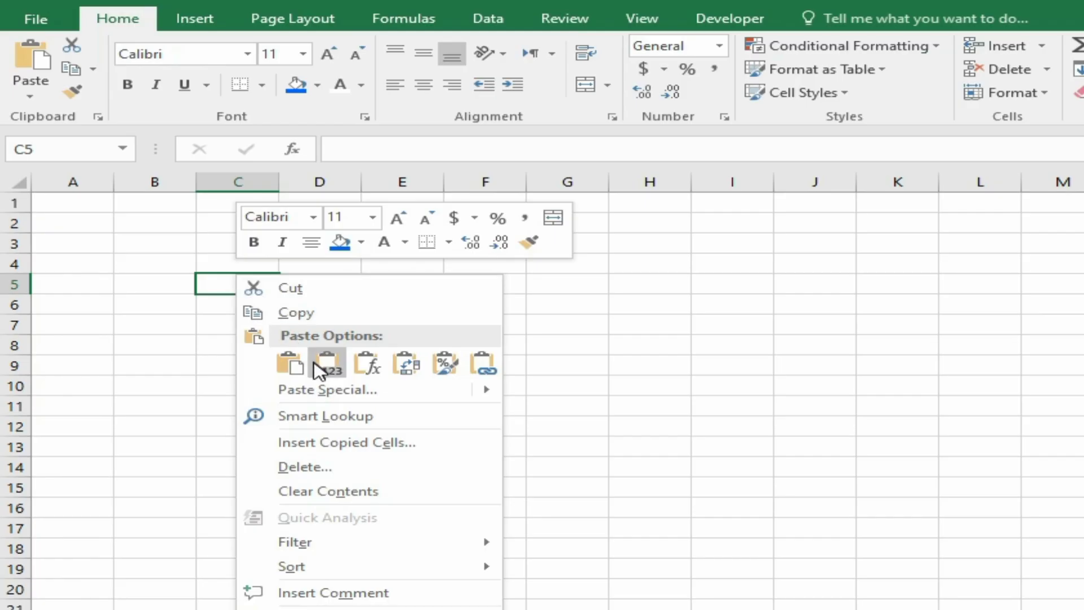
pyautogui.click(312, 364)
# - Enter the label "Shelf:" in cell F5
pyautogui.click(354, 289)
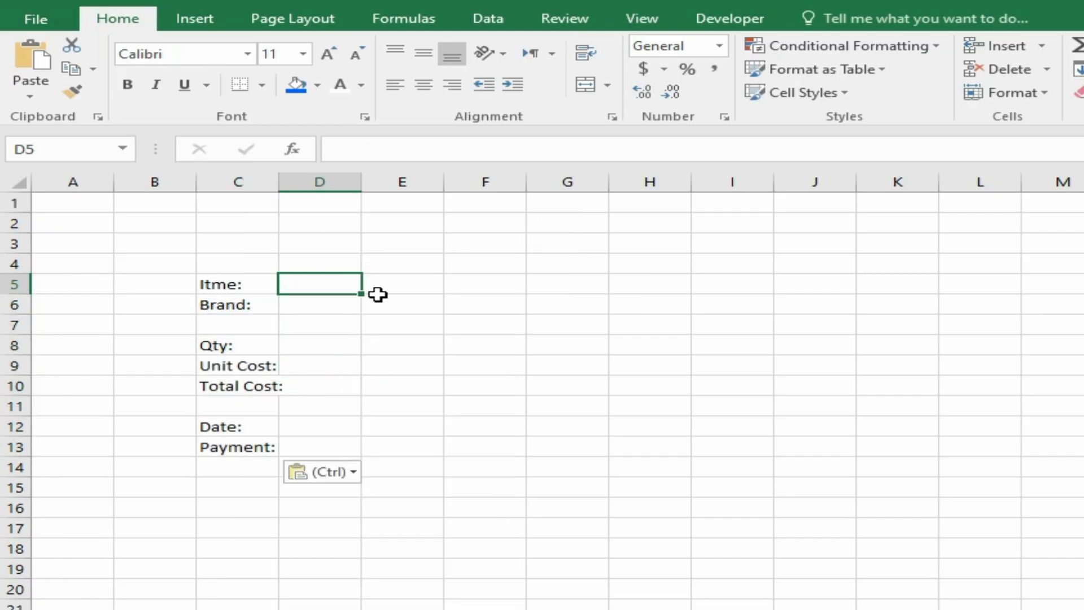
pyautogui.click(378, 294)
pyautogui.press('Right')
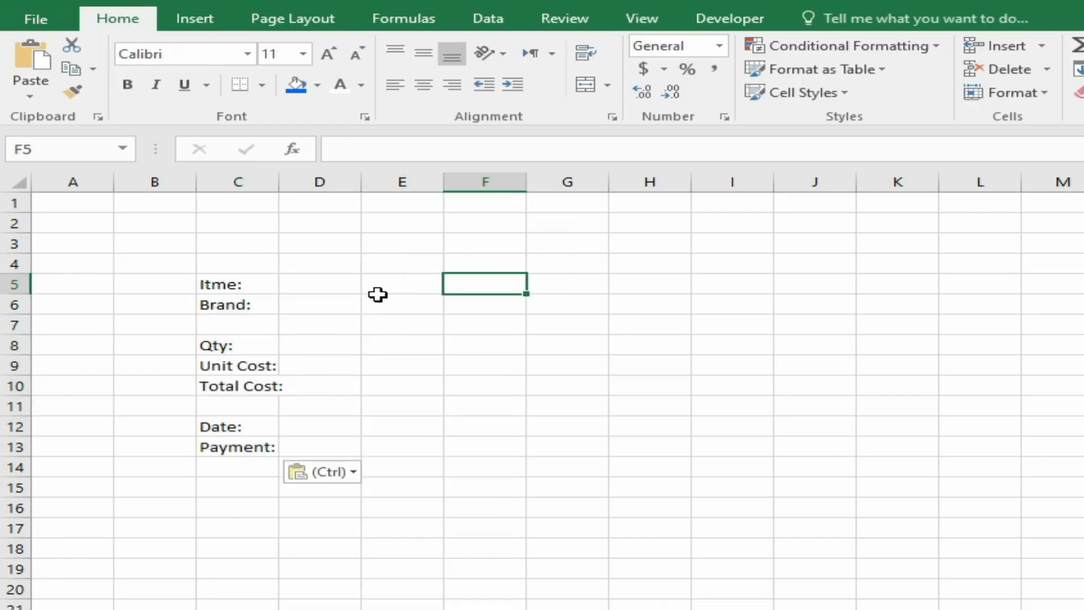
pyautogui.write('Shelf:')
pyautogui.press('Return')
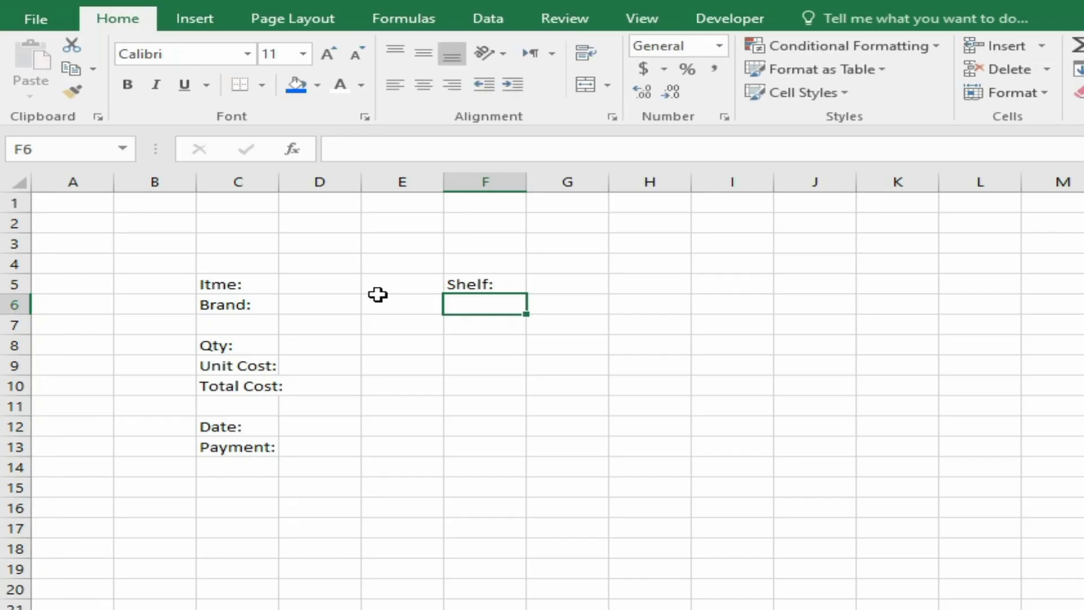
# - Narrow columns B, E and H together into slim spacer columns
pyautogui.click(146, 195)
pyautogui.click(150, 179)
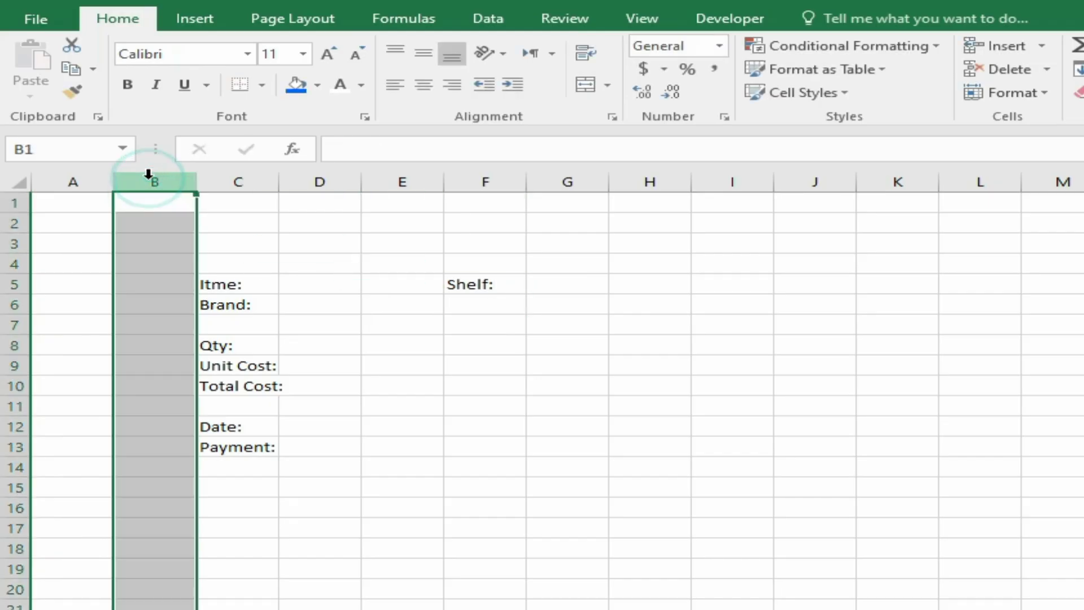
pyautogui.keyDown('ctrl'); pyautogui.click(394, 182); pyautogui.keyUp('ctrl')
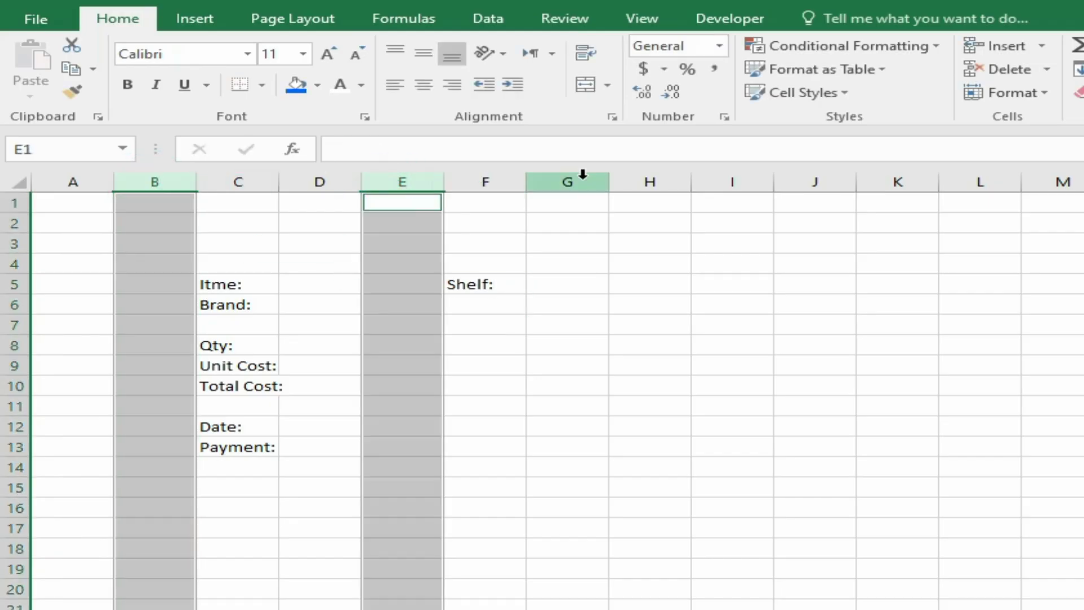
pyautogui.keyDown('ctrl'); pyautogui.click(635, 181); pyautogui.keyUp('ctrl')
pyautogui.moveTo(197, 183); pyautogui.dragTo(140, 194)
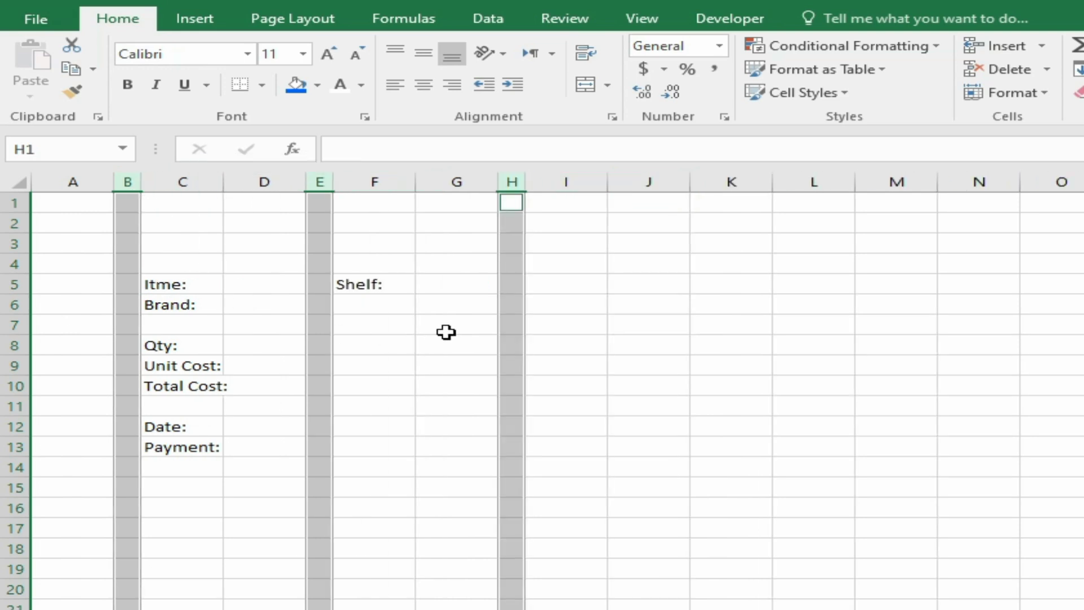
# - Widen columns D and G to a little over twice the default column width for the entry fields
pyautogui.click(264, 284)
pyautogui.moveTo(305, 180); pyautogui.dragTo(408, 182)
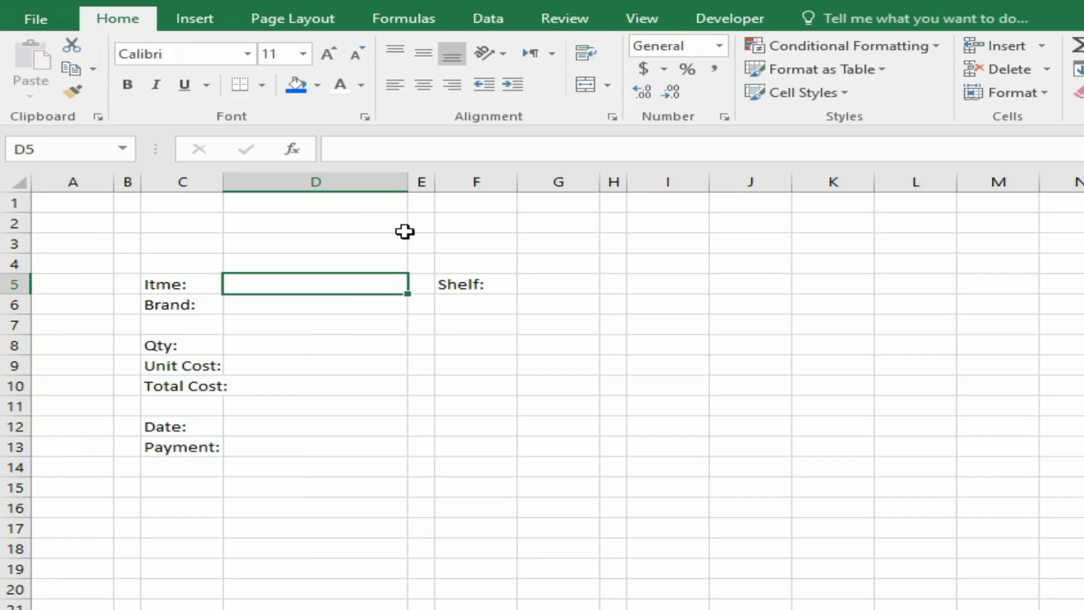
pyautogui.click(557, 290)
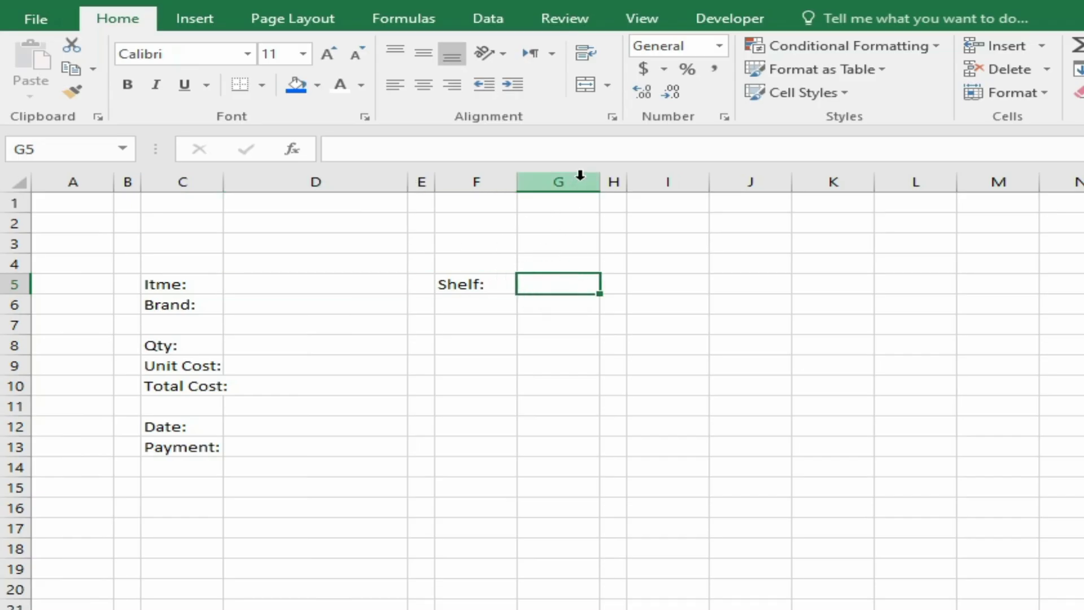
pyautogui.moveTo(600, 181); pyautogui.dragTo(702, 181)
# - Put the title "Inventory Management" in C2 and merge and center it across C2:G2
pyautogui.click(192, 226)
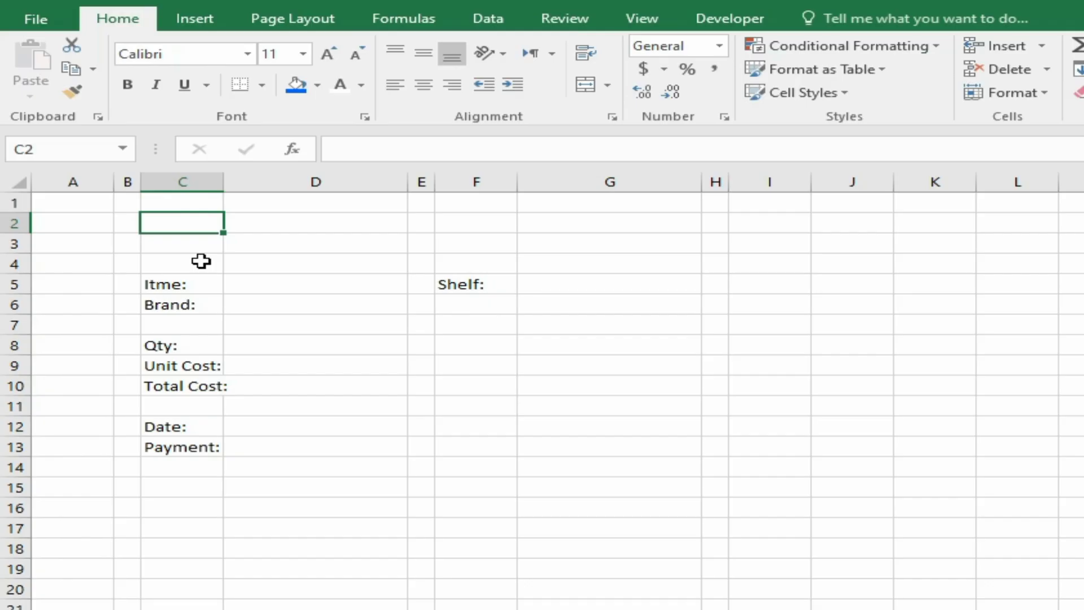
pyautogui.hotkey('ctrl', 'v')
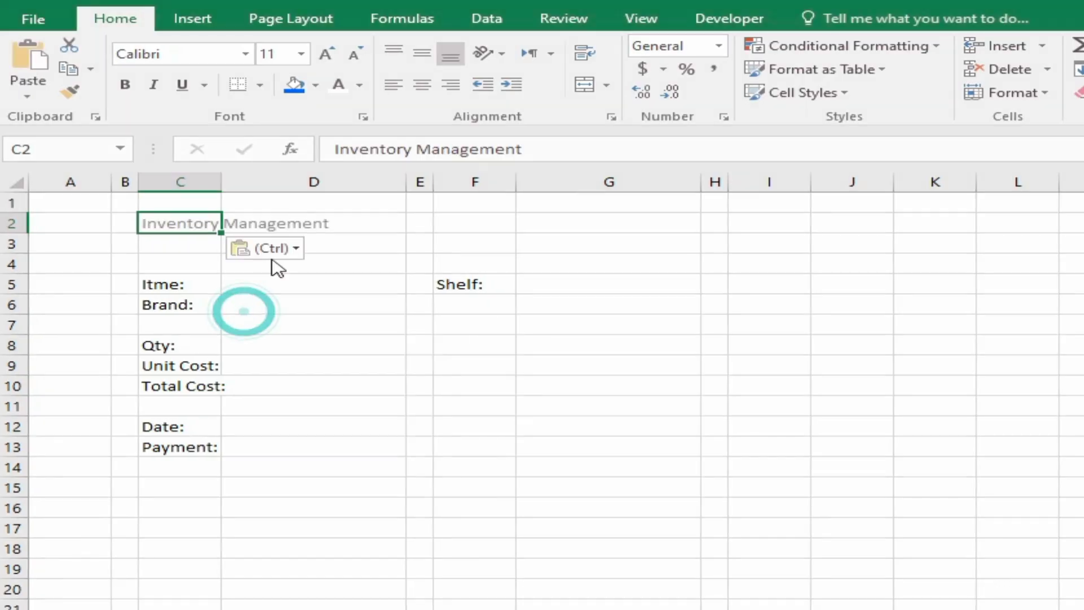
pyautogui.moveTo(177, 221); pyautogui.dragTo(606, 224)
pyautogui.click(606, 85)
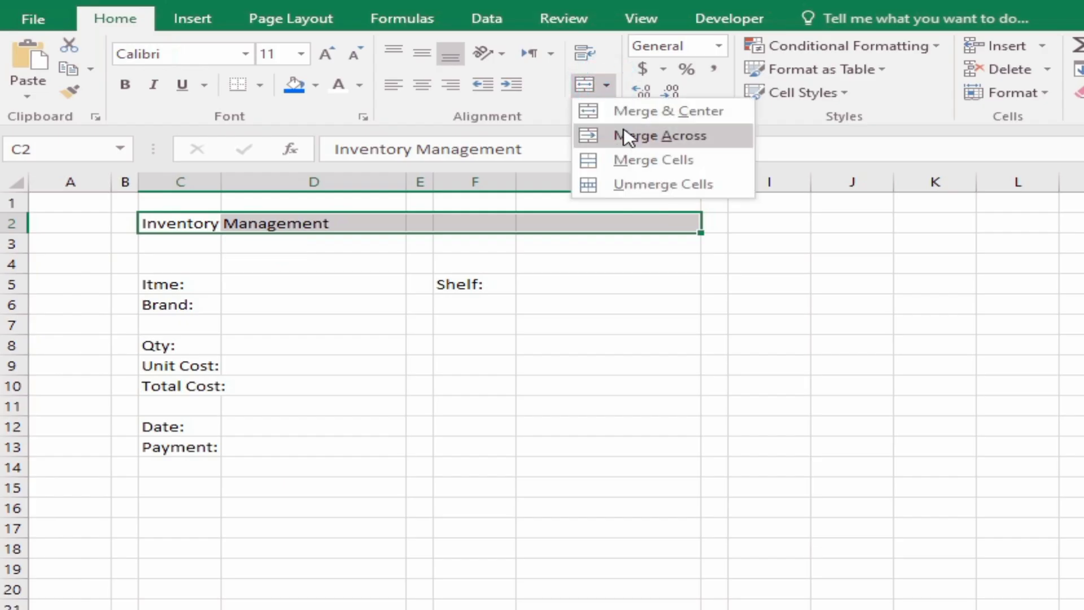
pyautogui.click(633, 109)
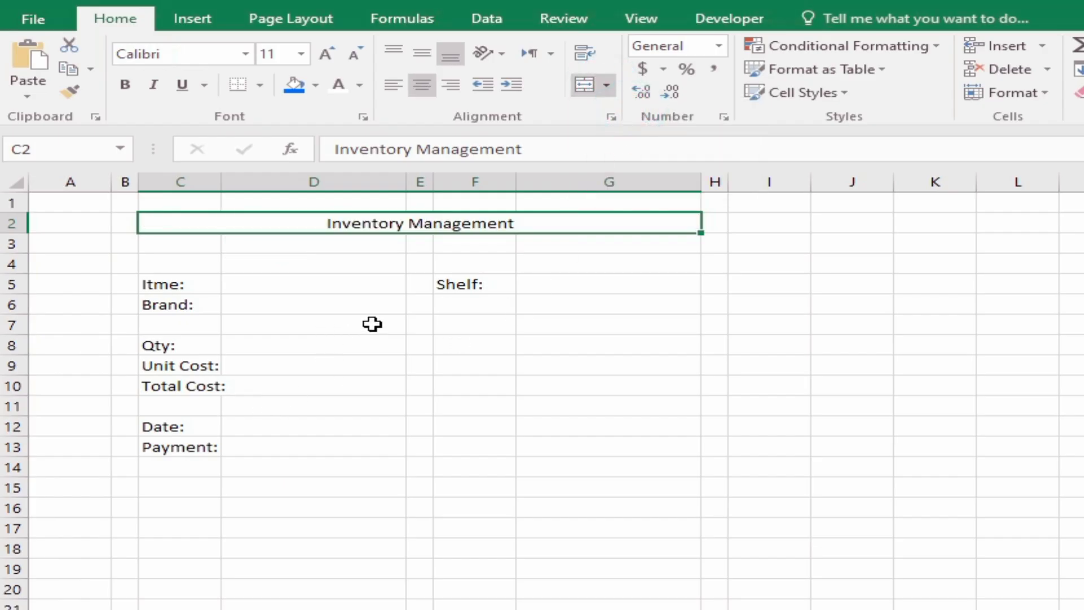
# - Make row 2 about three times taller and middle-align the title vertically
pyautogui.moveTo(19, 233); pyautogui.dragTo(8, 275)
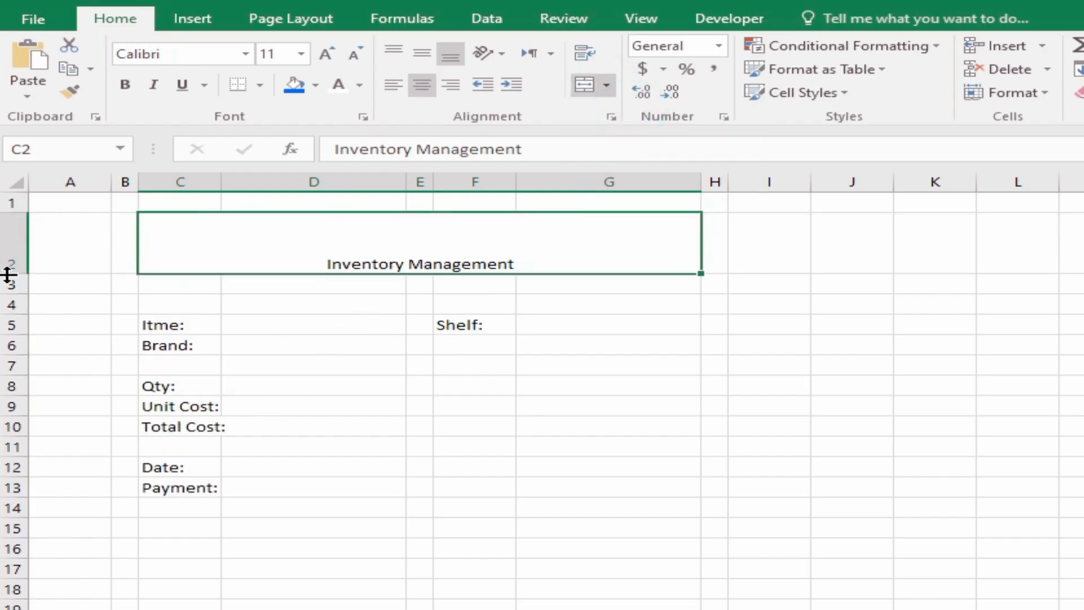
pyautogui.click(421, 52)
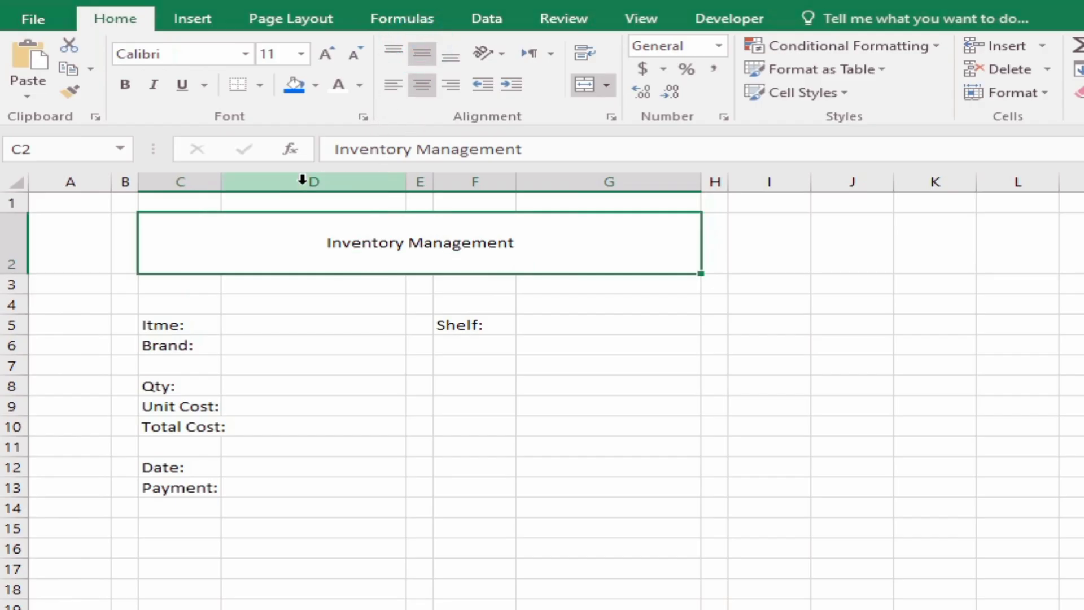
# - Format the title with a blue fill and white, bold text at font size 28
pyautogui.click(296, 86)
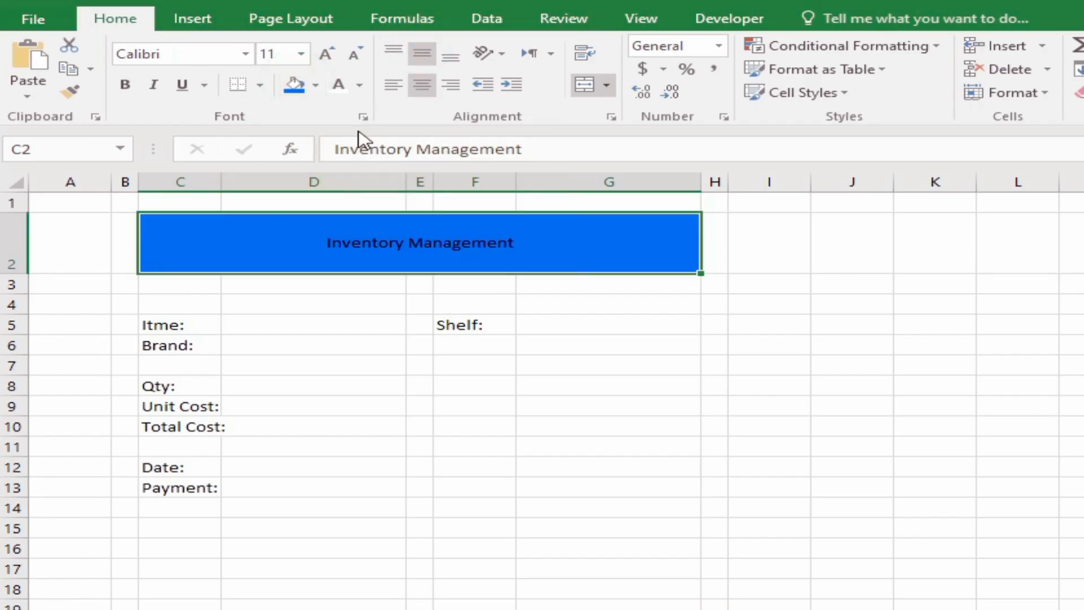
pyautogui.click(340, 86)
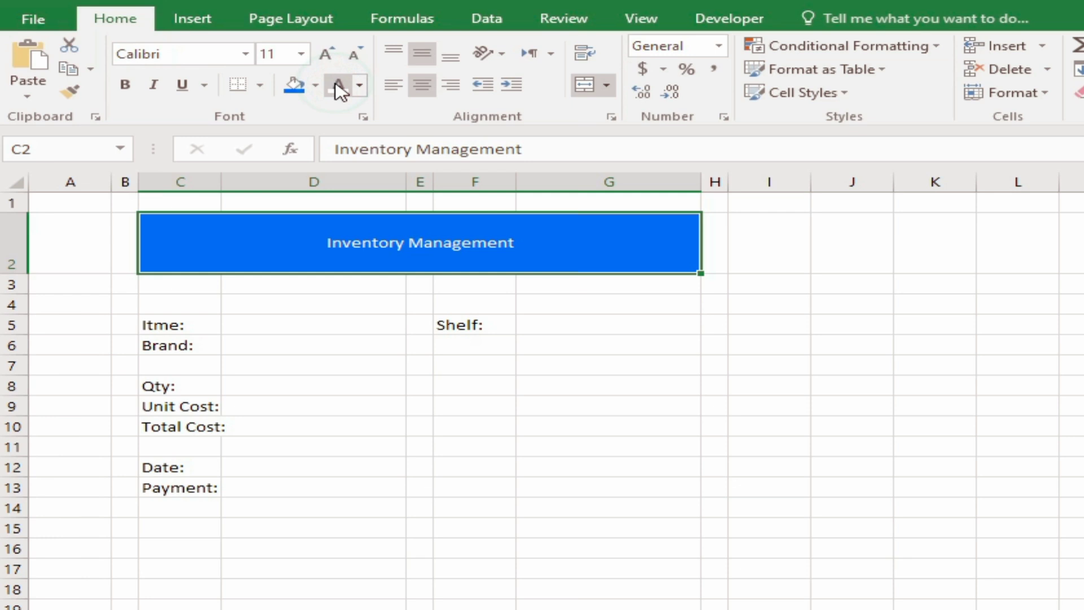
pyautogui.click(328, 55)
pyautogui.click(328, 54)
pyautogui.click(328, 55)
pyautogui.click(328, 54)
pyautogui.click(328, 55)
pyautogui.click(328, 55)
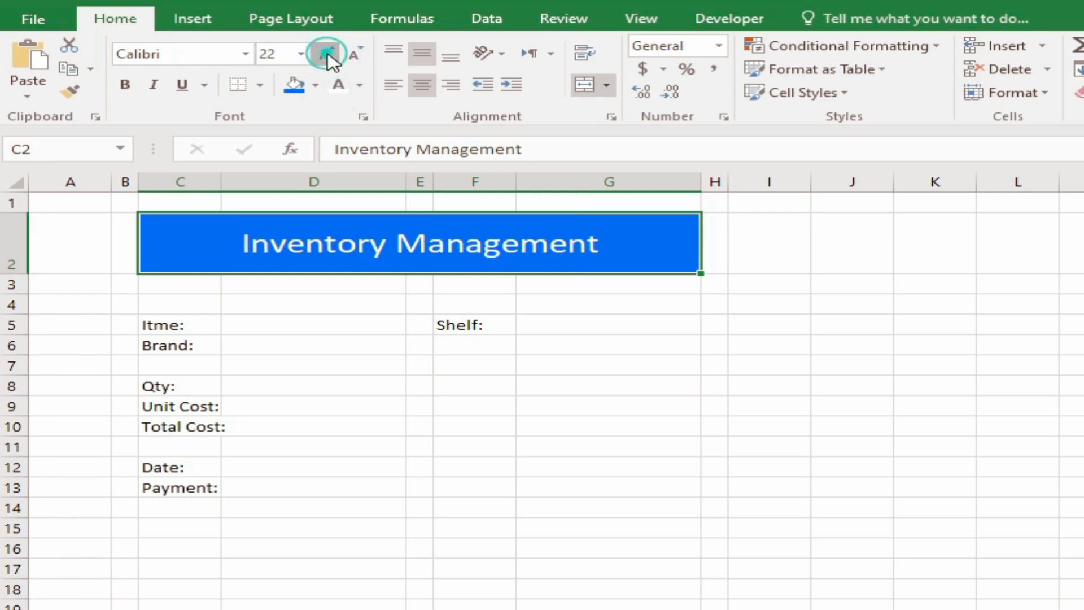
pyautogui.click(327, 55)
pyautogui.click(328, 55)
pyautogui.click(125, 85)
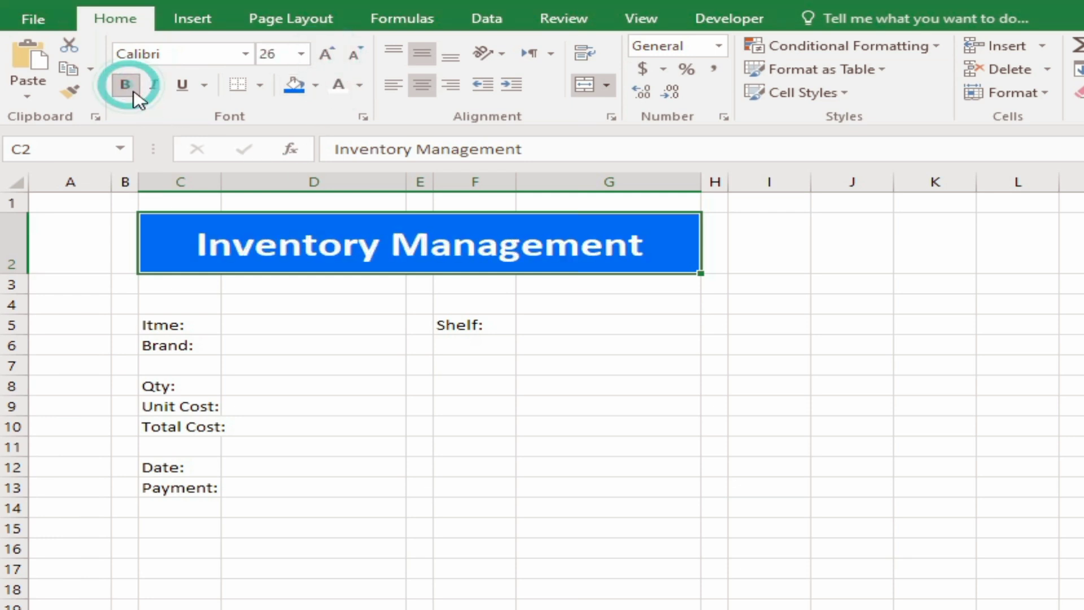
pyautogui.click(327, 54)
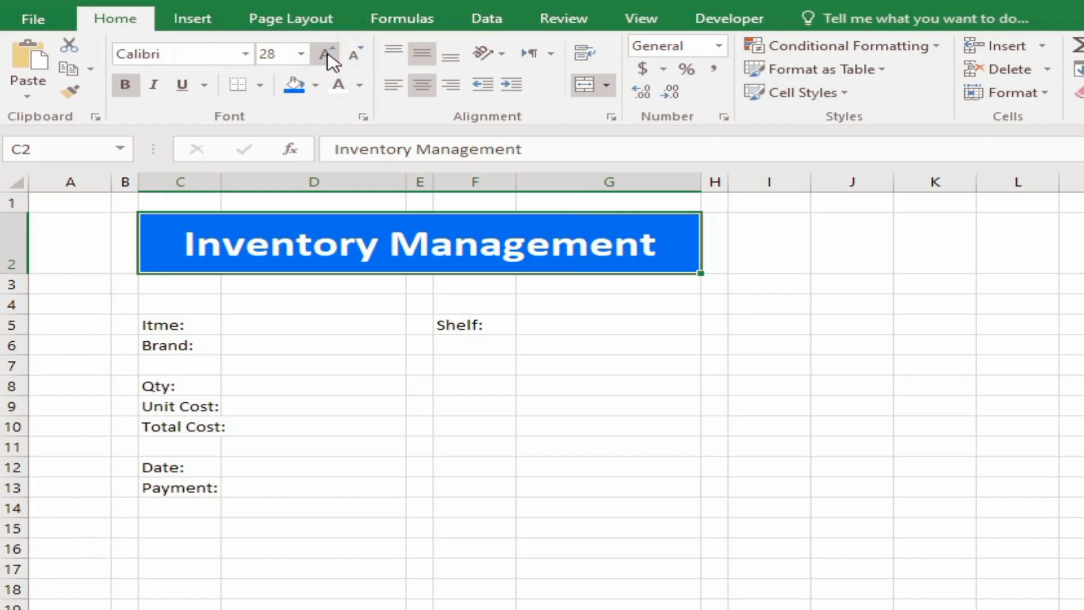
pyautogui.click(356, 385)
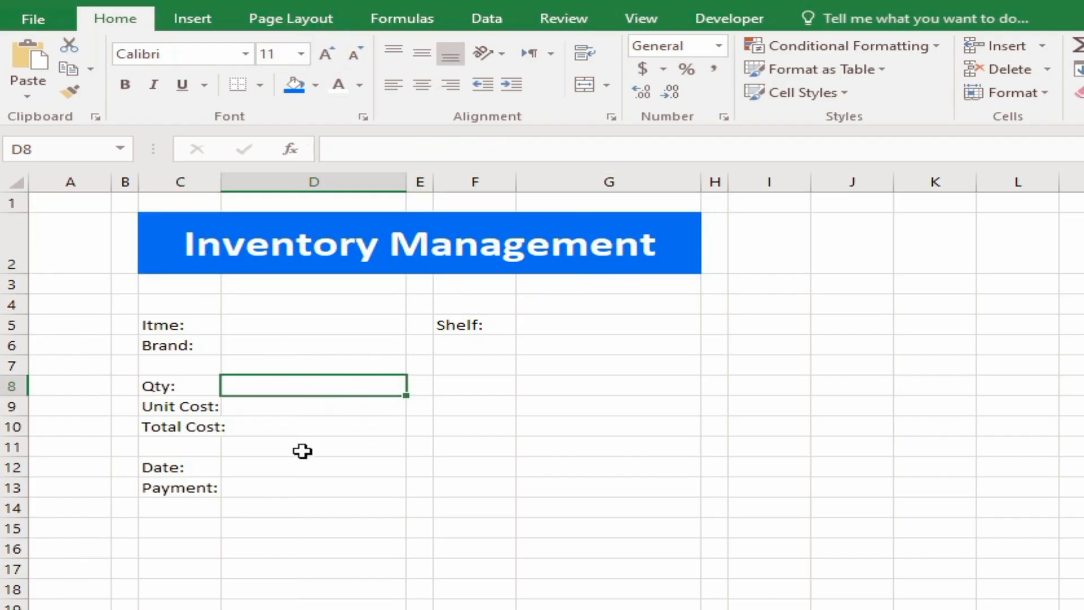
pyautogui.keyDown('ctrl'); pyautogui.click(172, 326); pyautogui.keyUp('ctrl')
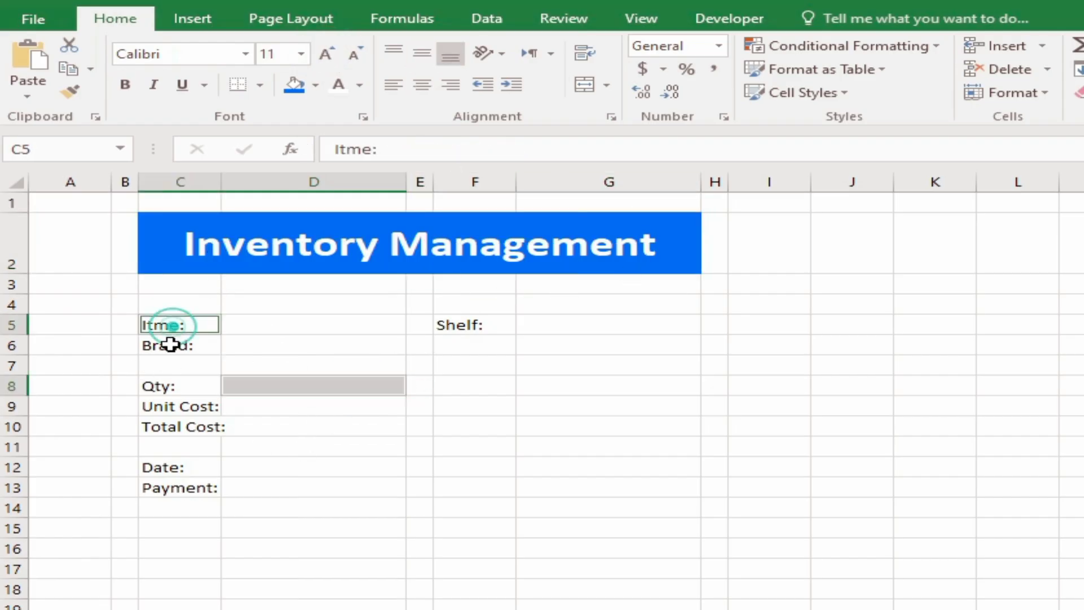
pyautogui.keyDown('ctrl'); pyautogui.click(168, 352); pyautogui.keyUp('ctrl')
pyautogui.click(176, 351)
# - Format the field labels in C5:C6, C8:C10, C12:C13 and F5 with the title's blue fill and bold white text
pyautogui.click(177, 326)
pyautogui.keyDown('ctrl'); pyautogui.click(173, 342); pyautogui.keyUp('ctrl')
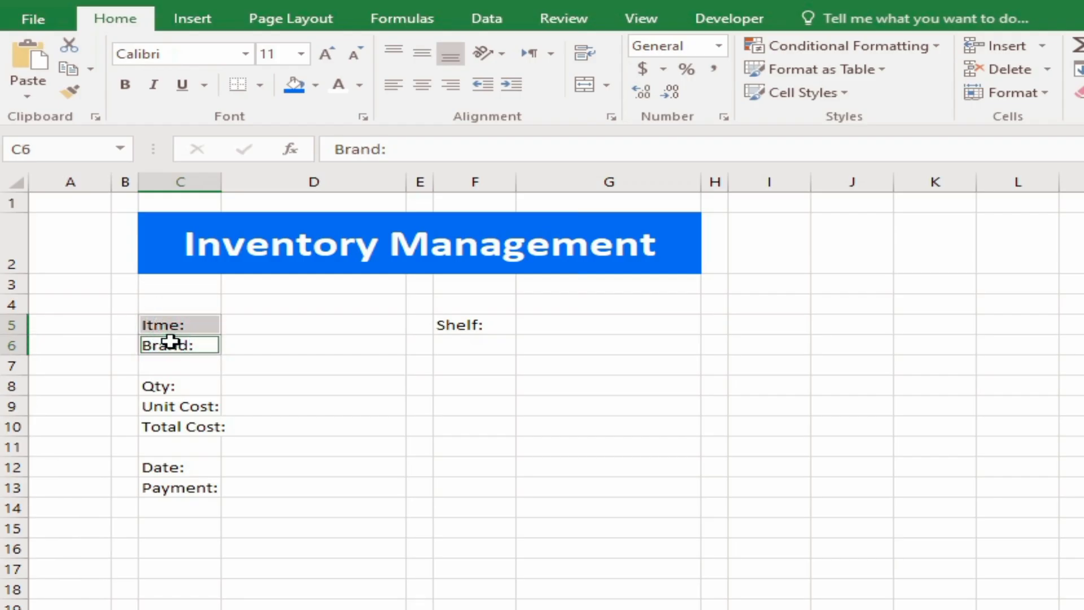
pyautogui.keyDown('ctrl'); pyautogui.click(167, 387); pyautogui.keyUp('ctrl')
pyautogui.keyDown('ctrl'); pyautogui.click(168, 407); pyautogui.keyUp('ctrl')
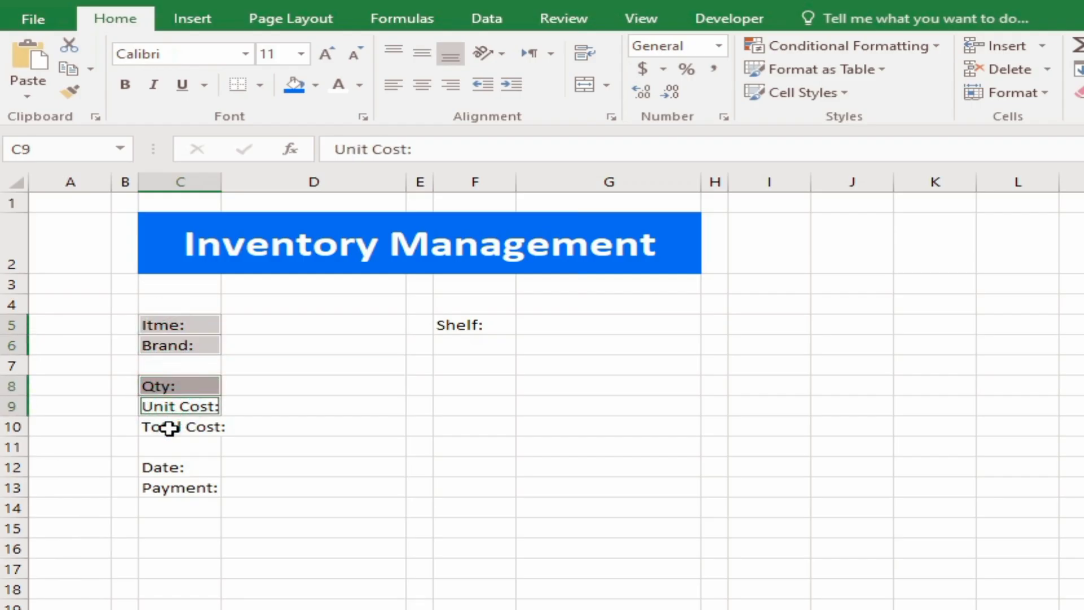
pyautogui.keyDown('ctrl'); pyautogui.click(177, 427); pyautogui.keyUp('ctrl')
pyautogui.keyDown('ctrl'); pyautogui.click(178, 468); pyautogui.keyUp('ctrl')
pyautogui.keyDown('ctrl'); pyautogui.click(172, 488); pyautogui.keyUp('ctrl')
pyautogui.keyDown('ctrl'); pyautogui.click(460, 324); pyautogui.keyUp('ctrl')
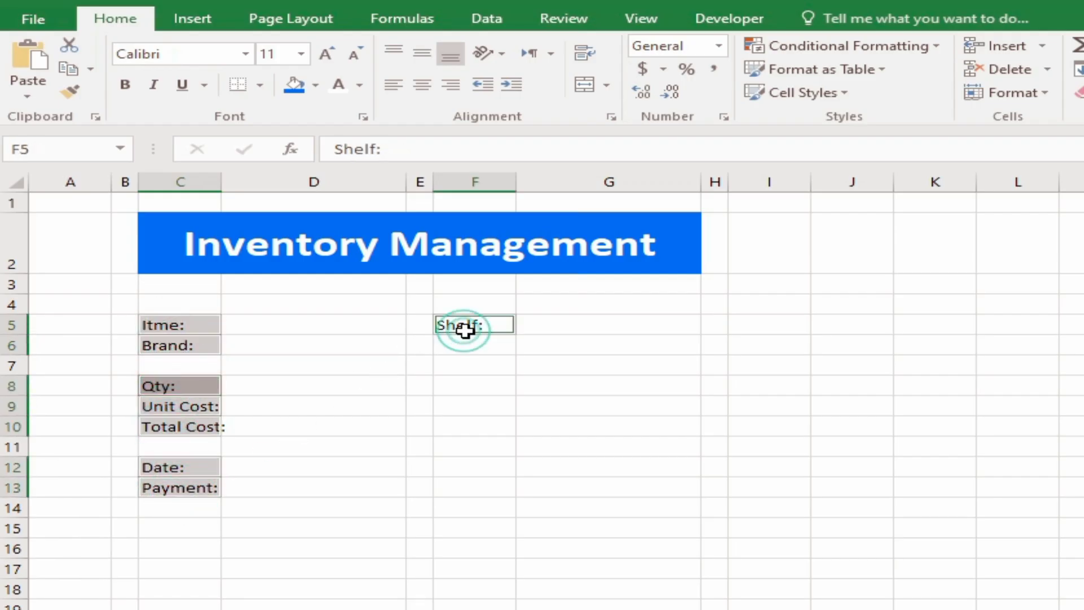
pyautogui.click(296, 85)
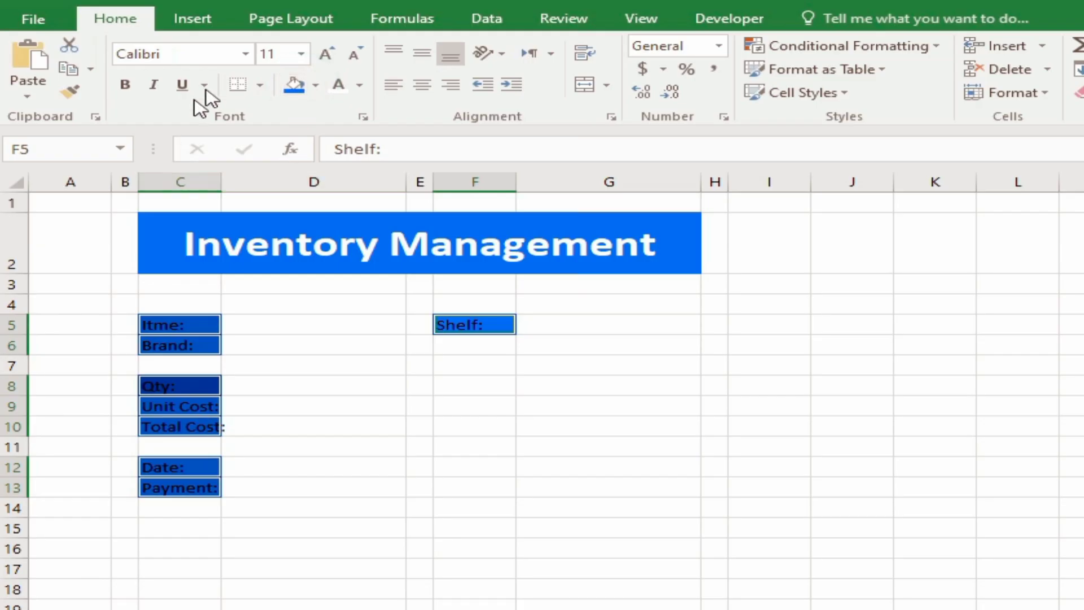
pyautogui.click(339, 85)
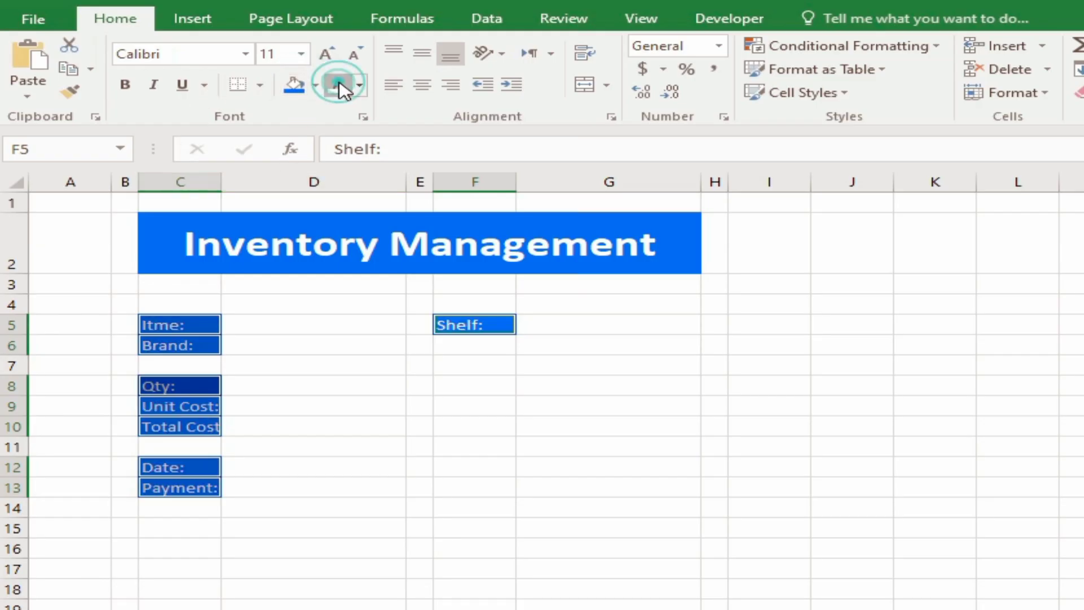
pyautogui.click(126, 85)
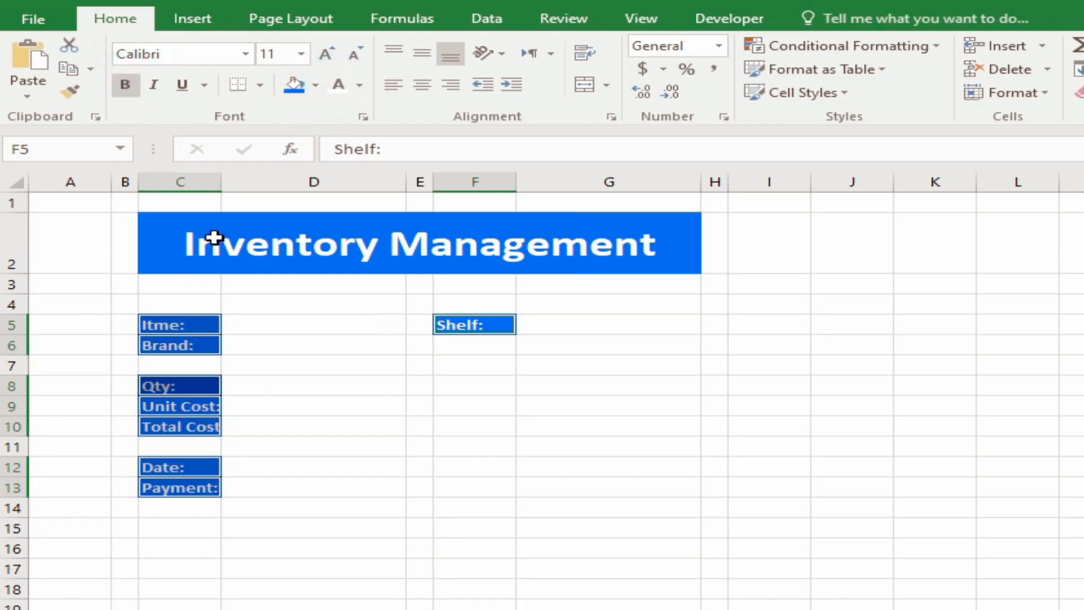
# - Widen column C slightly to fit "Total Cost:", and align all the field labels right horizontally and middle vertically
pyautogui.moveTo(223, 186); pyautogui.dragTo(240, 185)
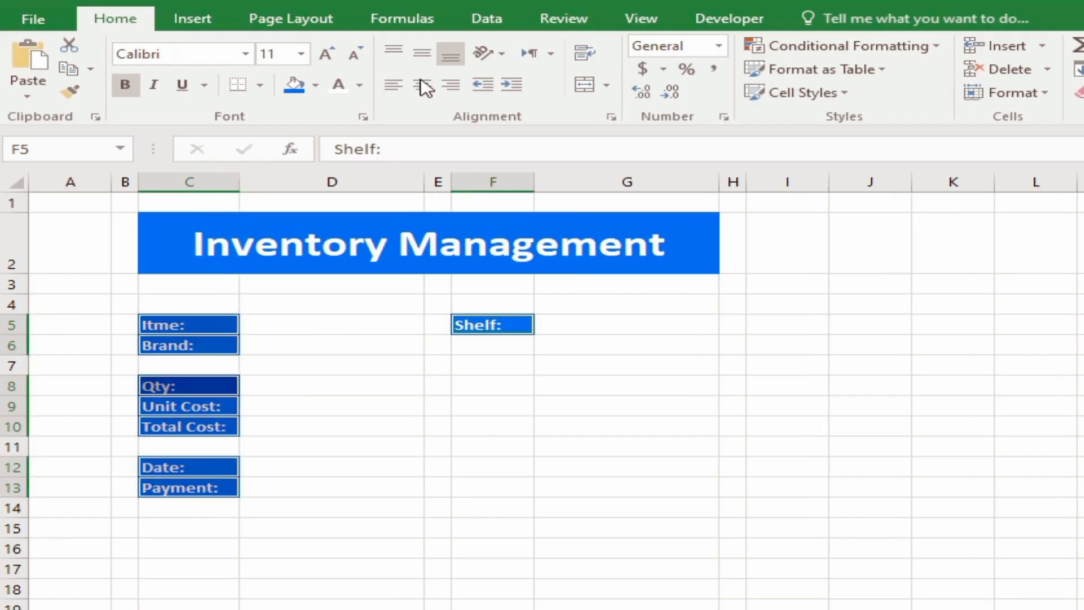
pyautogui.click(451, 85)
pyautogui.click(421, 57)
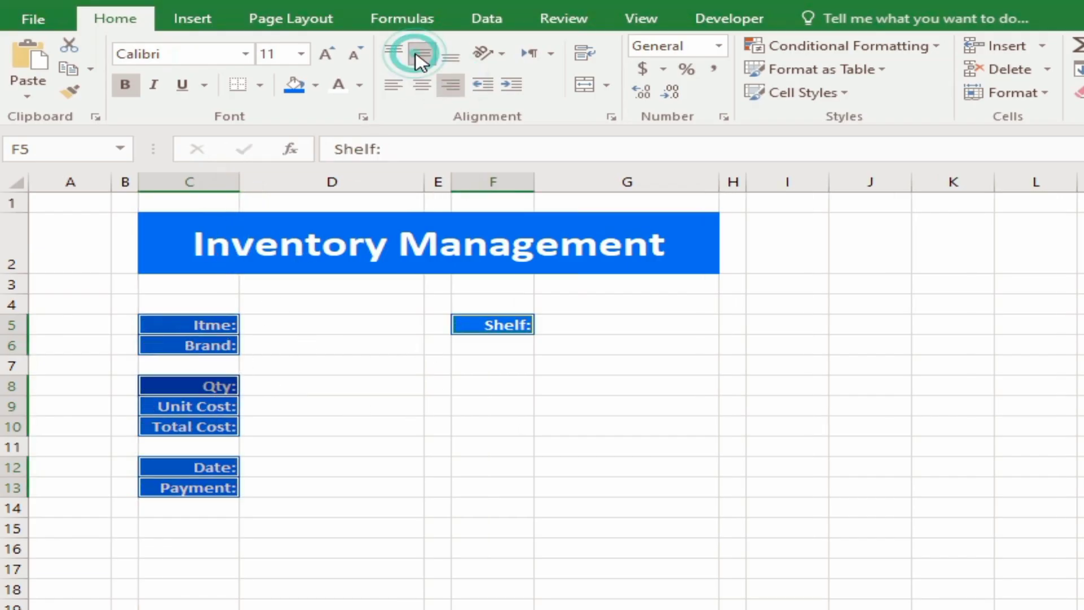
pyautogui.click(571, 463)
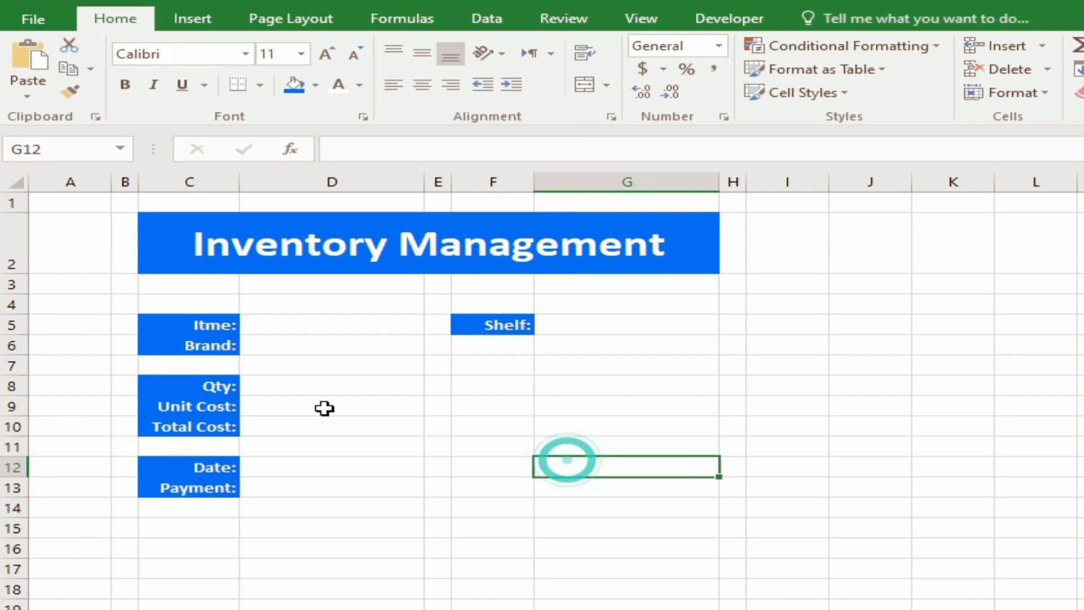
# - Fill the entry cells D5:D6, D8:D10, D12:D13 and G5 with a light gold color
pyautogui.click(262, 323)
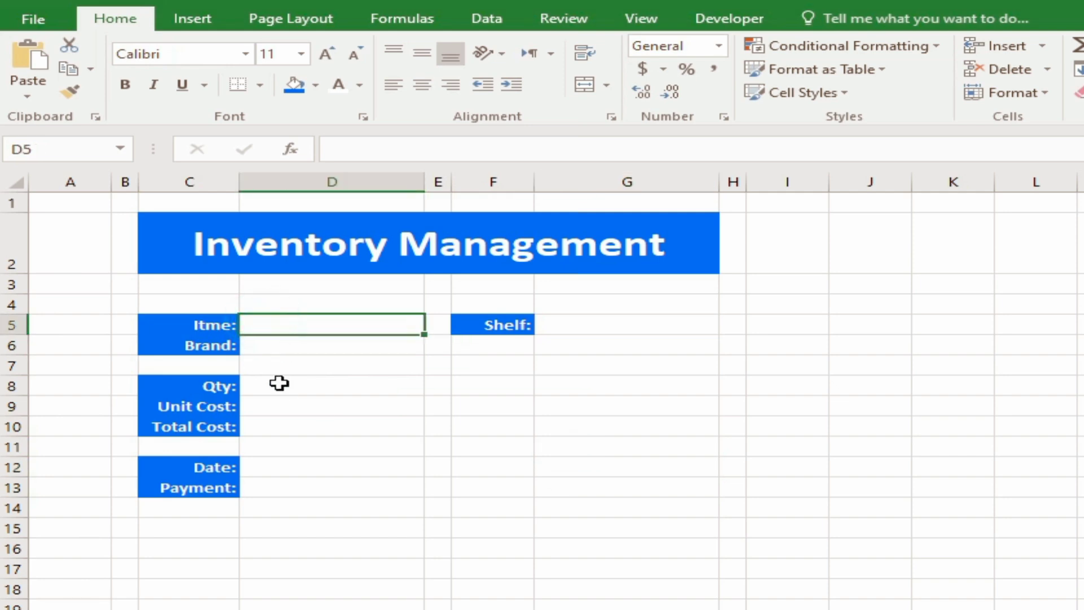
pyautogui.keyDown('ctrl'); pyautogui.click(276, 349); pyautogui.keyUp('ctrl')
pyautogui.keyDown('ctrl'); pyautogui.click(269, 385); pyautogui.keyUp('ctrl')
pyautogui.keyDown('ctrl'); pyautogui.click(266, 408); pyautogui.keyUp('ctrl')
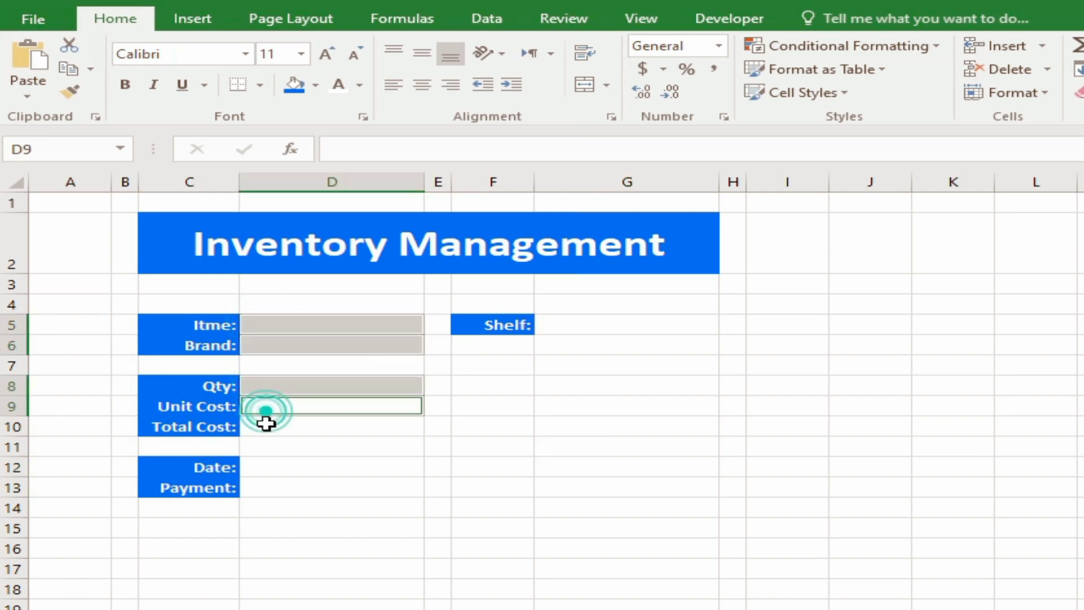
pyautogui.keyDown('ctrl'); pyautogui.click(270, 425); pyautogui.keyUp('ctrl')
pyautogui.keyDown('ctrl'); pyautogui.click(280, 470); pyautogui.keyUp('ctrl')
pyautogui.keyDown('ctrl'); pyautogui.click(281, 487); pyautogui.keyUp('ctrl')
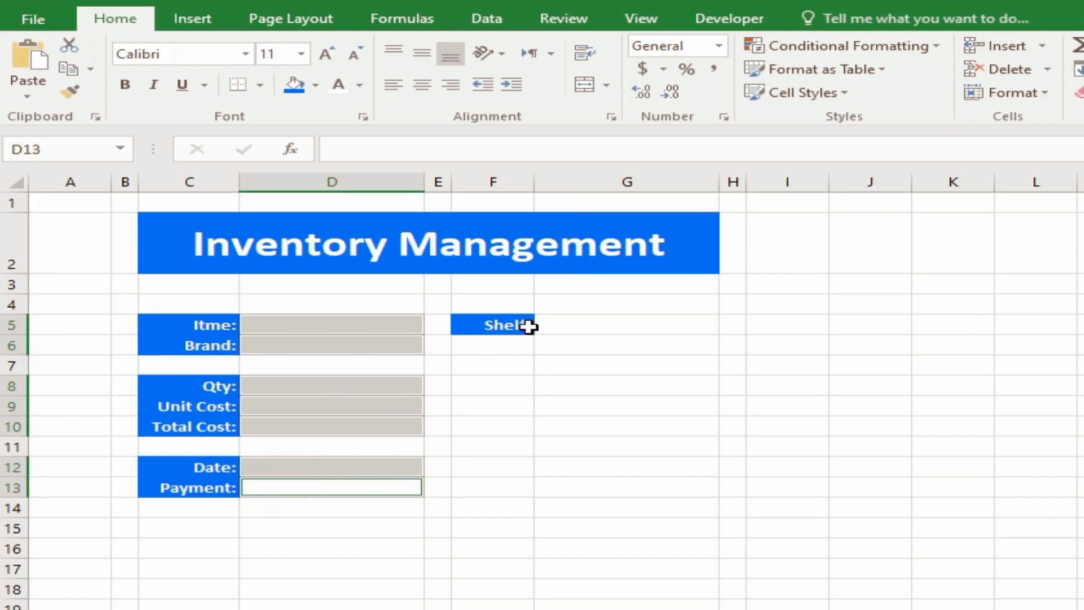
pyautogui.keyDown('ctrl'); pyautogui.click(567, 323); pyautogui.keyUp('ctrl')
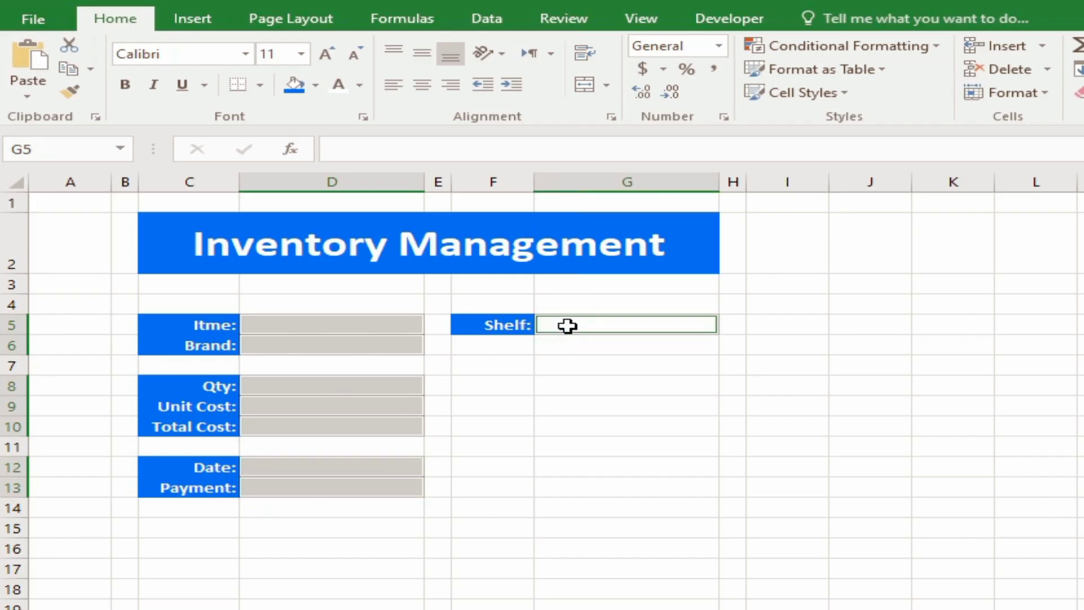
pyautogui.click(315, 85)
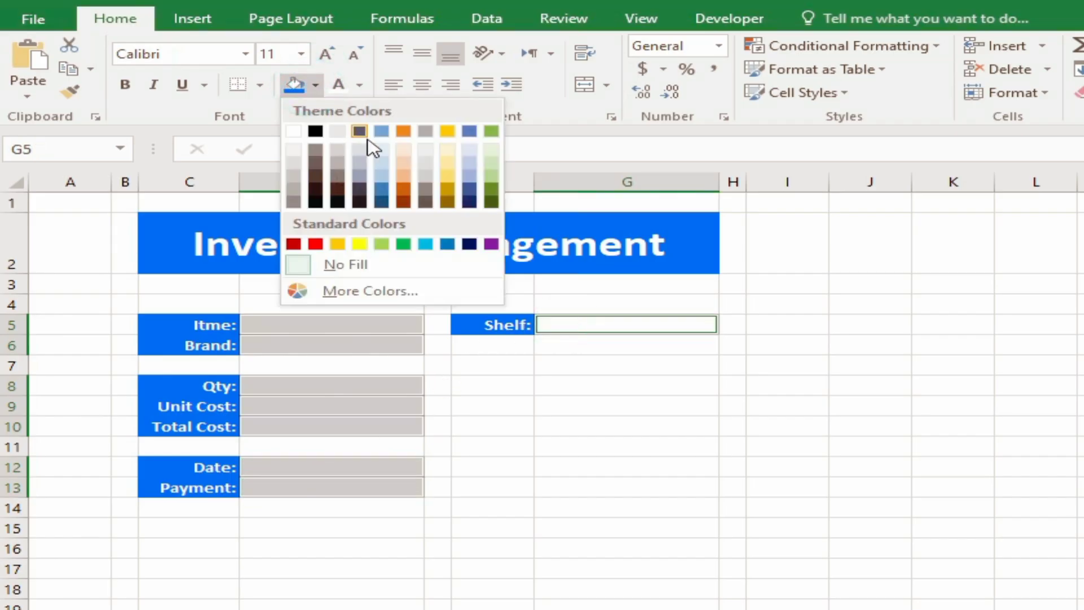
pyautogui.click(448, 163)
pyautogui.click(497, 484)
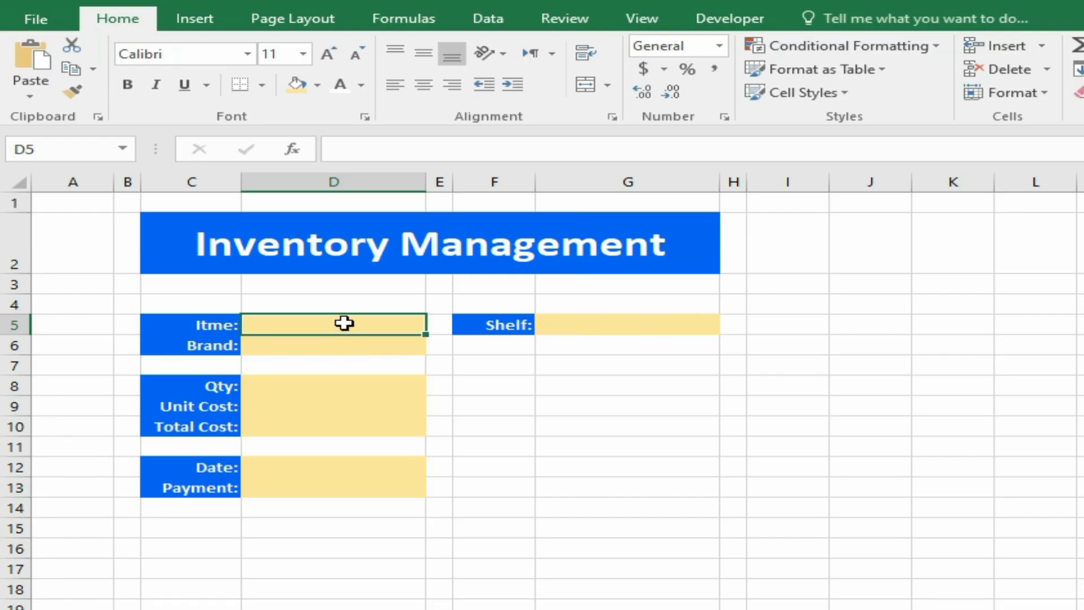
# - Center the entry cells D5:D13 horizontally and middle-align them vertically
pyautogui.moveTo(344, 323); pyautogui.dragTo(327, 484)
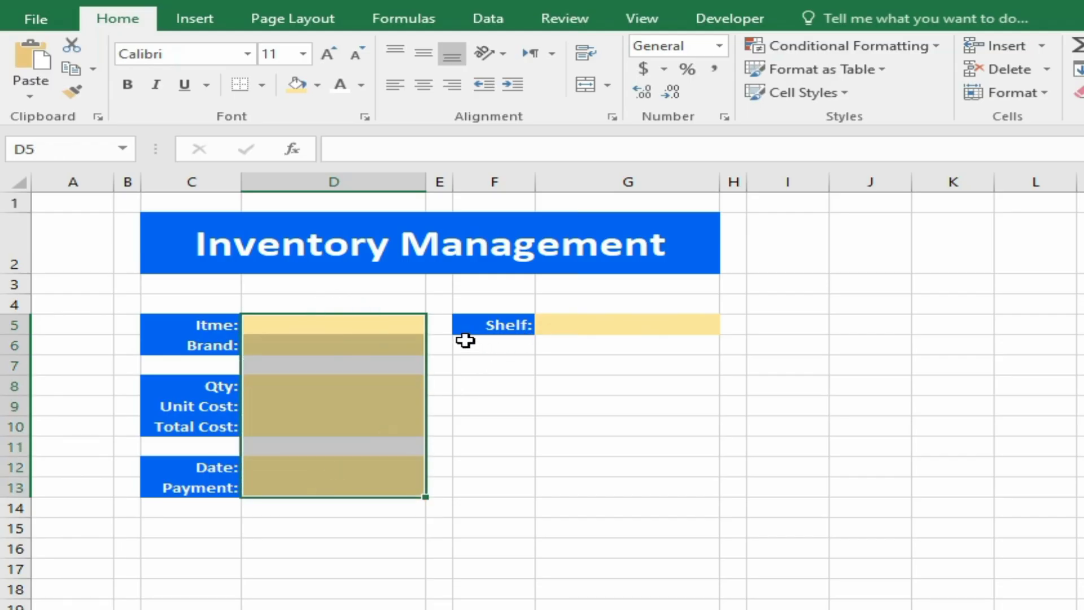
pyautogui.click(424, 85)
pyautogui.click(424, 54)
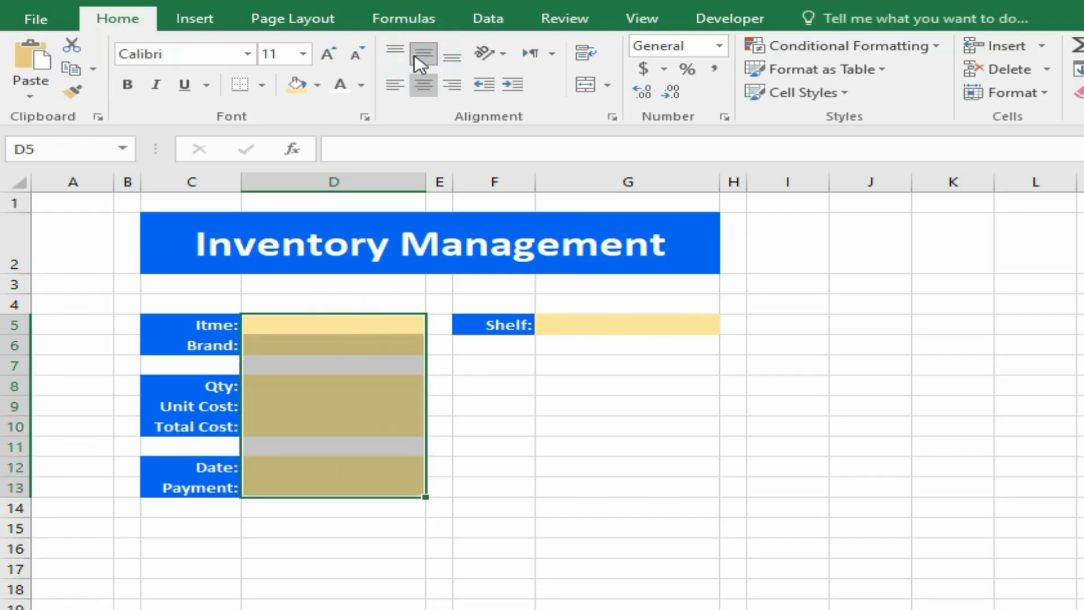
pyautogui.click(316, 326)
# - Apply All Borders to the three label-and-entry blocks C5:D6, C8:D10 and C12:D13
pyautogui.moveTo(144, 326); pyautogui.dragTo(311, 343)
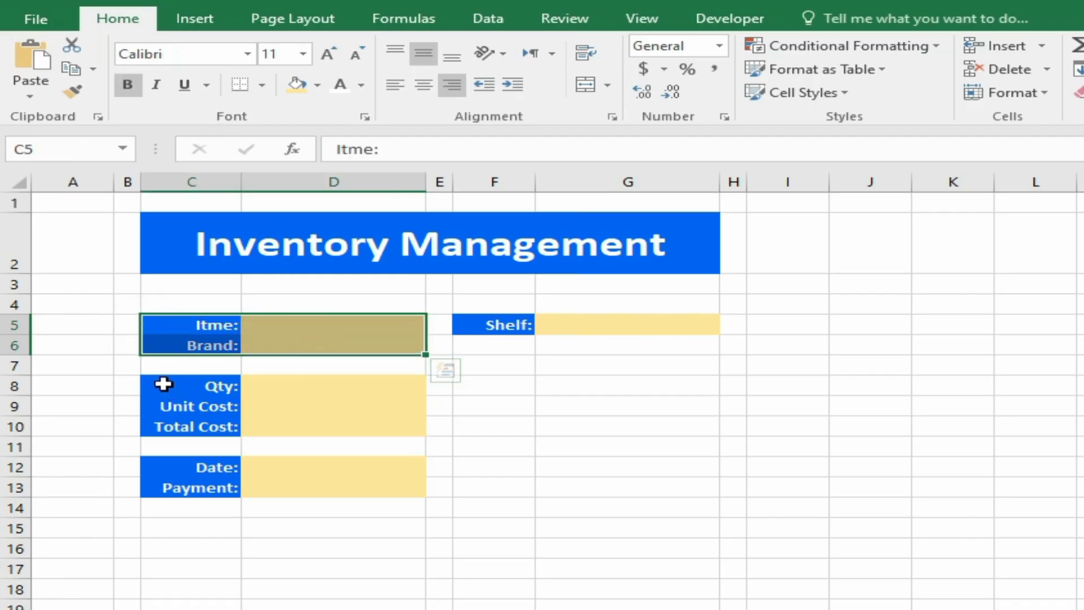
pyautogui.moveTo(164, 384); pyautogui.dragTo(323, 416)
pyautogui.moveTo(169, 326); pyautogui.dragTo(332, 344)
pyautogui.moveTo(166, 385); pyautogui.dragTo(319, 426)
pyautogui.moveTo(170, 467); pyautogui.dragTo(316, 486)
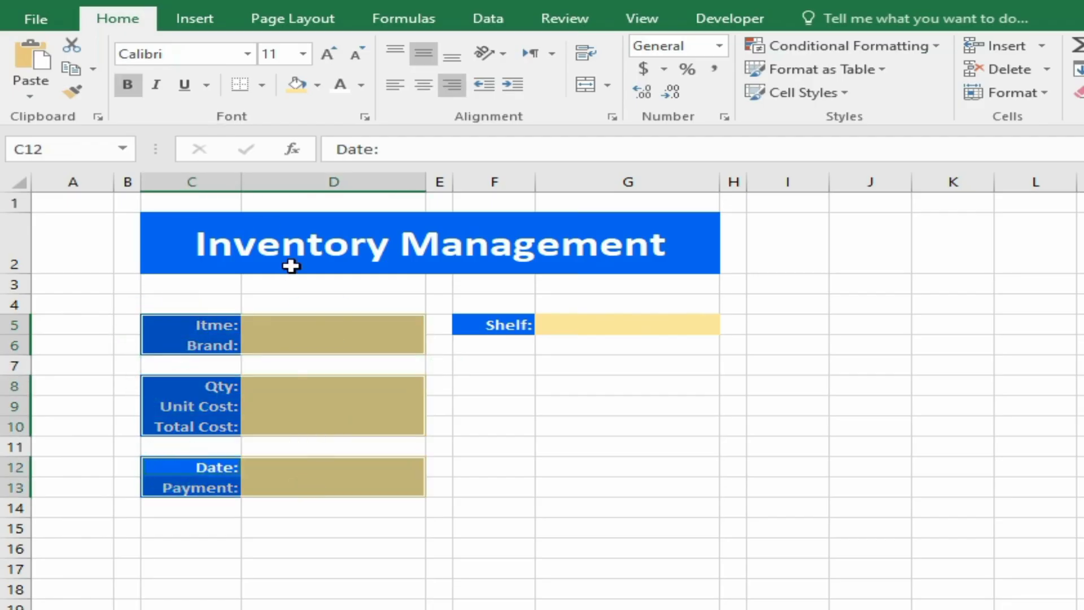
pyautogui.click(262, 85)
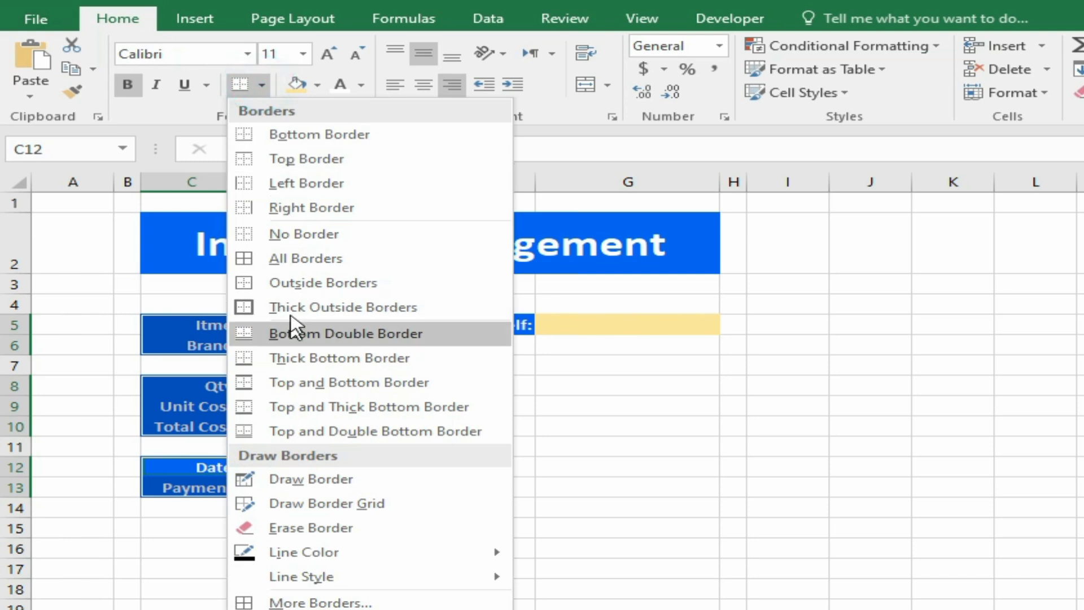
pyautogui.click(290, 258)
# - Apply All Borders to the Shelf label and its entry cell, F5:G5
pyautogui.click(636, 327)
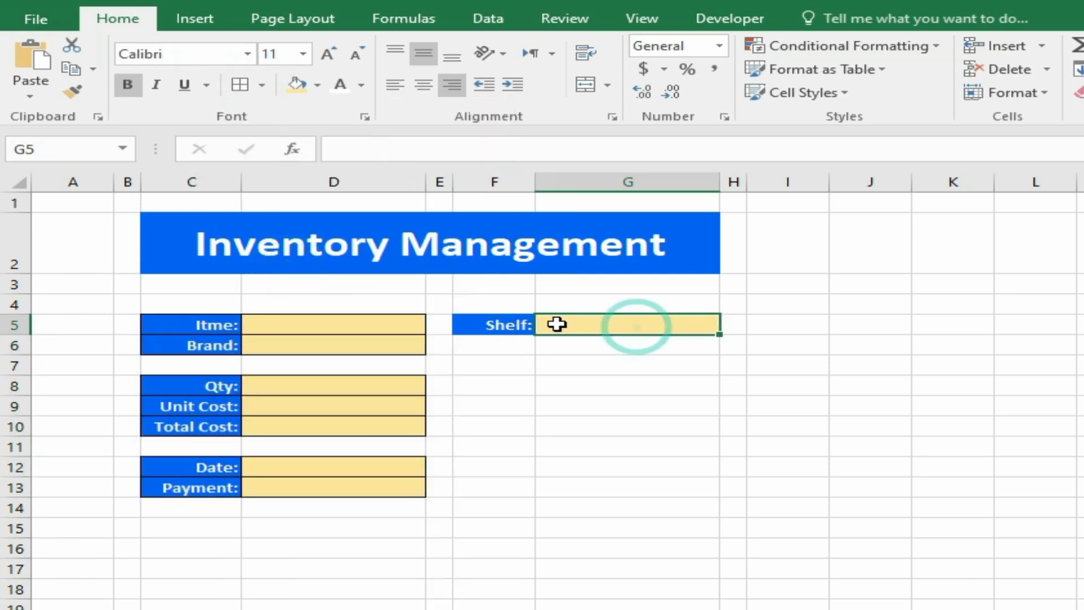
pyautogui.moveTo(556, 323); pyautogui.dragTo(523, 322)
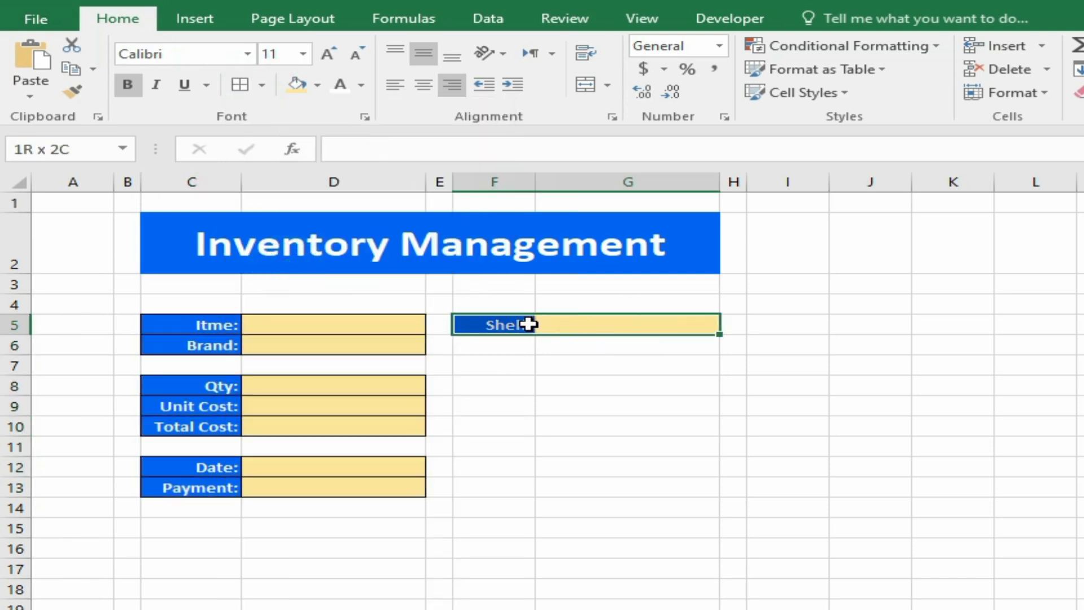
pyautogui.click(240, 84)
pyautogui.click(561, 448)
# - Enter the sample item "Product 02" in D5 and the brand "B0012" in D6
pyautogui.click(303, 327)
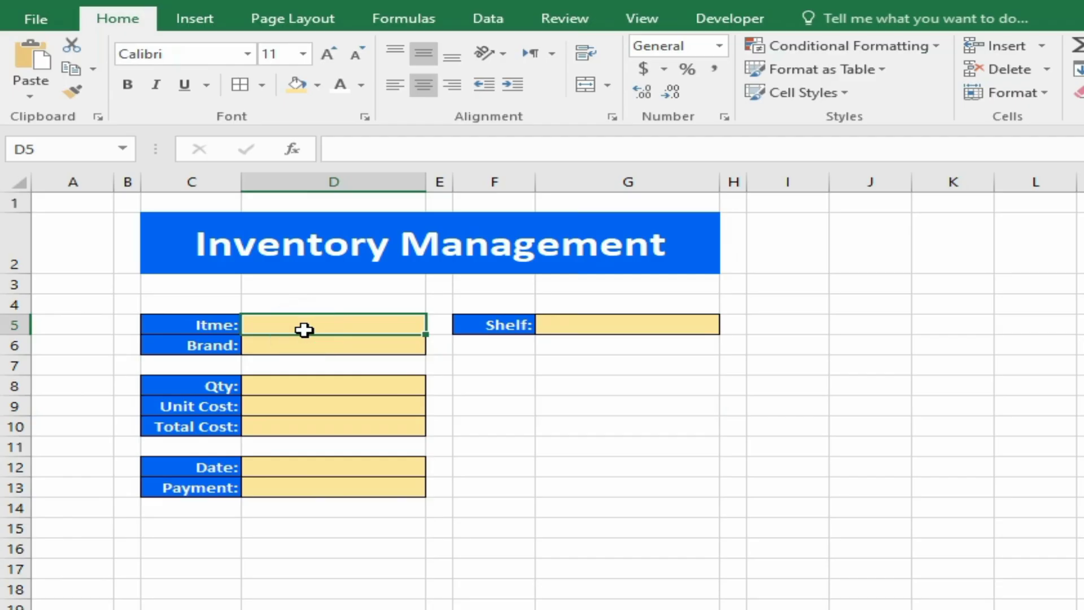
pyautogui.scroll(2, 305, 329)
pyautogui.write('Product 02')
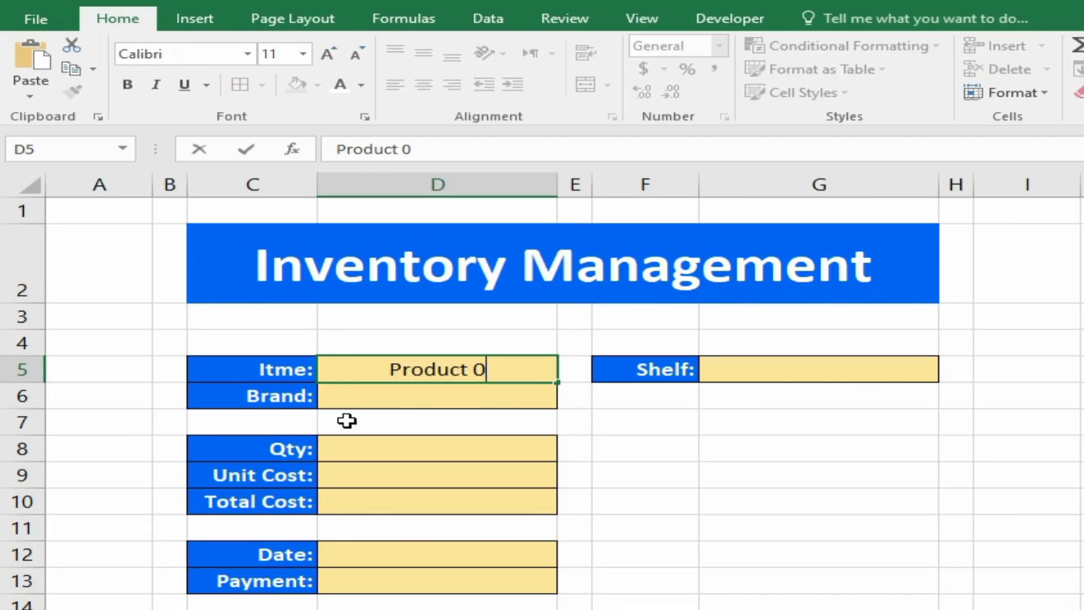
pyautogui.press('Return')
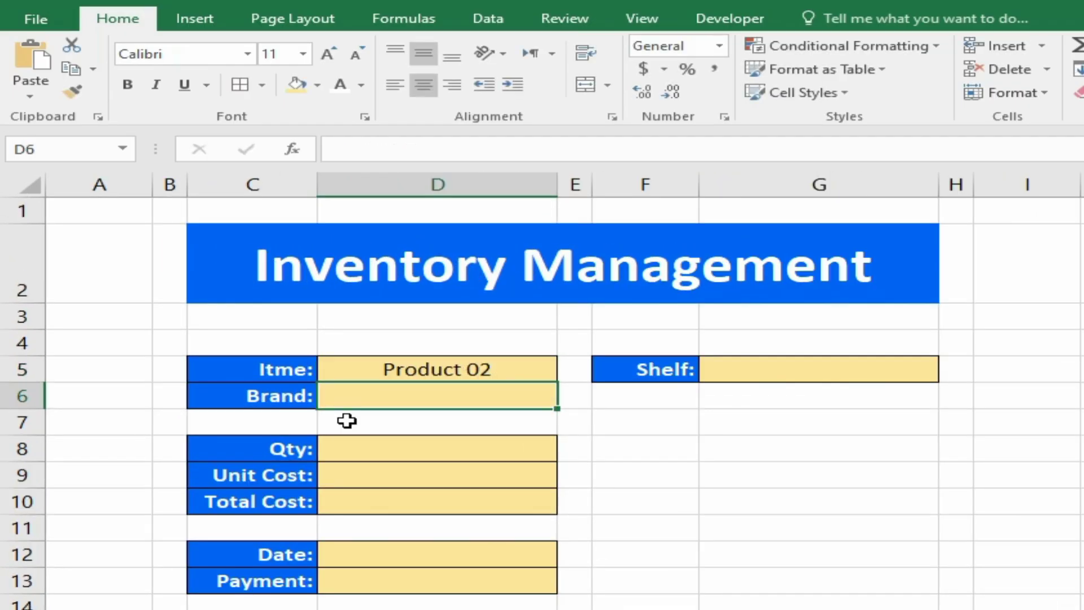
pyautogui.write('B0012')
pyautogui.press('Return')
pyautogui.press('Return')
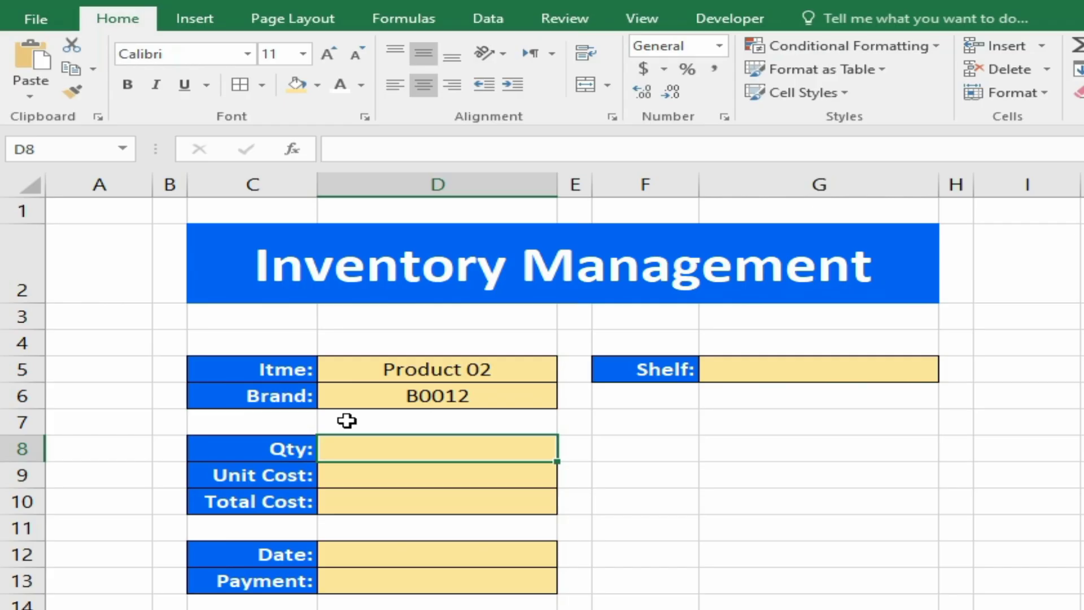
# - Enter a quantity of 45 in D8 and a unit cost of 10 in D9
pyautogui.write('45')
pyautogui.press('Return')
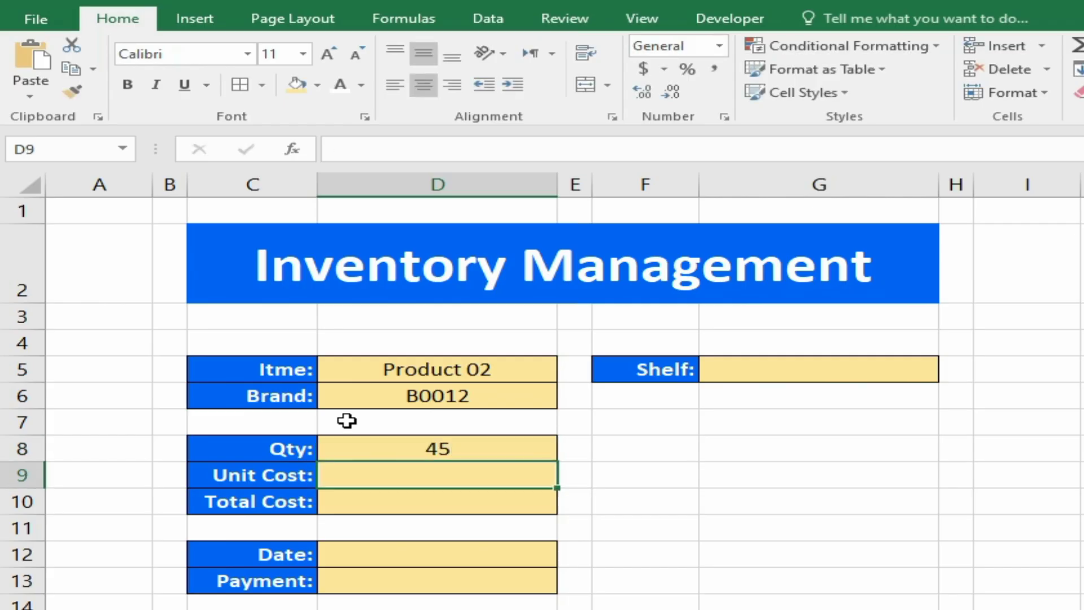
pyautogui.write('10')
pyautogui.press('Return')
# - Calculate the total cost in D10 with the formula =D9*D8 and make the result bold
pyautogui.write('=')
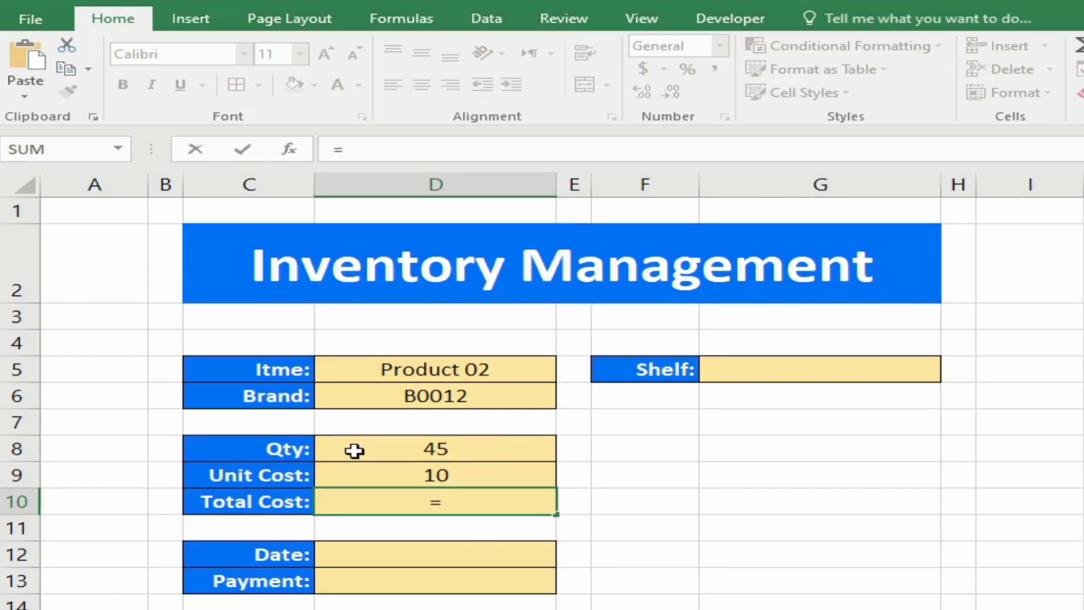
pyautogui.press('Escape')
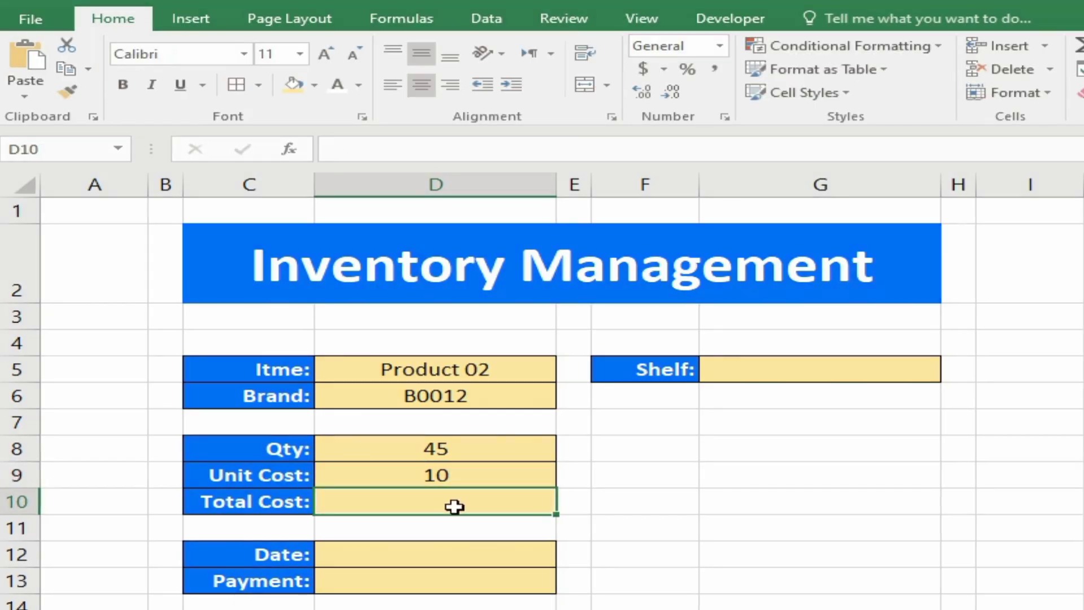
pyautogui.write('=')
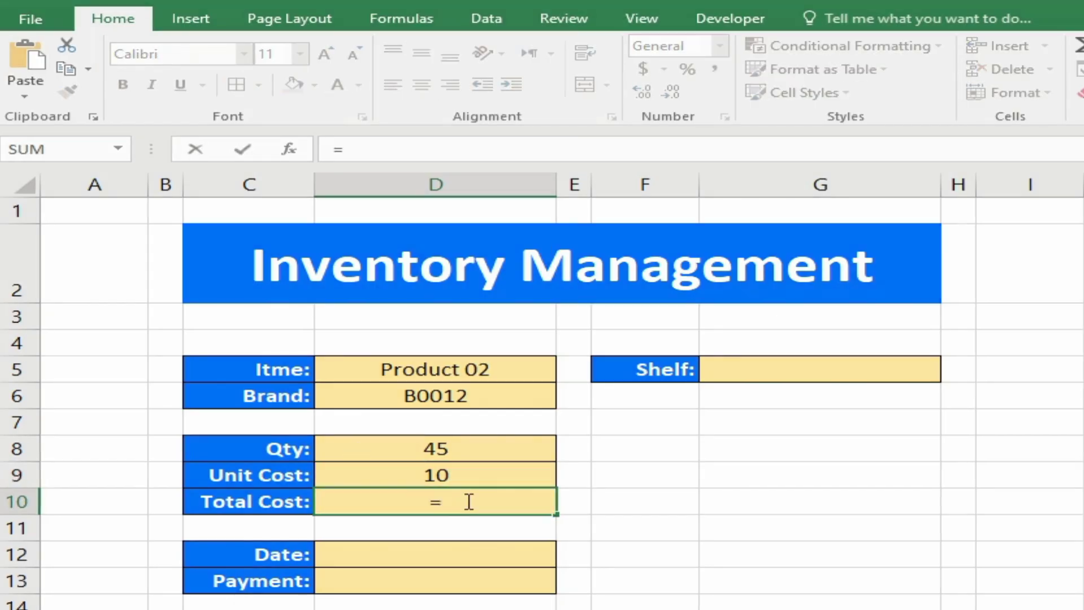
pyautogui.click(438, 475)
pyautogui.write('*')
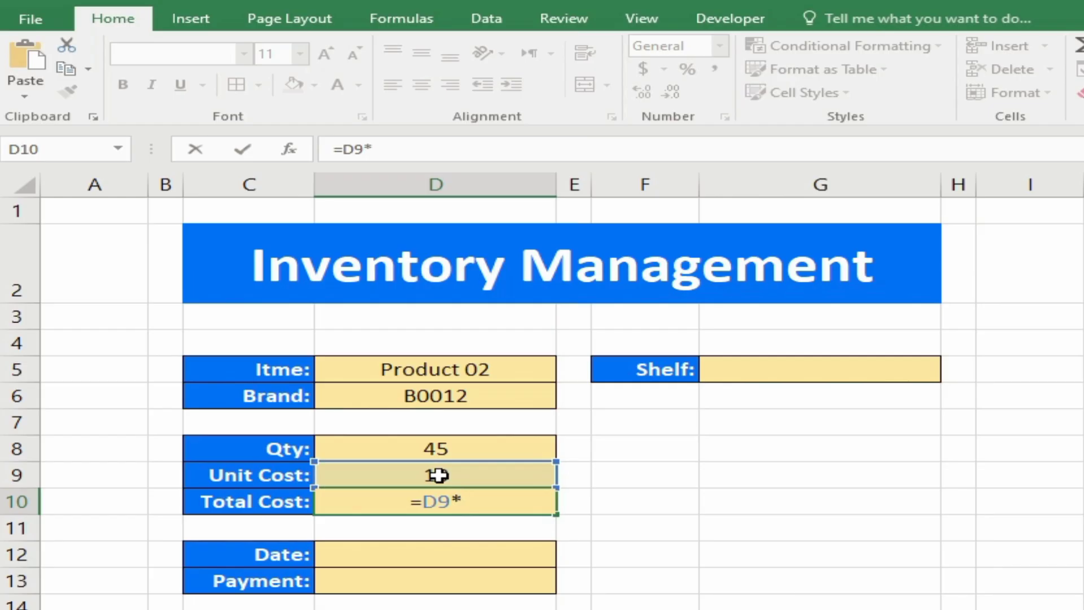
pyautogui.click(436, 450)
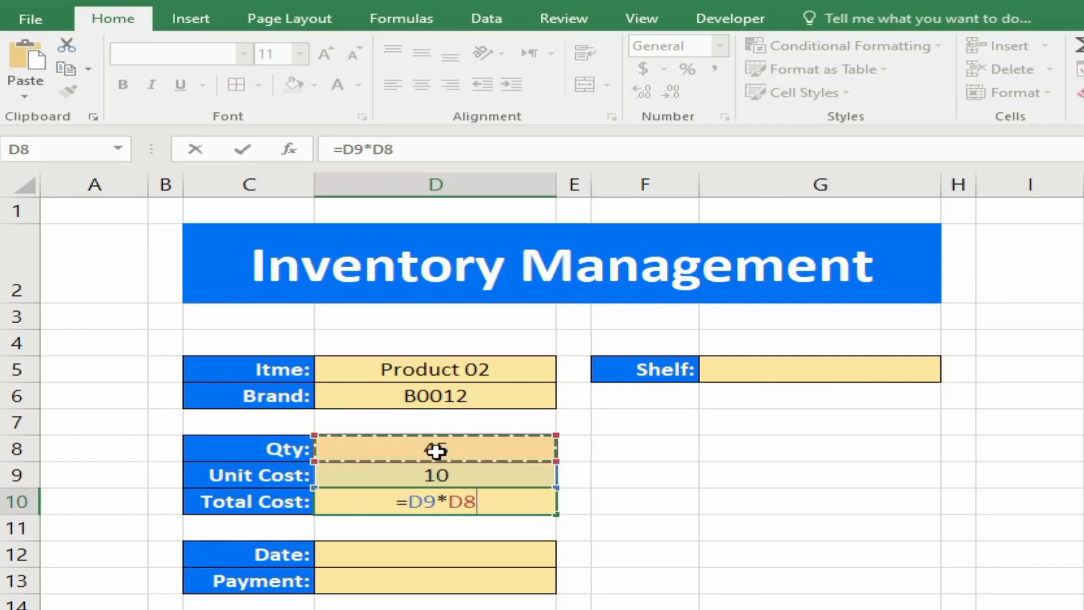
pyautogui.press('Return')
pyautogui.click(465, 510)
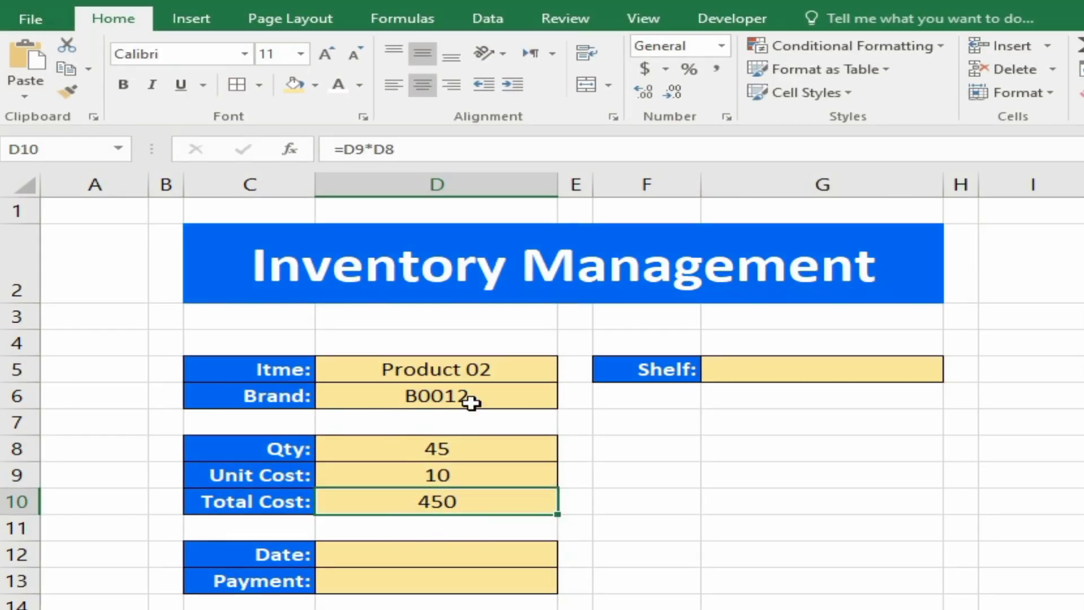
pyautogui.click(123, 85)
# - Apply the dollar Accounting number format to the quantity, unit cost and total cost cells, D8:D10
pyautogui.click(478, 444)
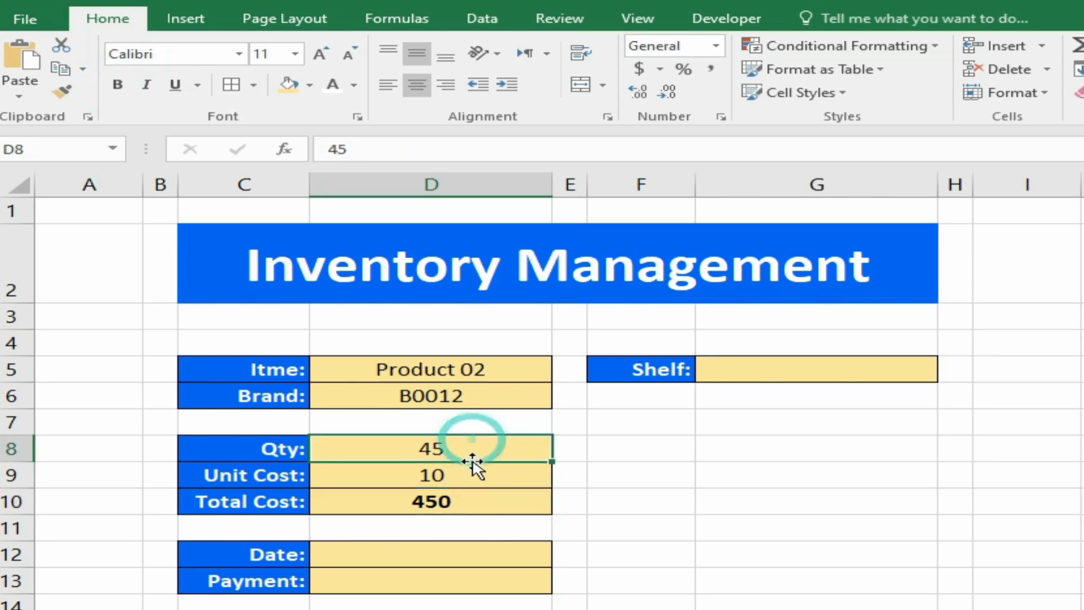
pyautogui.moveTo(476, 450); pyautogui.dragTo(481, 501)
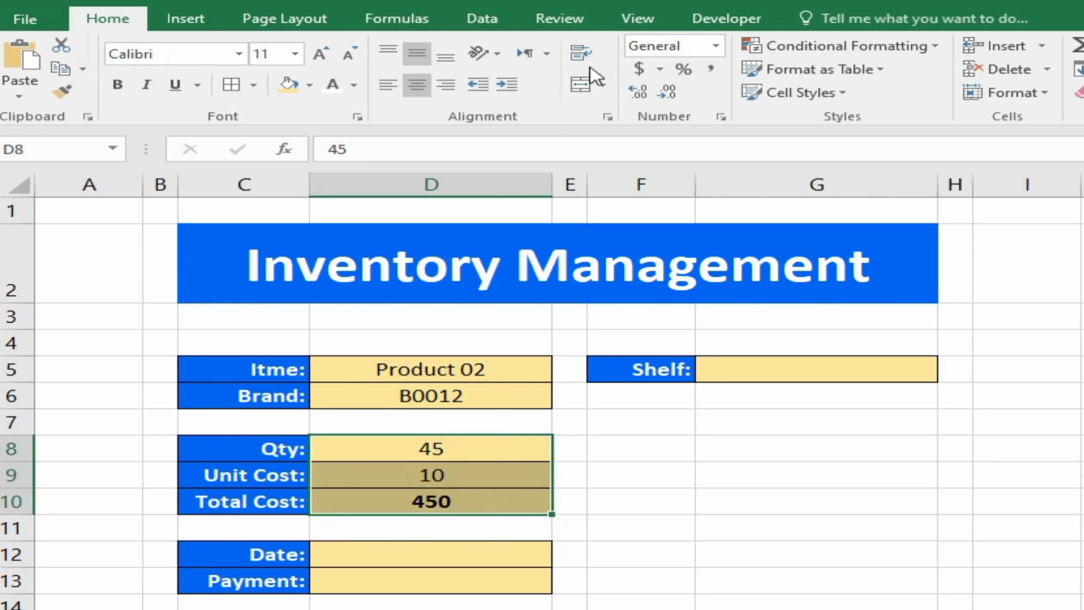
pyautogui.click(641, 69)
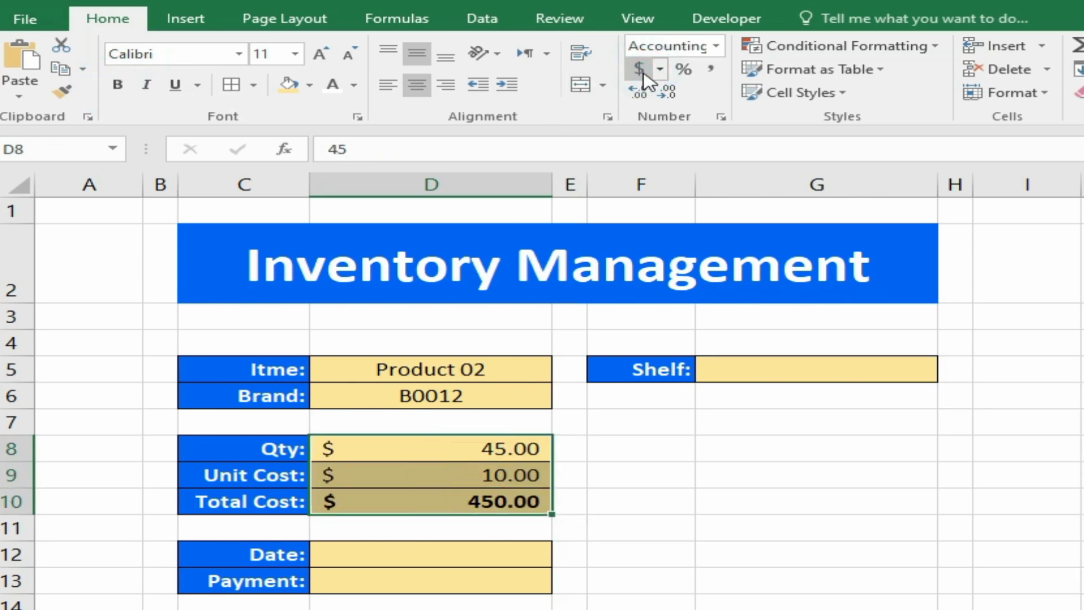
# - Enter the current date, 2/16/2025, in the Date entry cell D12
pyautogui.click(436, 563)
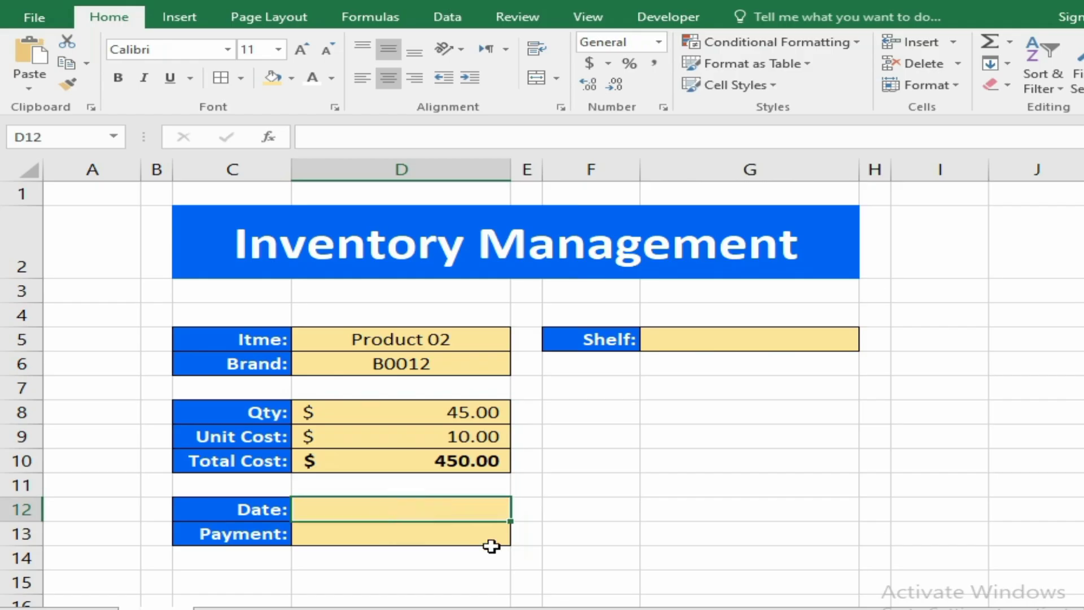
pyautogui.hotkey('ctrl', ';')
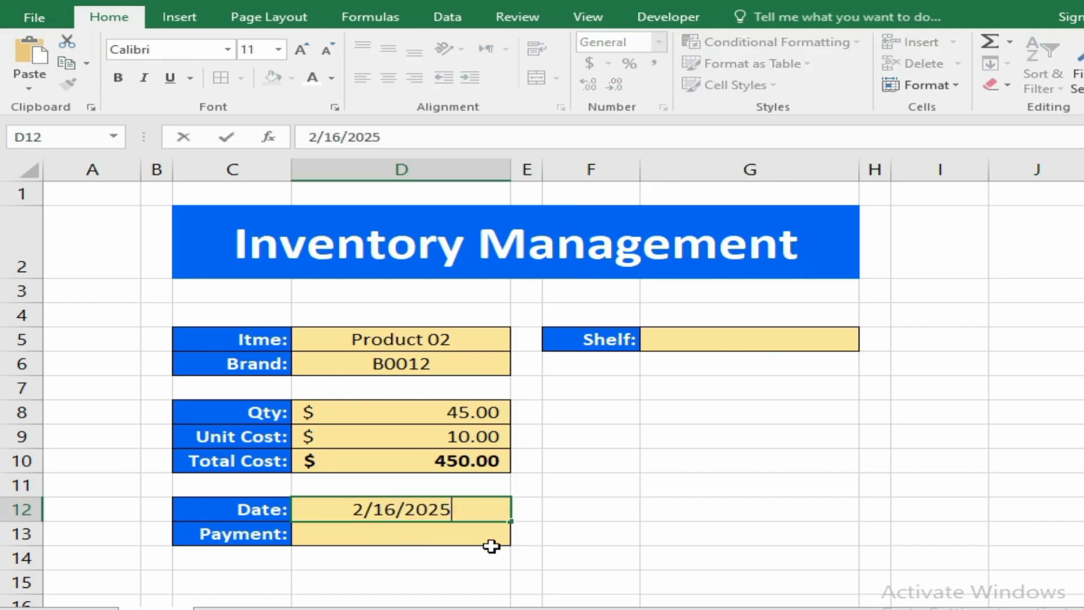
pyautogui.press('Return')
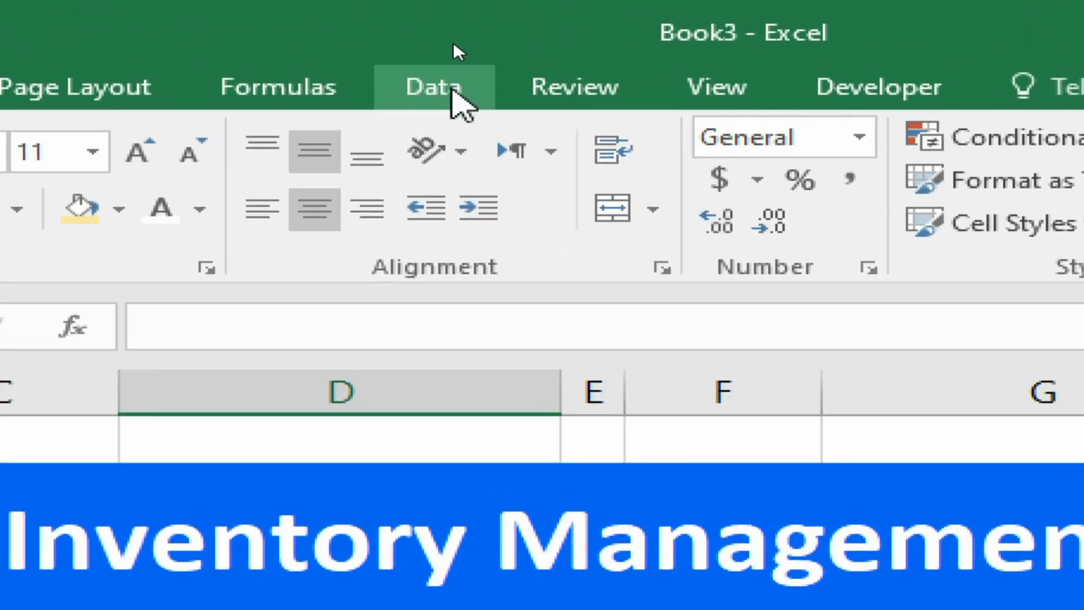
# - Start a data validation rule on the Payment cell D13 that allows only a List
pyautogui.click(445, 44)
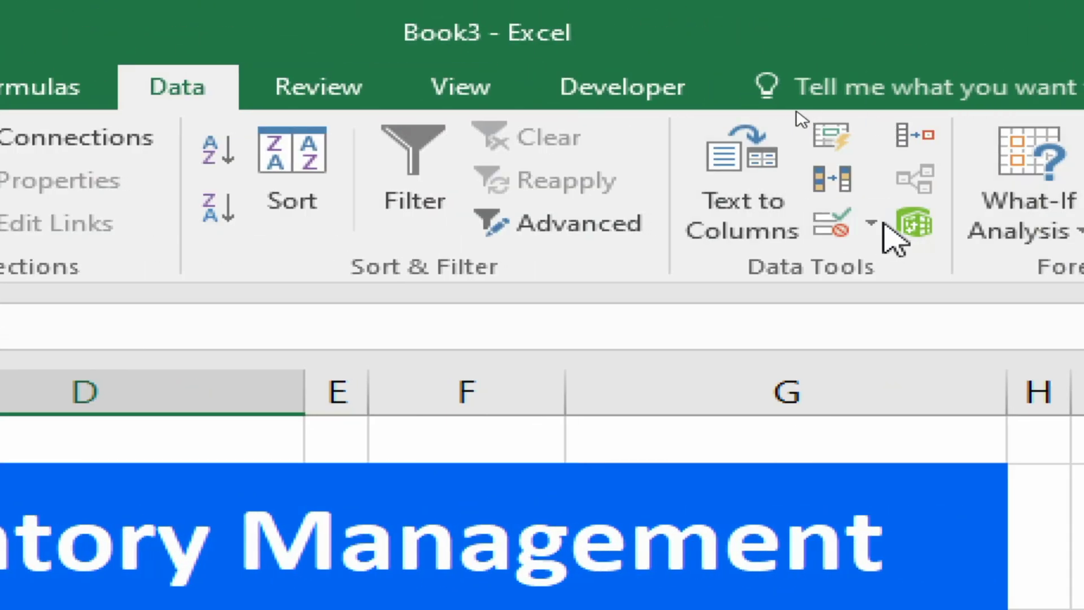
pyautogui.click(873, 223)
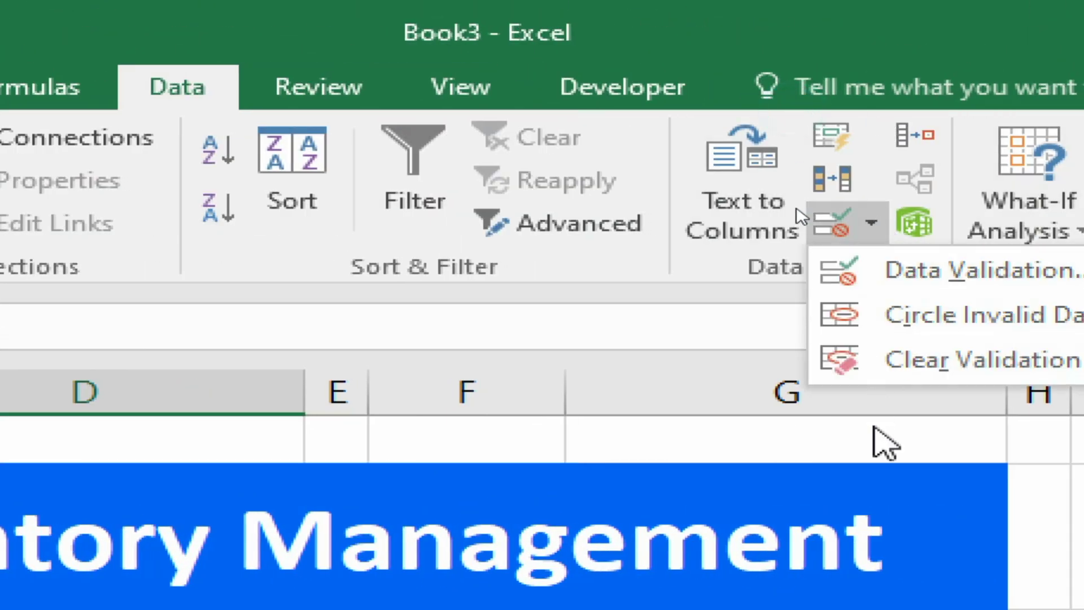
pyautogui.click(956, 275)
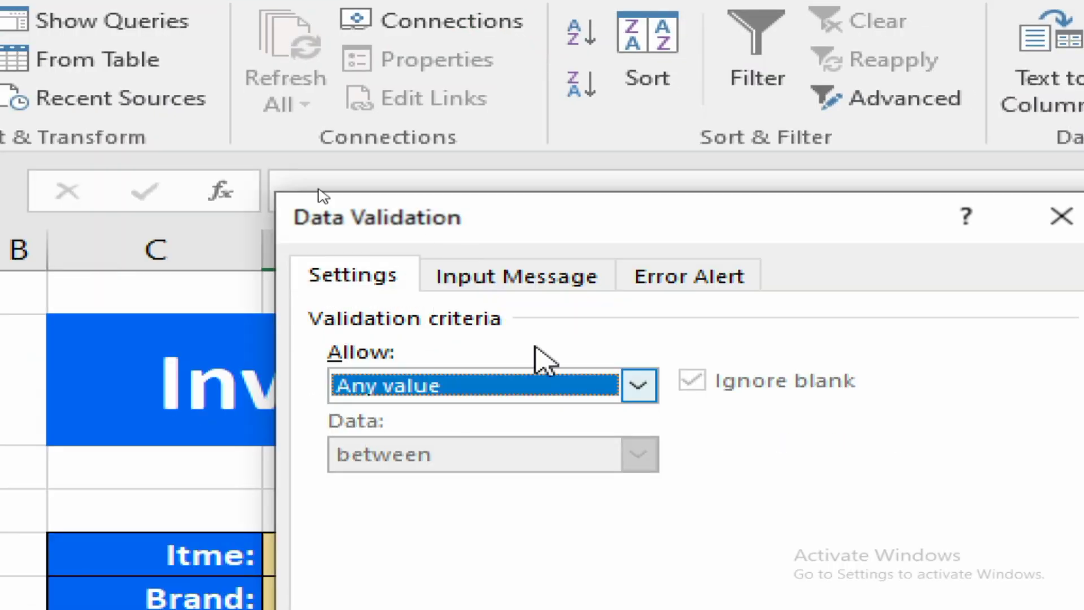
pyautogui.click(638, 390)
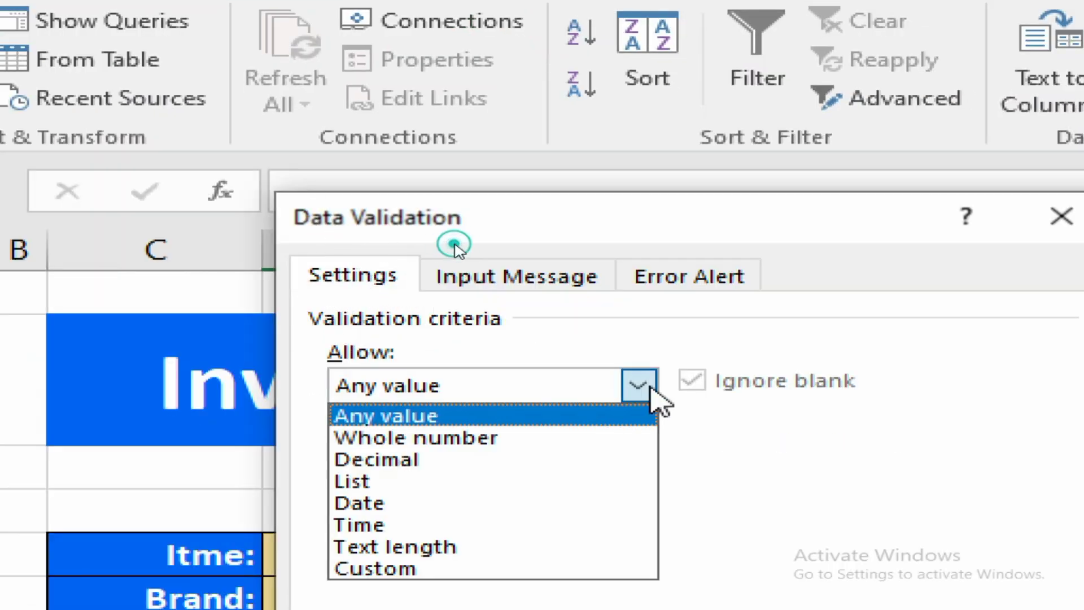
pyautogui.click(361, 481)
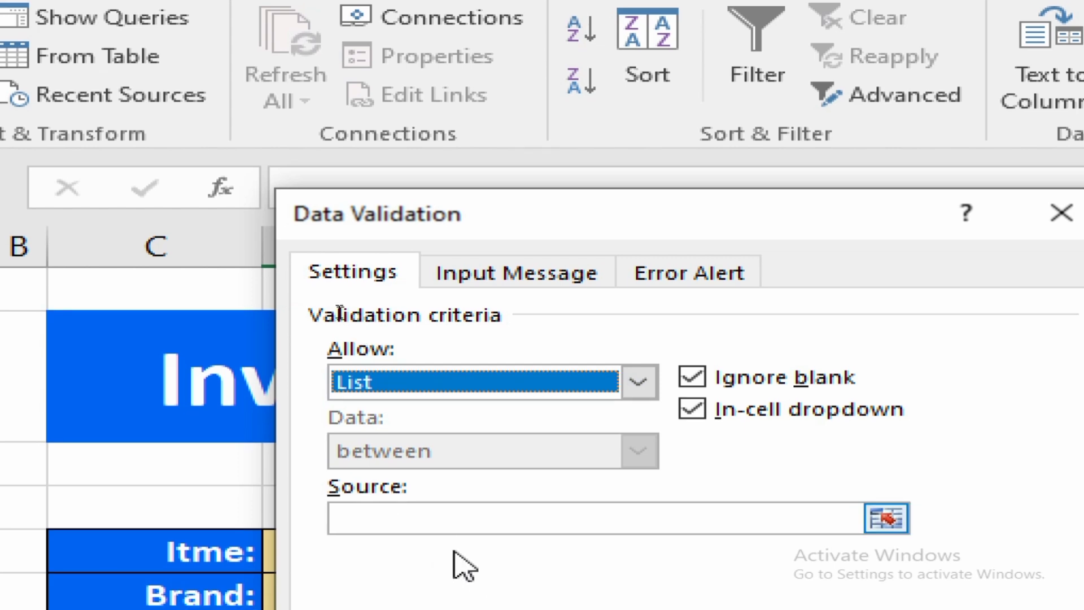
# - Set the list source to "Cash,Cerdit Card,Debit Card", apply the rule, and choose Cerdit Card as the payment in D13
pyautogui.click(421, 523)
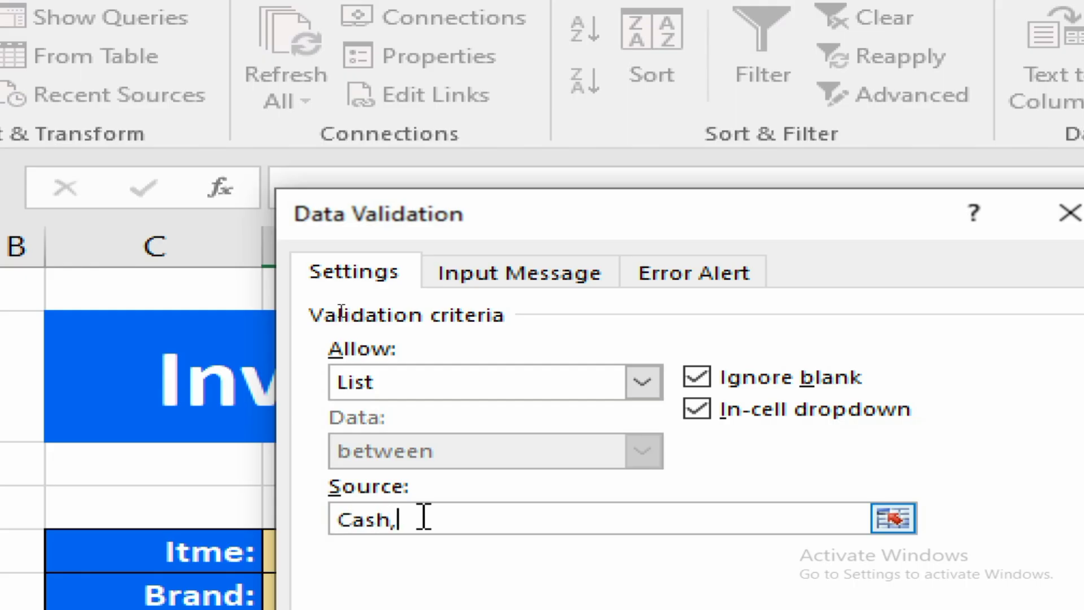
pyautogui.write('c')
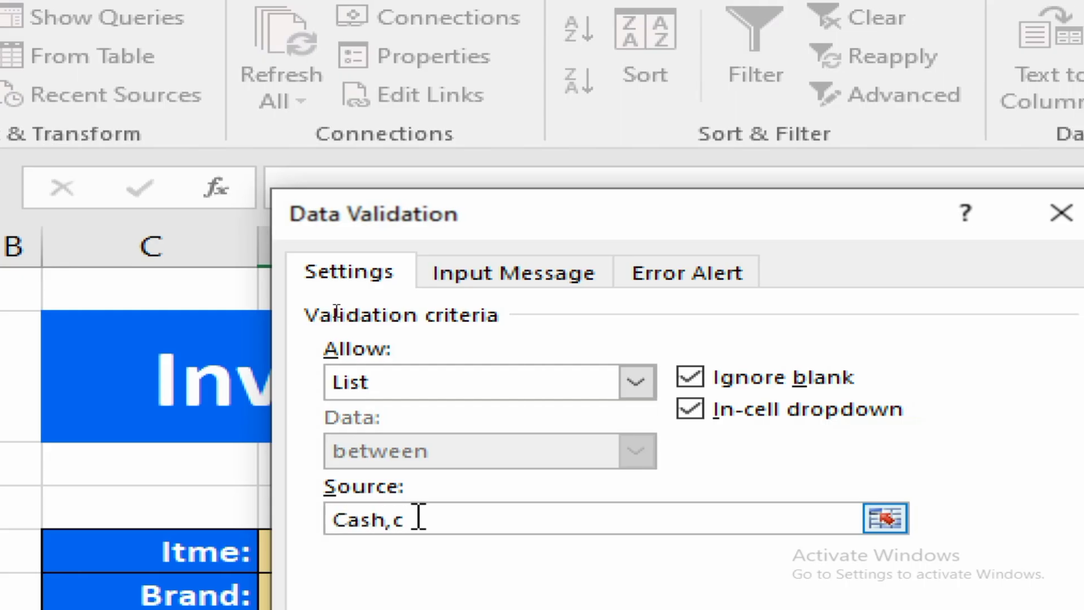
pyautogui.write('erdit Card,')
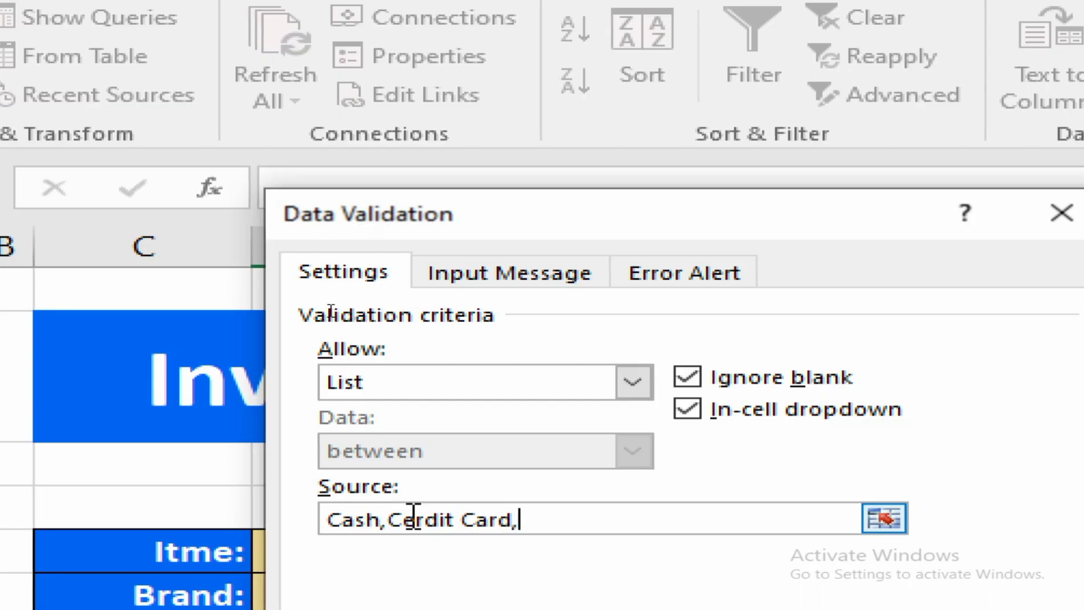
pyautogui.write('Debit')
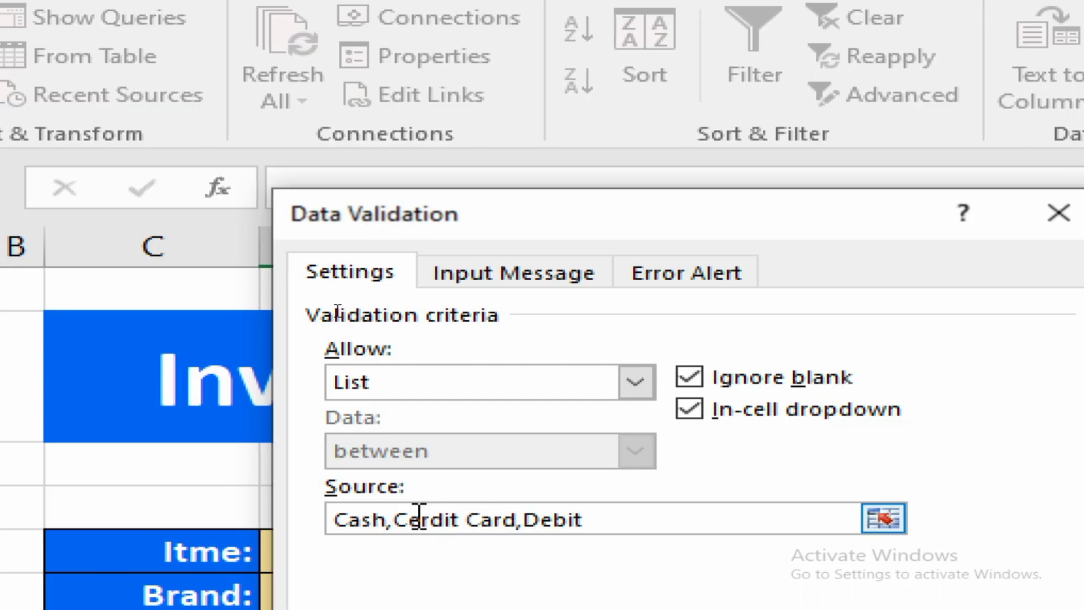
pyautogui.write(' Card')
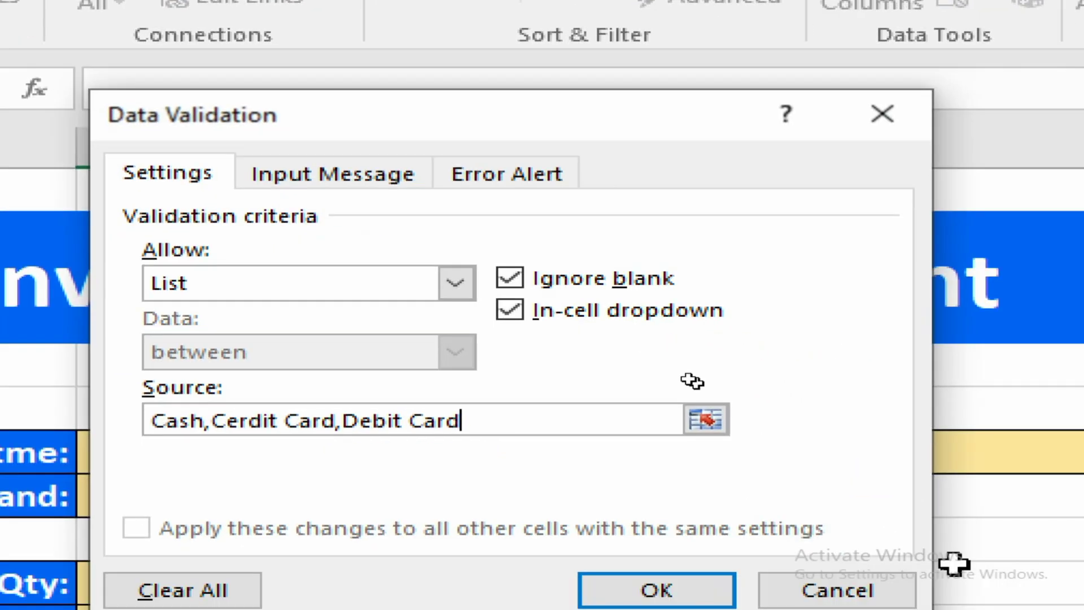
pyautogui.click(657, 590)
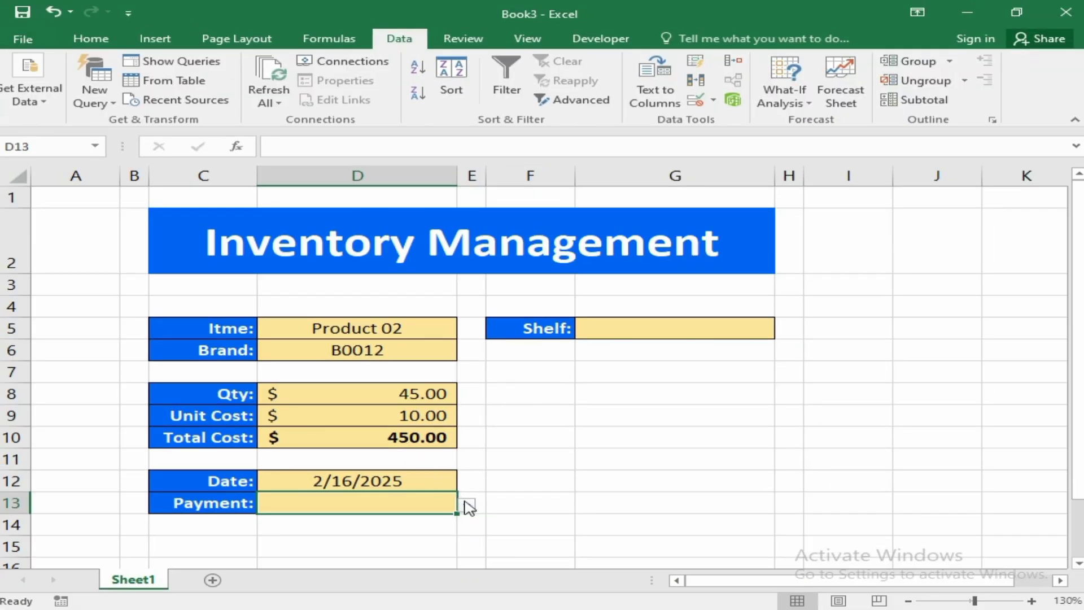
pyautogui.click(468, 506)
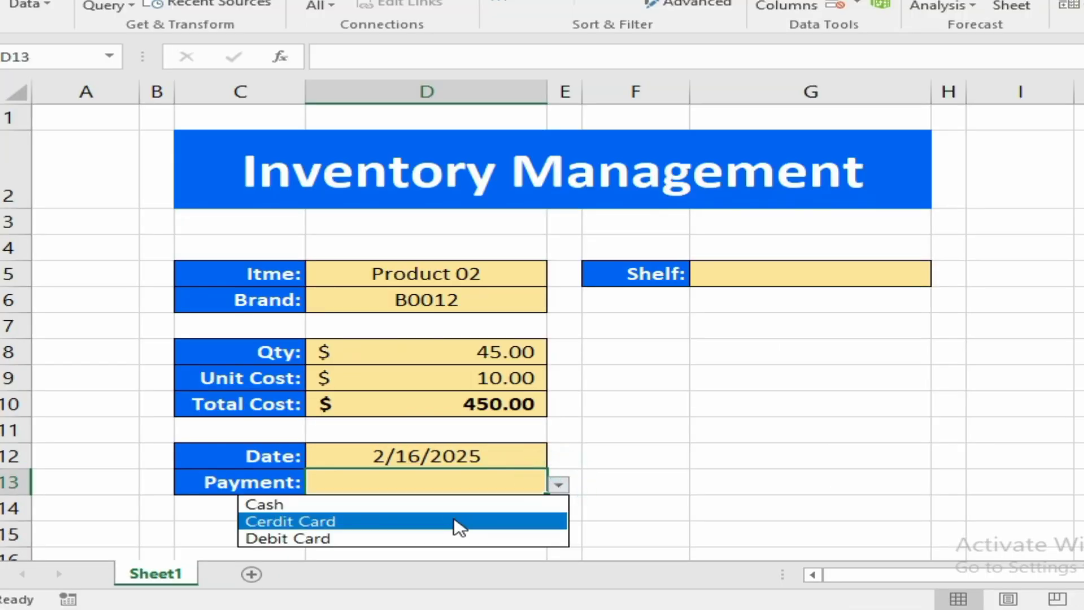
pyautogui.click(455, 521)
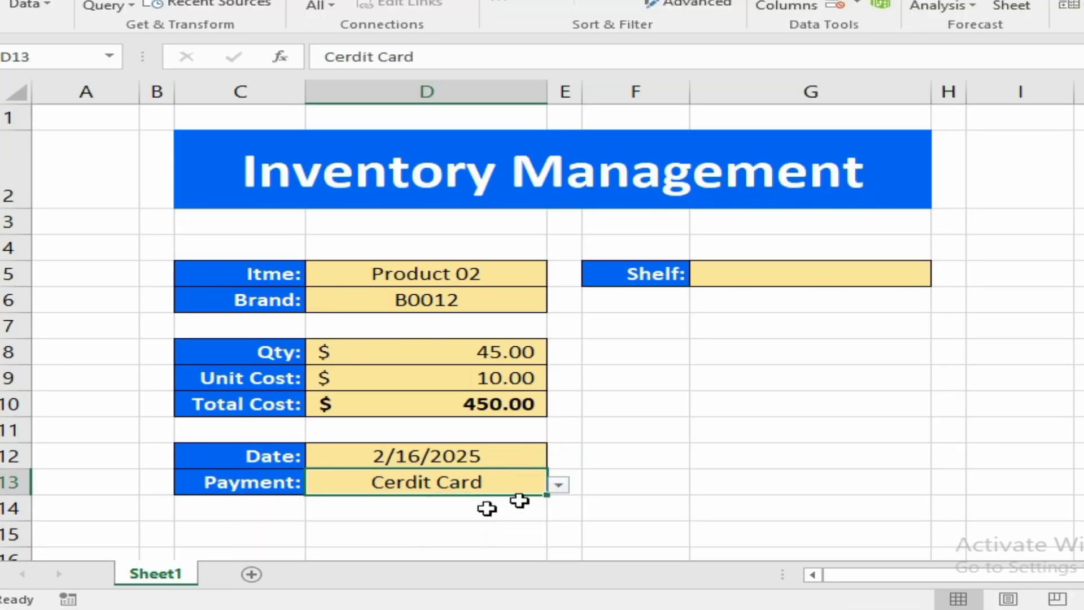
# - Insert an Option Button form control sized to cover the Shelf entry cell G5
pyautogui.click(733, 274)
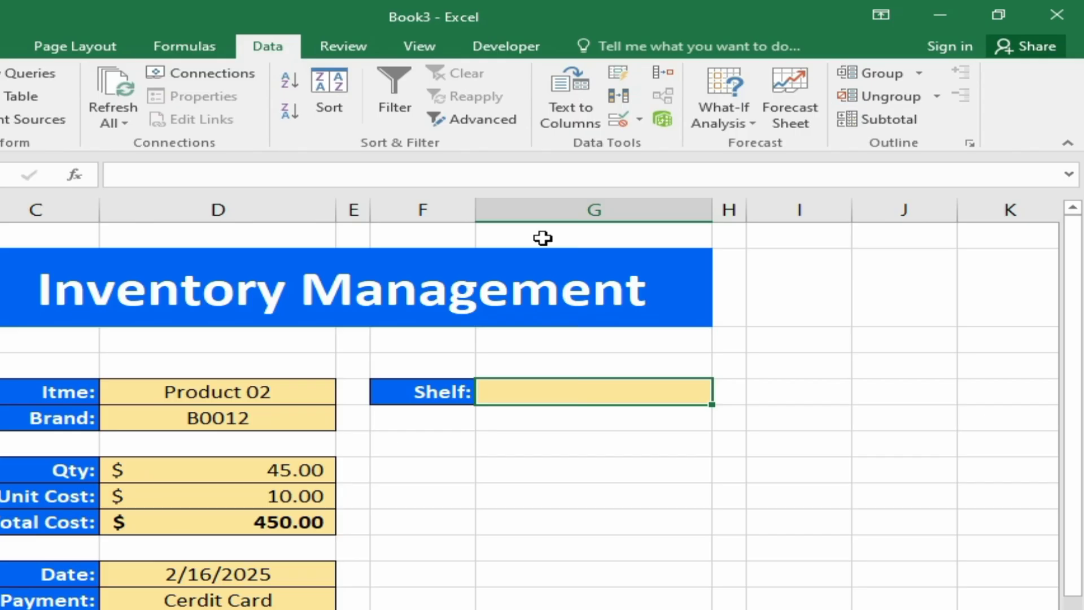
pyautogui.click(484, 45)
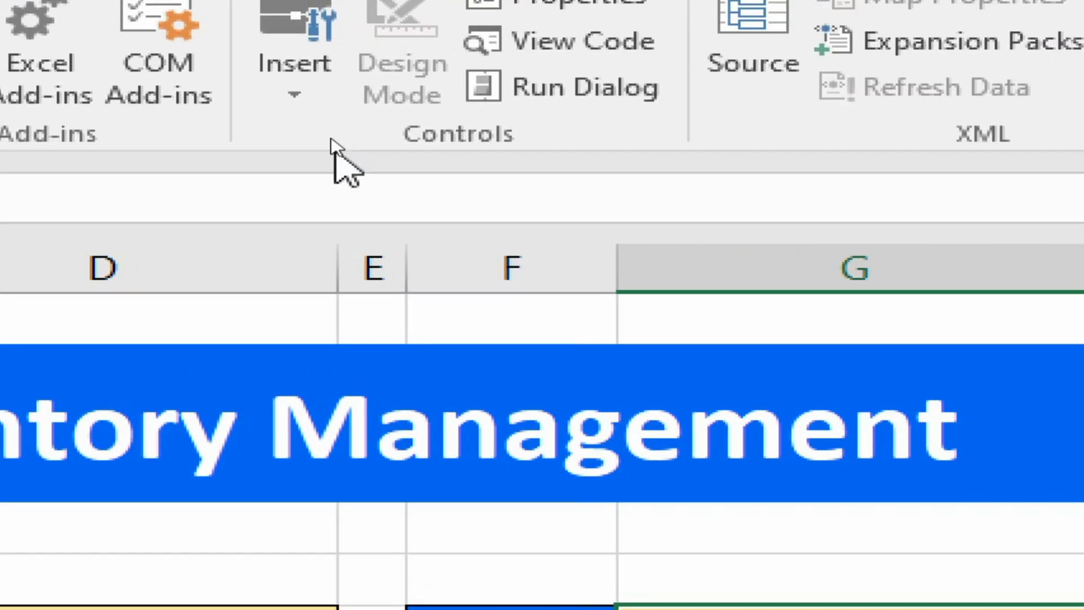
pyautogui.click(323, 121)
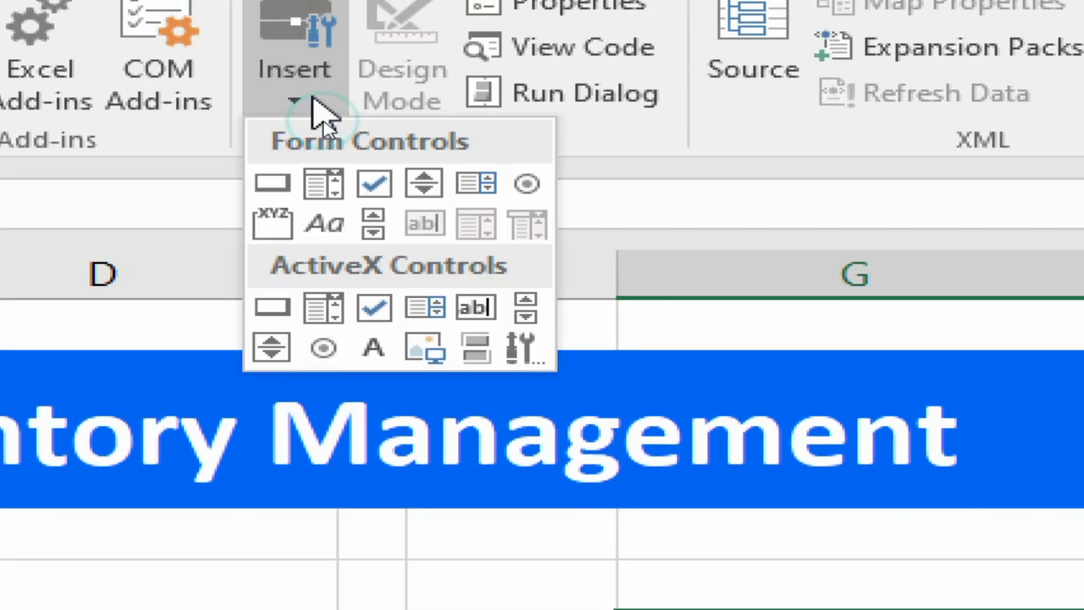
pyautogui.click(527, 184)
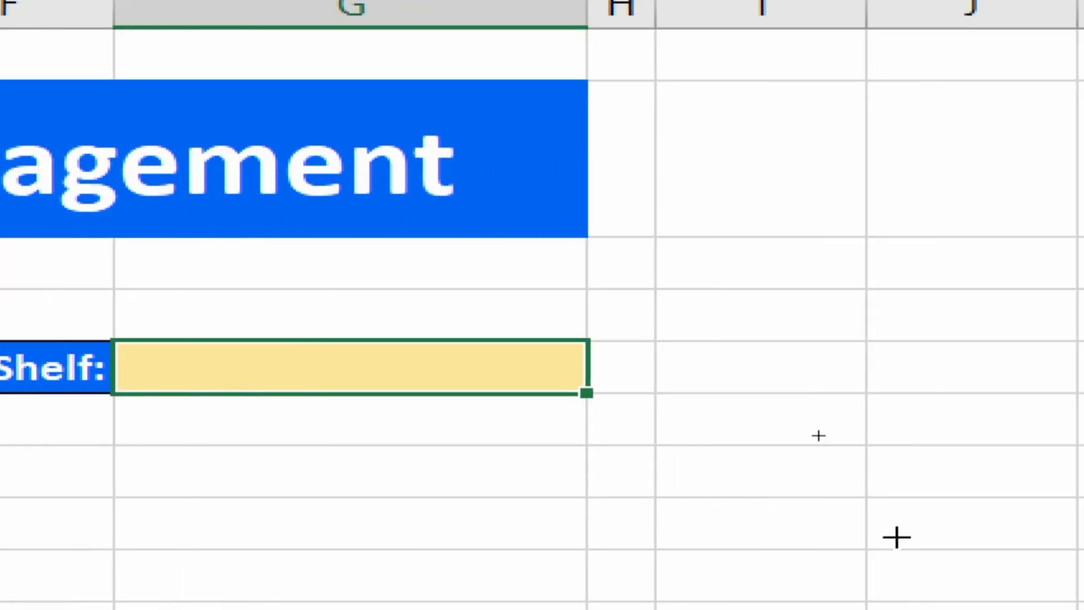
pyautogui.moveTo(124, 349); pyautogui.dragTo(578, 379)
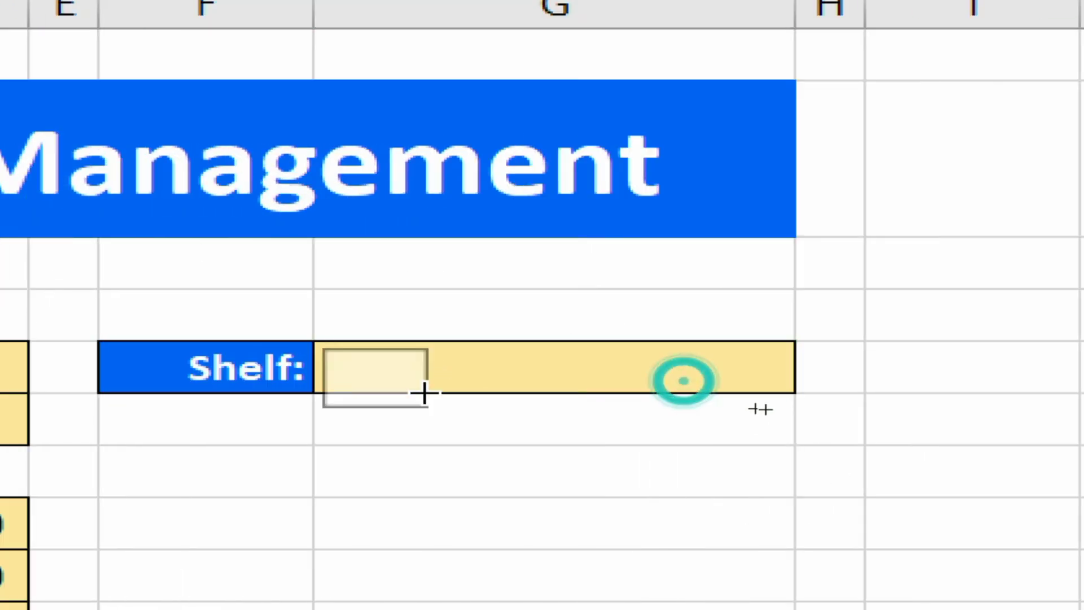
pyautogui.moveTo(785, 380); pyautogui.dragTo(796, 383)
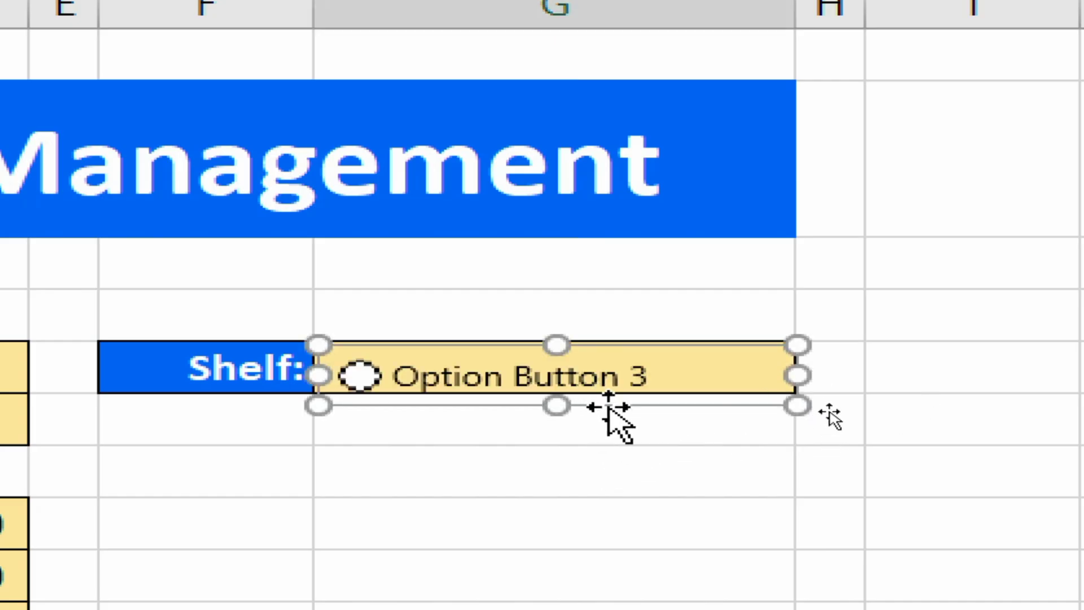
pyautogui.click(590, 402)
pyautogui.moveTo(590, 401); pyautogui.dragTo(609, 401)
# - Replace the label text of the option button in G5 with "A-1"
pyautogui.rightClick(490, 305)
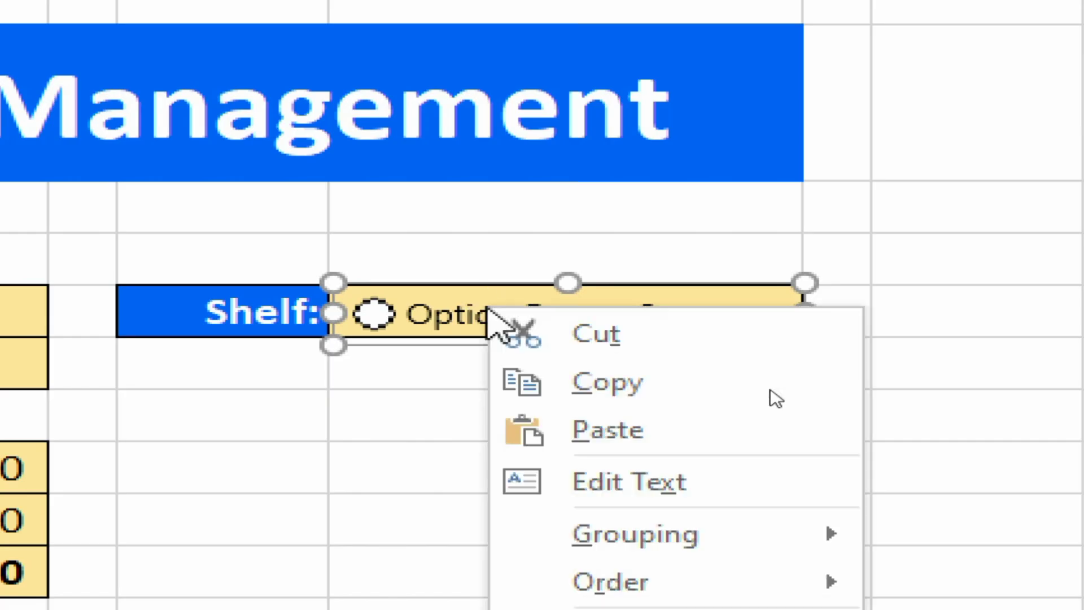
pyautogui.click(592, 479)
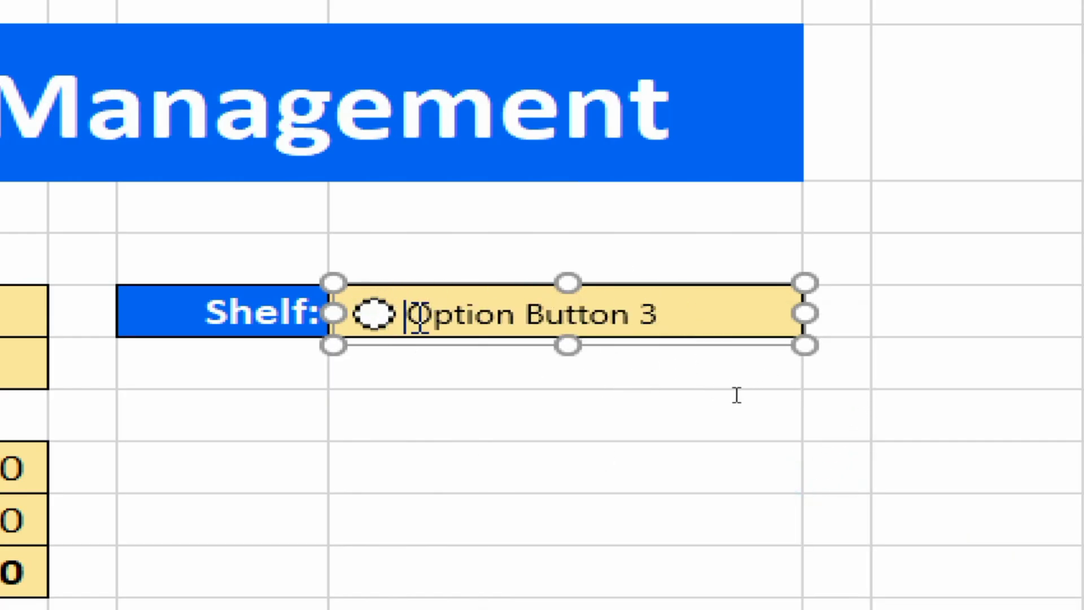
pyautogui.moveTo(407, 318); pyautogui.dragTo(720, 321)
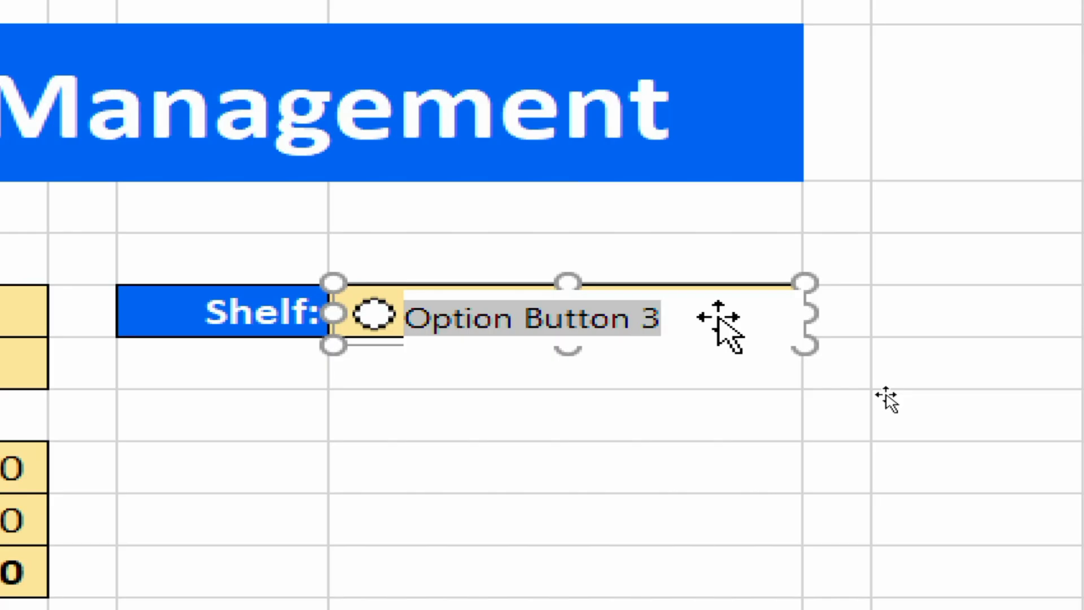
pyautogui.press('BackSpace')
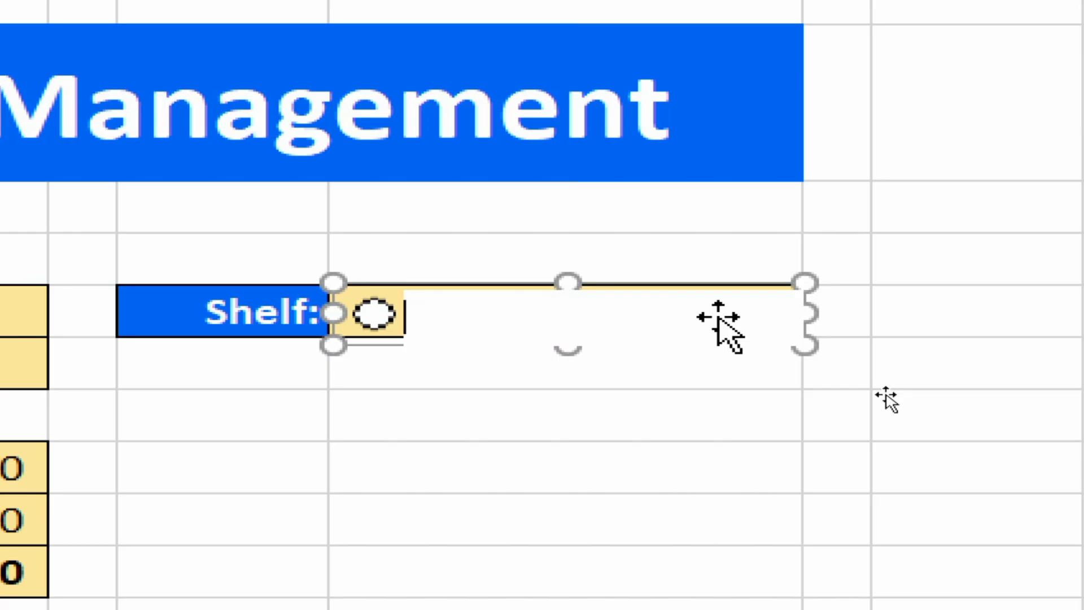
pyautogui.write('A')
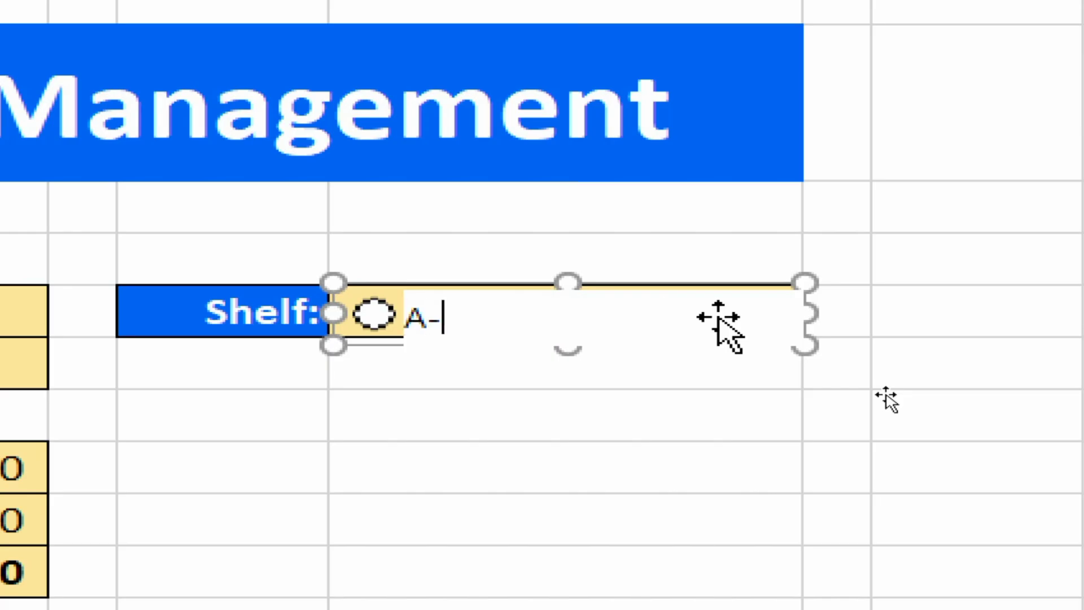
pyautogui.write('-1')
pyautogui.click(571, 513)
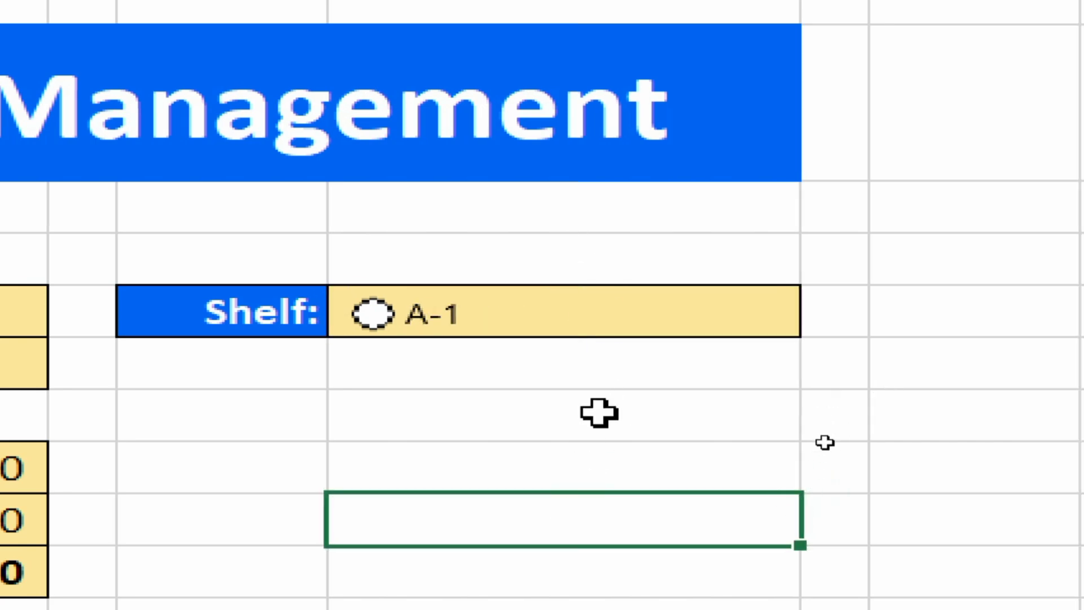
# - Fill the Shelf cell G5 with its option button down through G9
pyautogui.click(579, 239)
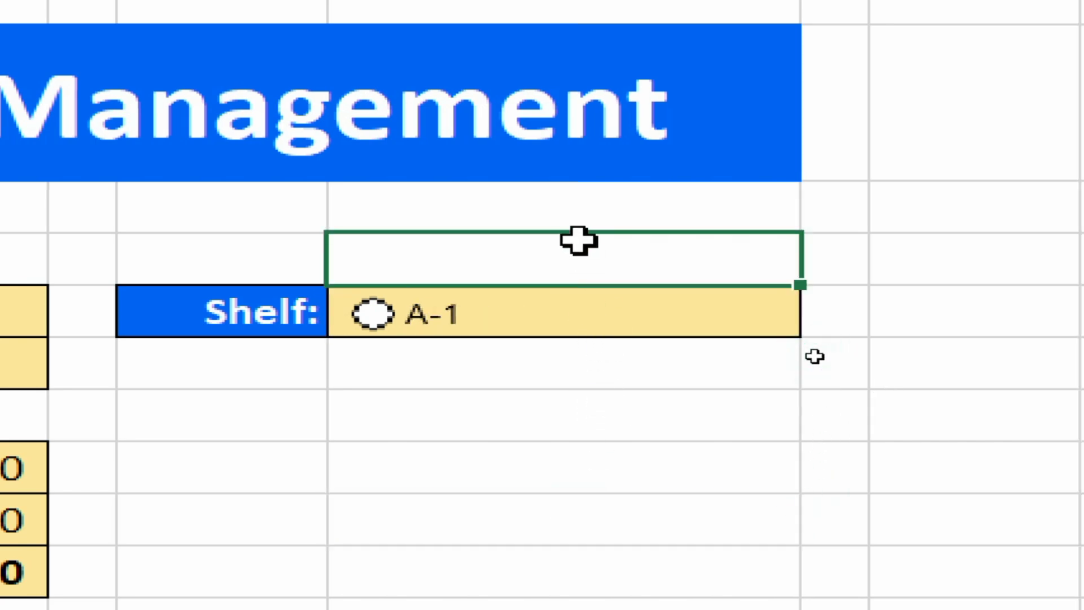
pyautogui.press('Down')
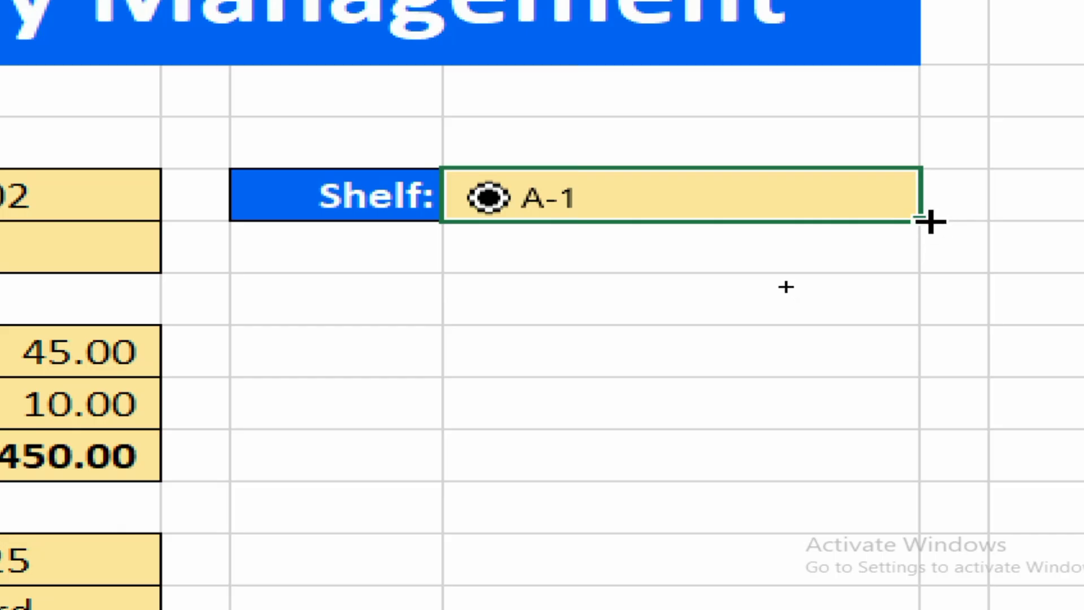
pyautogui.moveTo(928, 222); pyautogui.dragTo(910, 425)
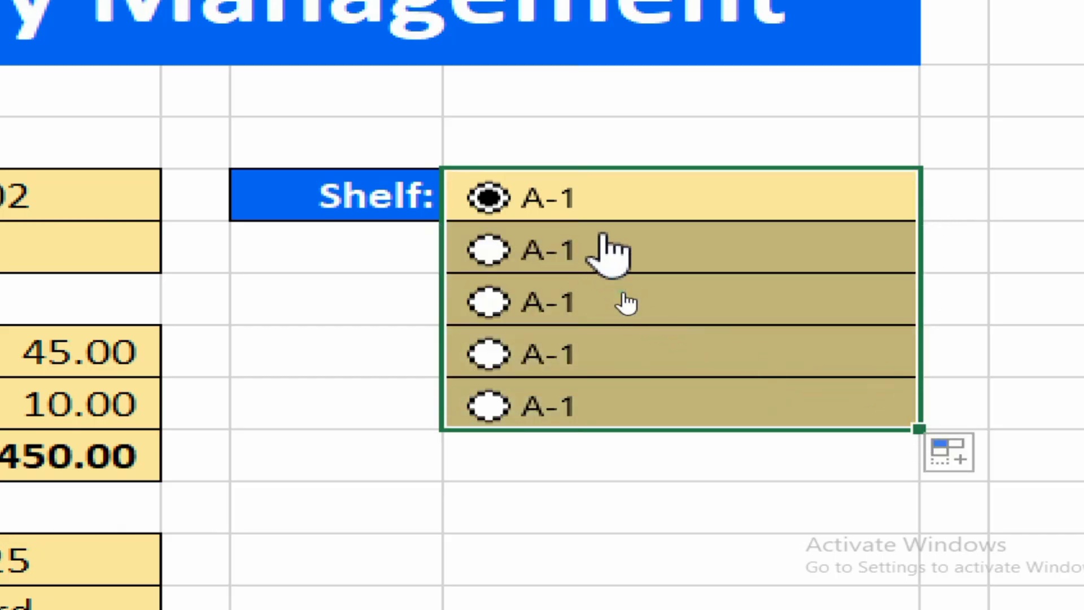
# - Relabel the option buttons in G6, G7 and G8 as "A-2", "B-1" and "B-2"
pyautogui.click(607, 253)
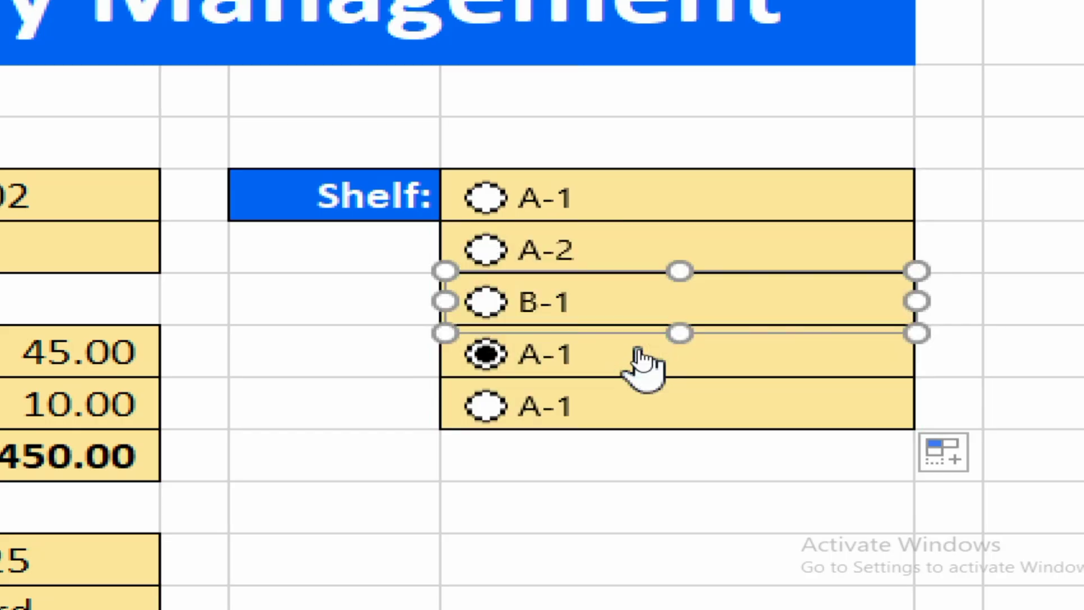
pyautogui.click(643, 367)
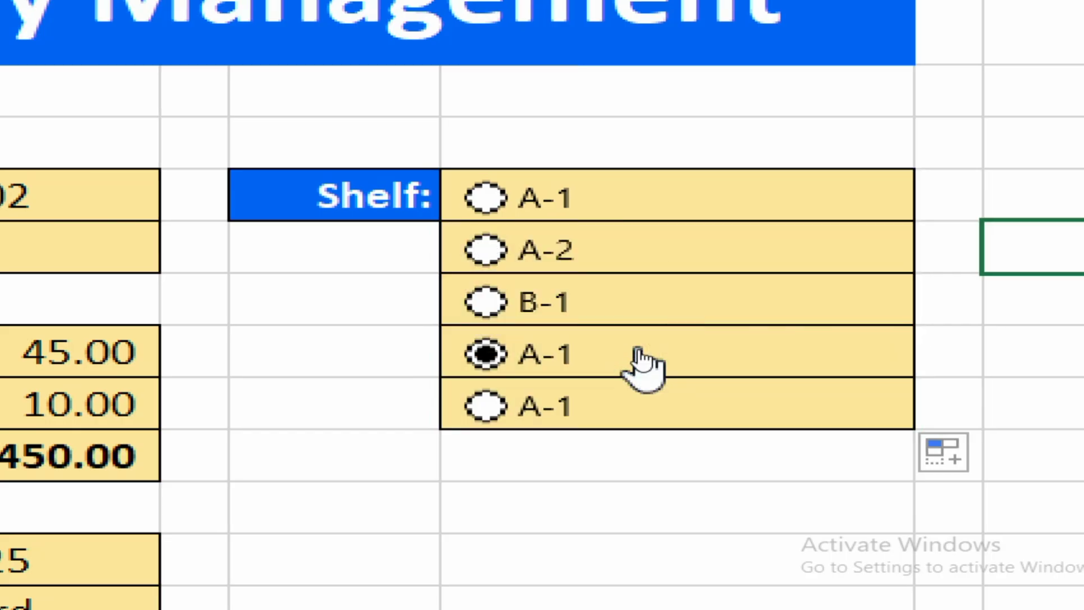
pyautogui.keyDown('ctrl'); pyautogui.click(641, 367); pyautogui.keyUp('ctrl')
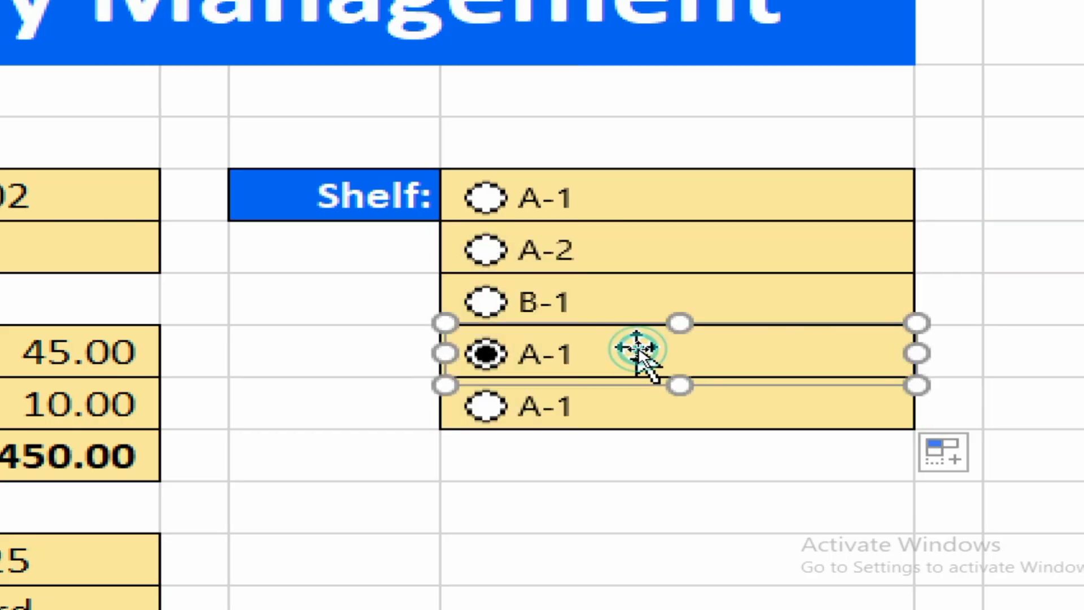
pyautogui.click(590, 354)
pyautogui.press('BackSpace')
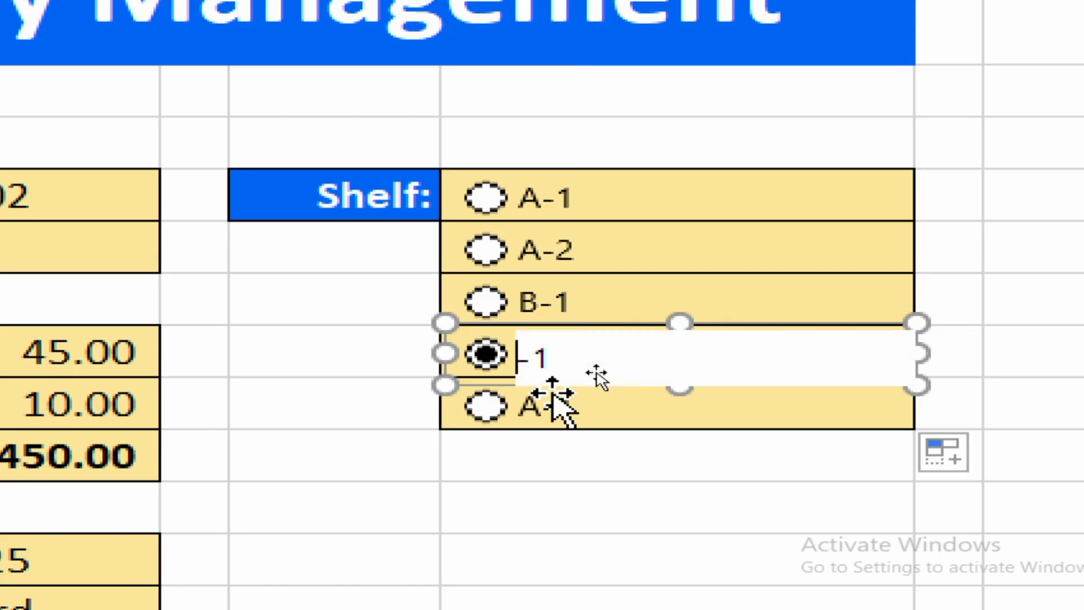
pyautogui.write('B')
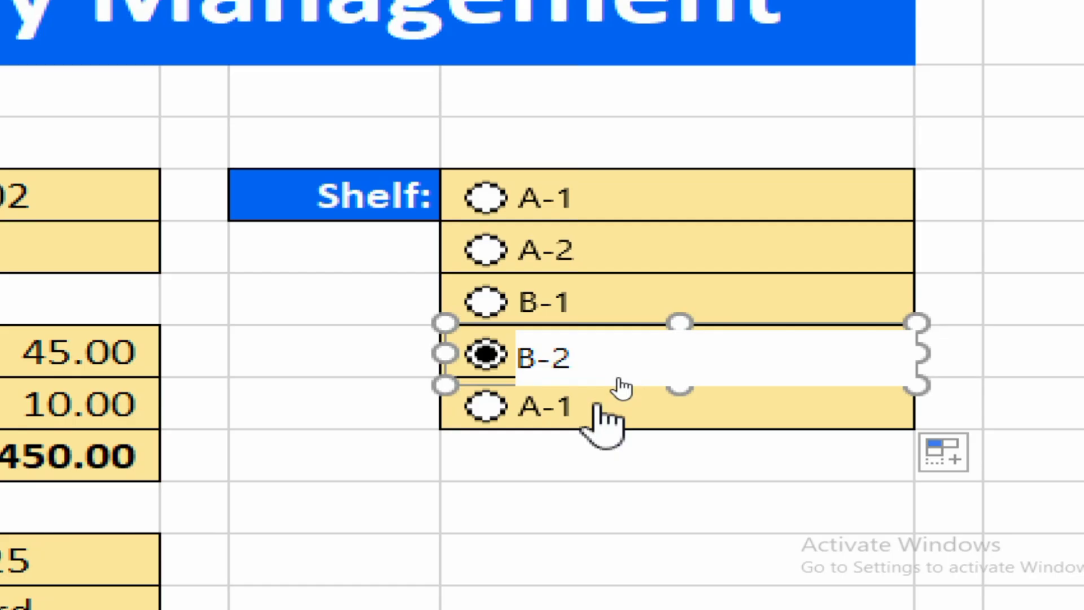
# - Change the label of the option button in G9 to "C-1"
pyautogui.click(599, 408)
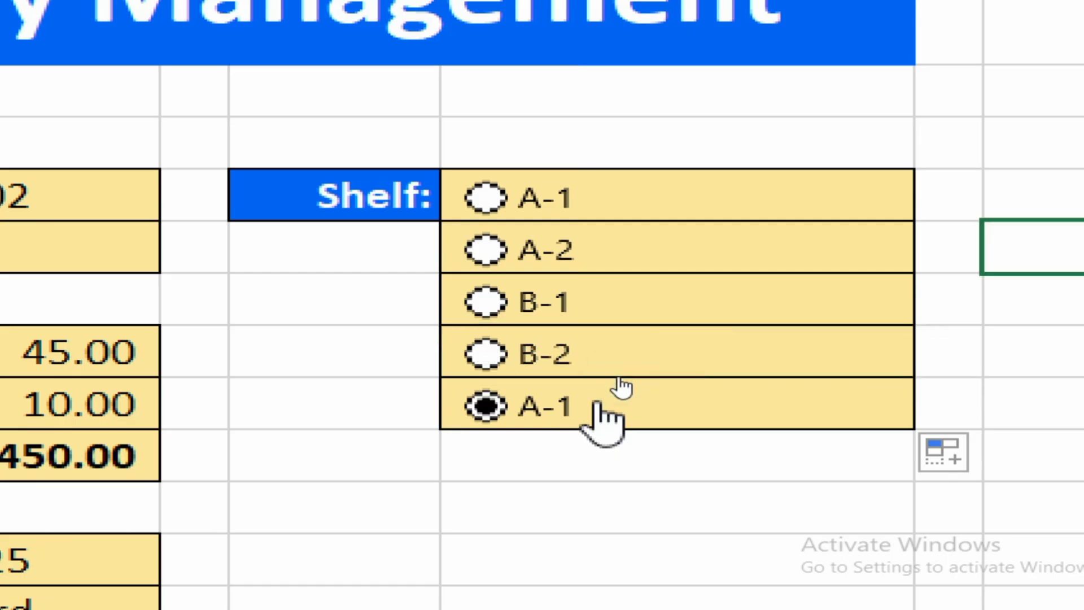
pyautogui.keyDown('ctrl'); pyautogui.click(600, 408); pyautogui.keyUp('ctrl')
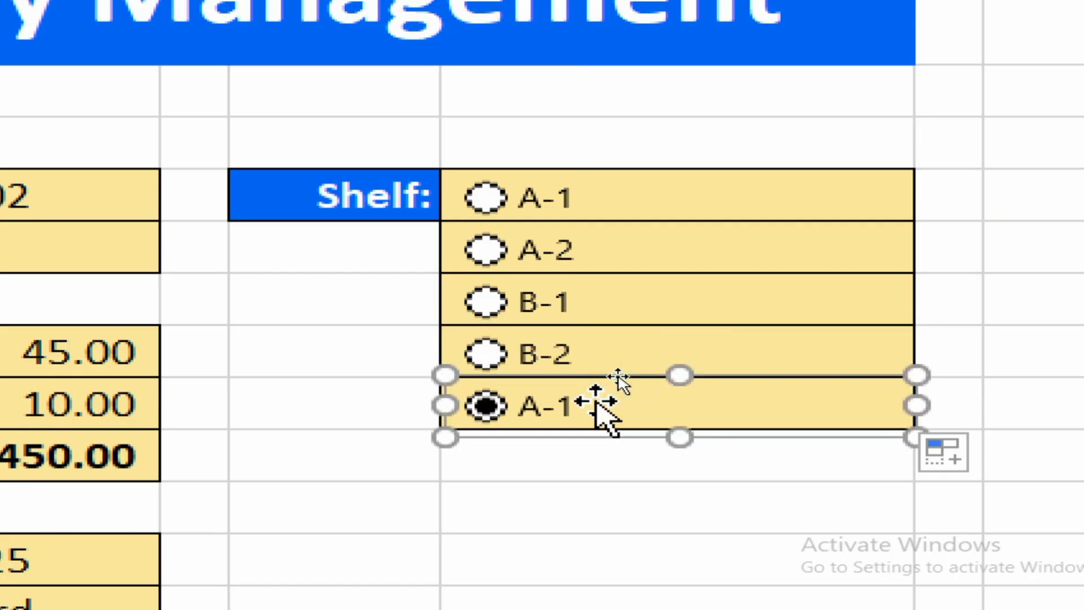
pyautogui.click(590, 403)
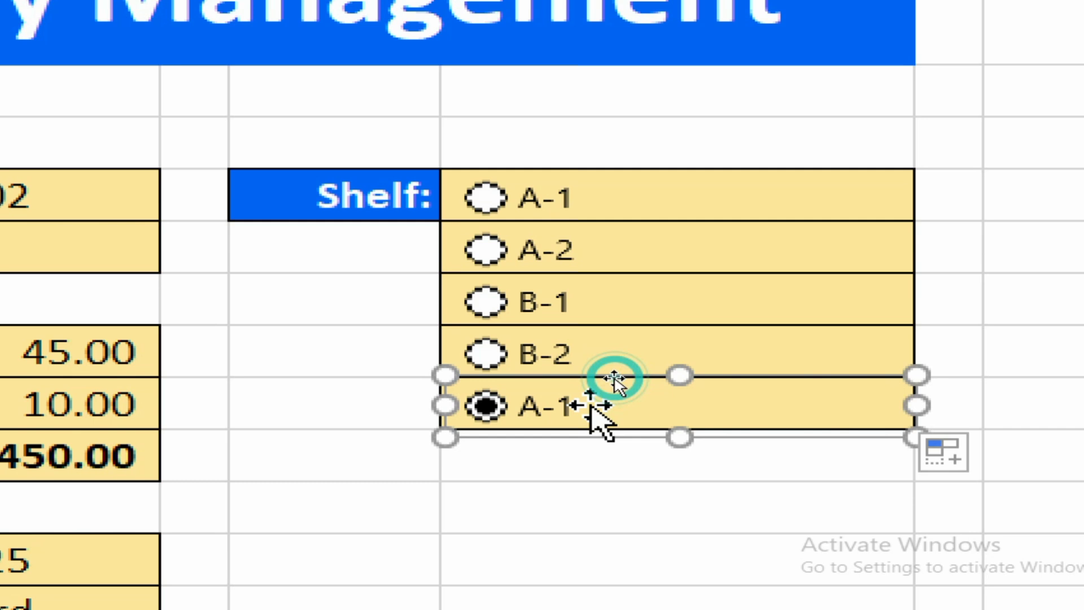
pyautogui.click(542, 402)
pyautogui.press('BackSpace')
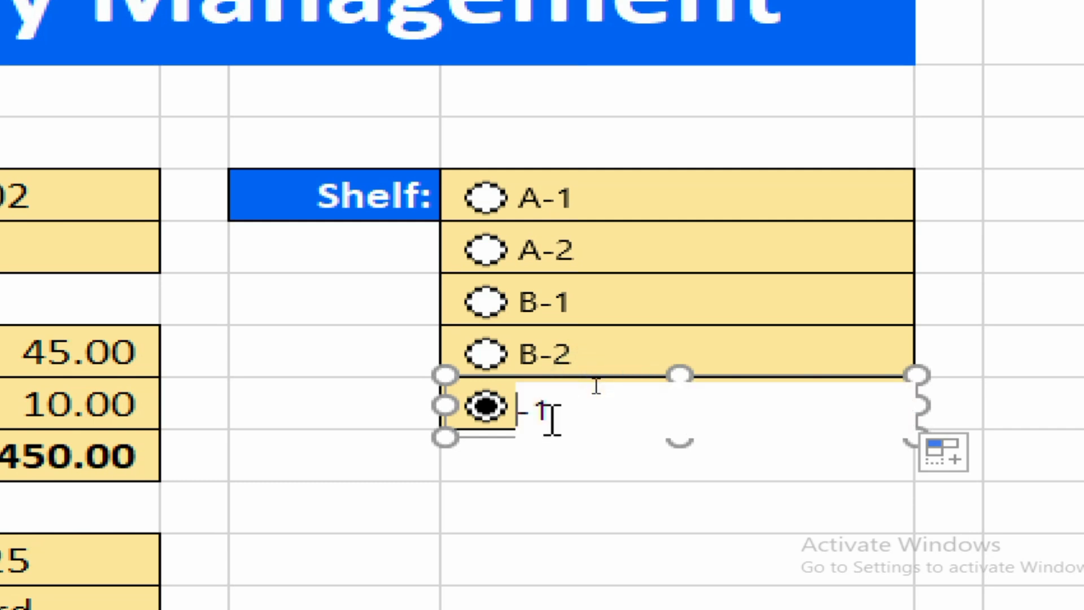
pyautogui.write('C')
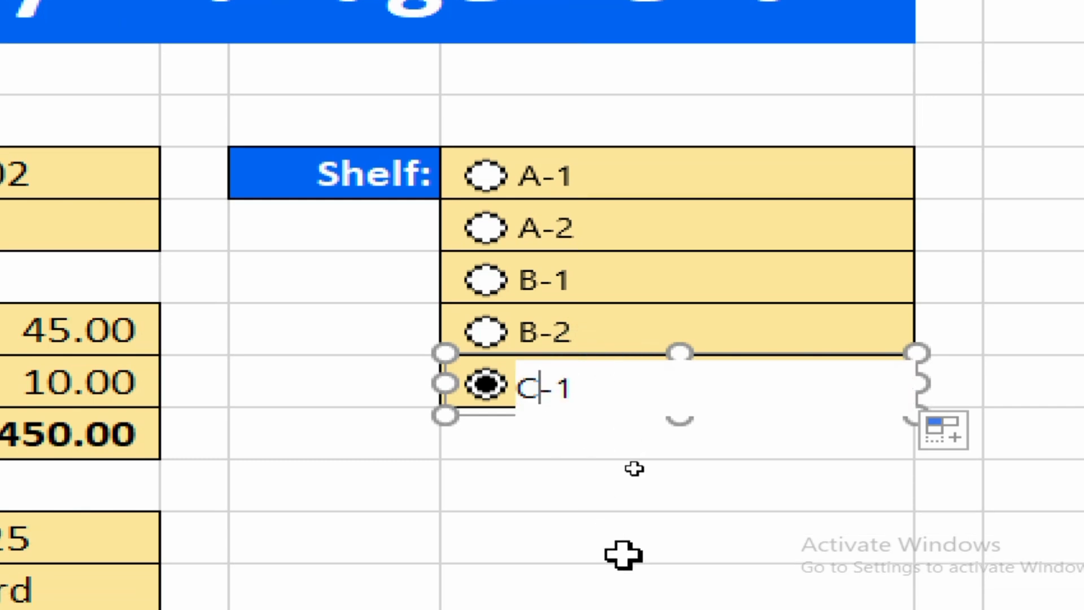
pyautogui.click(630, 565)
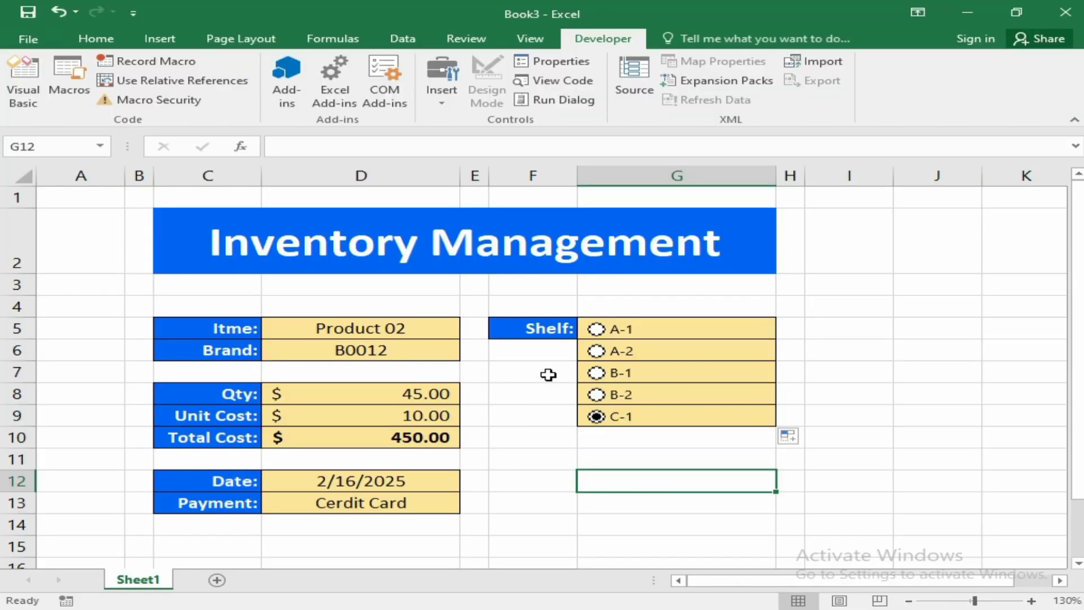
# - Draw a rectangle about 1.94" wide and 0.67" high below the shelf options and fill it with the title's blue
pyautogui.click(179, 44)
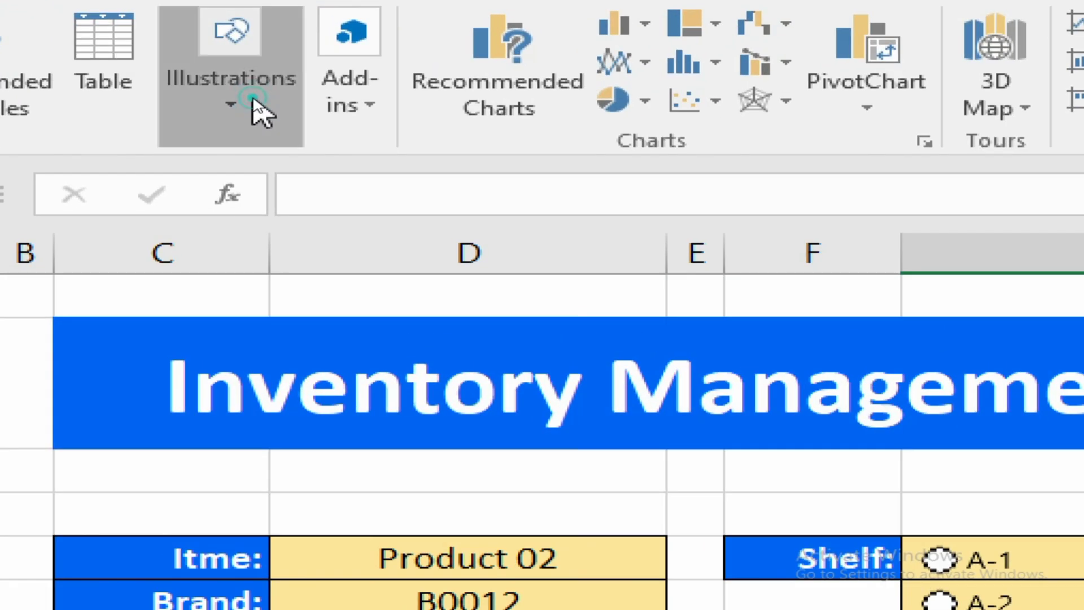
pyautogui.click(253, 101)
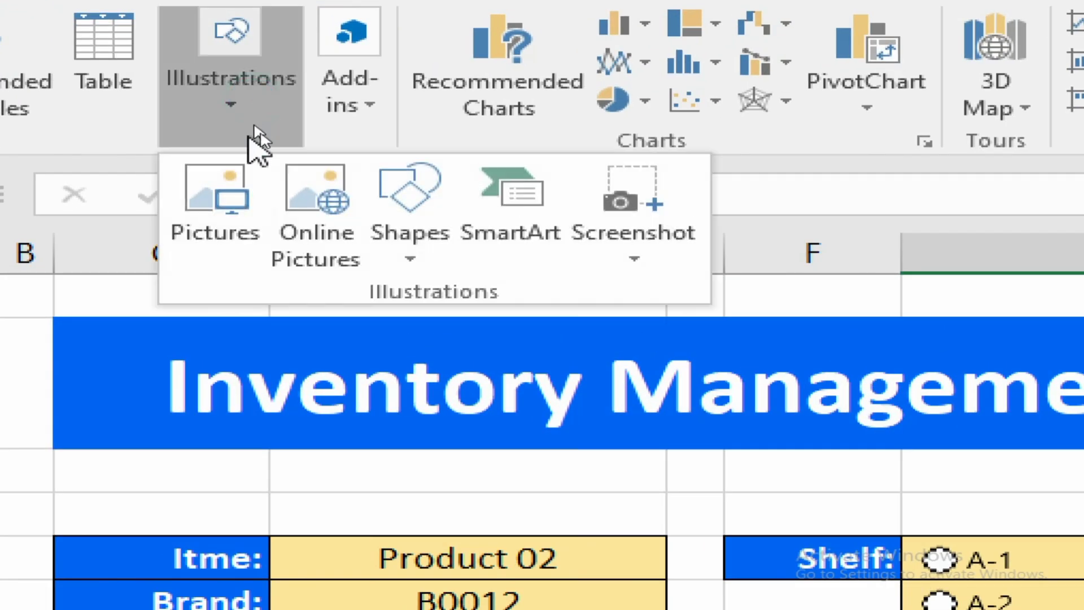
pyautogui.click(423, 261)
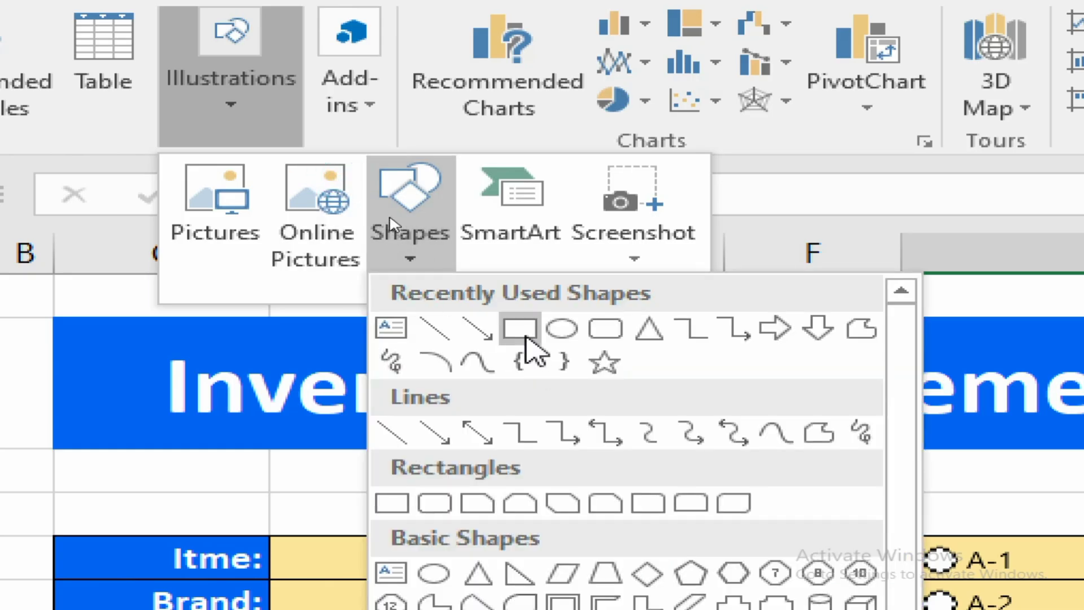
pyautogui.click(521, 329)
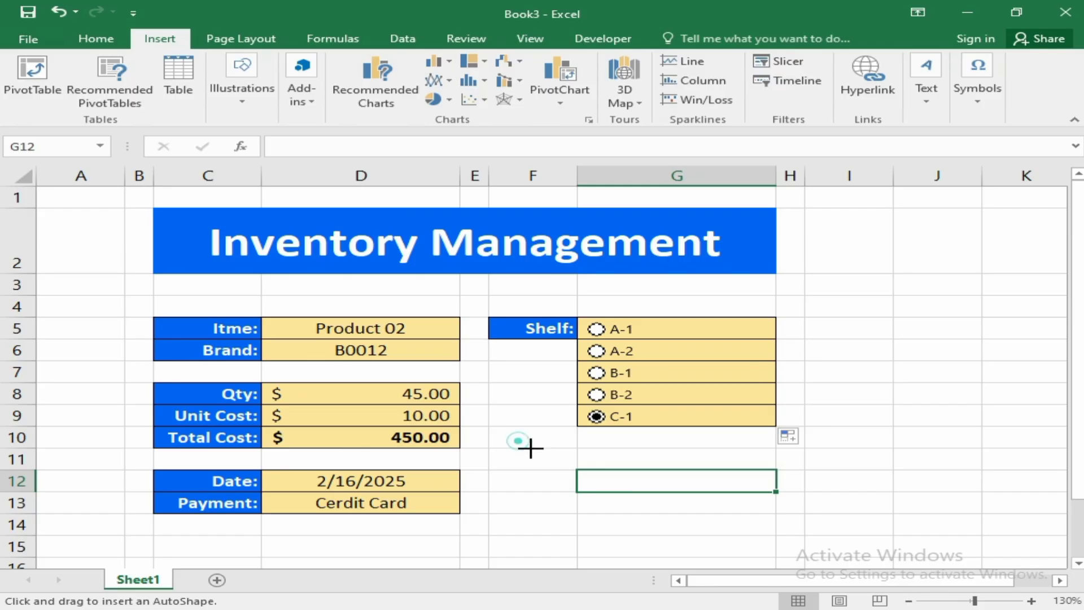
pyautogui.moveTo(517, 440); pyautogui.dragTo(777, 512)
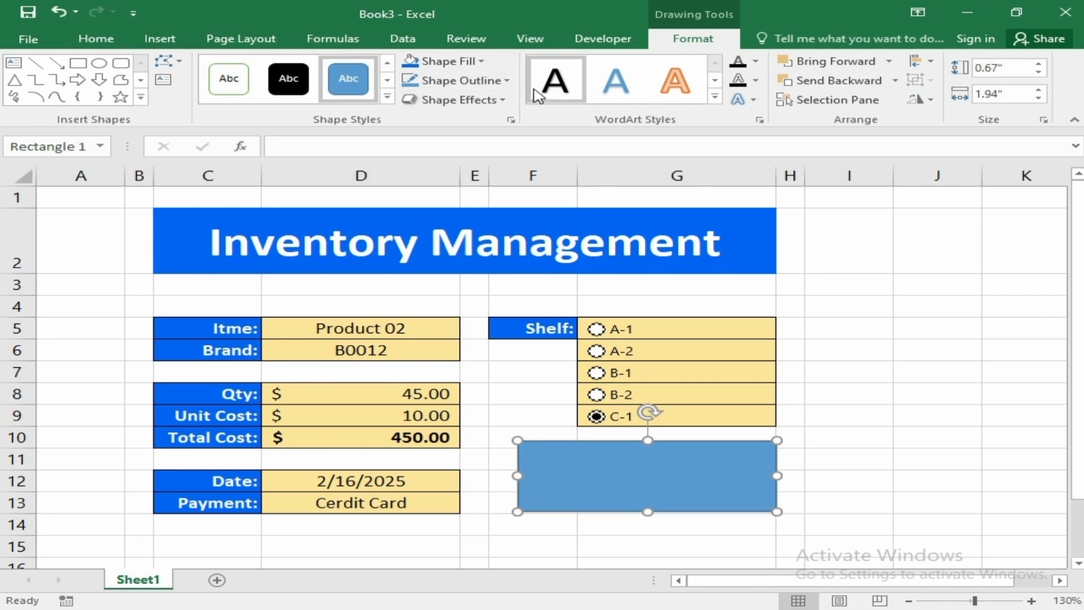
pyautogui.click(481, 61)
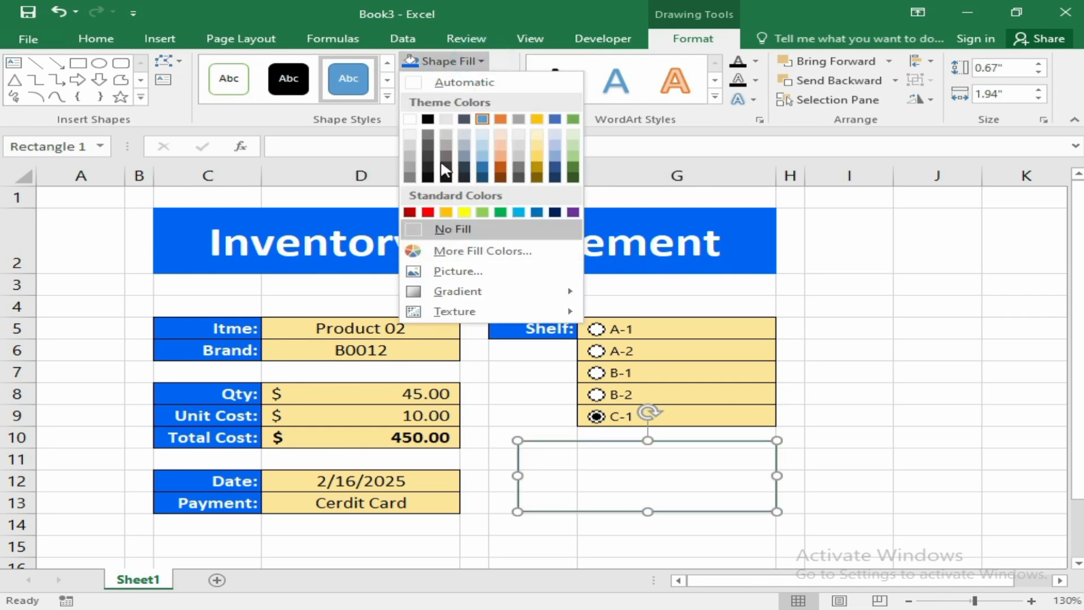
pyautogui.click(439, 61)
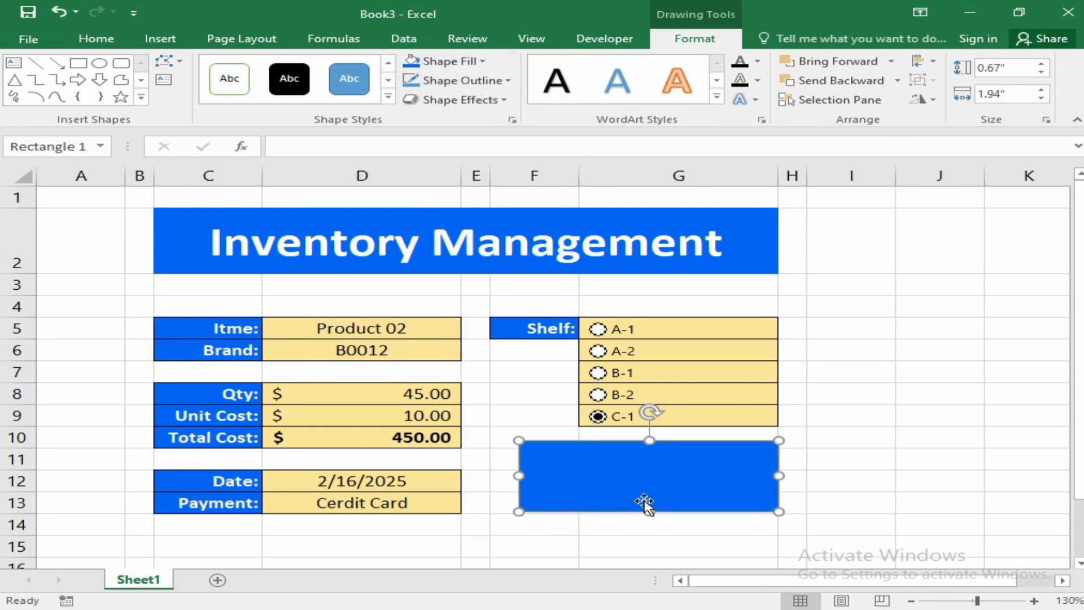
# - Add the text "Submit" to the blue rectangle and enlarge it to font size 20
pyautogui.rightClick(643, 494)
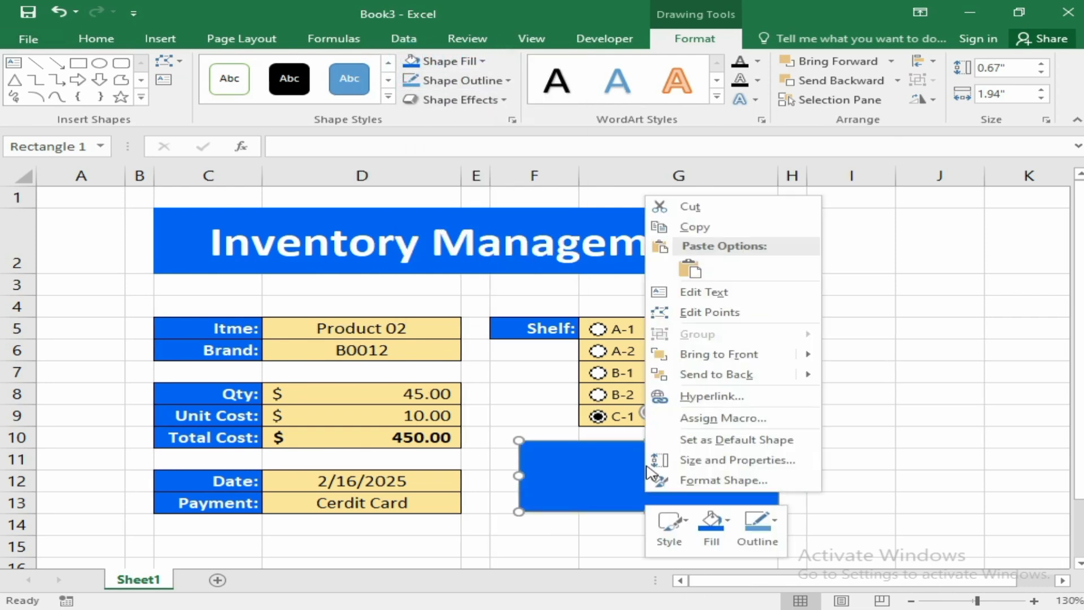
pyautogui.click(684, 293)
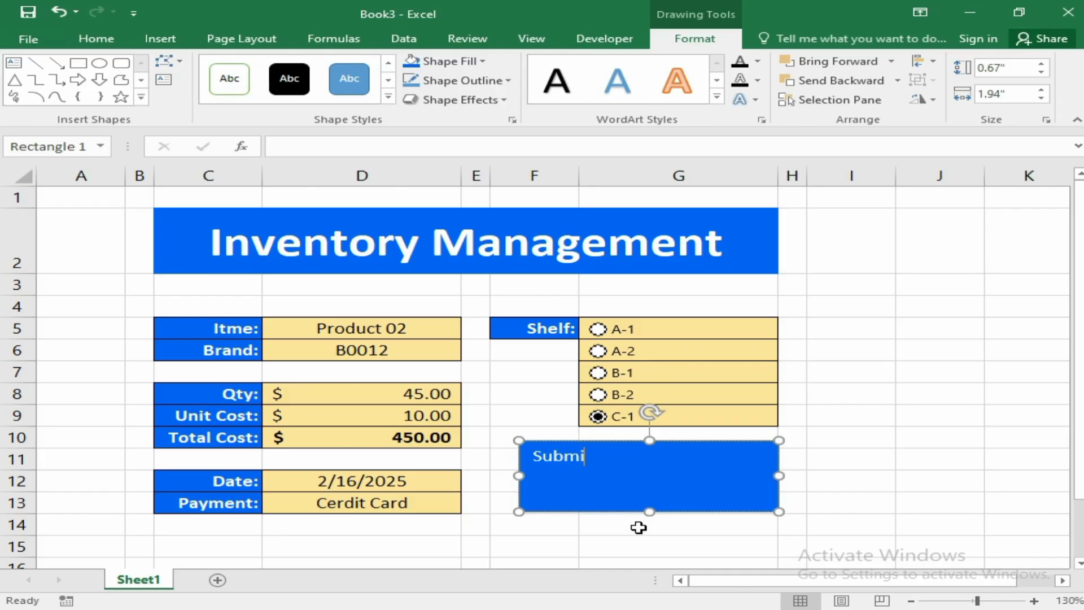
pyautogui.hotkey('ctrl', 'a')
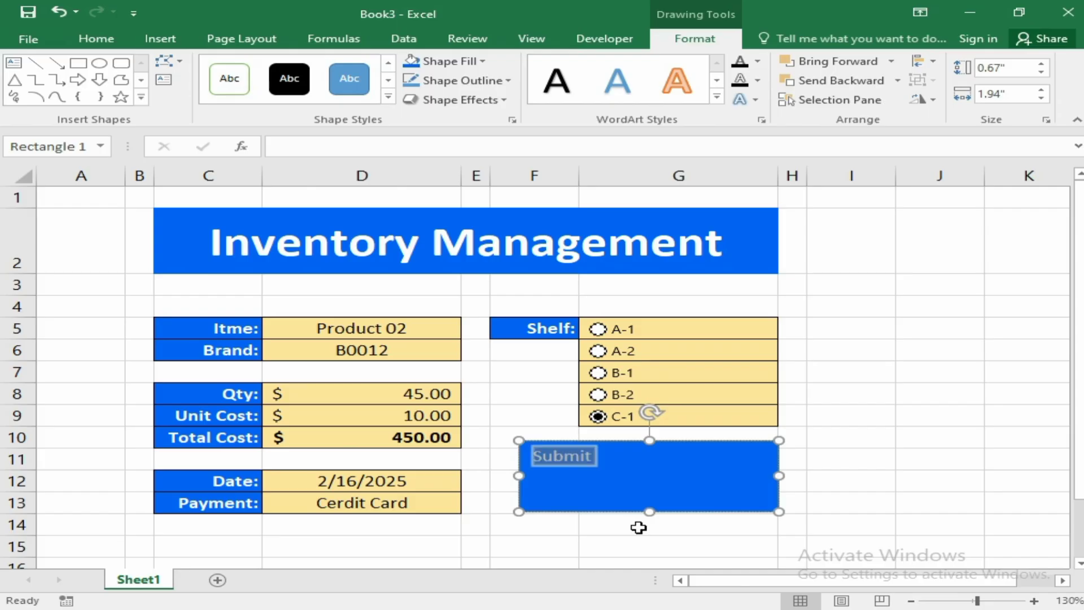
pyautogui.click(109, 42)
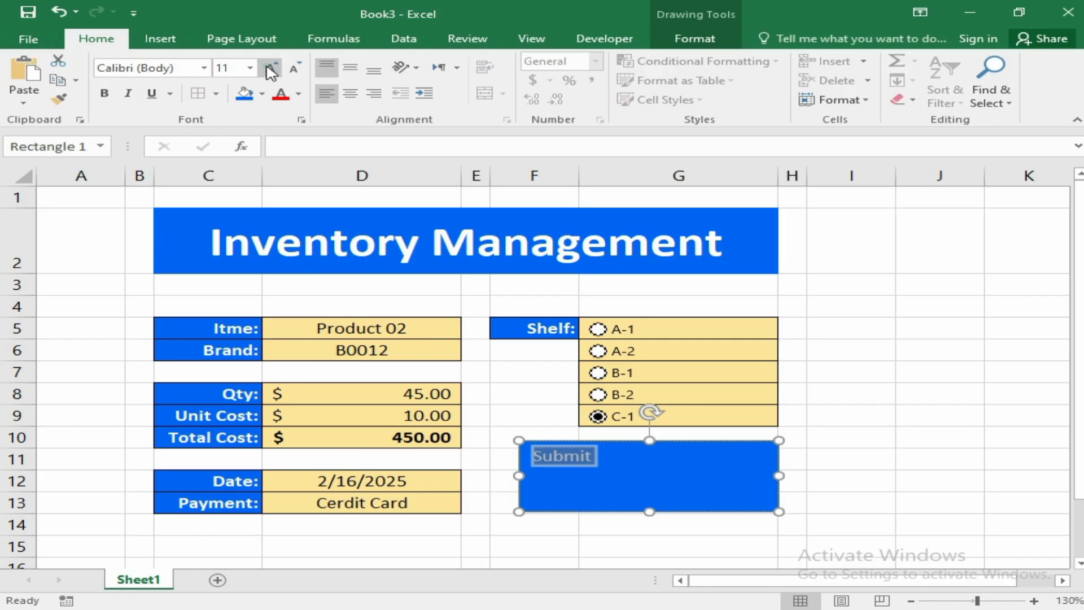
pyautogui.click(271, 68)
pyautogui.click(271, 68)
pyautogui.click(271, 68)
pyautogui.click(271, 68)
pyautogui.click(271, 67)
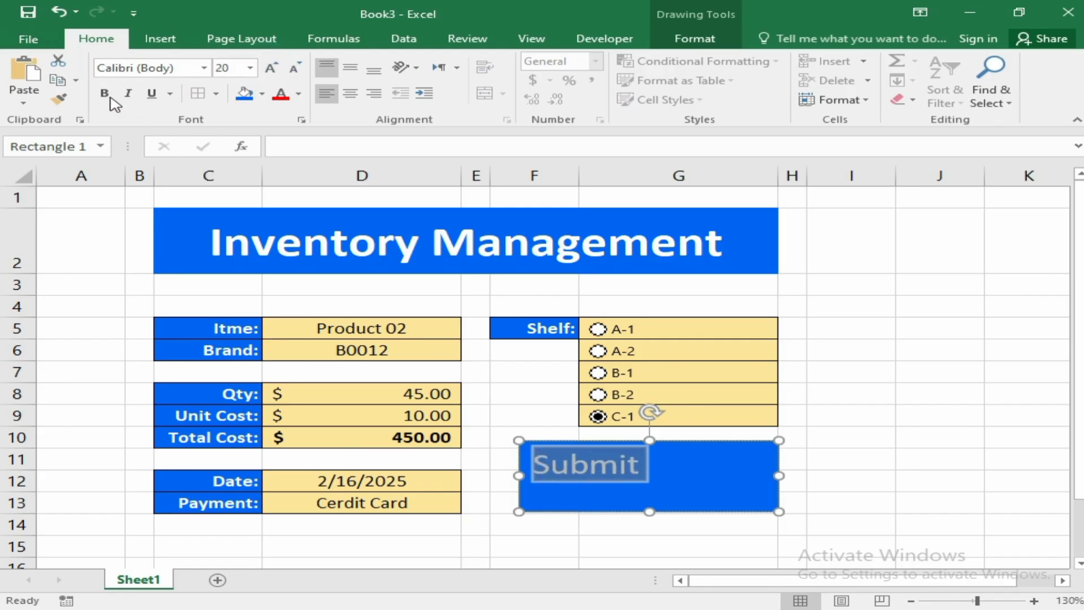
# - Format the Submit text as bold italic Bahnschrift, centred horizontally and vertically in the rectangle
pyautogui.click(105, 93)
pyautogui.click(351, 94)
pyautogui.click(350, 68)
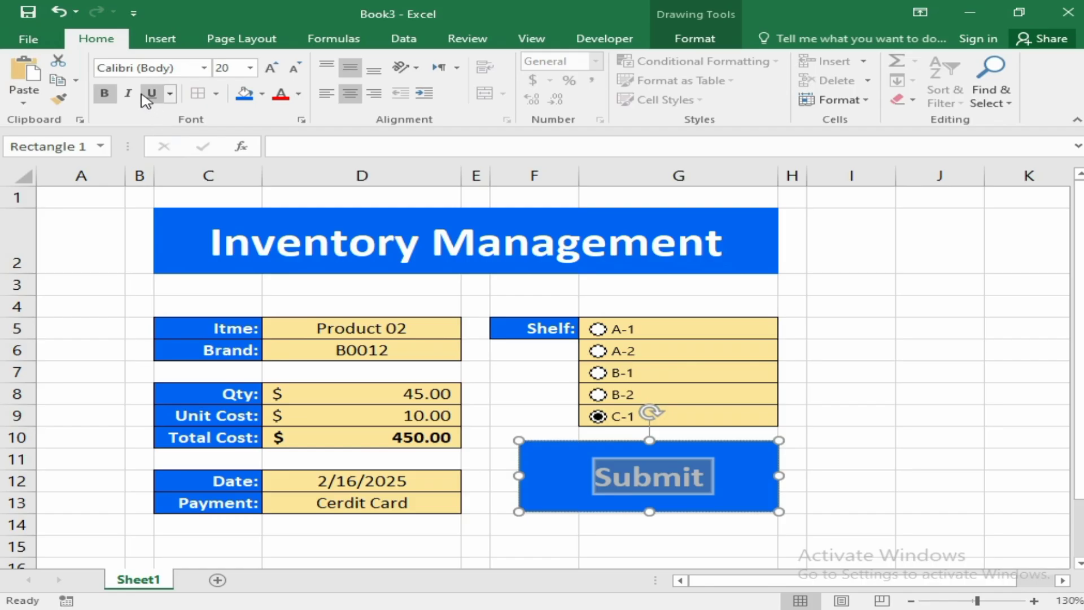
pyautogui.click(128, 93)
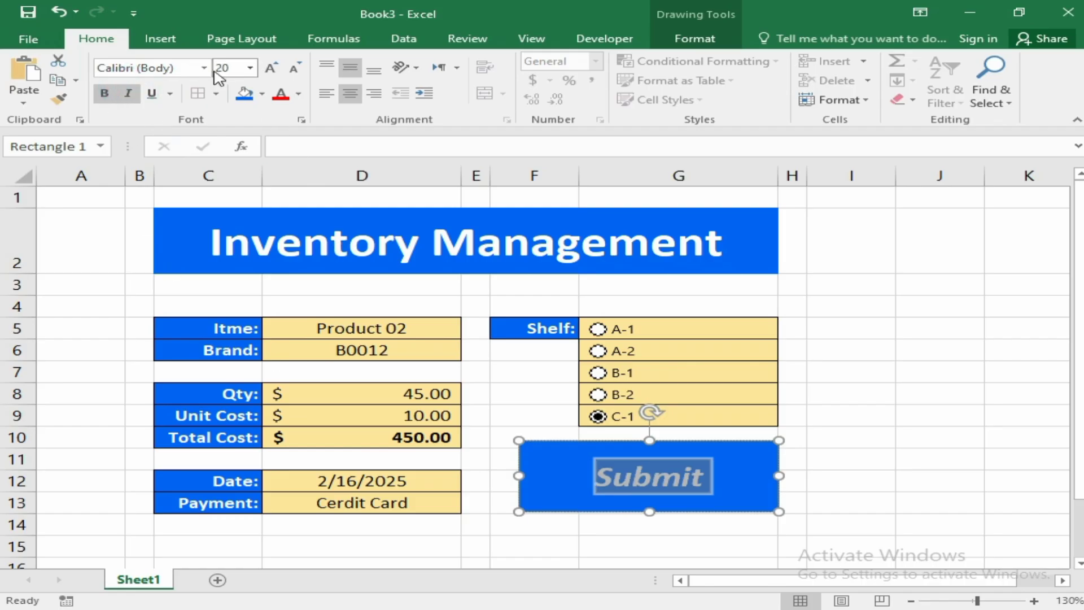
pyautogui.click(204, 67)
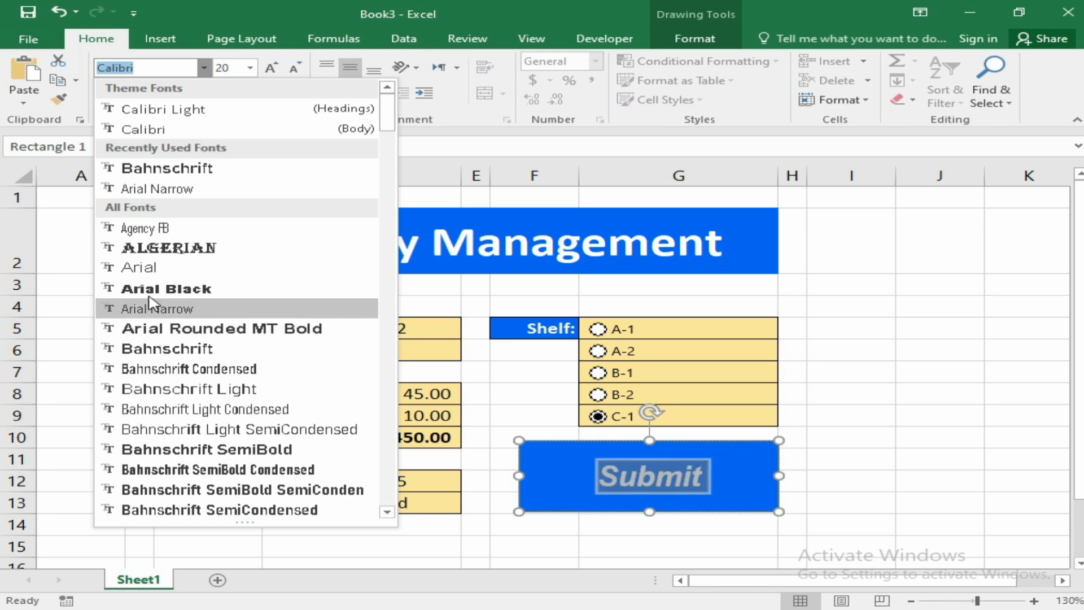
pyautogui.click(169, 169)
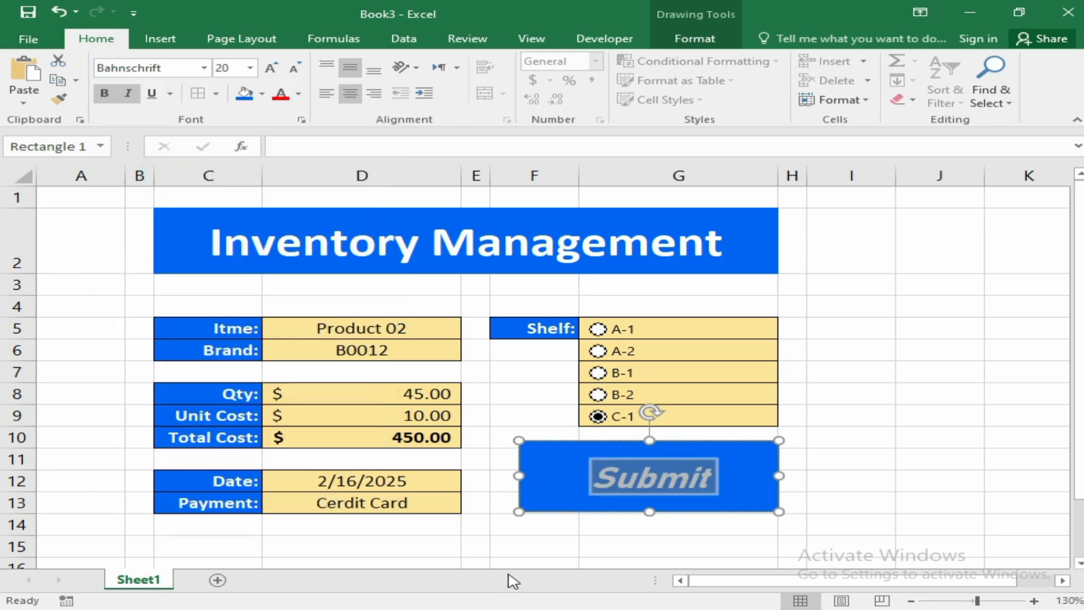
pyautogui.click(512, 531)
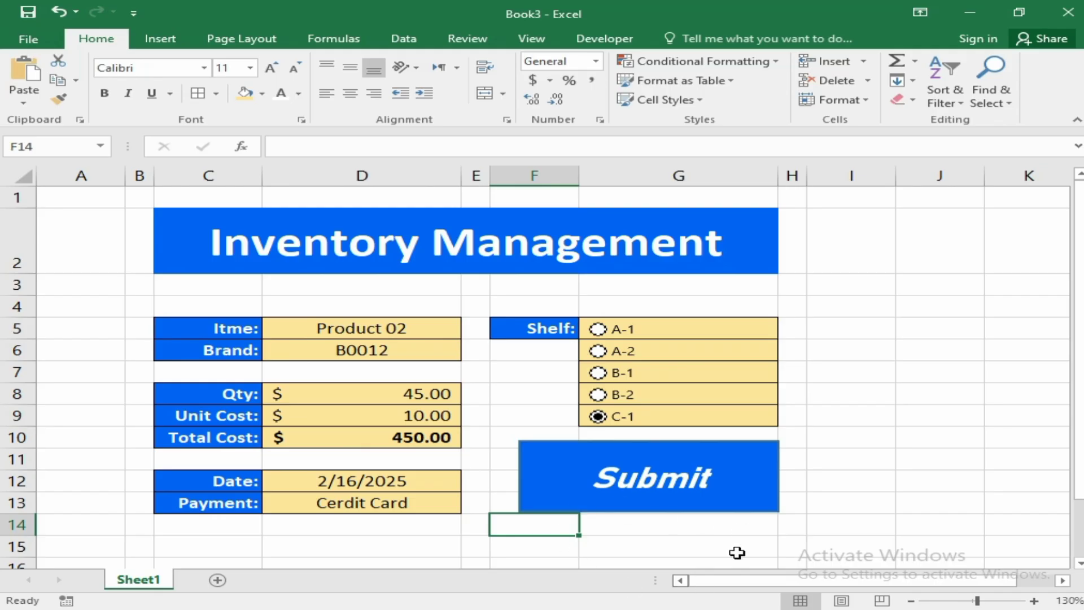
# - Rename the sheet Sheet1 as "Form"
pyautogui.moveTo(734, 582); pyautogui.dragTo(814, 582)
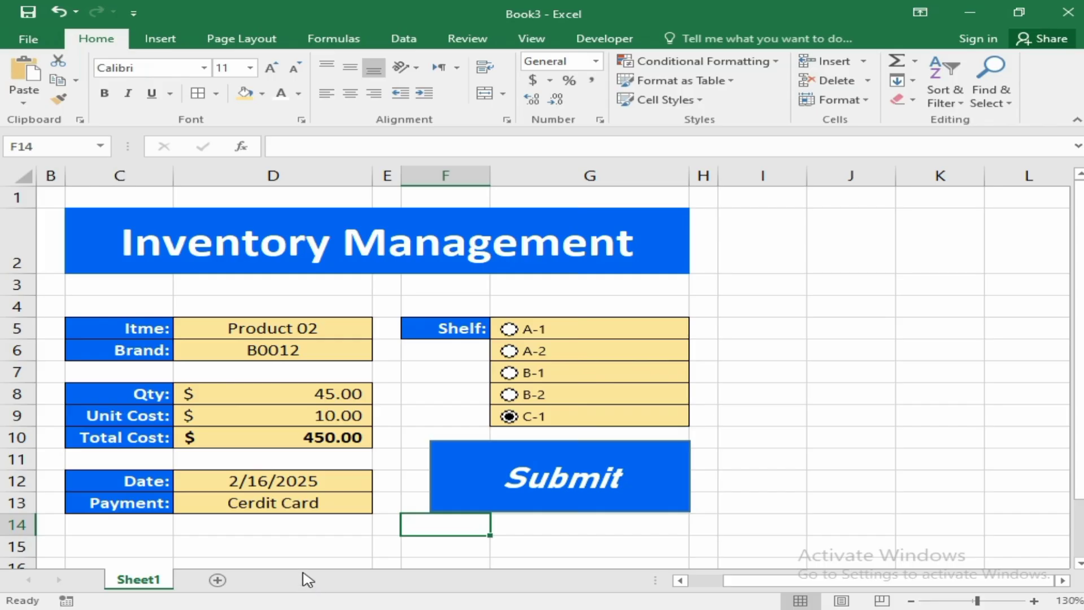
pyautogui.doubleClick(139, 579)
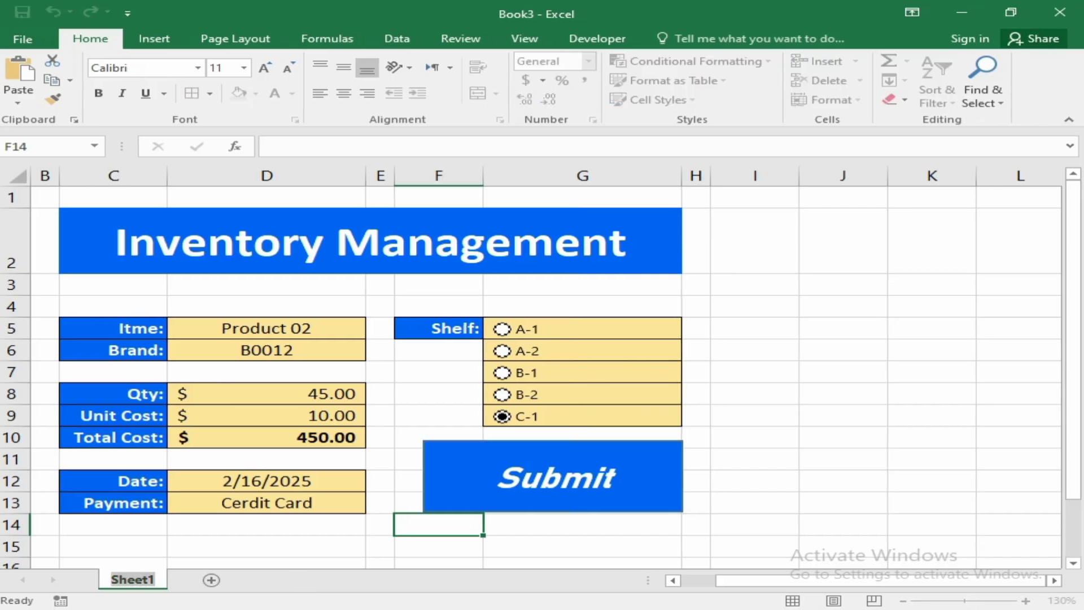
pyautogui.write('Form')
pyautogui.press('Return')
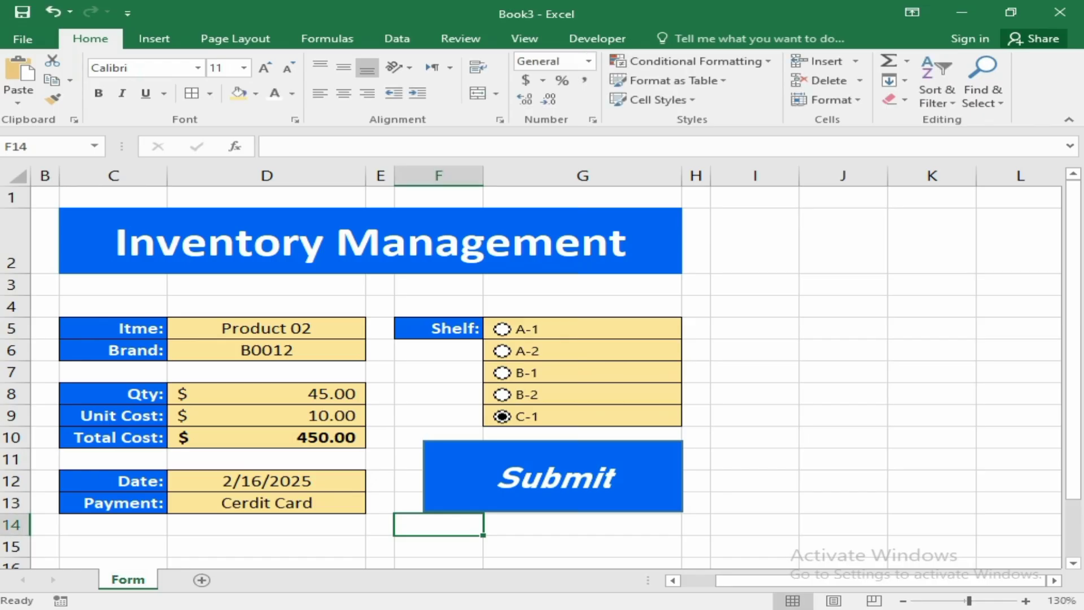
# - Add a new worksheet and name it "Database"
pyautogui.click(202, 580)
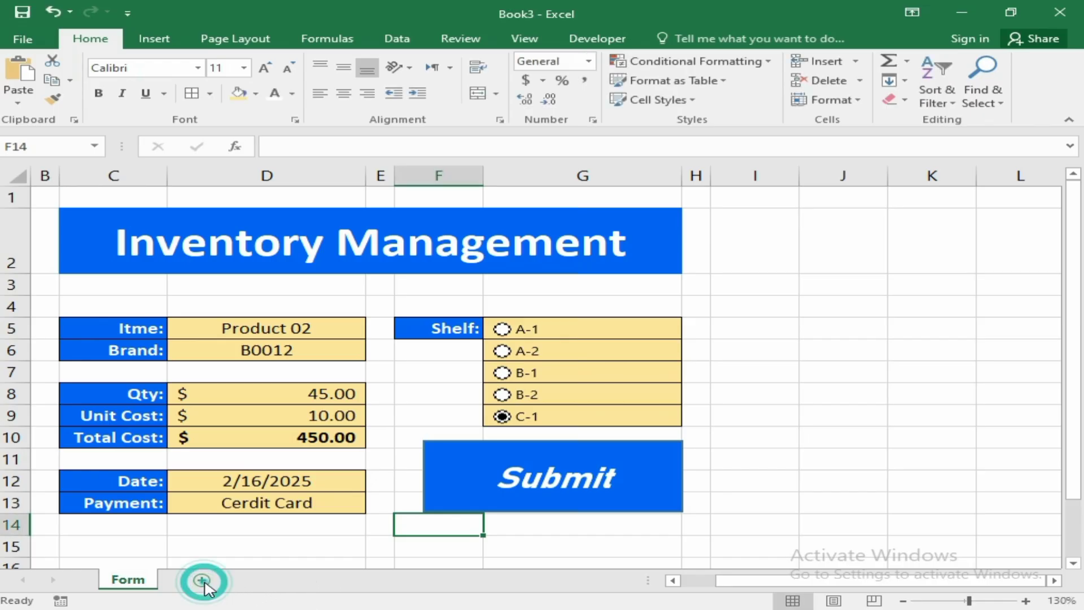
pyautogui.doubleClick(210, 581)
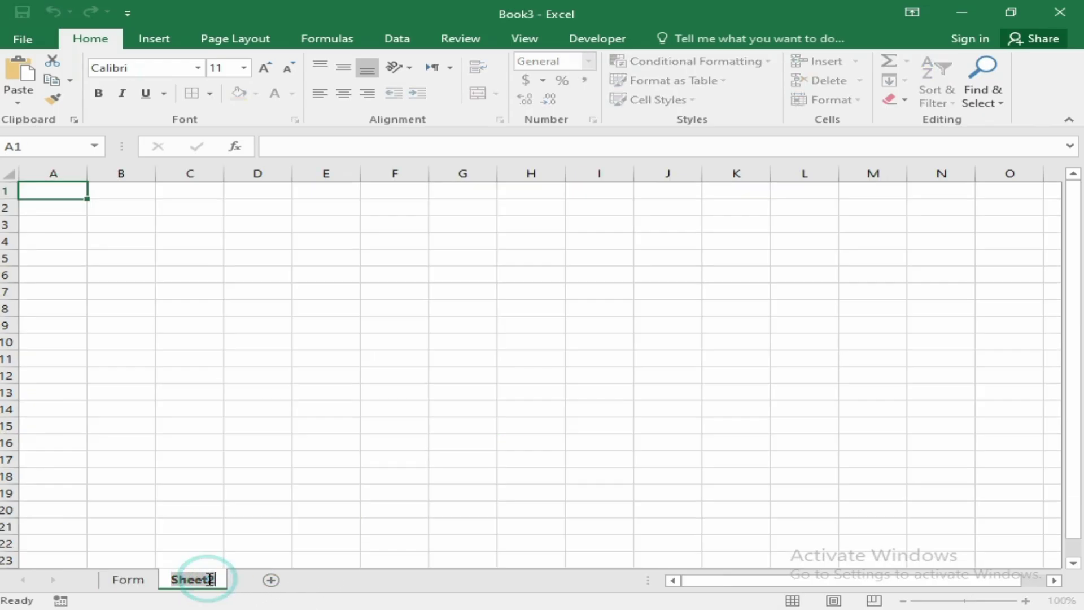
pyautogui.write('Database')
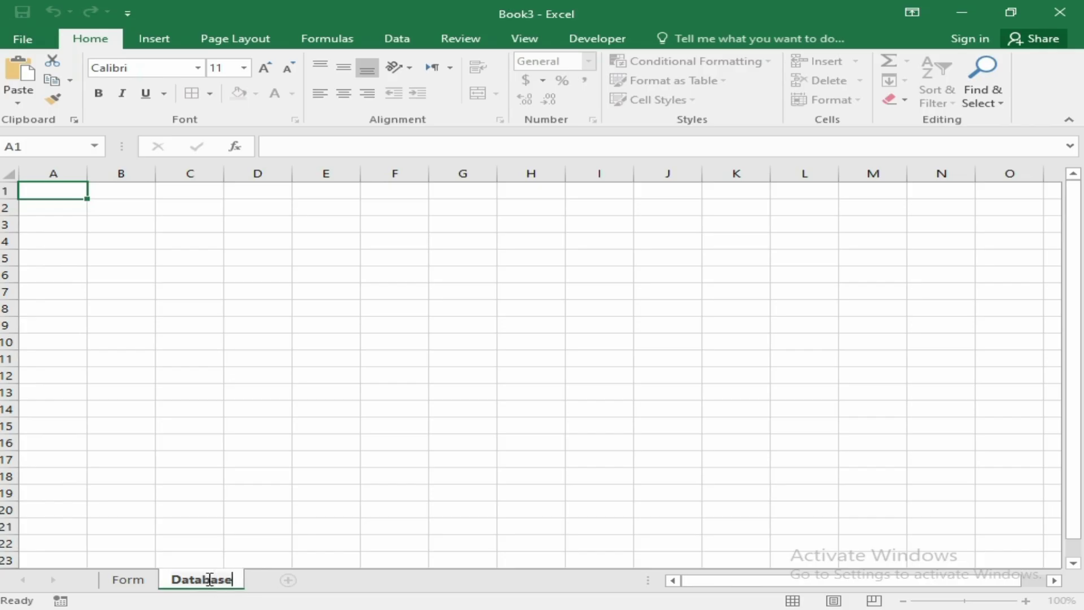
pyautogui.press('Return')
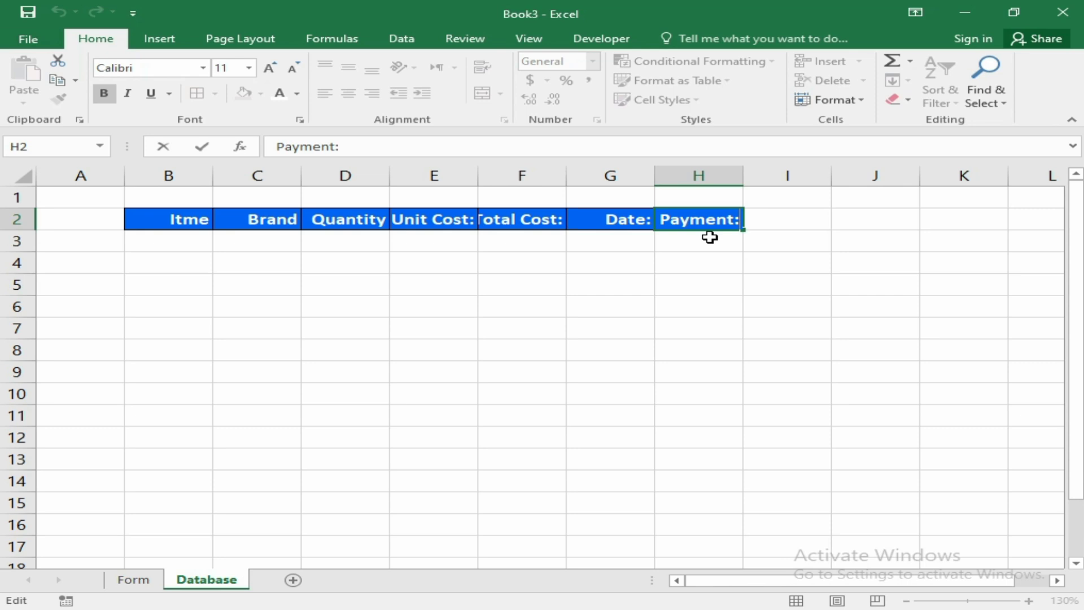
# - Change the Payment header in H2 of the Database sheet to "Payment Method"
pyautogui.press('BackSpace')
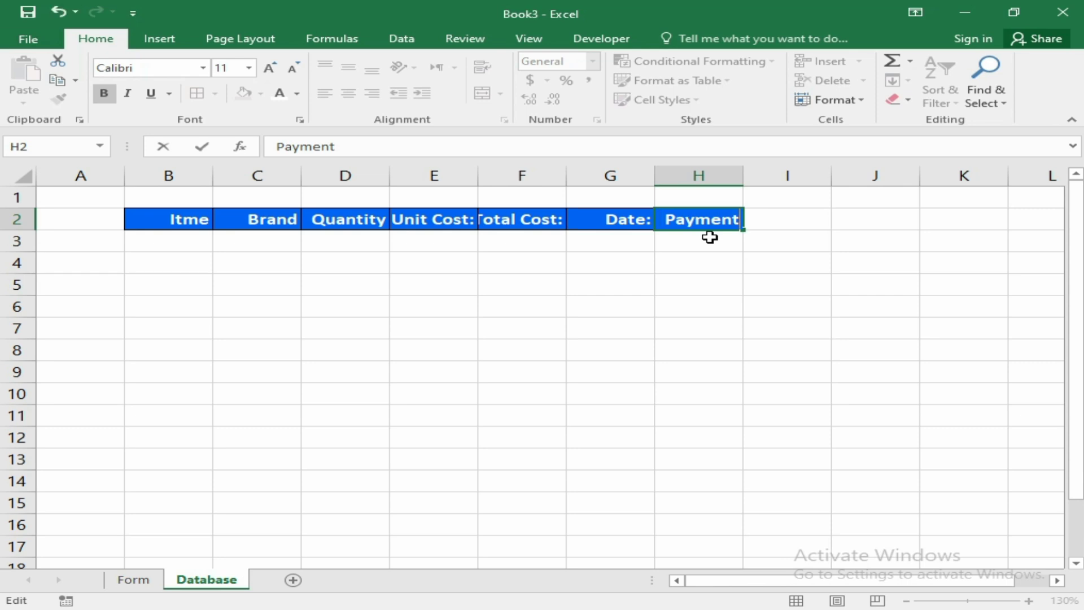
pyautogui.write('Metho')
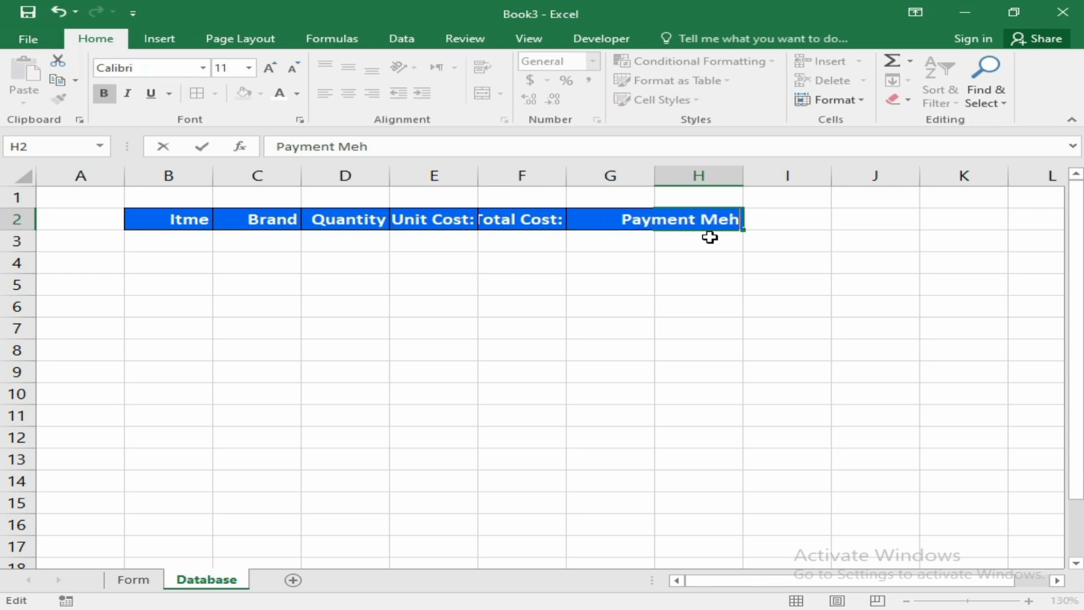
pyautogui.write('d')
pyautogui.press('Return')
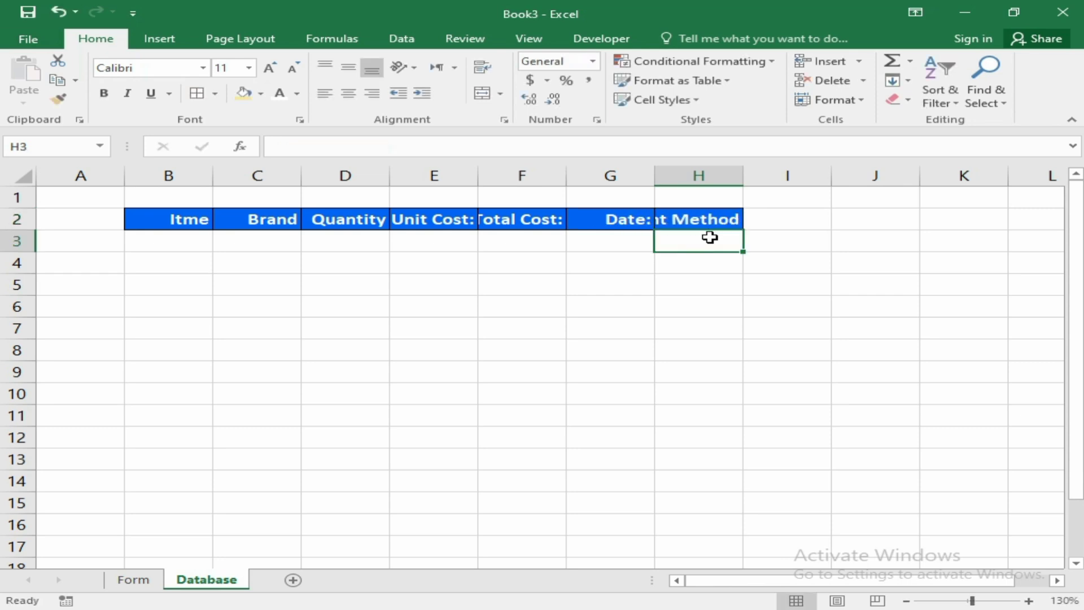
# - AutoFit the widths of columns B through H to their header text
pyautogui.moveTo(171, 168); pyautogui.dragTo(683, 159)
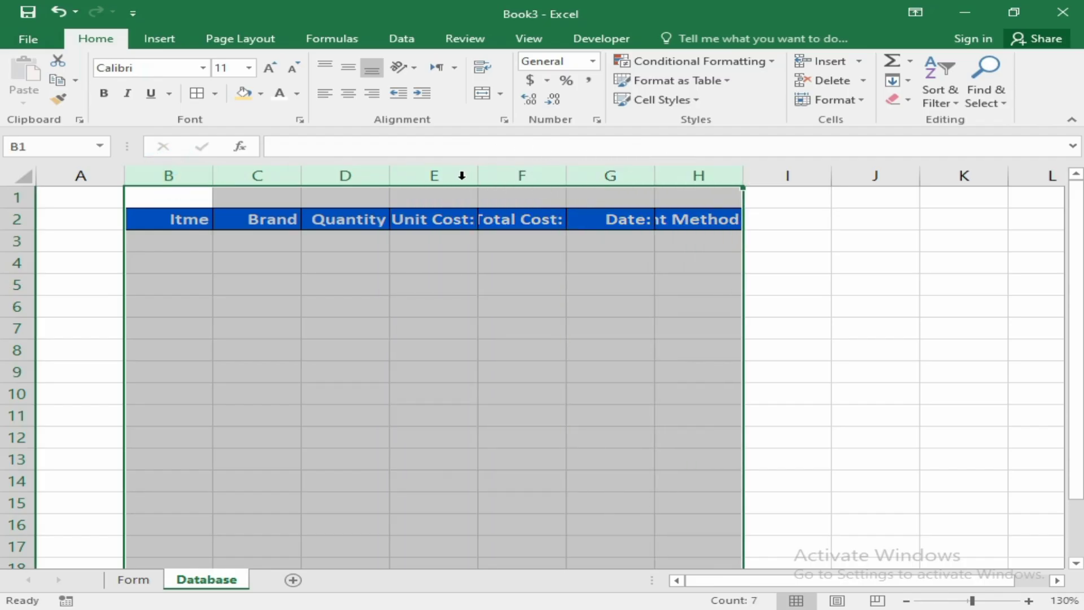
pyautogui.doubleClick(389, 172)
pyautogui.press('Down')
pyautogui.press('Down')
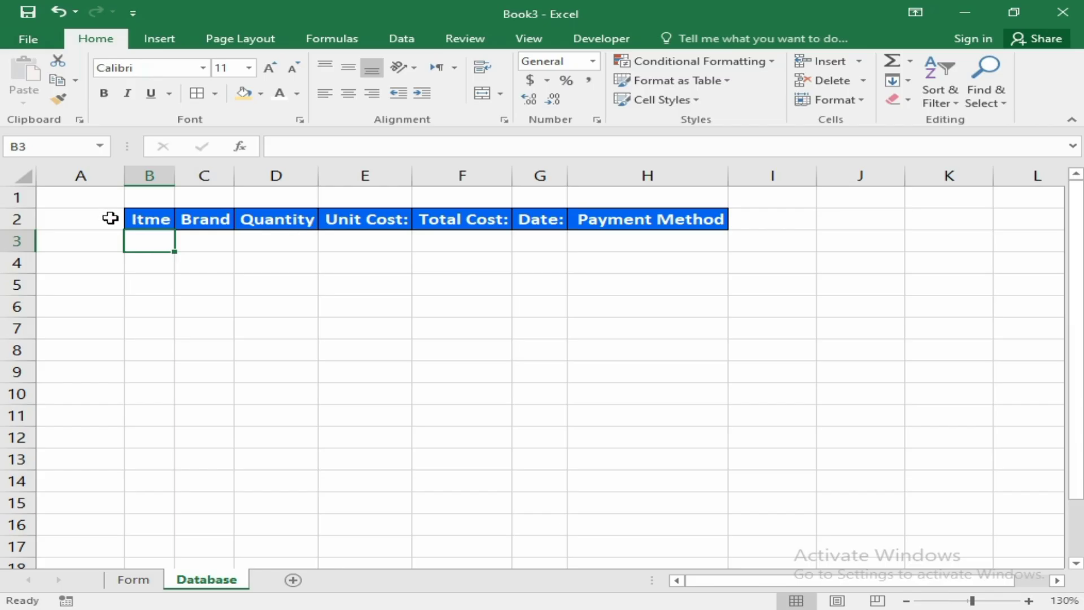
# - Move the Date column from G to B, ahead of the Itme column
pyautogui.click(547, 176)
pyautogui.hotkey('ctrl', 'c')
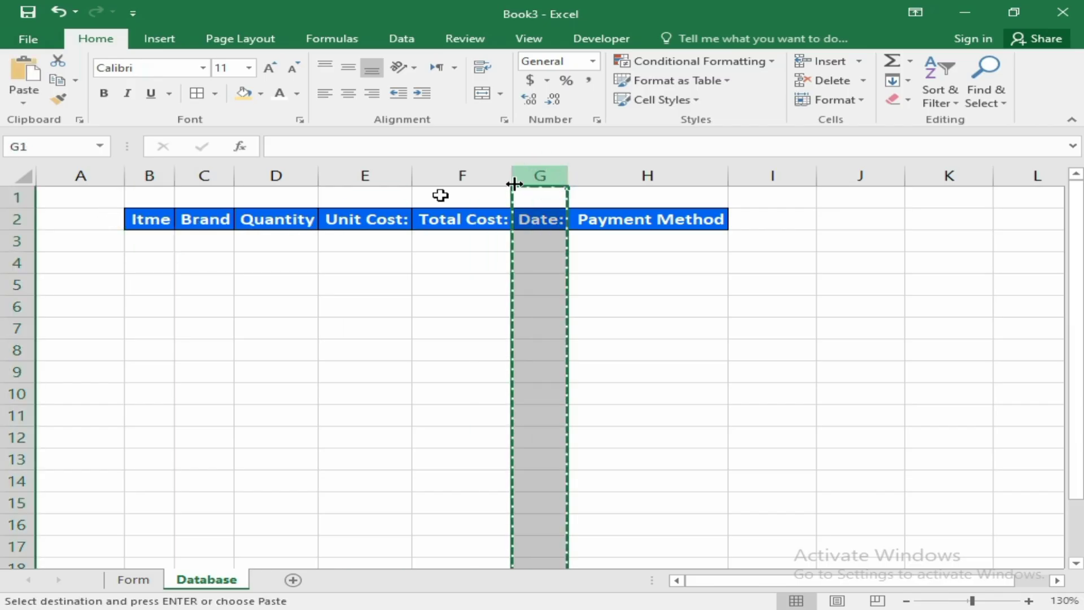
pyautogui.click(160, 172)
pyautogui.hotkey('ctrl', 'shift', '+')
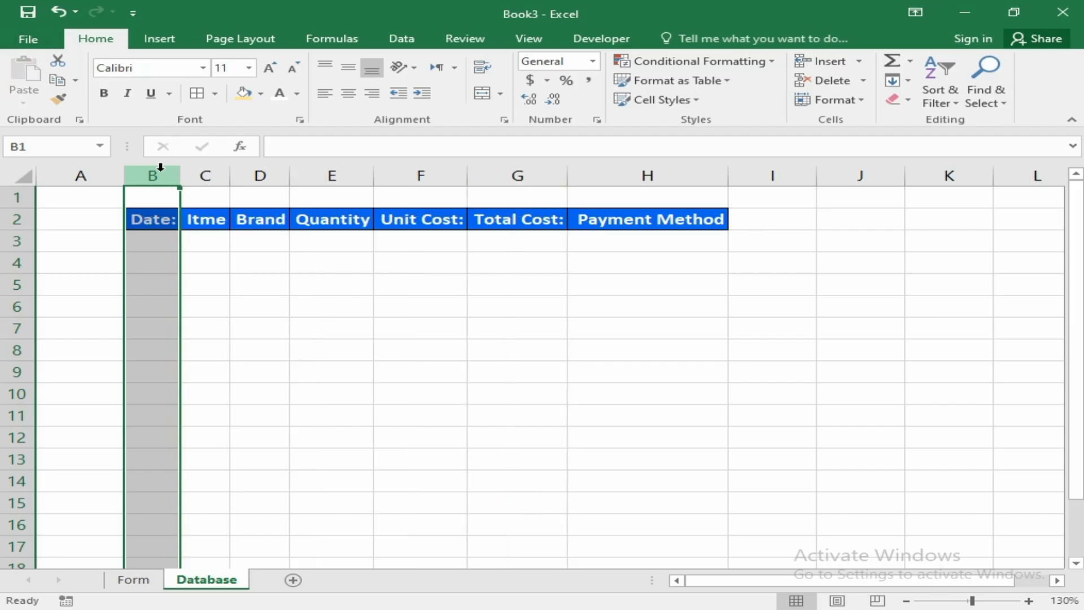
# - Widen column C and change its header in C2 to "Itme Name"
pyautogui.click(206, 218)
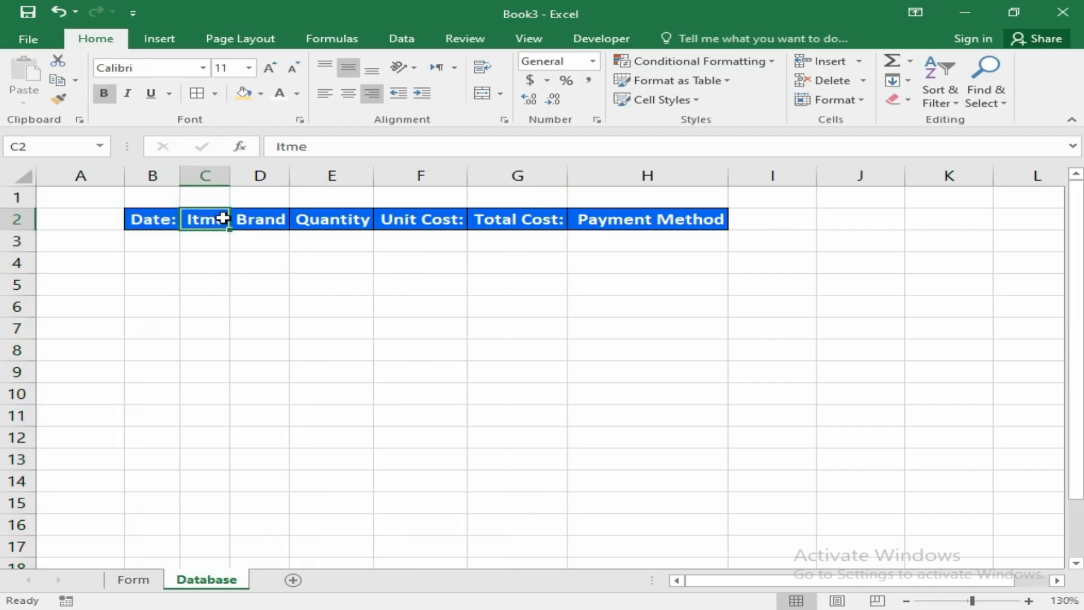
pyautogui.moveTo(228, 176); pyautogui.dragTo(291, 178)
pyautogui.doubleClick(219, 217)
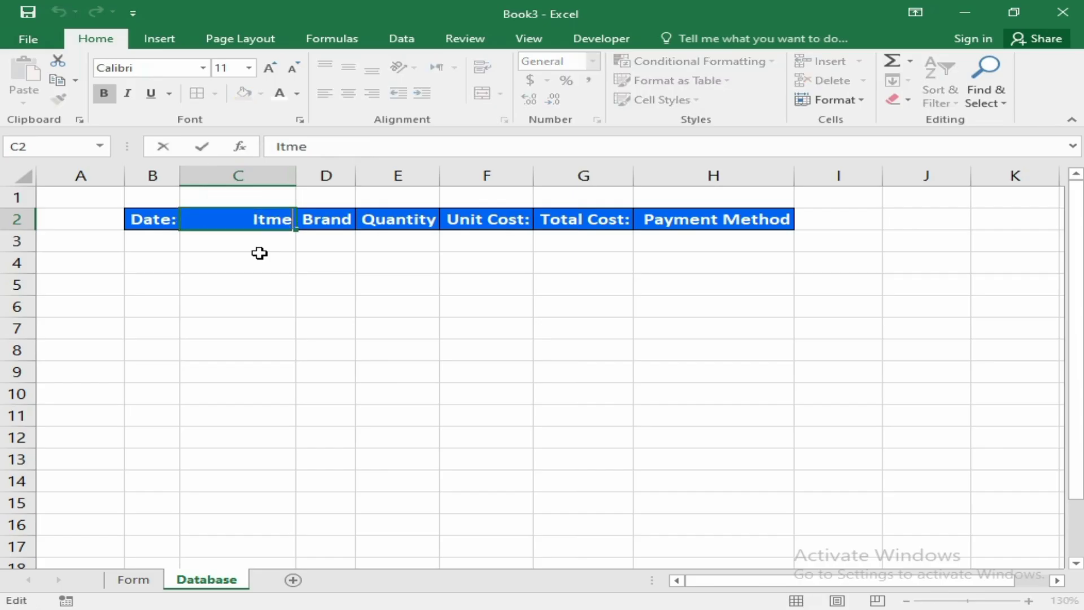
pyautogui.write('Name')
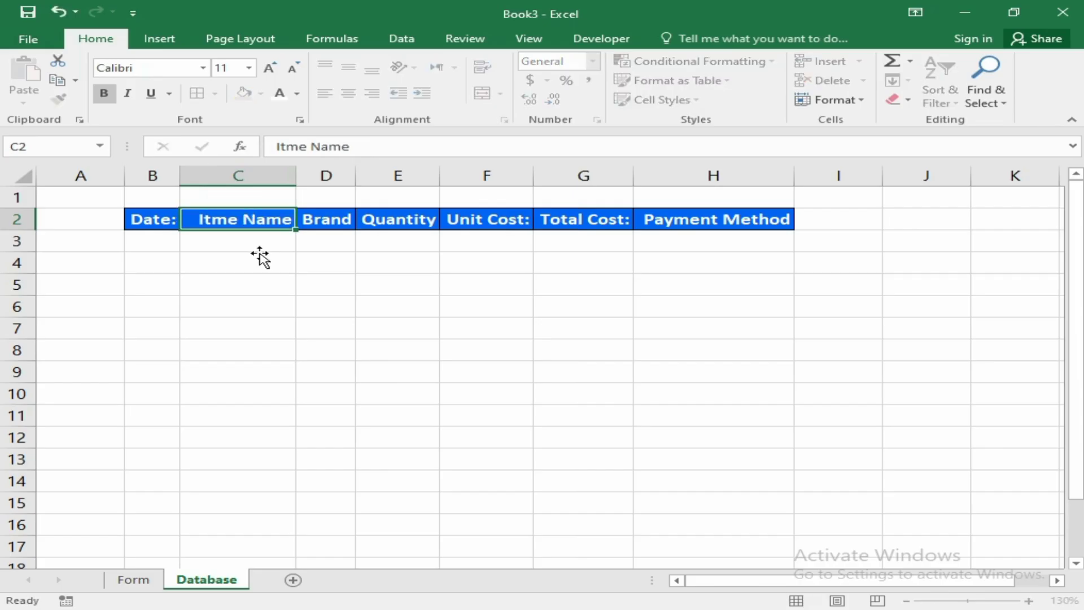
pyautogui.press('Return')
# - Widen column D and change its header in D2 to "Brand Name"
pyautogui.click(317, 218)
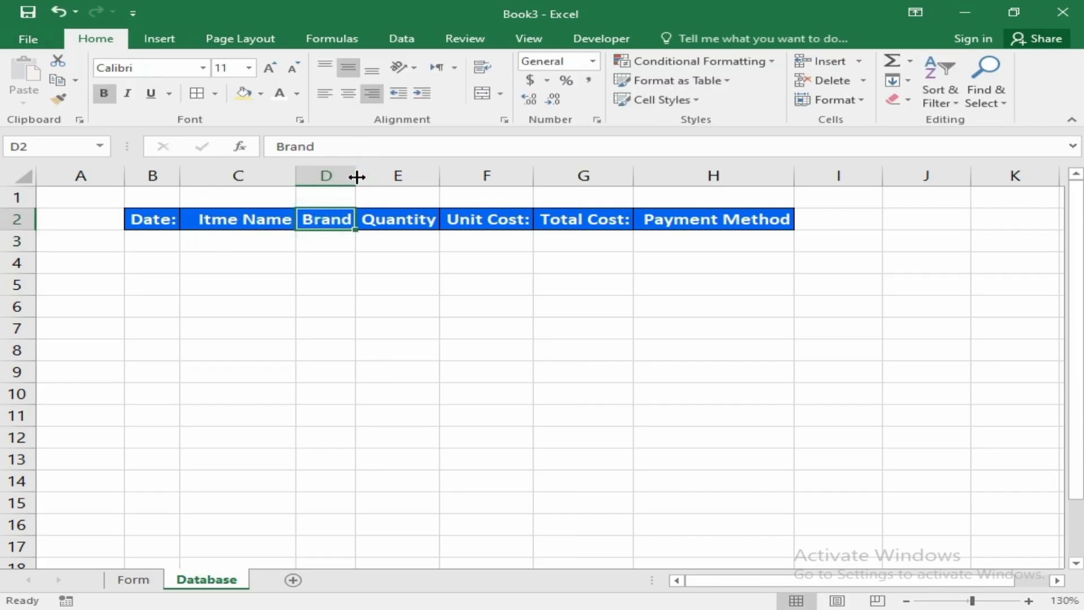
pyautogui.moveTo(356, 177); pyautogui.dragTo(414, 178)
pyautogui.press('F2')
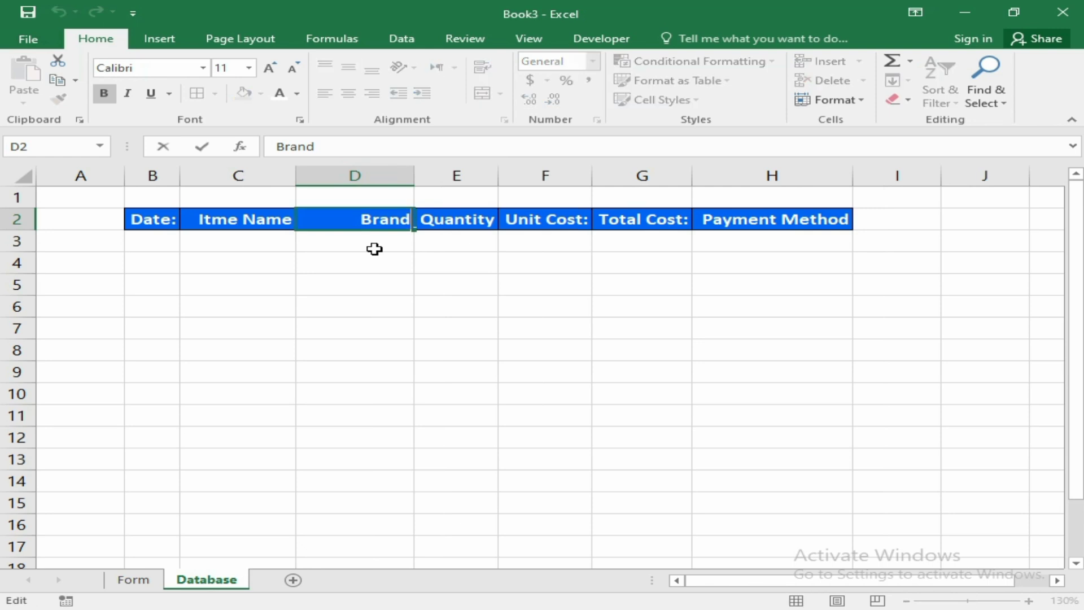
pyautogui.write('Name')
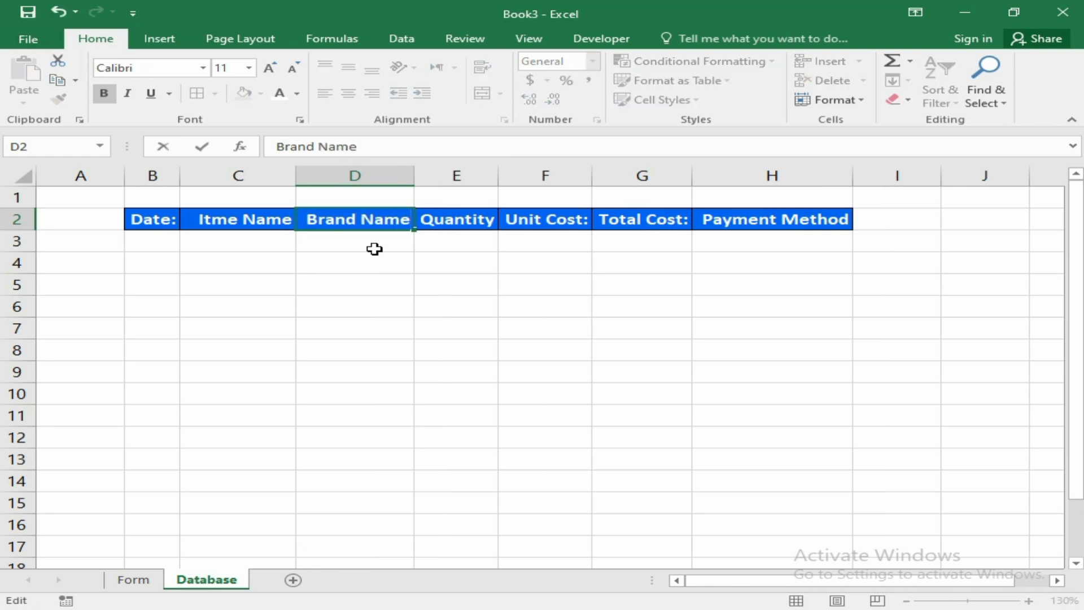
pyautogui.press('Return')
# - Insert a new column between the Brand Name and Quantity columns
pyautogui.click(443, 222)
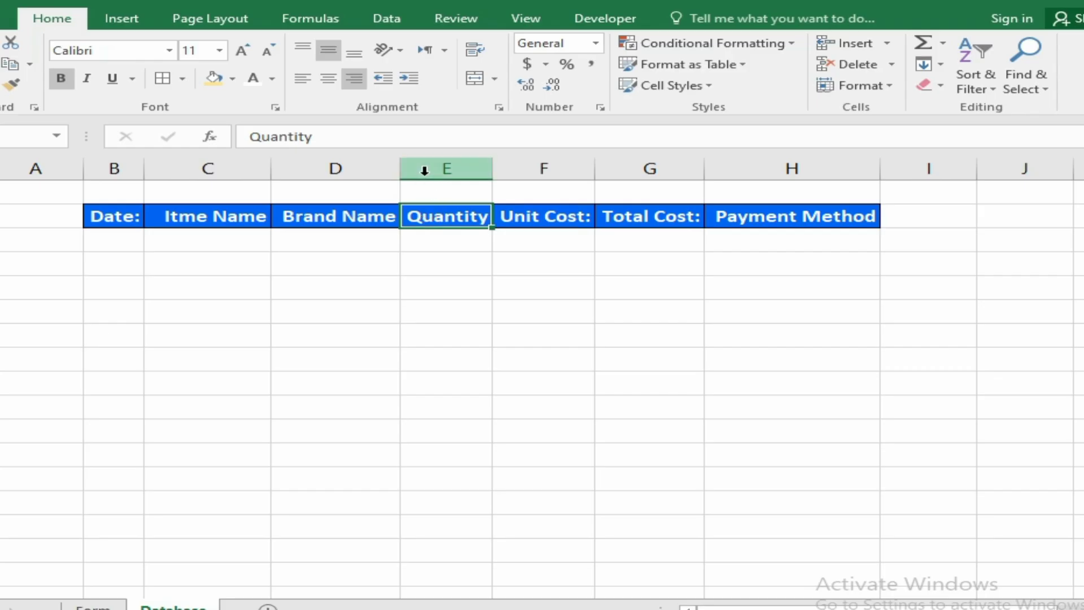
pyautogui.click(423, 167)
pyautogui.hotkey('ctrl', 'shift', '+')
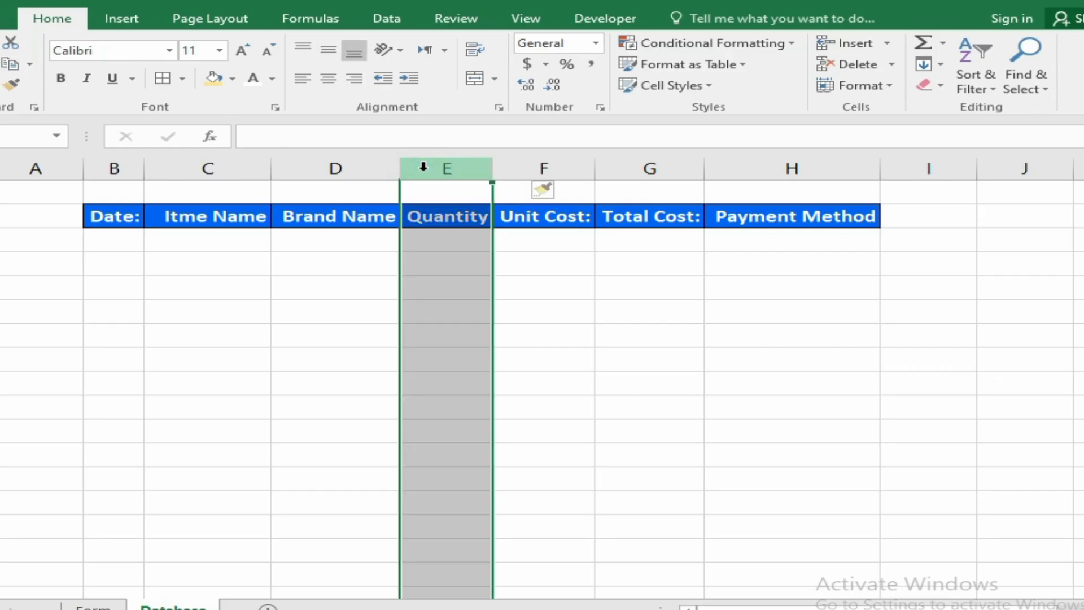
# - Enter the header "Shelf Location" in E2 and AutoFit column E to it
pyautogui.press('Right')
pyautogui.press('Left')
pyautogui.press('Left')
pyautogui.press('Down')
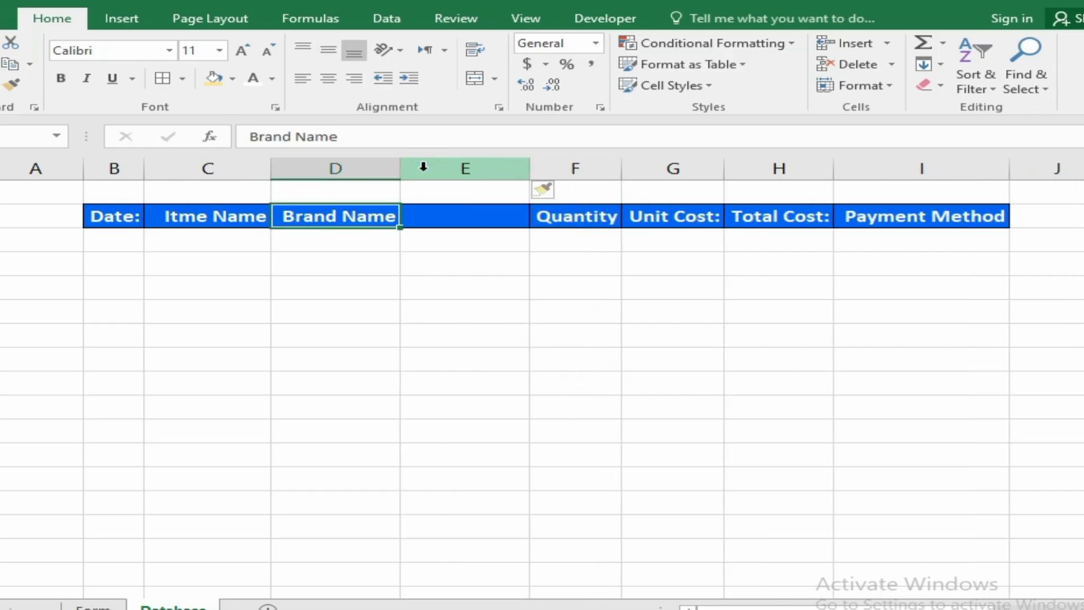
pyautogui.press('Right')
pyautogui.write('El')
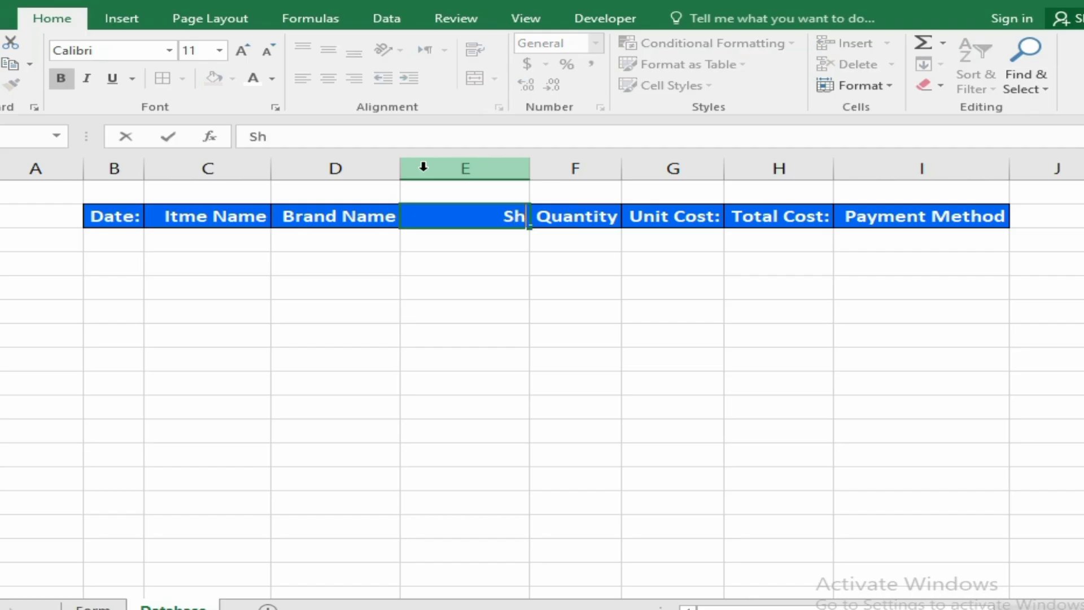
pyautogui.write('elf L')
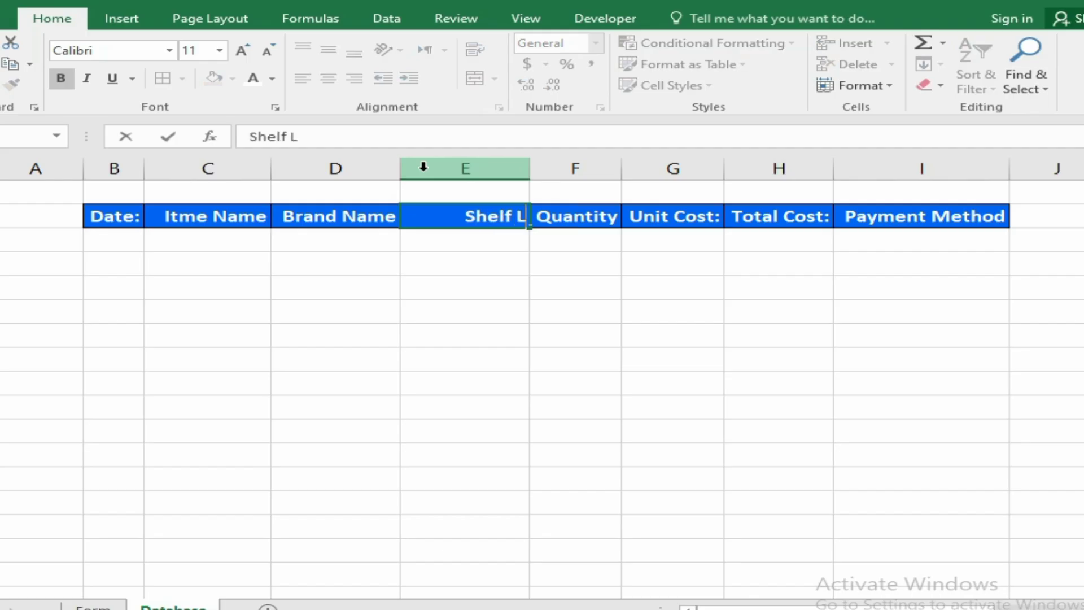
pyautogui.write('ocation')
pyautogui.press('Return')
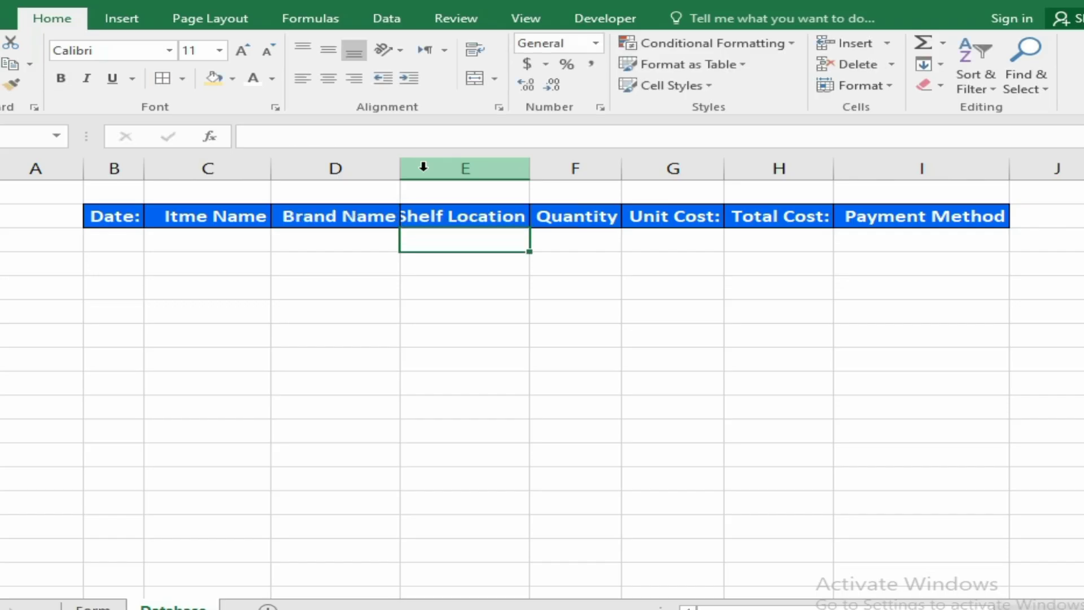
pyautogui.doubleClick(530, 167)
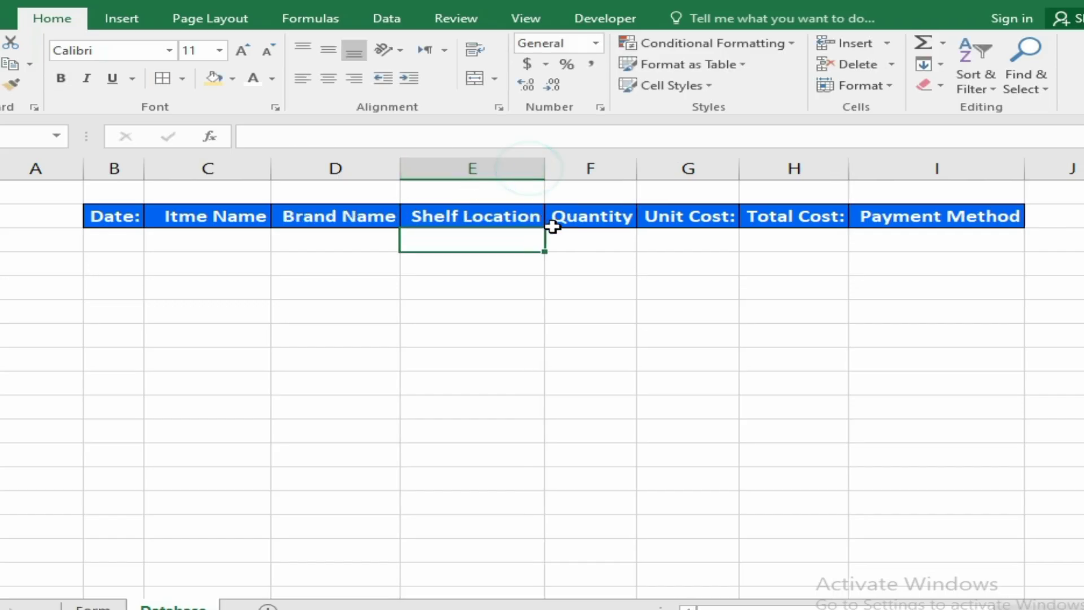
pyautogui.click(599, 220)
pyautogui.click(666, 220)
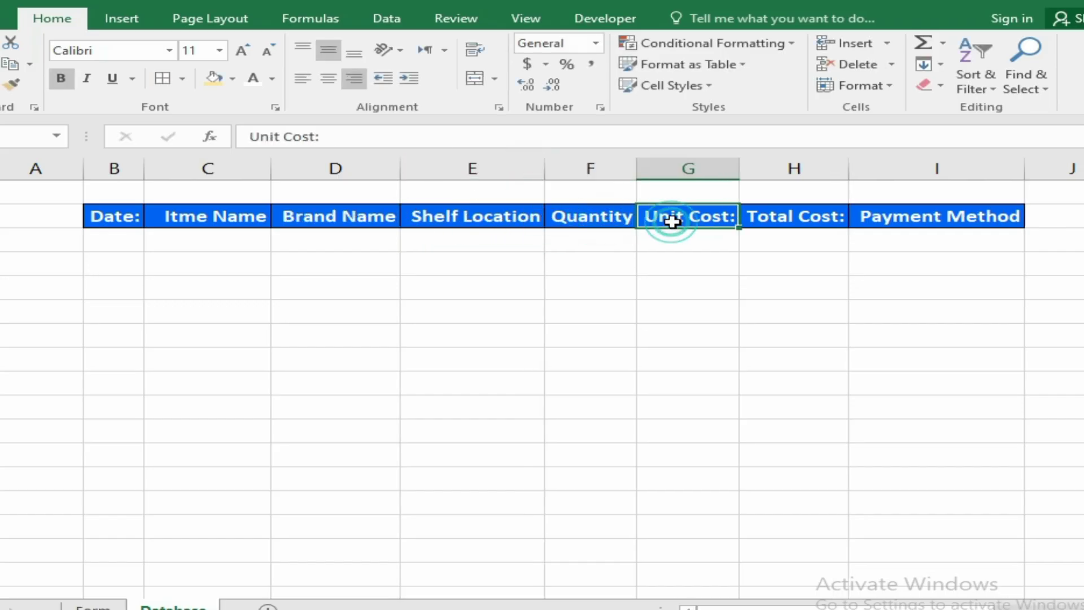
pyautogui.click(791, 218)
pyautogui.click(915, 221)
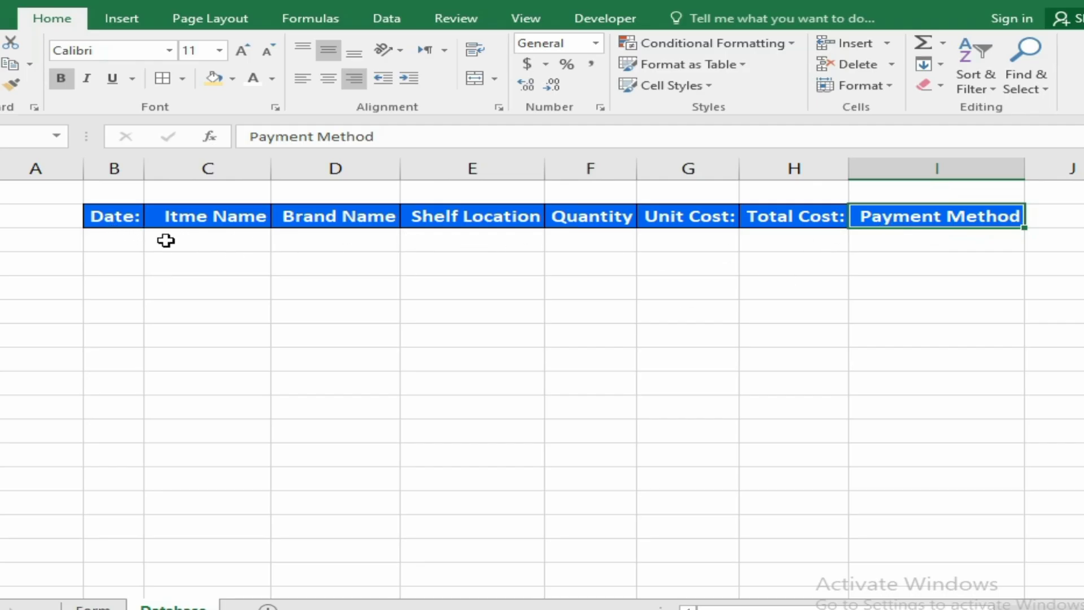
# - Copy the header row B2:I2 from the Database sheet and paste it into the Form sheet starting at K3
pyautogui.moveTo(102, 216); pyautogui.dragTo(902, 214)
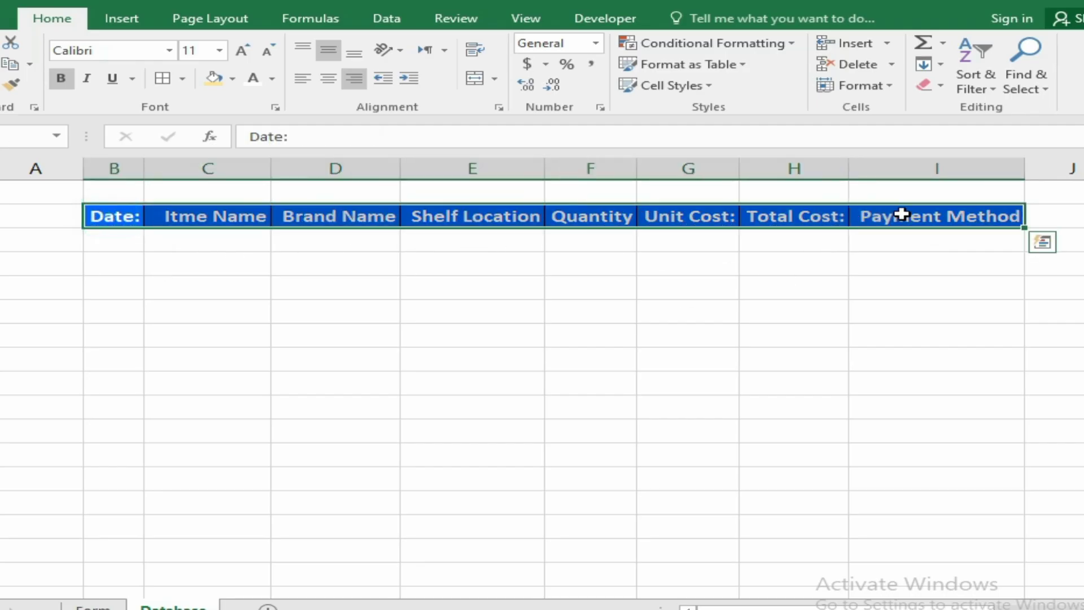
pyautogui.click(86, 606)
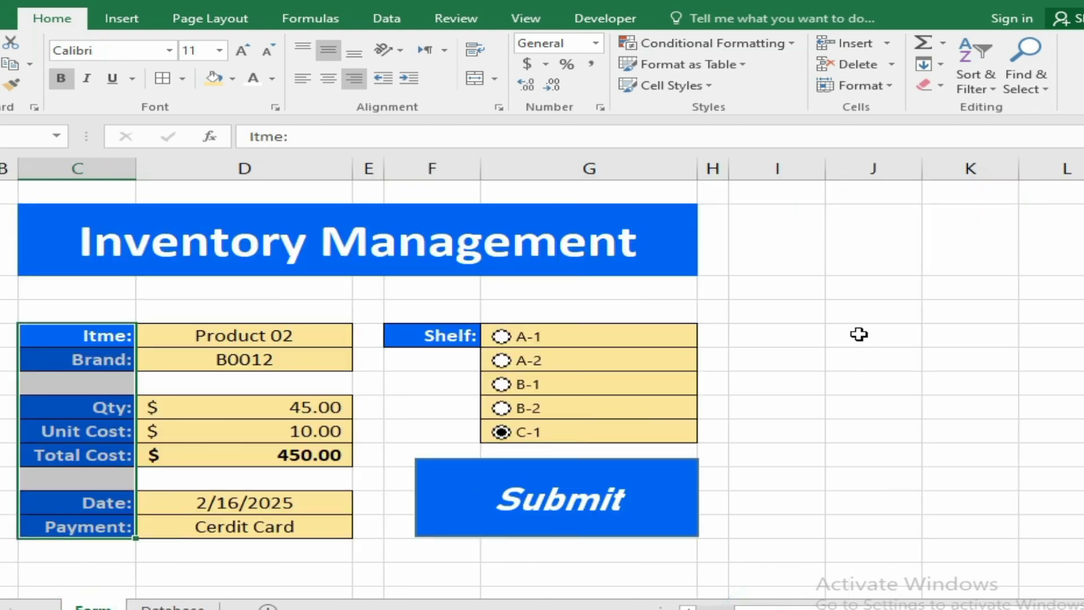
pyautogui.click(861, 288)
pyautogui.press('Right')
pyautogui.press('Right')
pyautogui.press('Right')
pyautogui.press('Right')
pyautogui.press('Right')
pyautogui.press('Right')
pyautogui.press('Right')
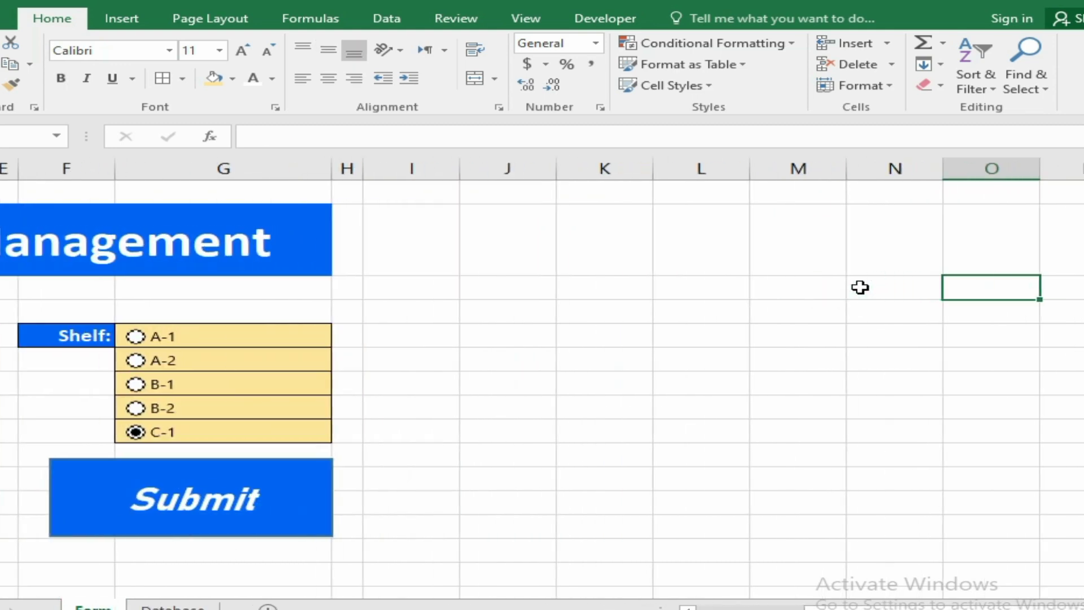
pyautogui.press('Left')
pyautogui.press('Left')
pyautogui.press('Left')
pyautogui.press('Left')
pyautogui.press('Left')
pyautogui.press('Left')
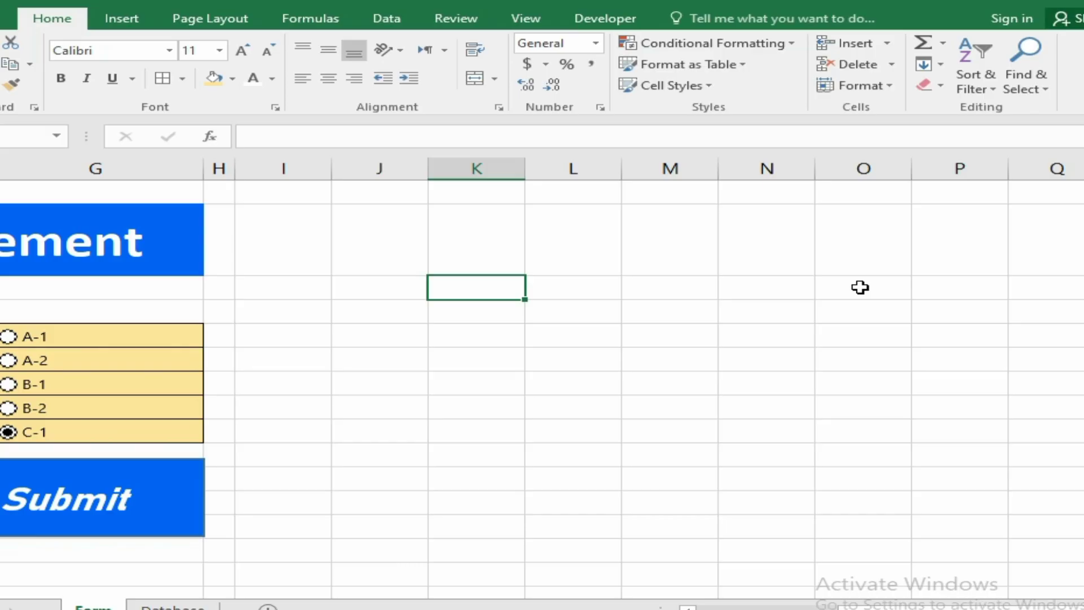
pyautogui.hotkey('ctrl', 'v')
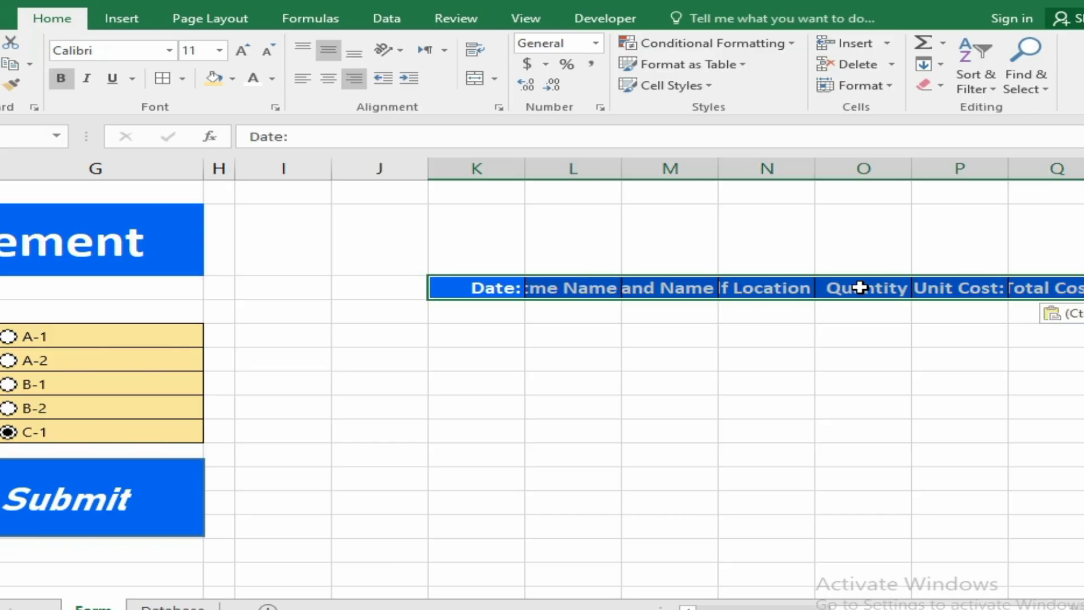
# - Link K4 under the Date header to the form's date cell with =D12
pyautogui.press('Down')
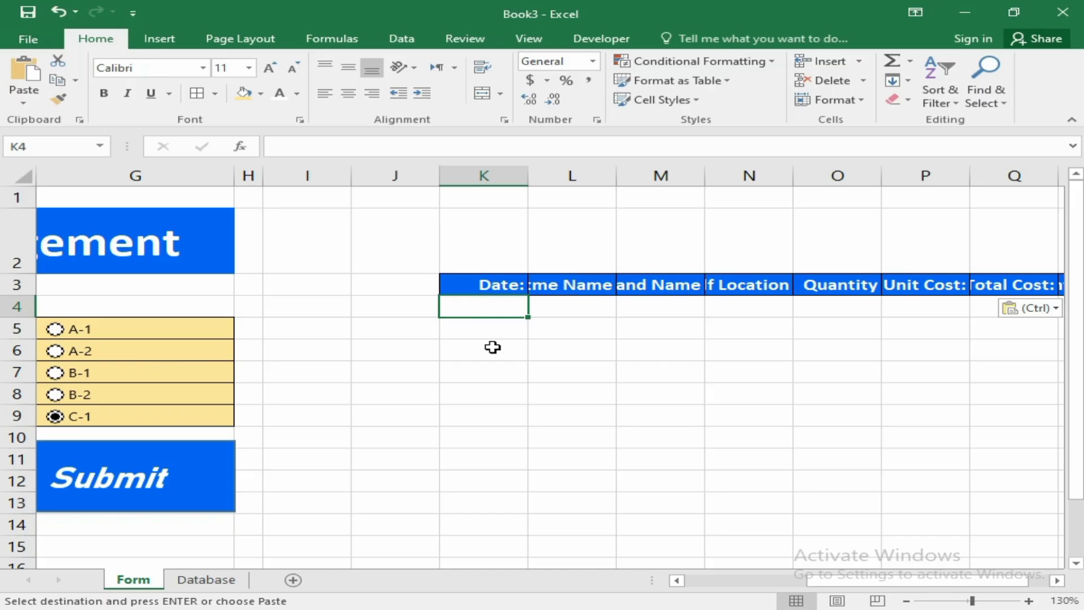
pyautogui.write('=')
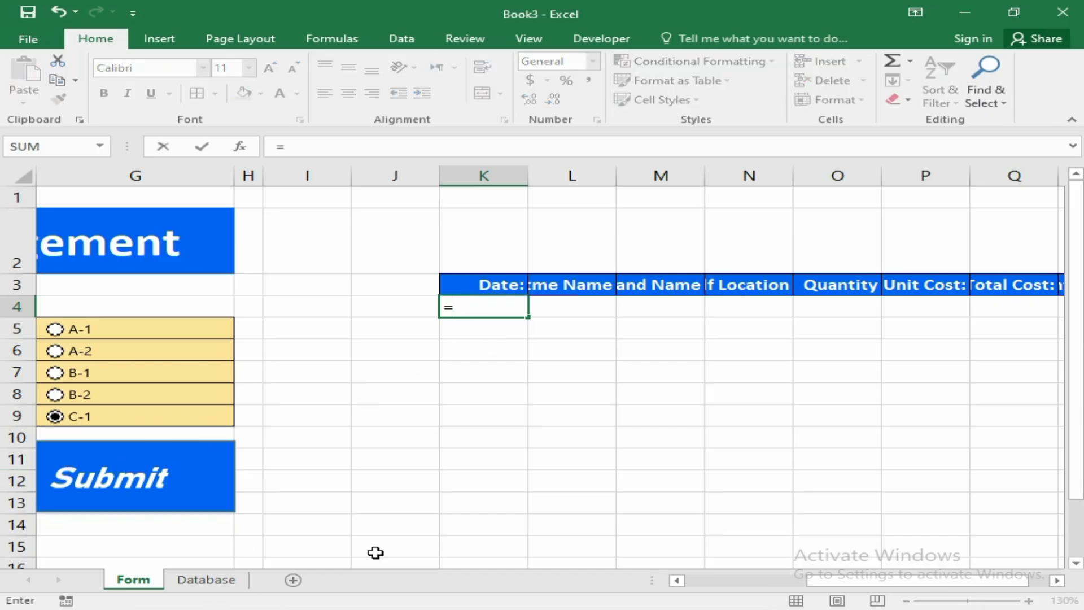
pyautogui.moveTo(815, 588); pyautogui.dragTo(695, 583)
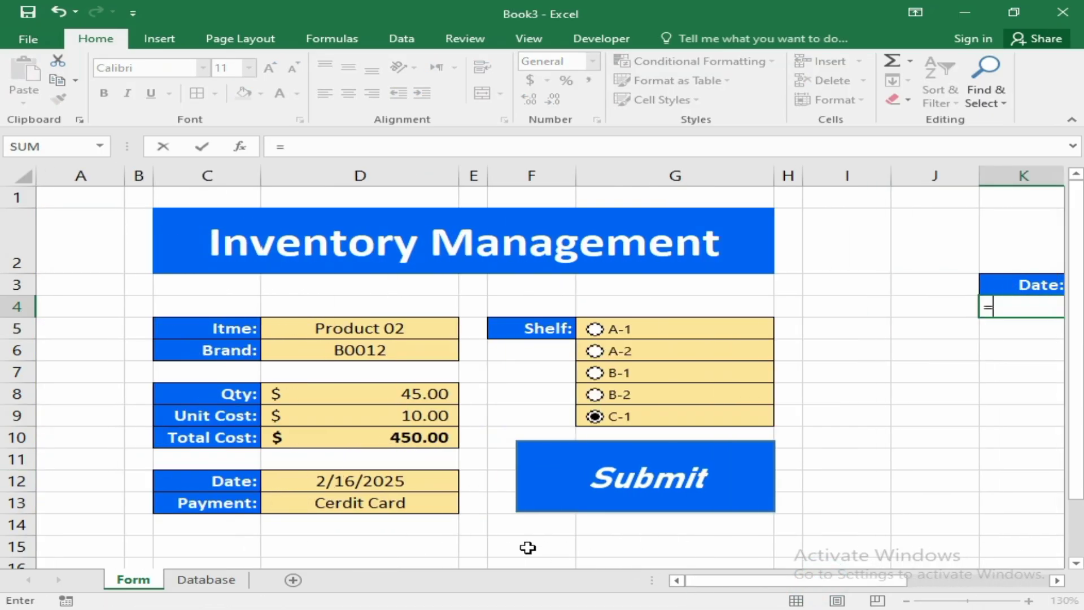
pyautogui.click(381, 489)
pyautogui.press('Return')
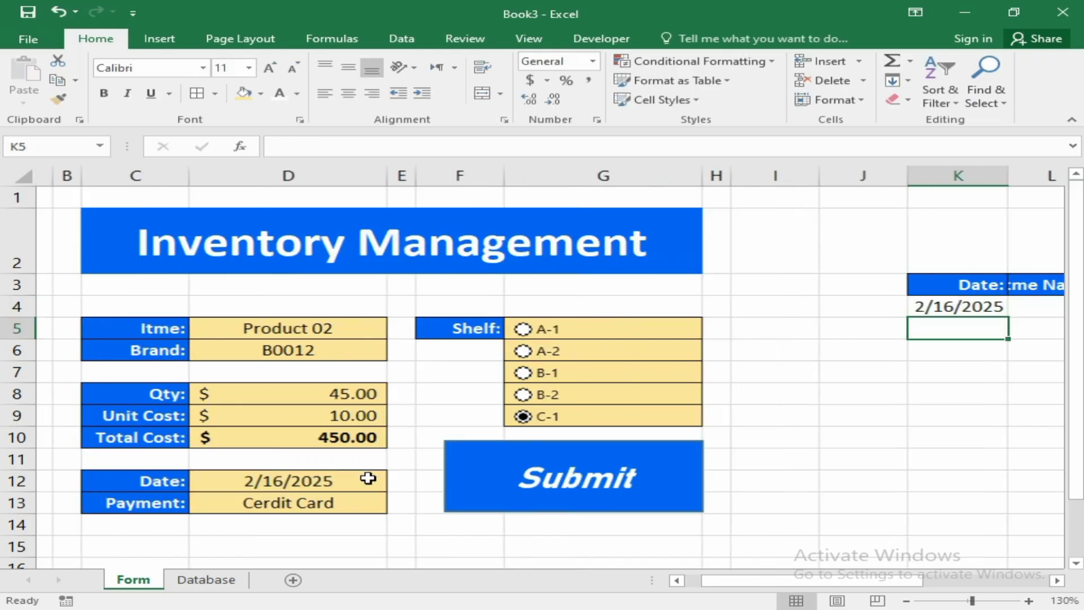
pyautogui.click(936, 306)
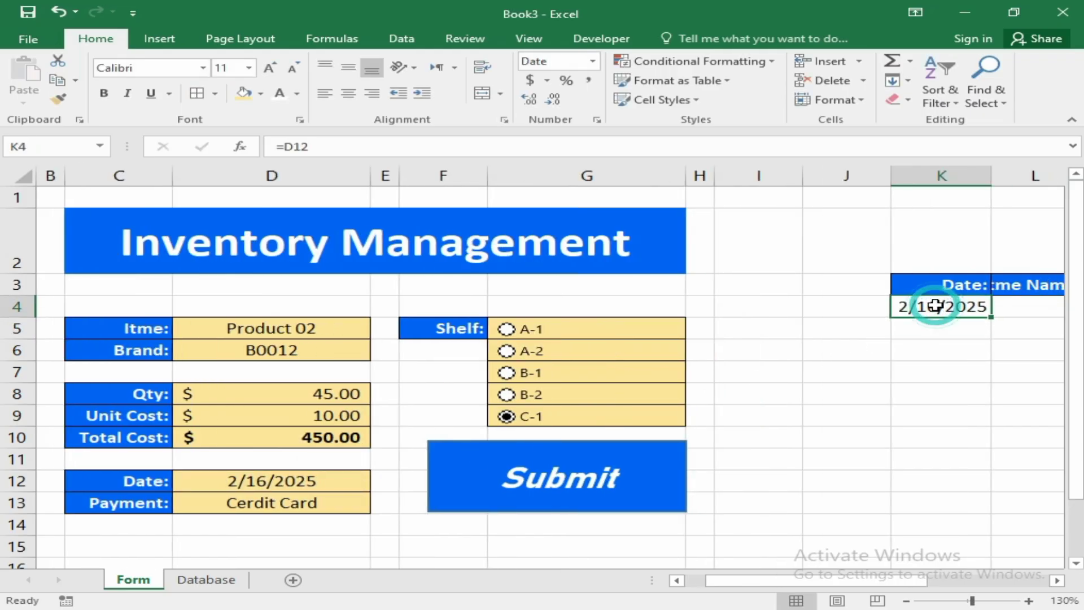
# - Link L4 under the Itme Name header to the form's item cell with =D5
pyautogui.press('Right')
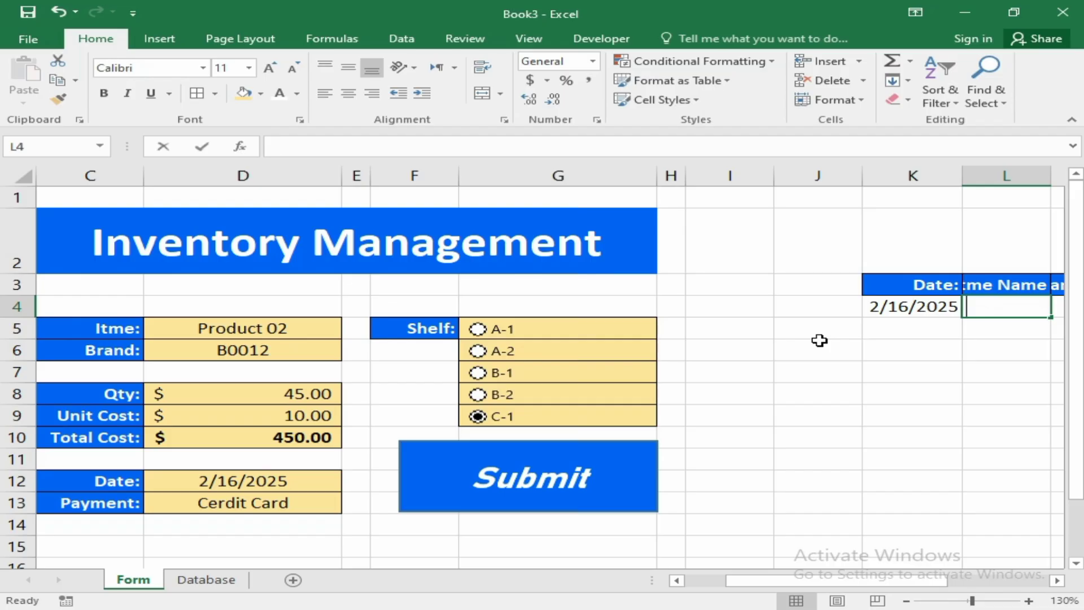
pyautogui.write('=')
pyautogui.click(267, 334)
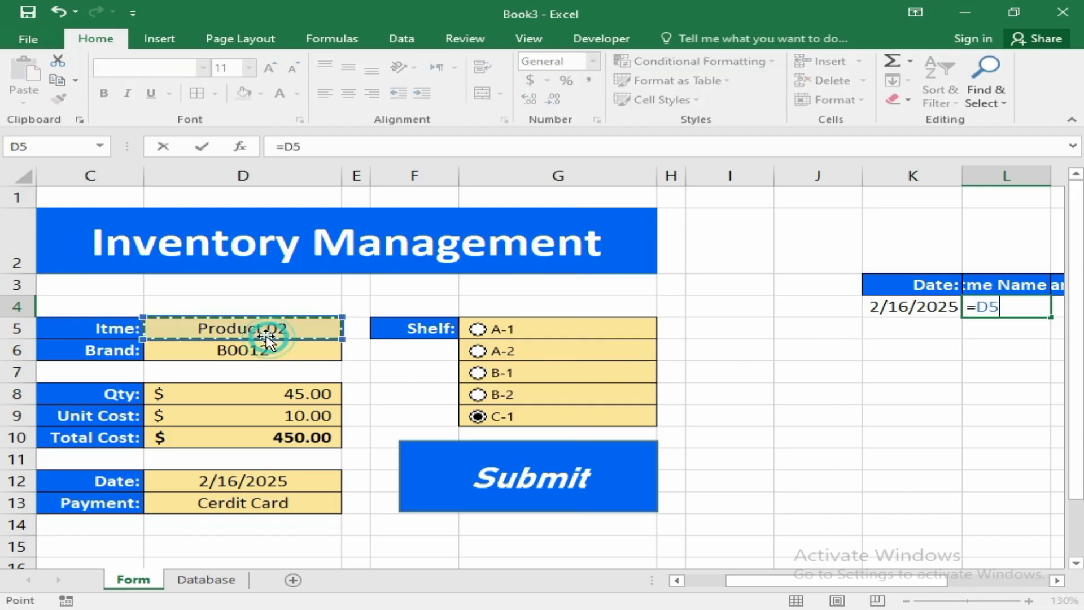
pyautogui.press('Return')
pyautogui.press('Up')
pyautogui.press('Right')
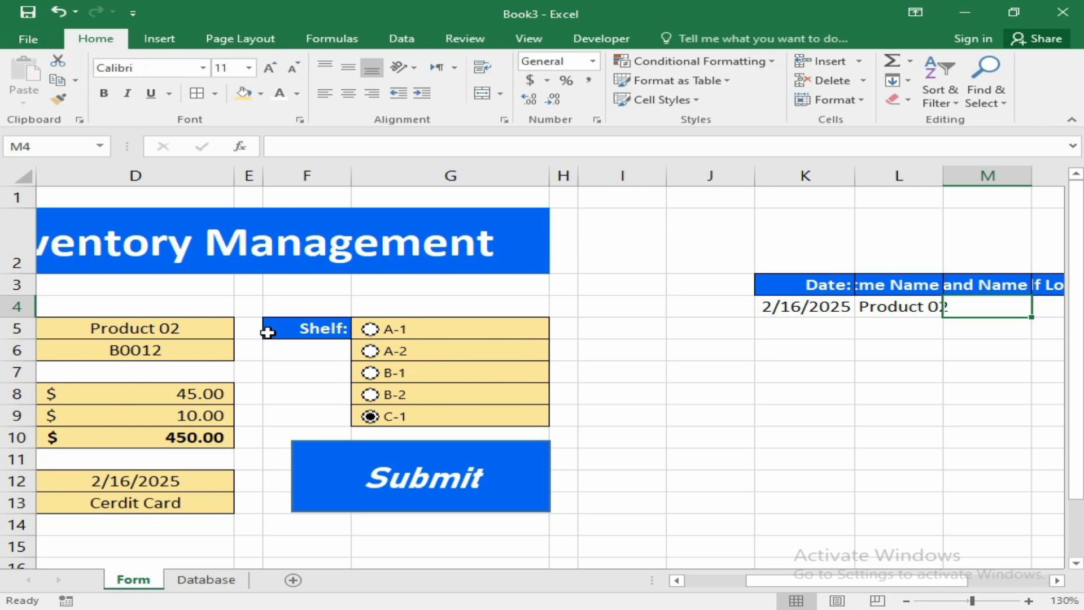
# - Link M4 under the Brand Name header to the form's brand cell with =D6
pyautogui.write('=')
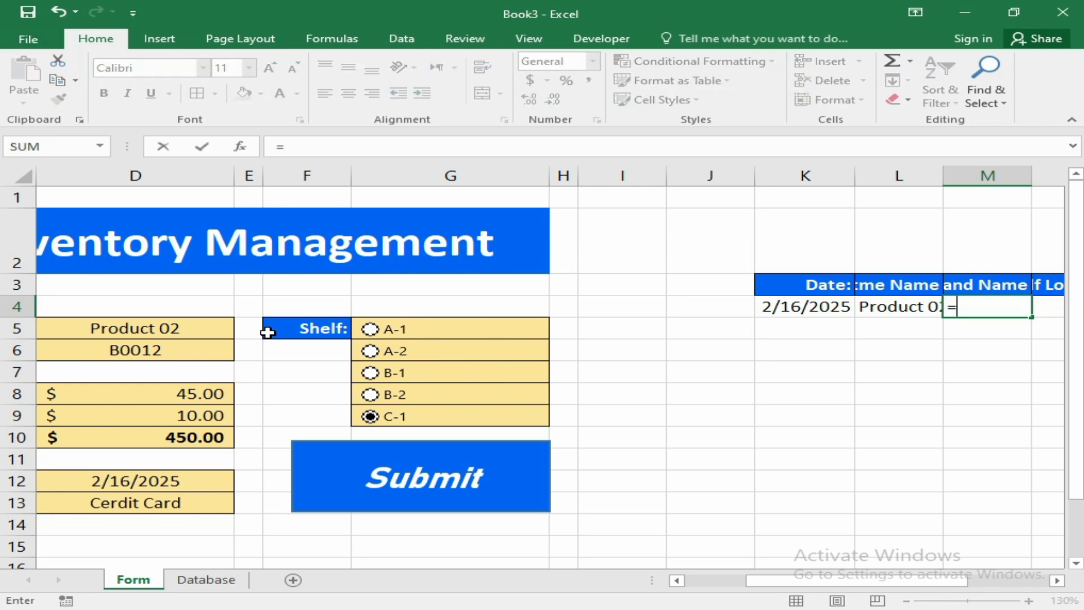
pyautogui.click(166, 351)
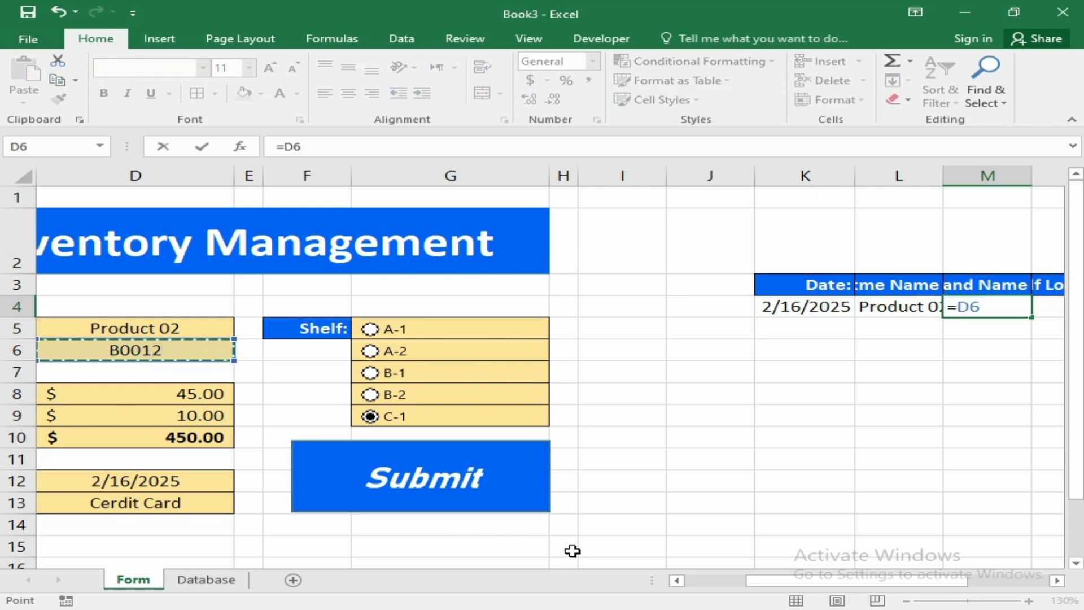
pyautogui.moveTo(754, 582); pyautogui.dragTo(740, 580)
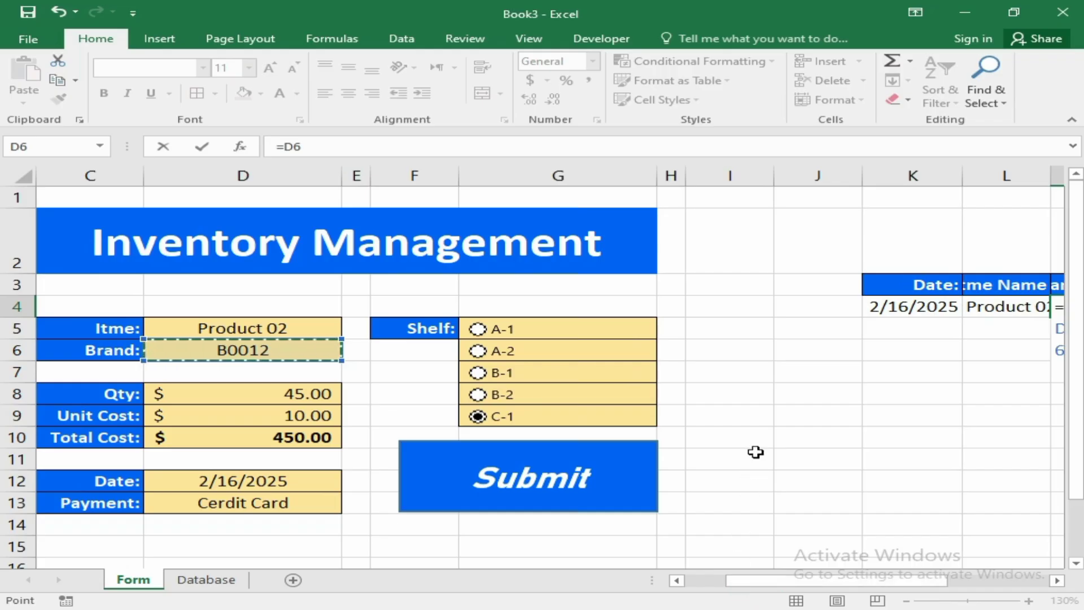
pyautogui.press('Return')
# - AutoFit columns K, L, M and N to their contents so the record headers fit
pyautogui.scroll(-3, 756, 452)
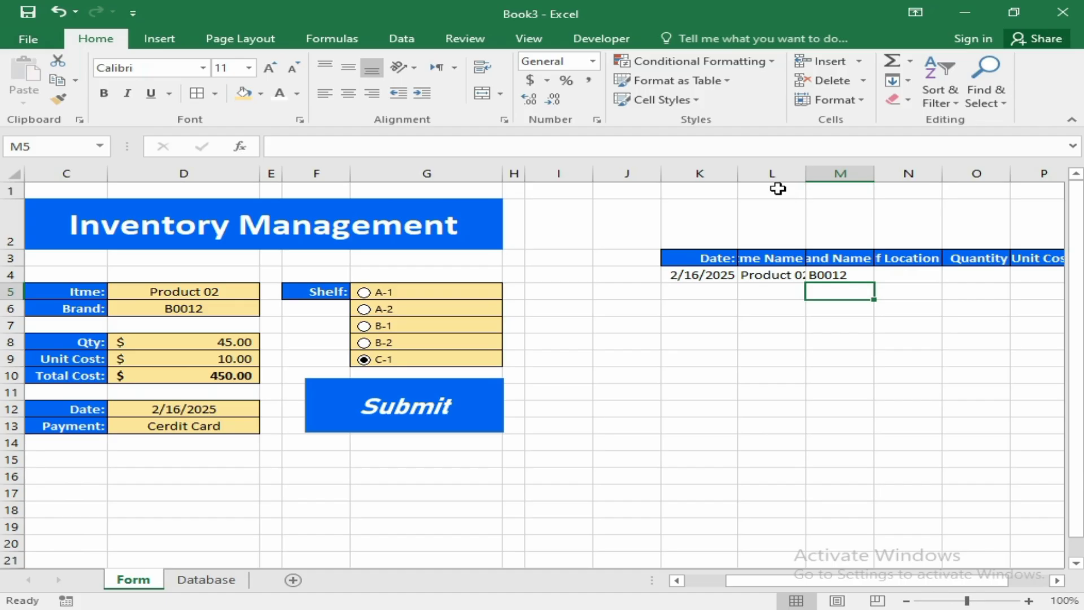
pyautogui.doubleClick(735, 178)
pyautogui.doubleClick(803, 173)
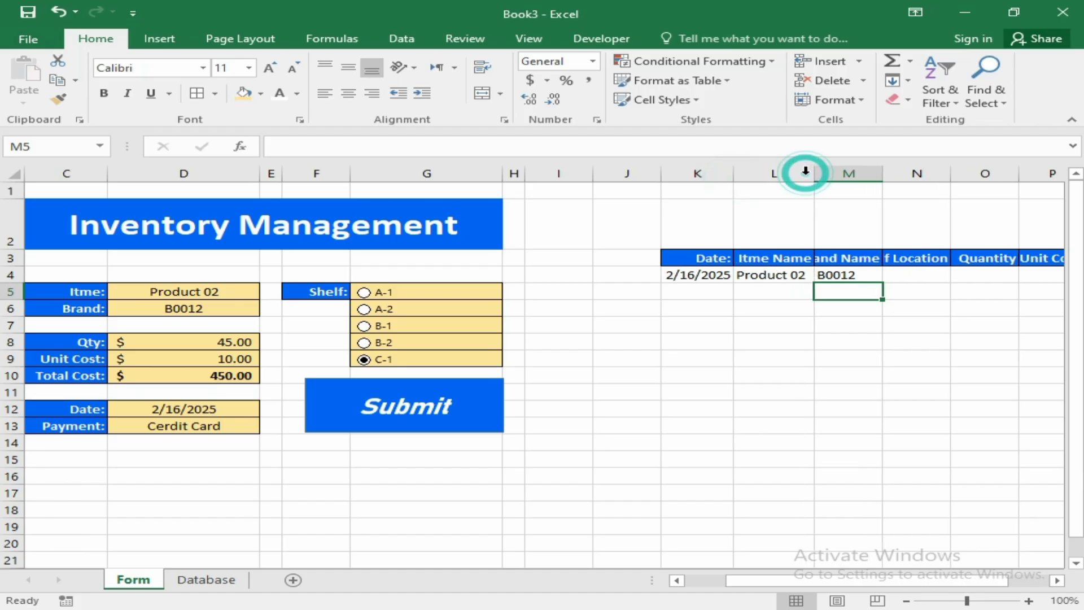
pyautogui.click(864, 247)
pyautogui.click(861, 259)
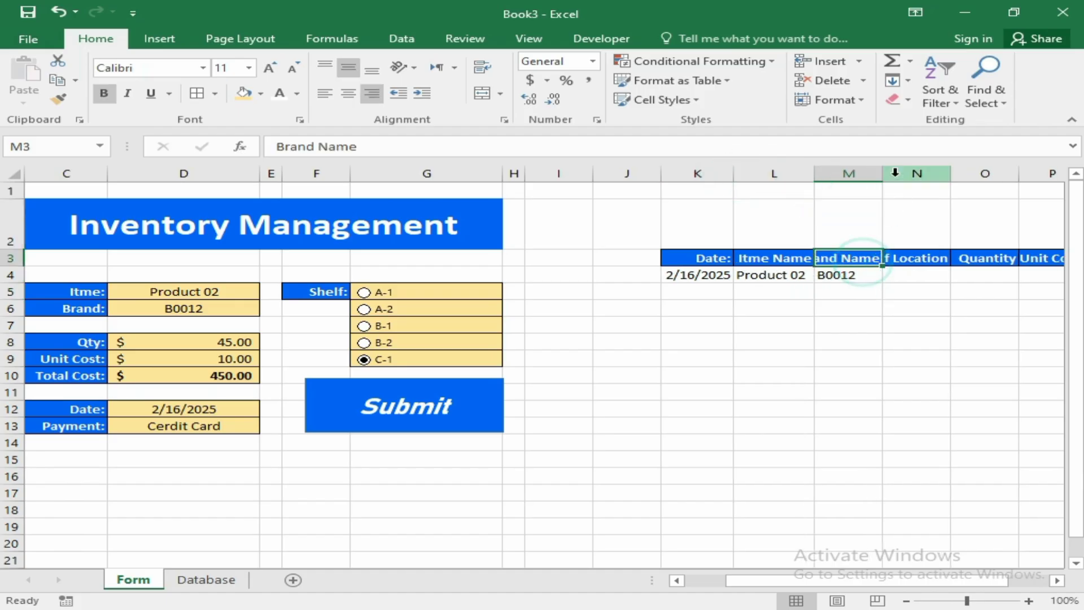
pyautogui.doubleClick(883, 174)
pyautogui.click(932, 278)
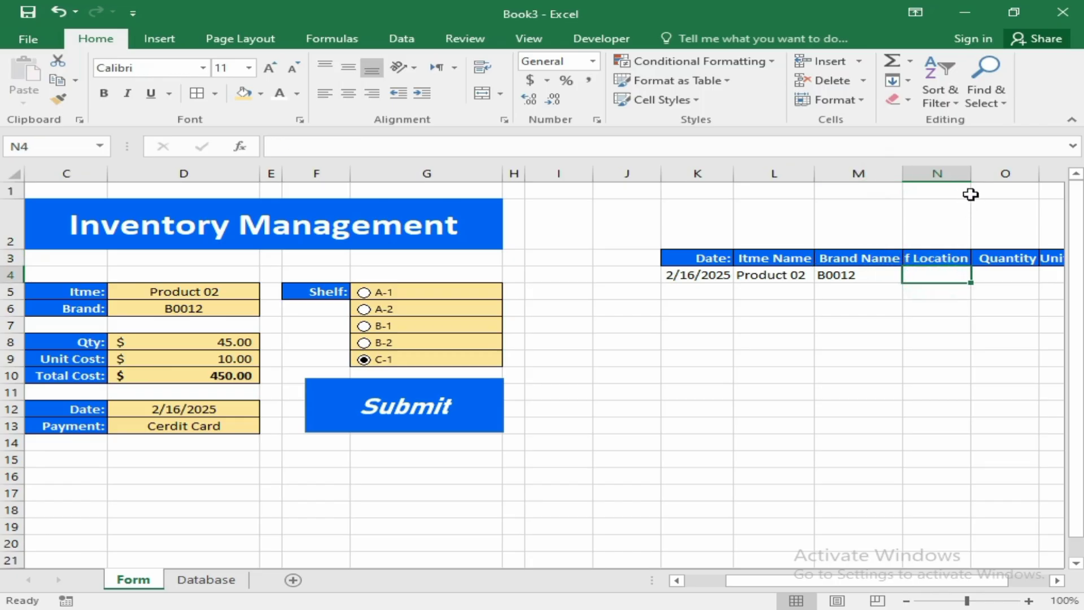
pyautogui.doubleClick(968, 170)
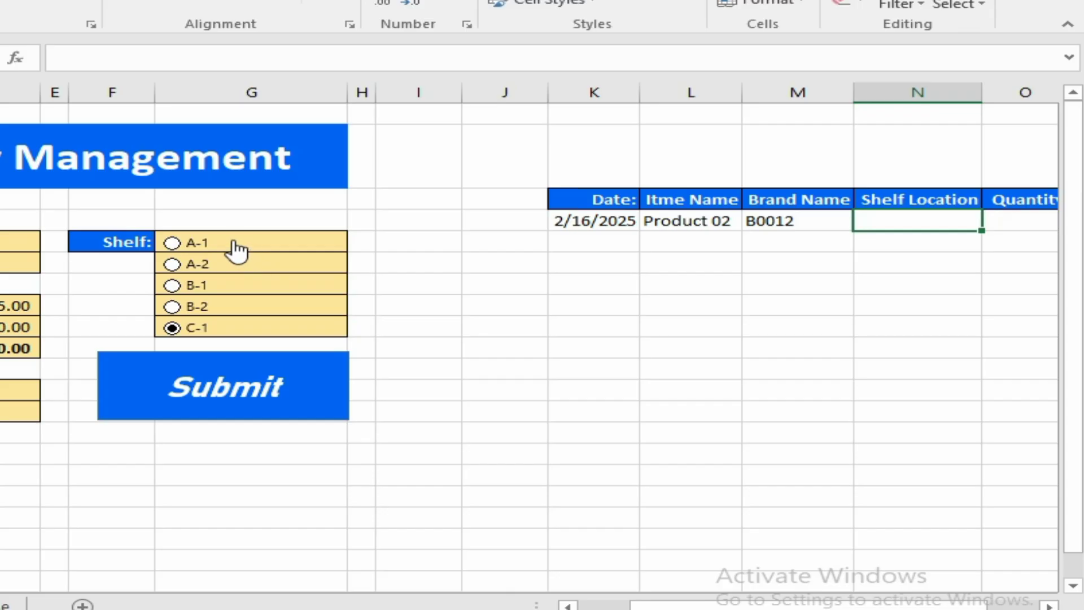
# - Set the cell link of the A-1 shelf option button to $N$2
pyautogui.keyDown('ctrl'); pyautogui.click(233, 243); pyautogui.keyUp('ctrl')
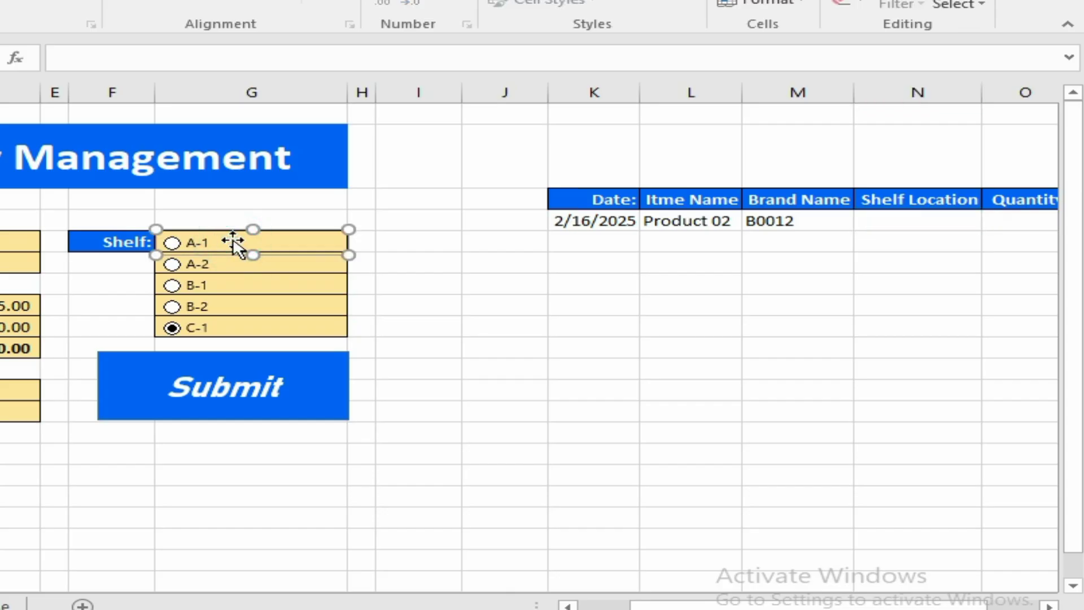
pyautogui.rightClick(234, 243)
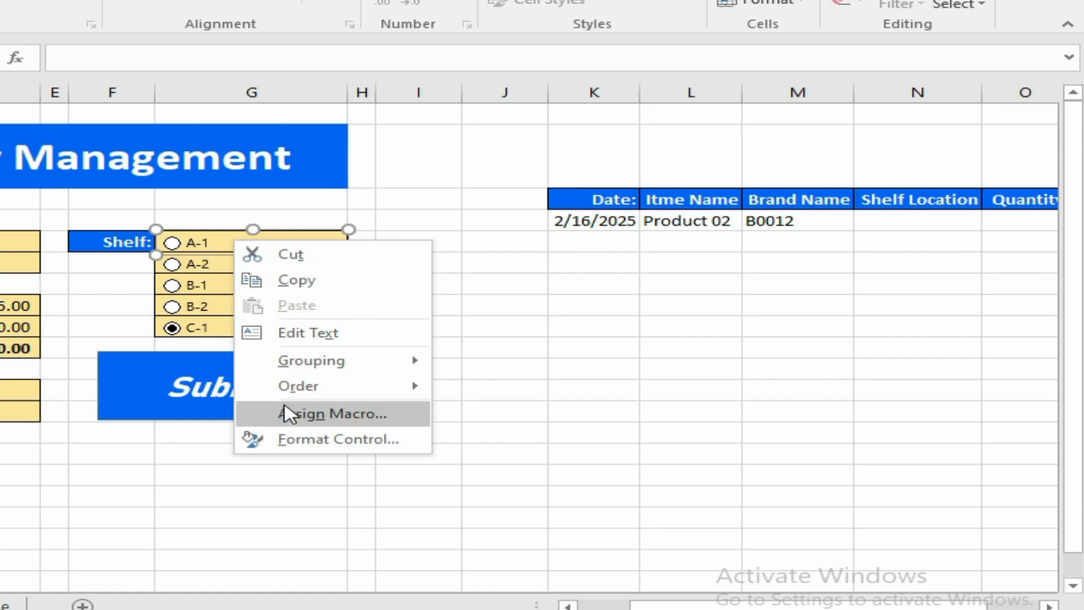
pyautogui.click(304, 440)
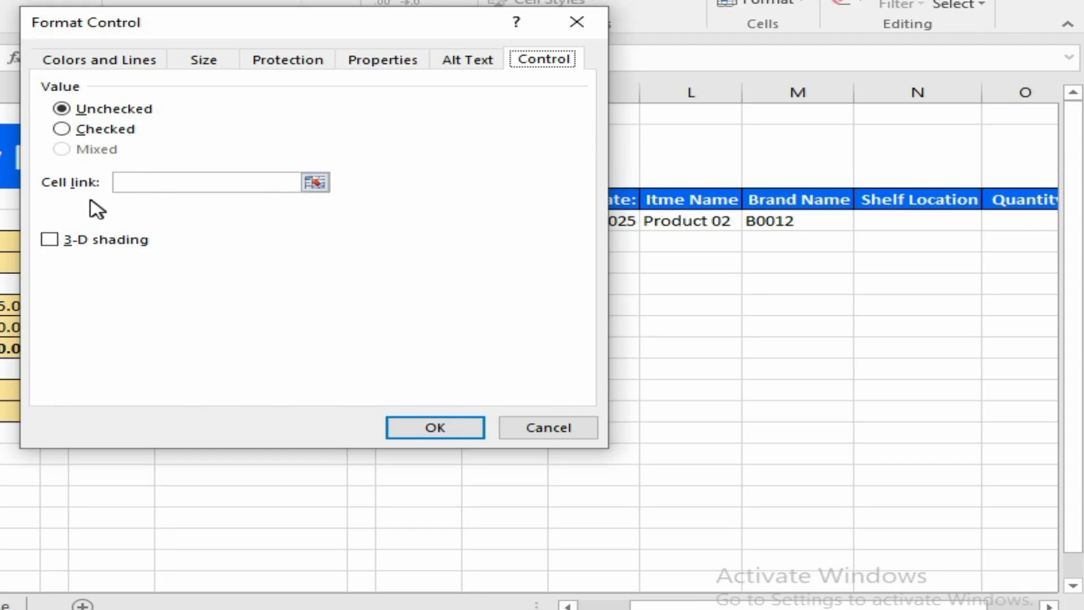
pyautogui.click(315, 183)
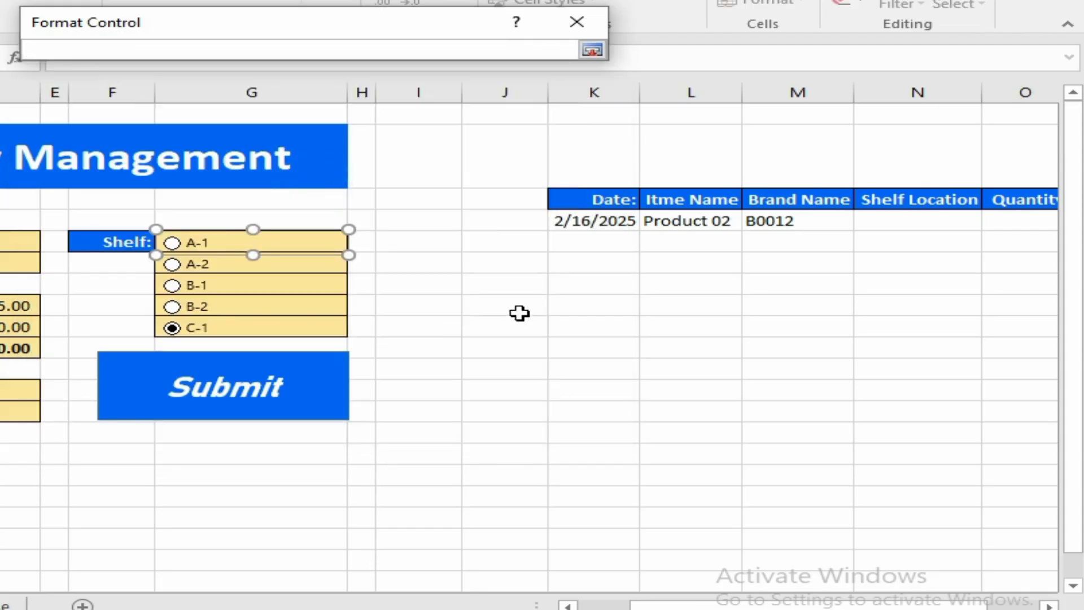
pyautogui.click(912, 164)
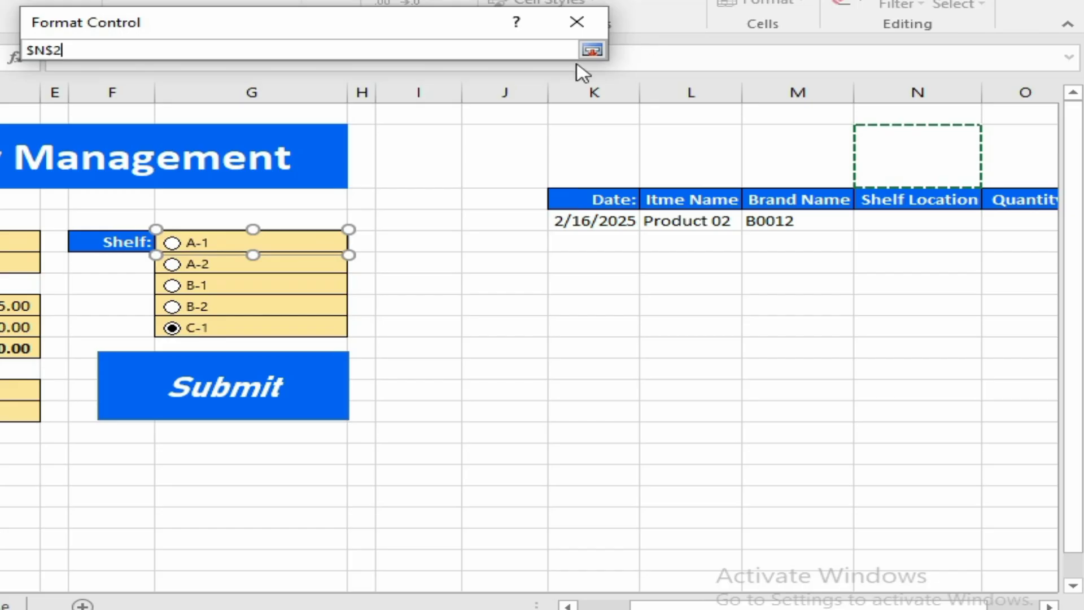
pyautogui.click(591, 50)
pyautogui.click(440, 430)
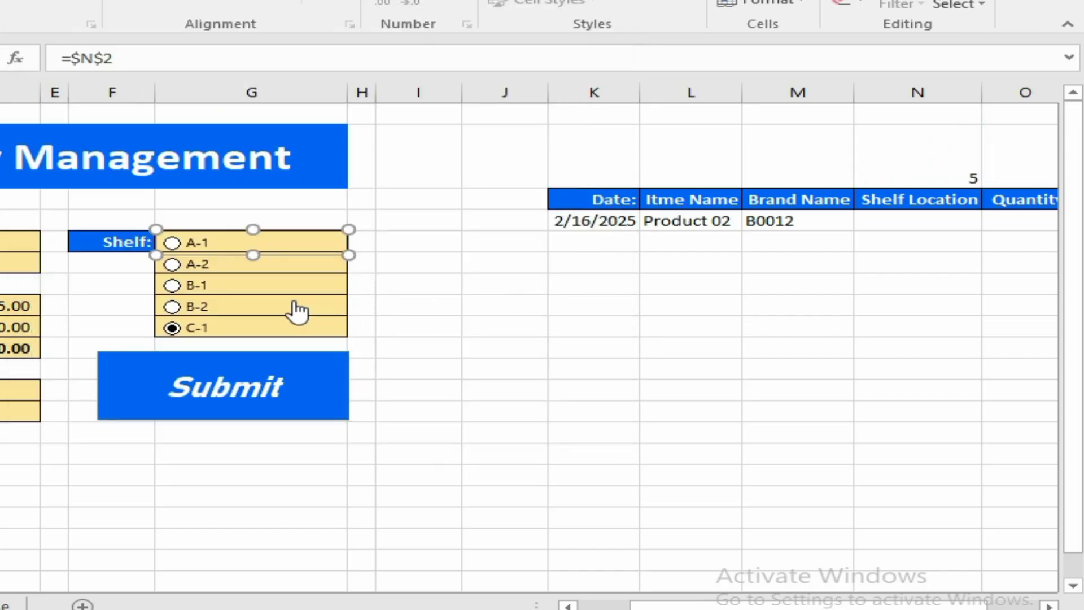
# - Test the shelf option buttons by choosing different shelves, finishing on C-1, and check the linked number in N2
pyautogui.click(211, 286)
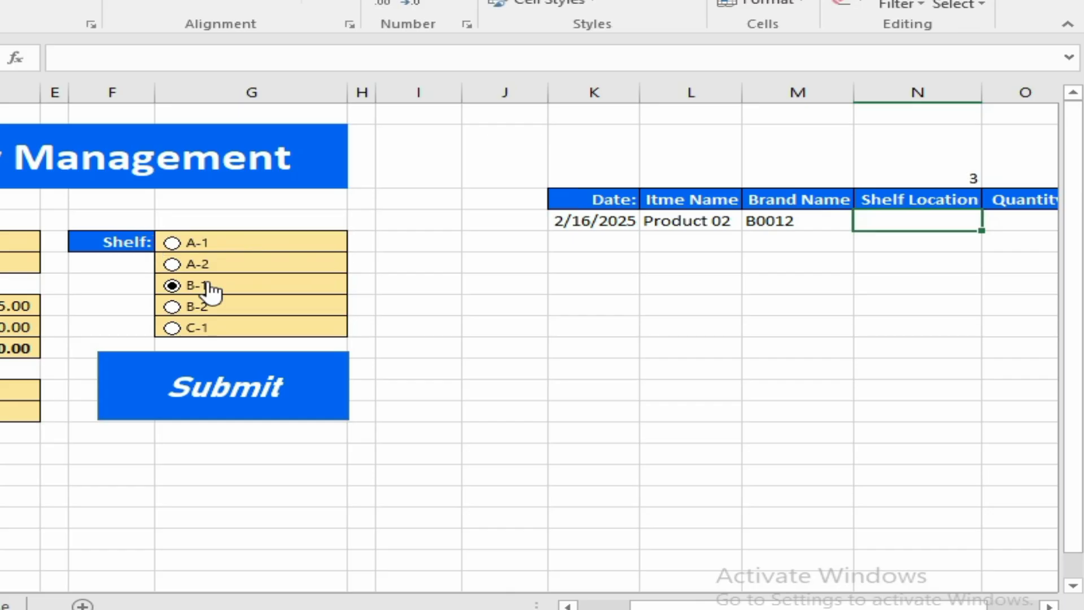
pyautogui.click(198, 244)
pyautogui.click(197, 262)
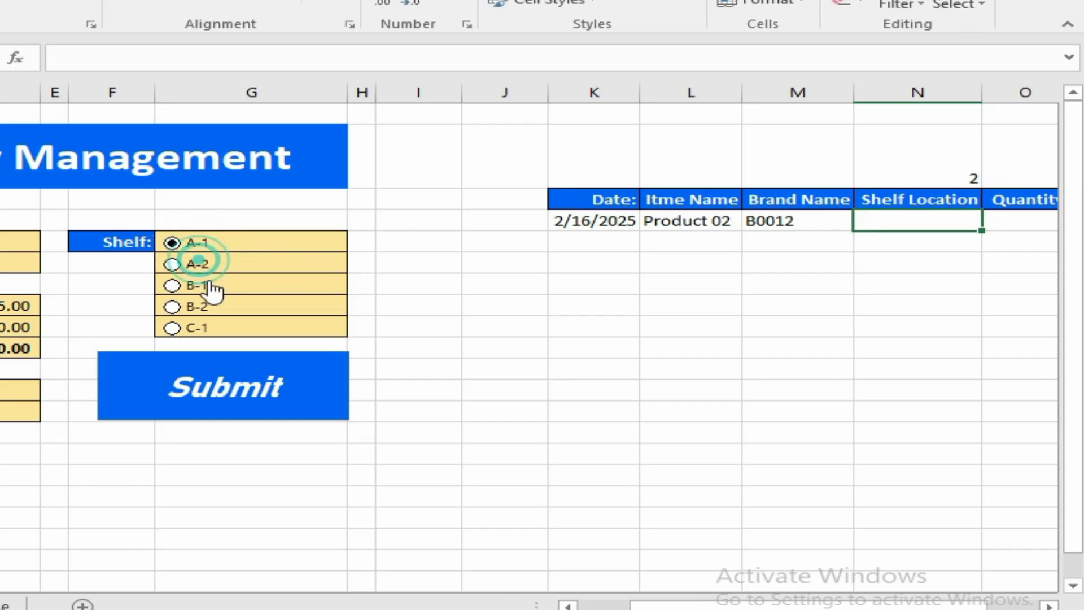
pyautogui.click(197, 243)
pyautogui.click(229, 260)
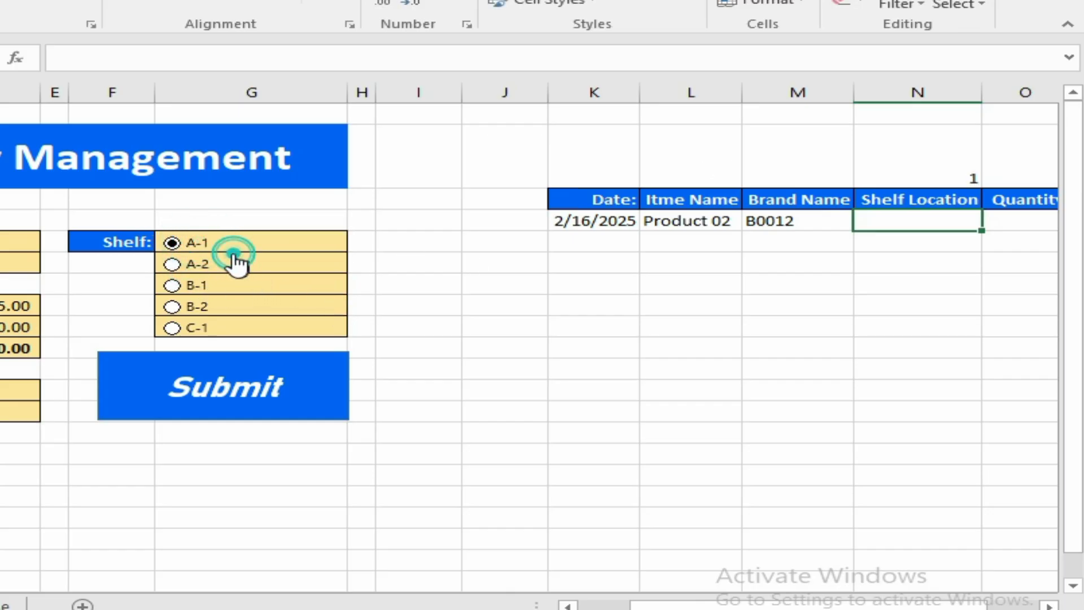
pyautogui.click(219, 285)
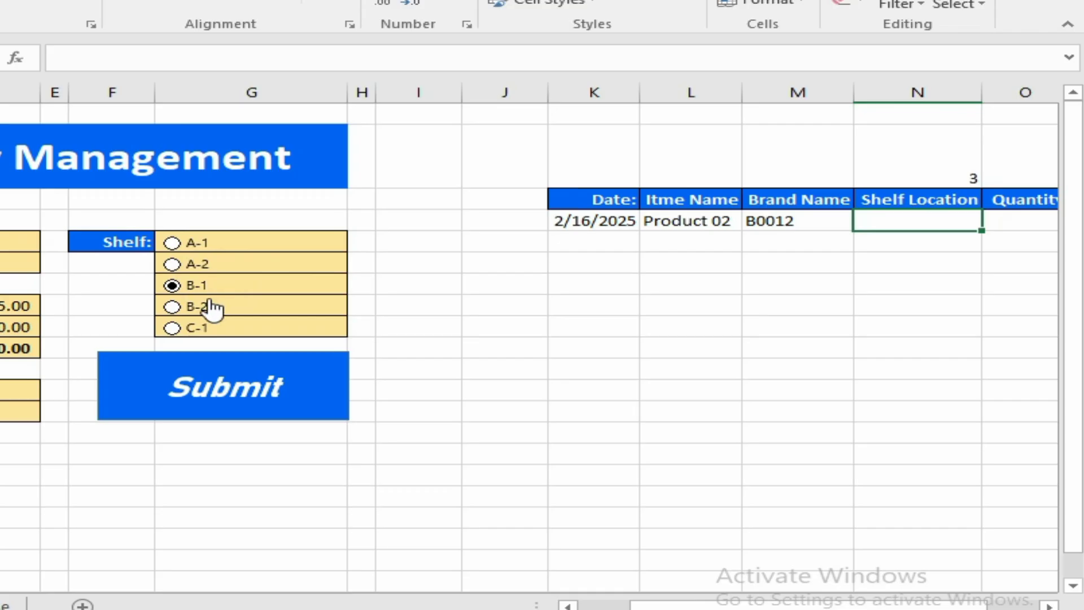
pyautogui.click(213, 307)
pyautogui.click(206, 329)
# - Enter the shelf list A-1, A-2, B-1, B-2 and C-1 down cells K9:K13
pyautogui.click(615, 328)
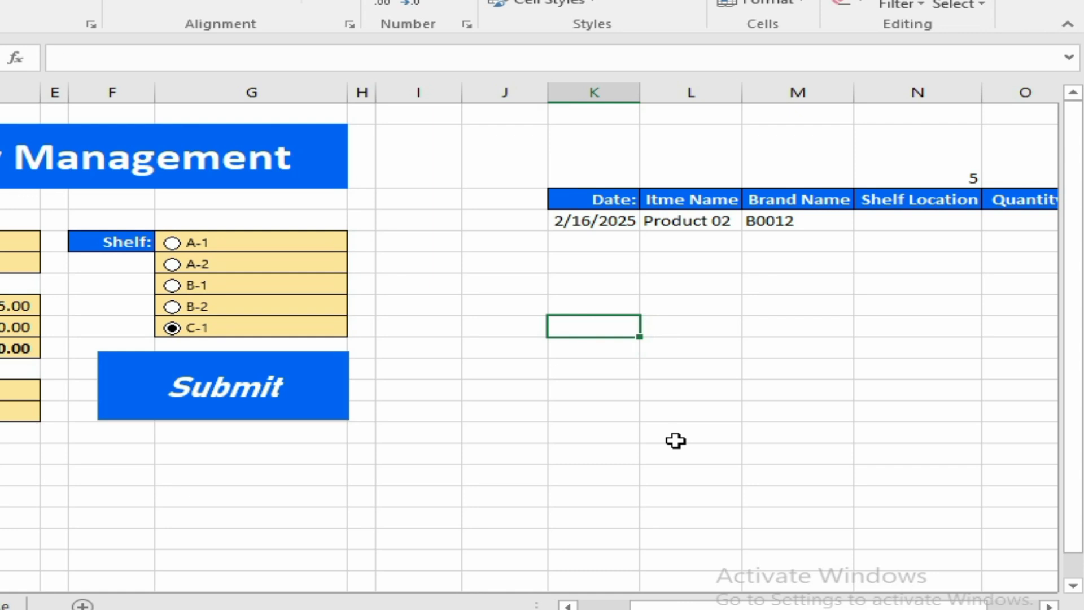
pyautogui.write('A-1')
pyautogui.press('Return')
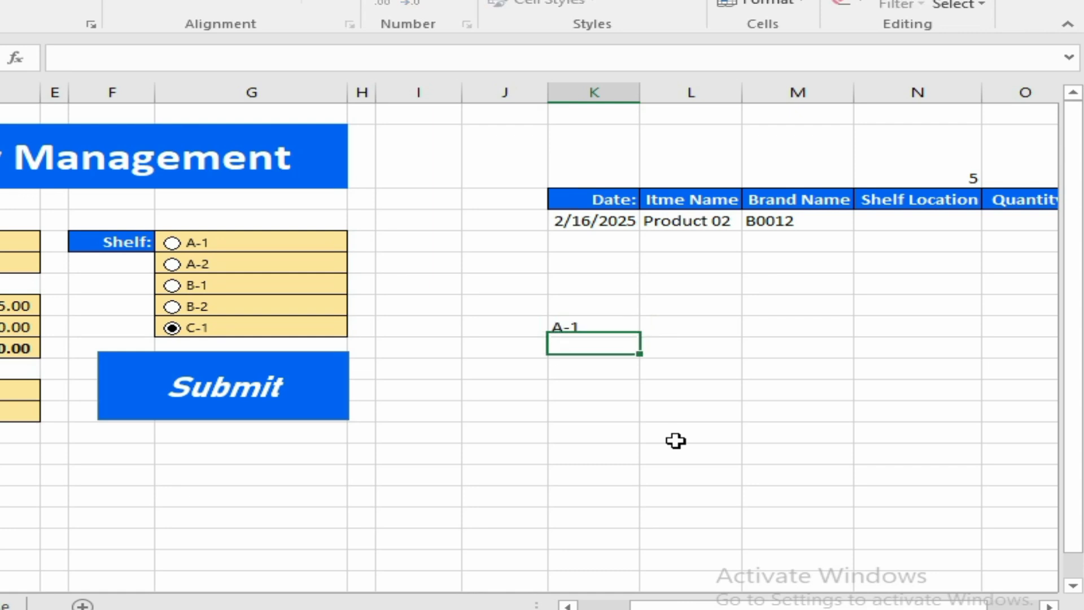
pyautogui.press('F2')
pyautogui.press('BackSpace')
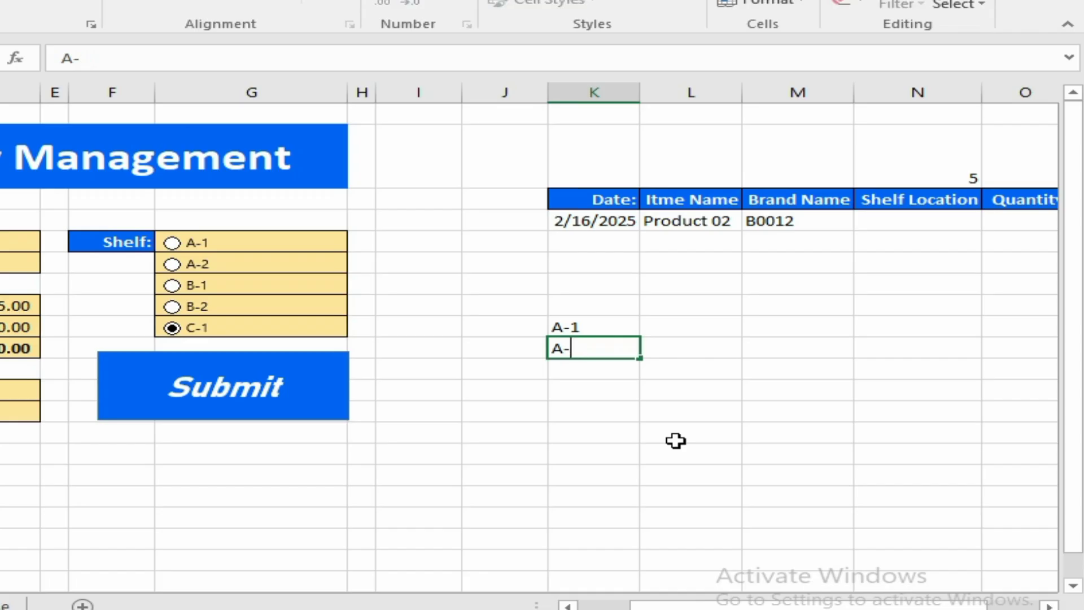
pyautogui.write('2')
pyautogui.press('Return')
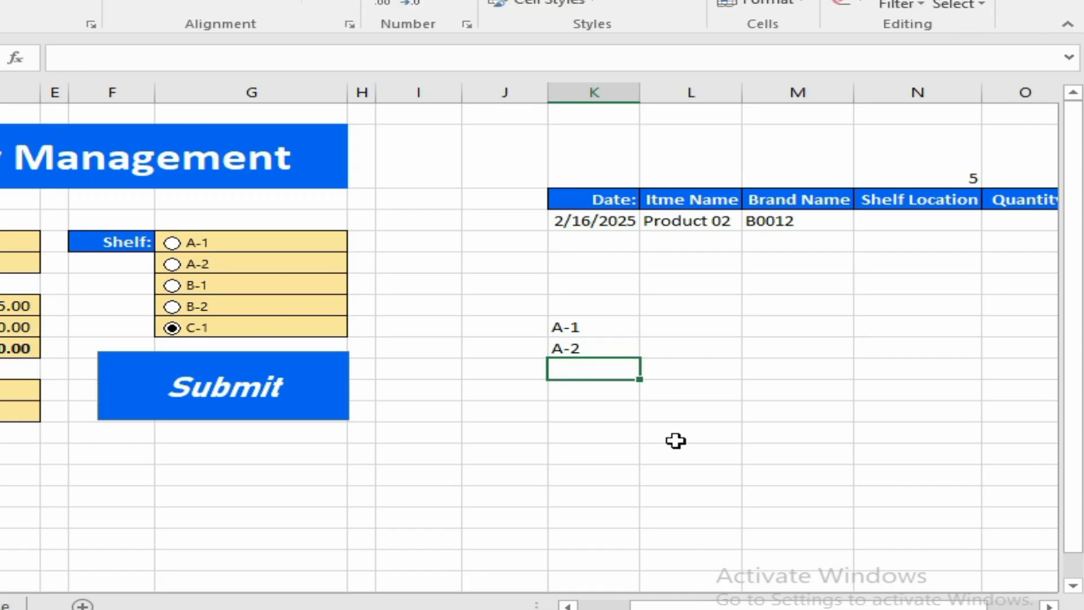
pyautogui.write('B')
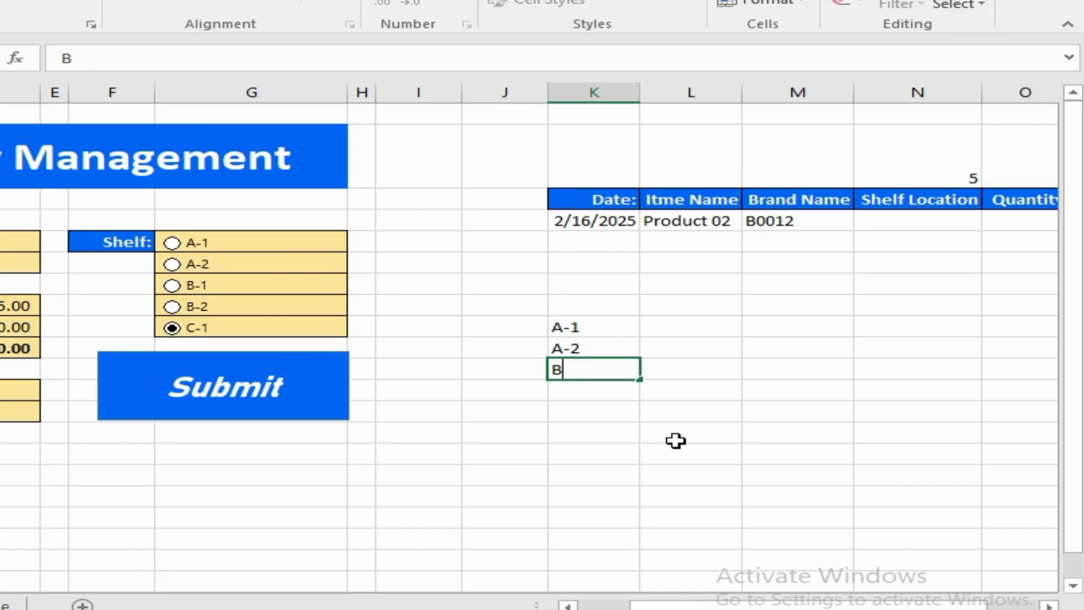
pyautogui.write('-1')
pyautogui.press('Return')
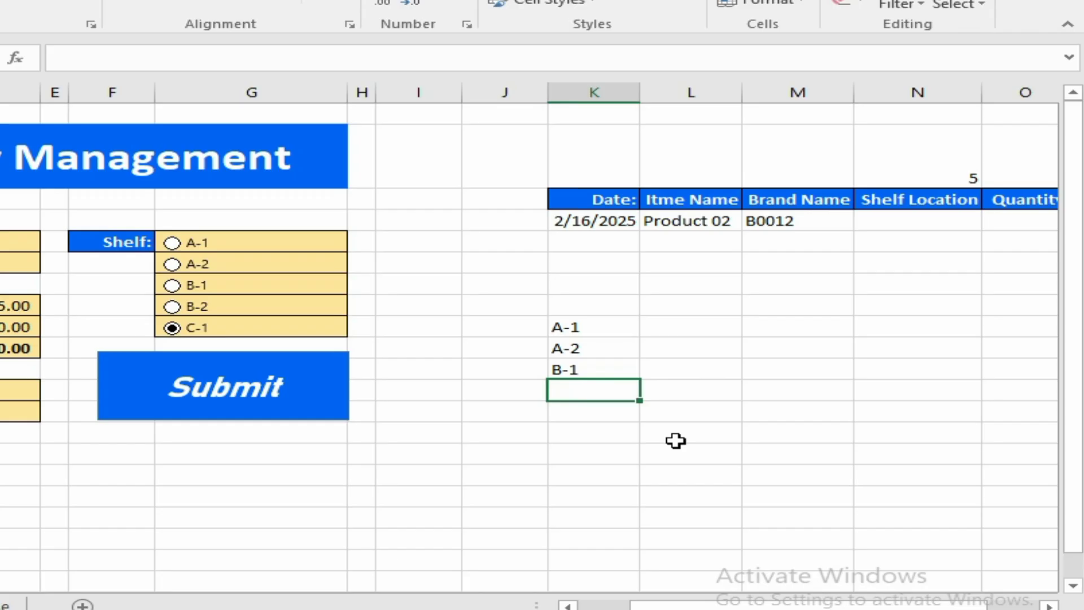
pyautogui.press('F2')
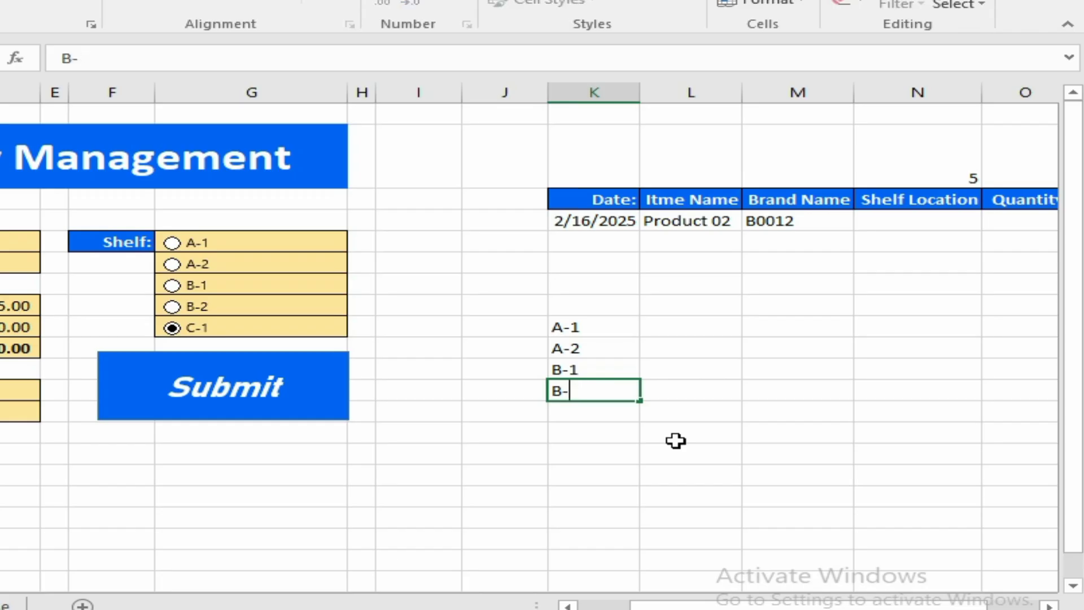
pyautogui.write('B-2')
pyautogui.press('Return')
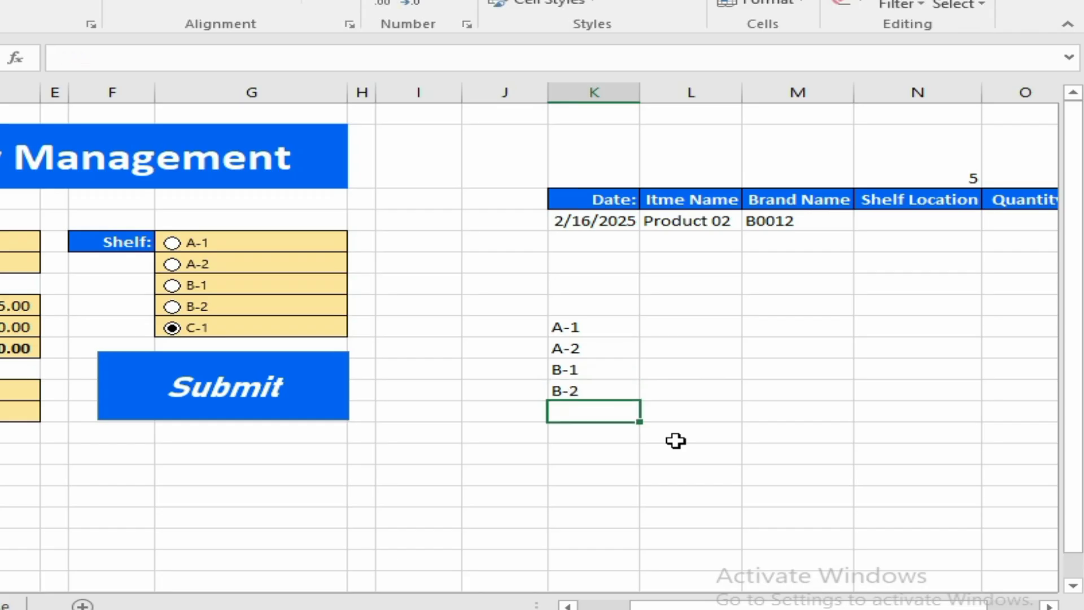
pyautogui.write('C-1')
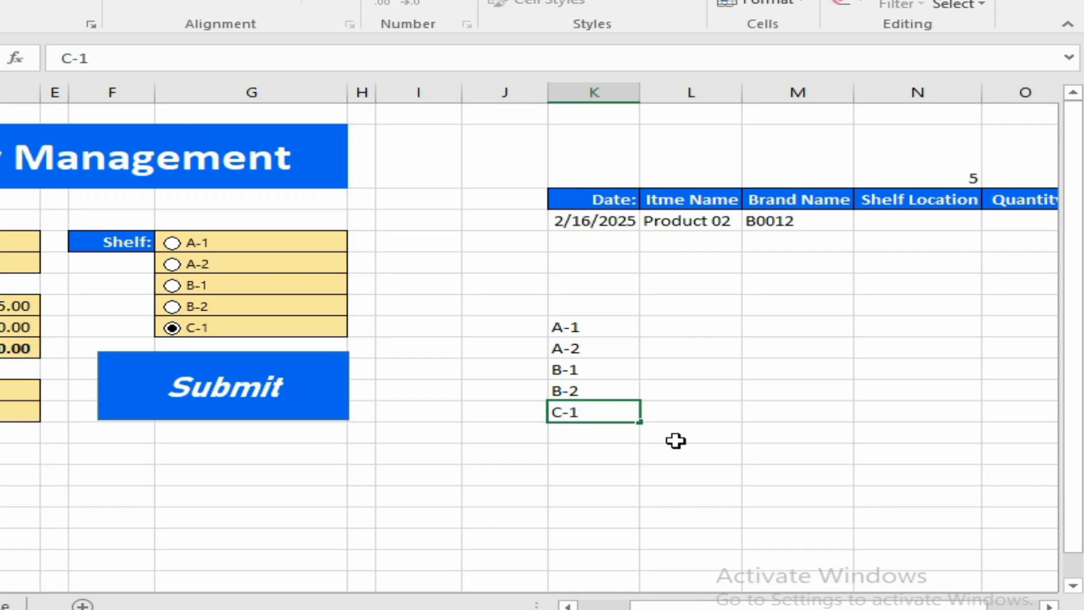
pyautogui.press('Return')
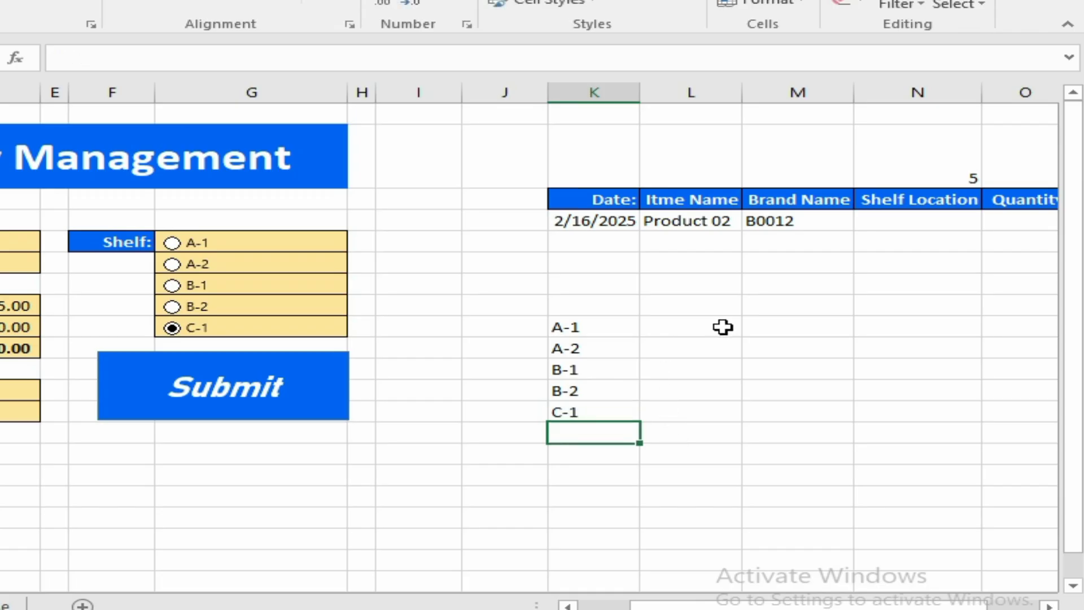
# - Enter =INDEX(K9:K13,N2) in N4 so the Shelf Location follows the selected shelf option
pyautogui.click(894, 223)
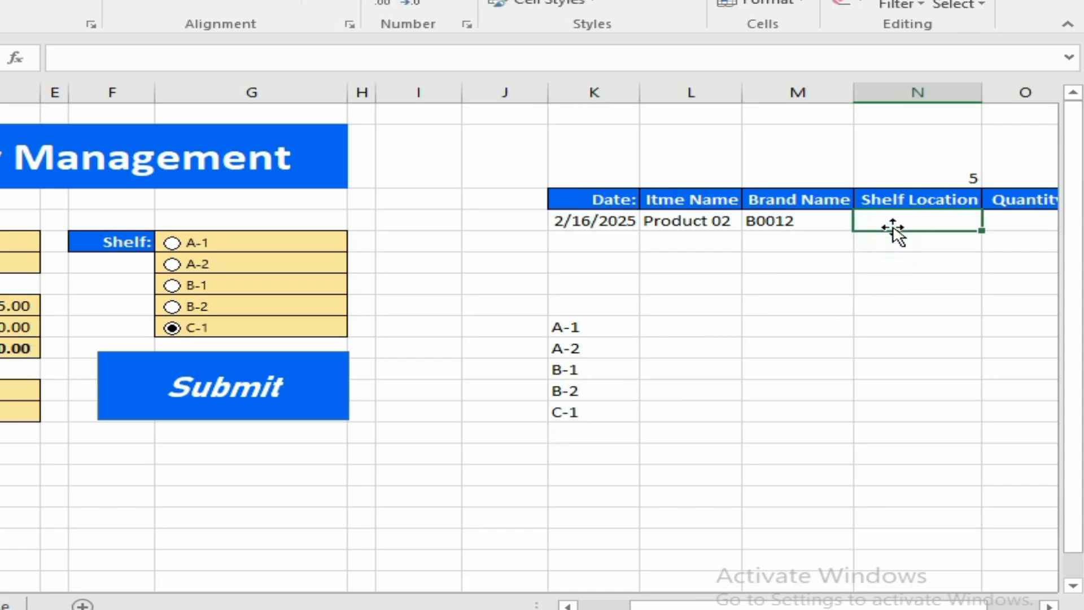
pyautogui.keyDown('ctrl'); pyautogui.scroll(3, 894, 226); pyautogui.keyUp('ctrl')
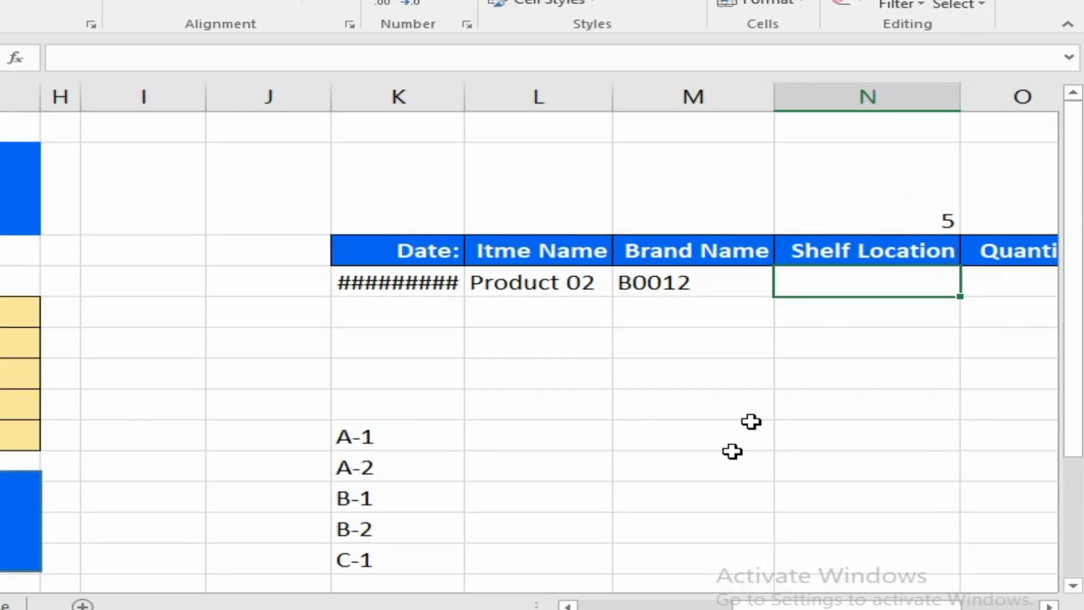
pyautogui.moveTo(734, 603); pyautogui.dragTo(795, 607)
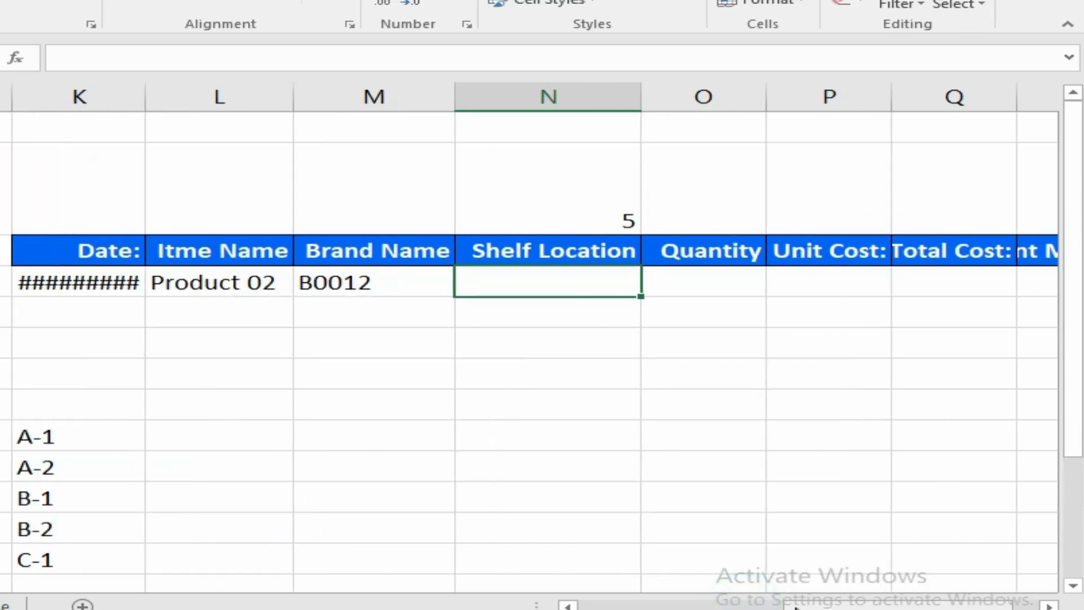
pyautogui.write('=')
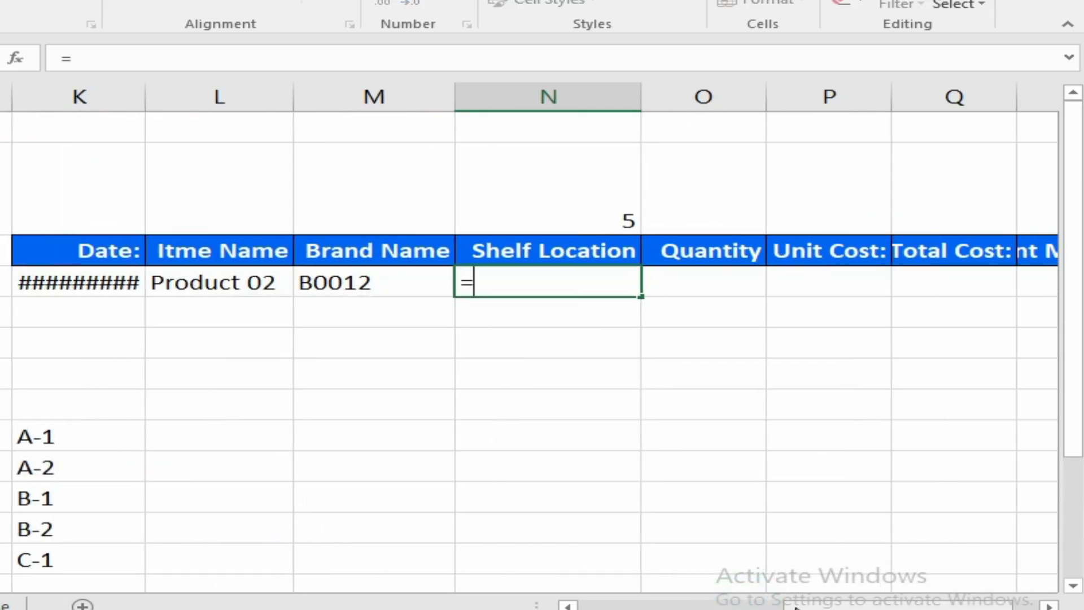
pyautogui.write('ind')
pyautogui.press('Tab')
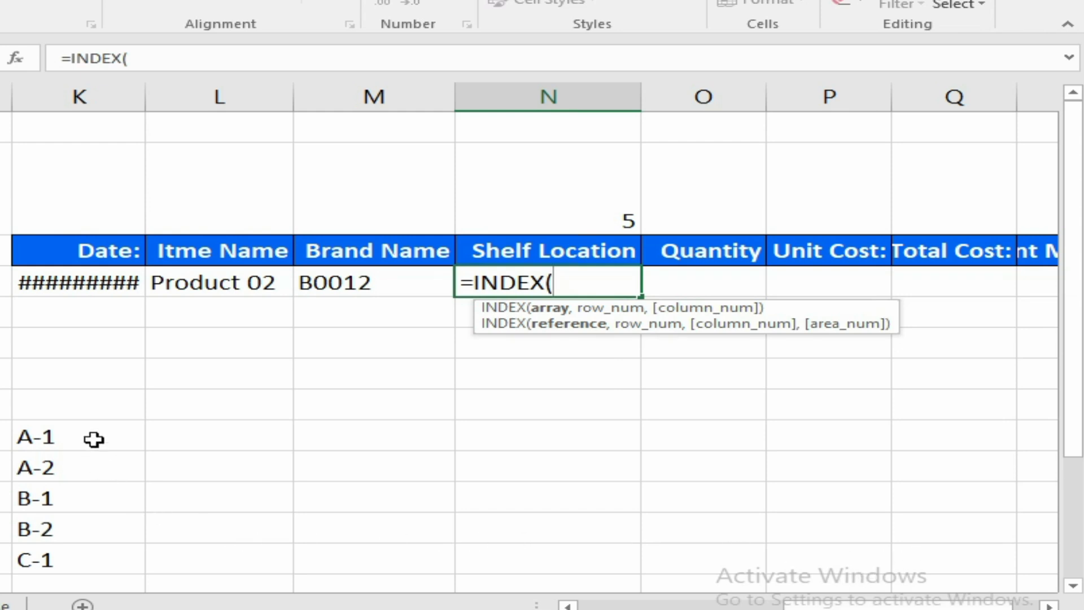
pyautogui.moveTo(92, 439); pyautogui.dragTo(80, 552)
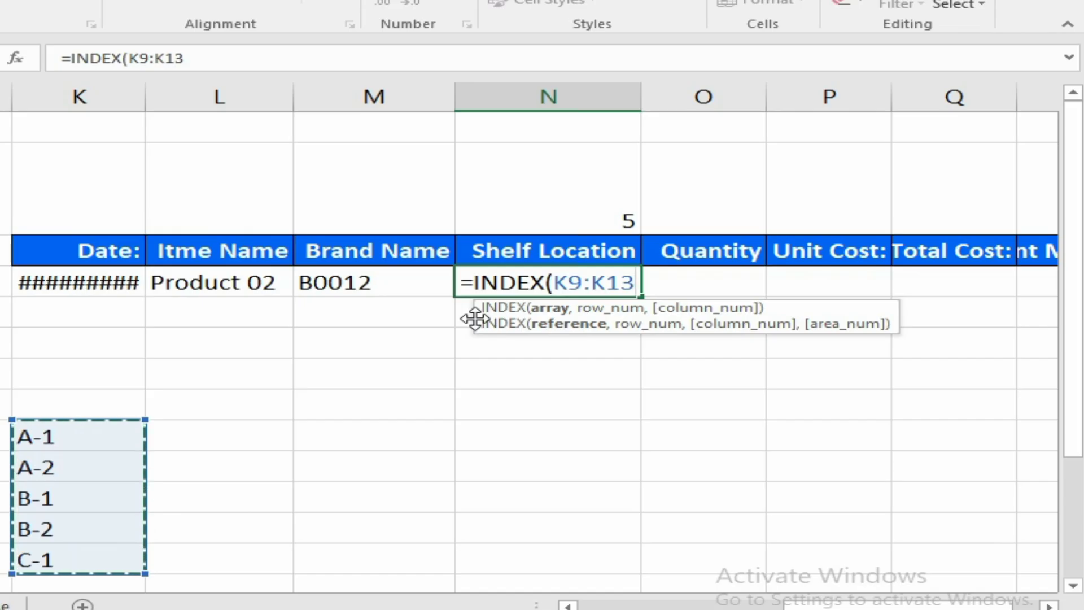
pyautogui.write(',')
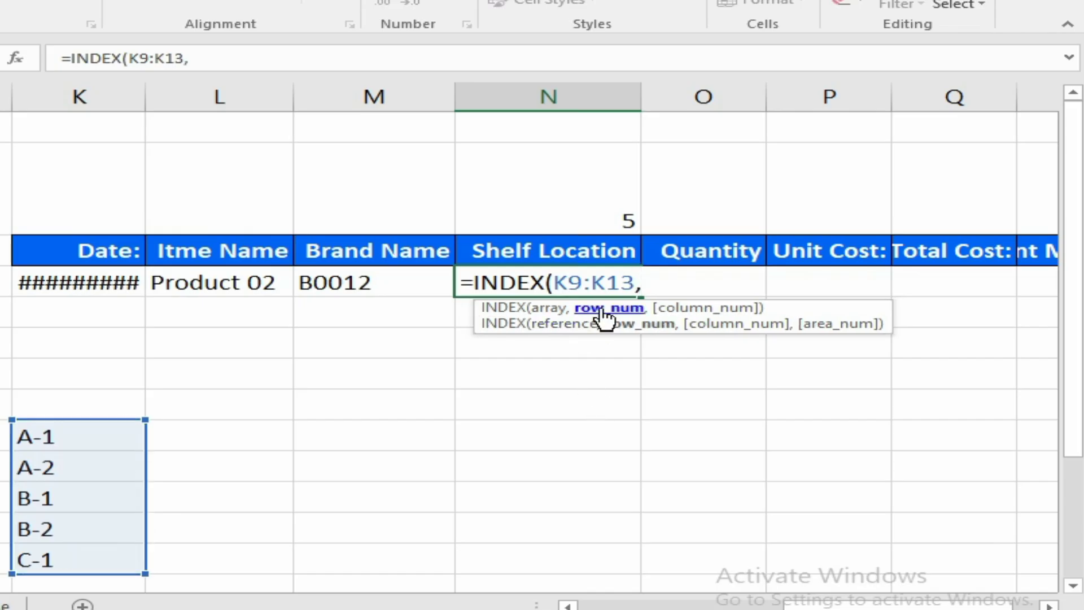
pyautogui.click(607, 218)
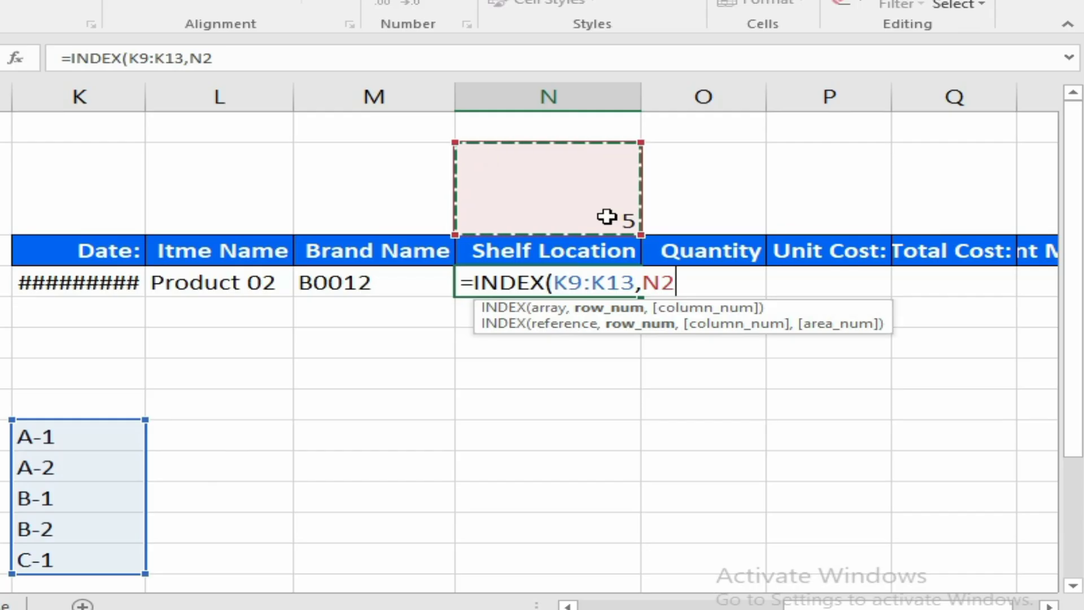
pyautogui.press('Return')
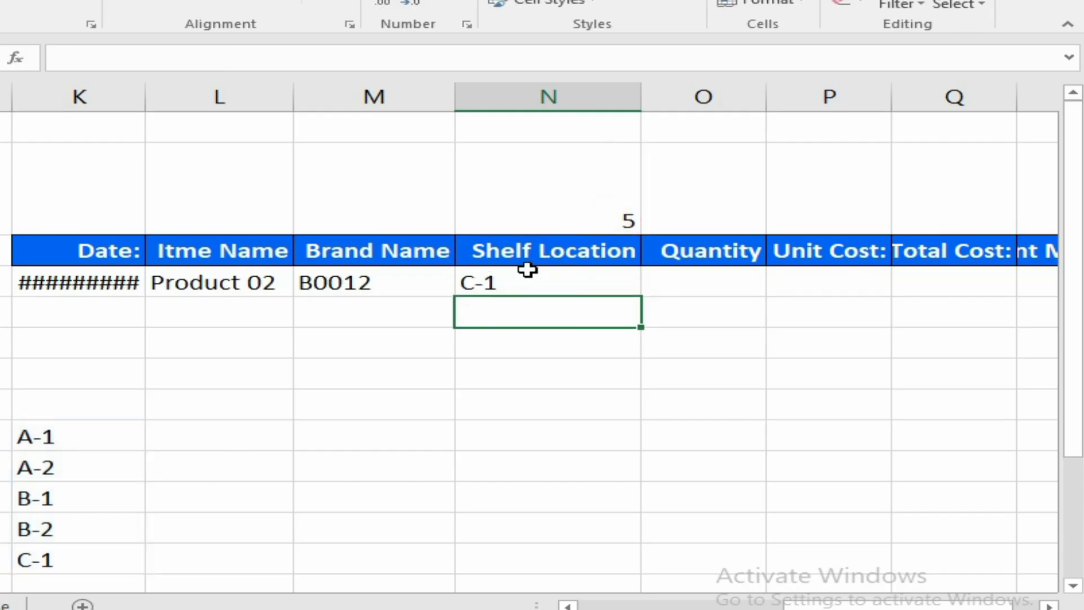
# - Link the Quantity cell O4 of the record row to the form's Qty value with =D8
pyautogui.hscroll(-3, 543, 350)
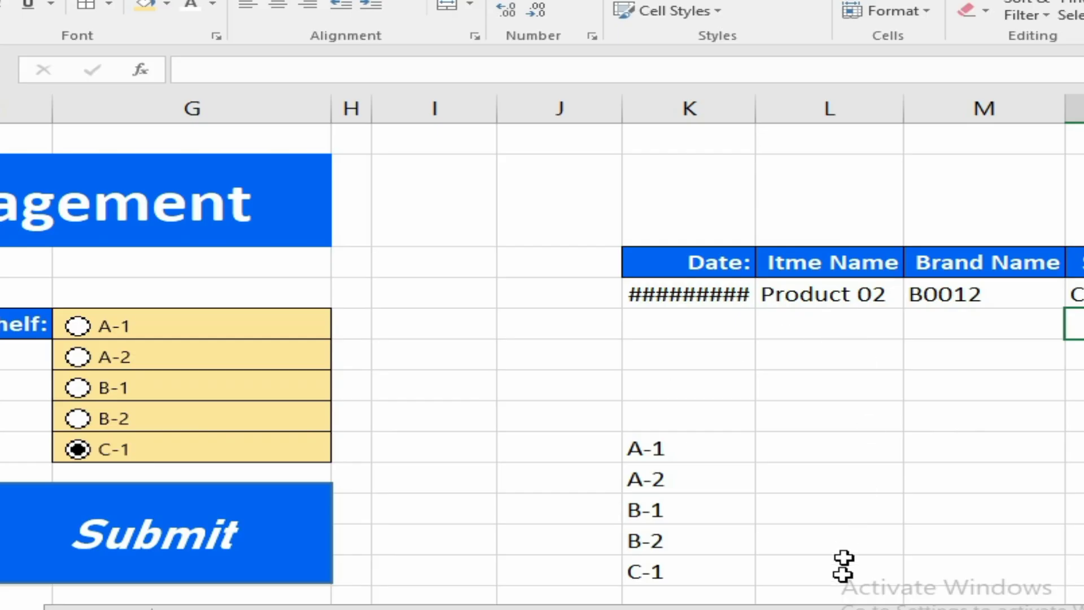
pyautogui.hscroll(3, 836, 509)
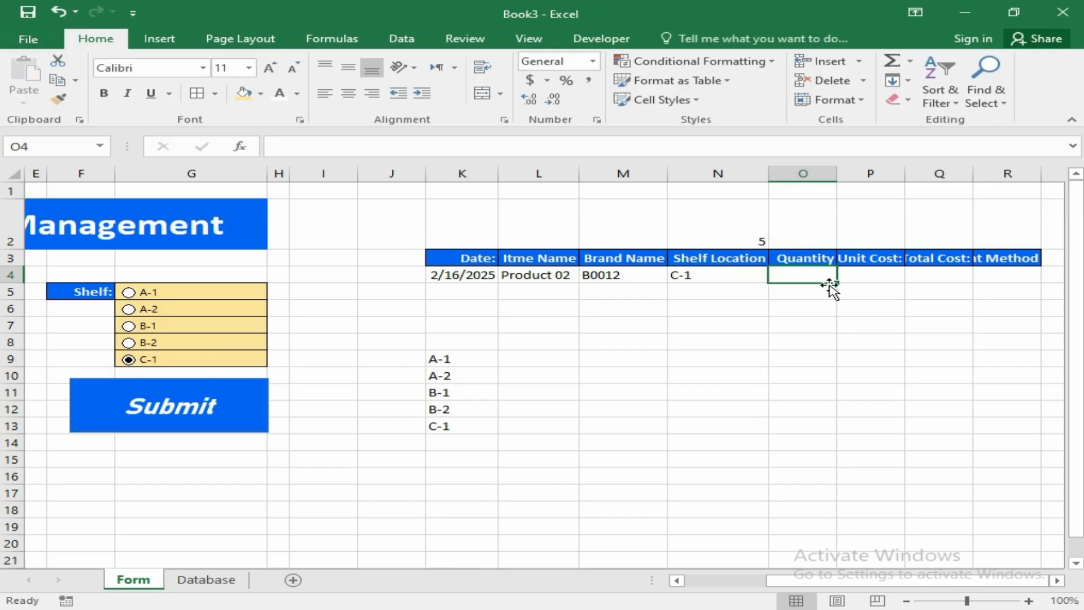
pyautogui.write('=')
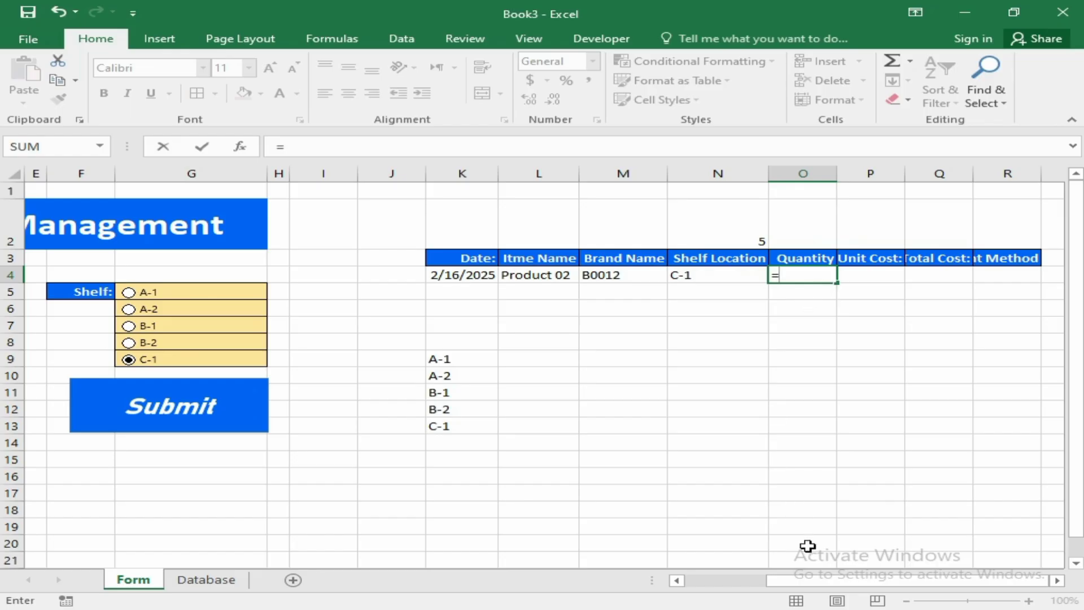
pyautogui.hscroll(-3, 811, 581)
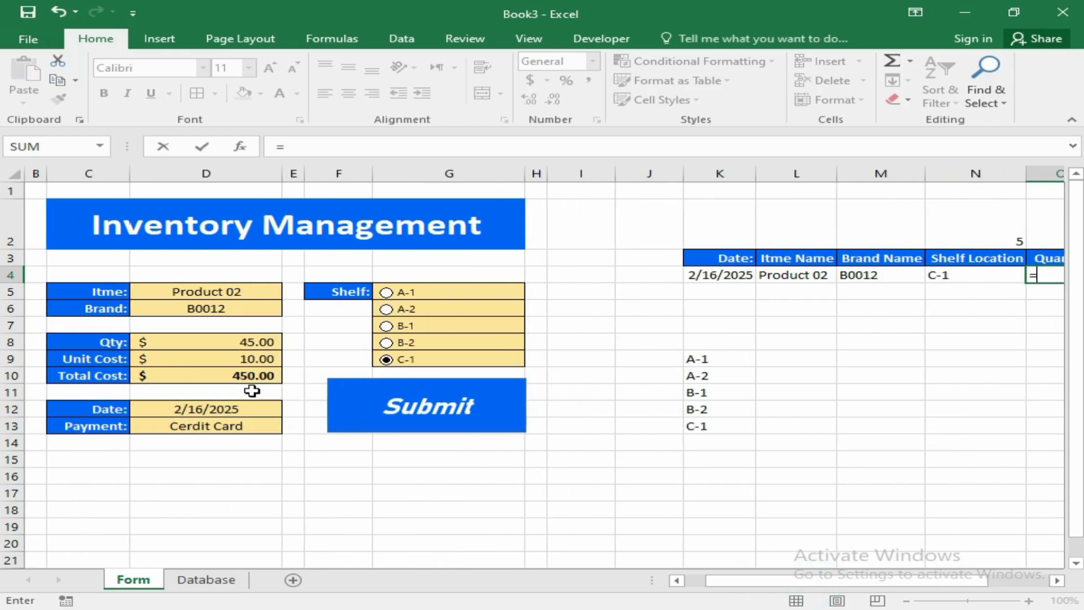
pyautogui.click(220, 345)
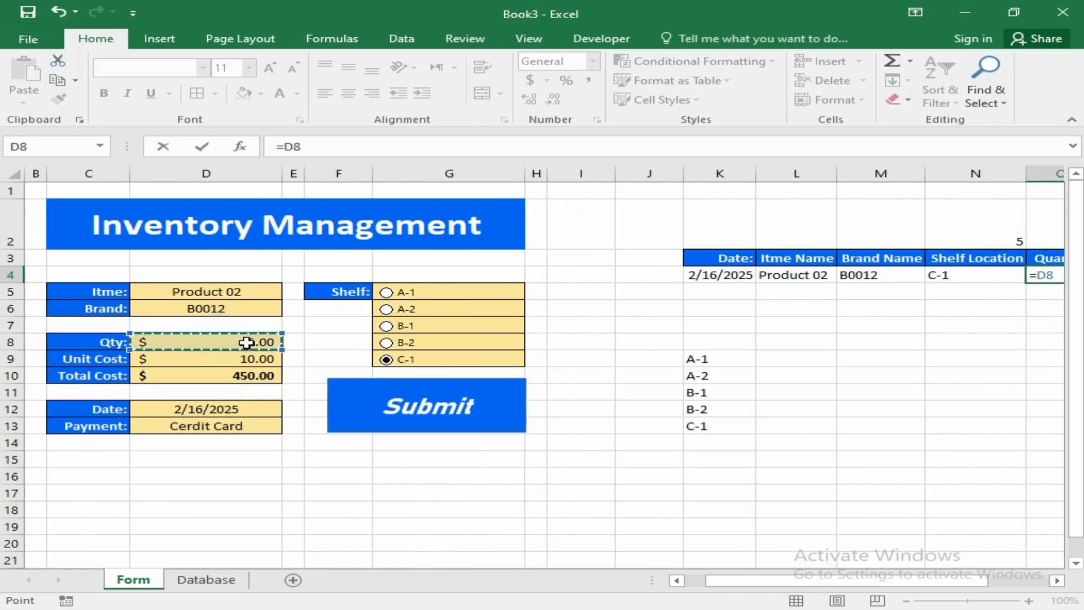
pyautogui.press('Return')
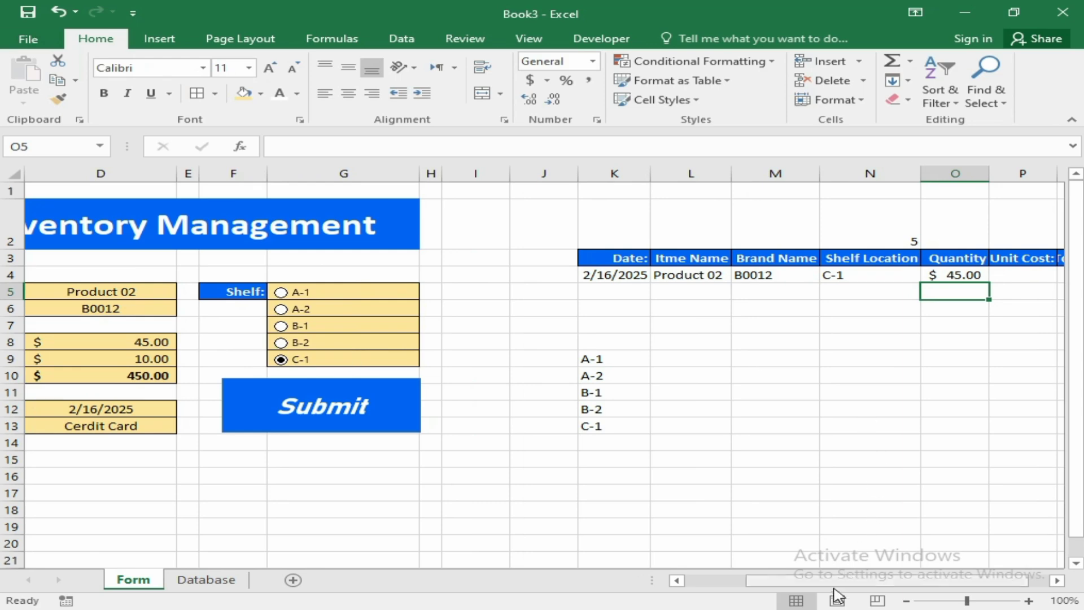
# - Link the Unit Cost cell P4 of the record row to the form's unit cost in D9
pyautogui.hscroll(2, 840, 583)
pyautogui.click(847, 277)
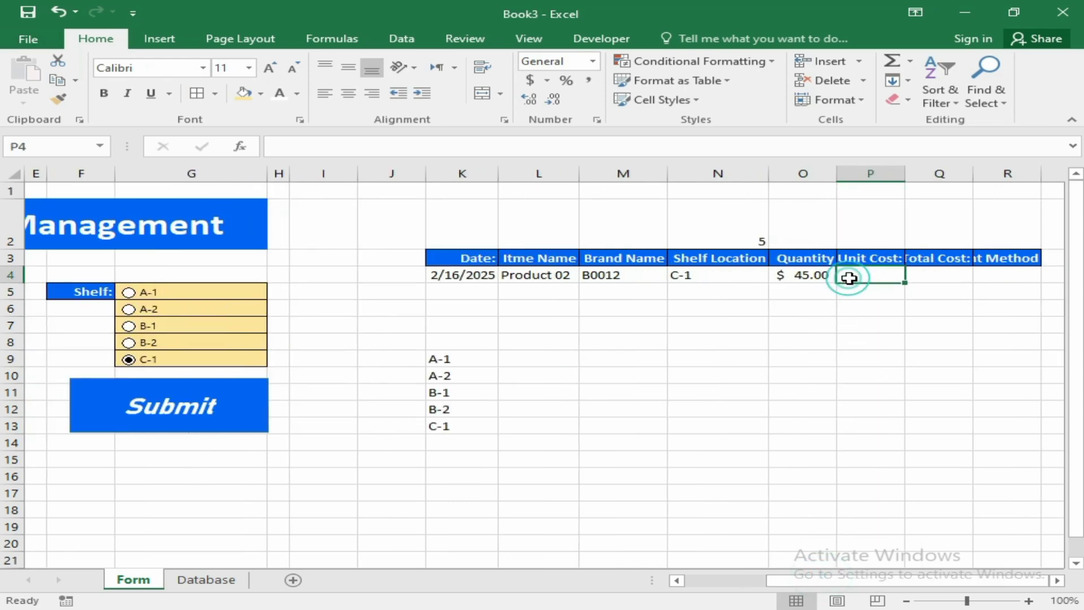
pyautogui.write('=')
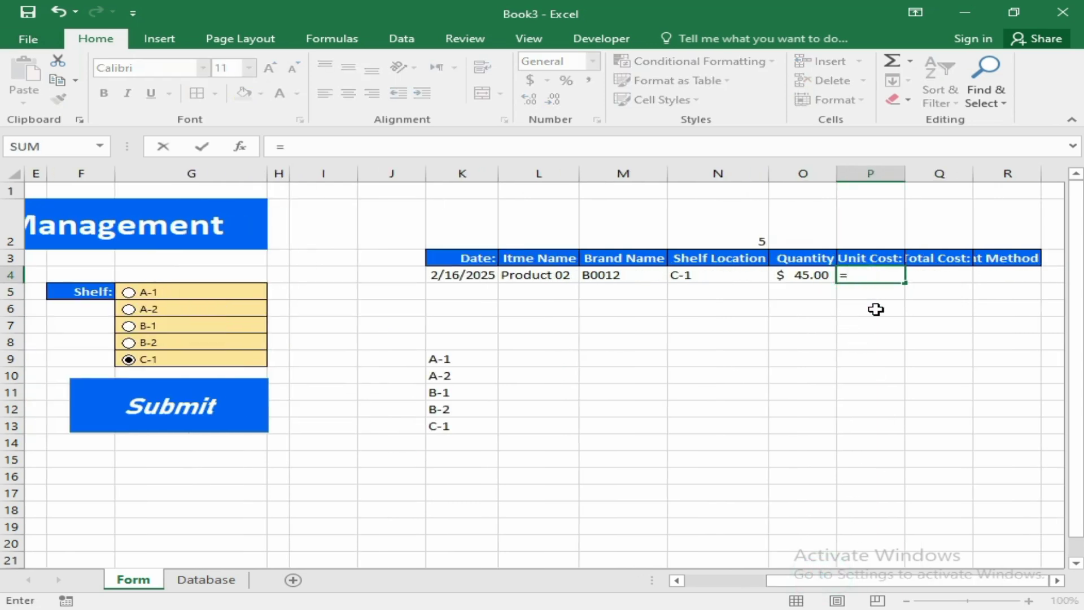
pyautogui.moveTo(858, 581); pyautogui.dragTo(685, 581)
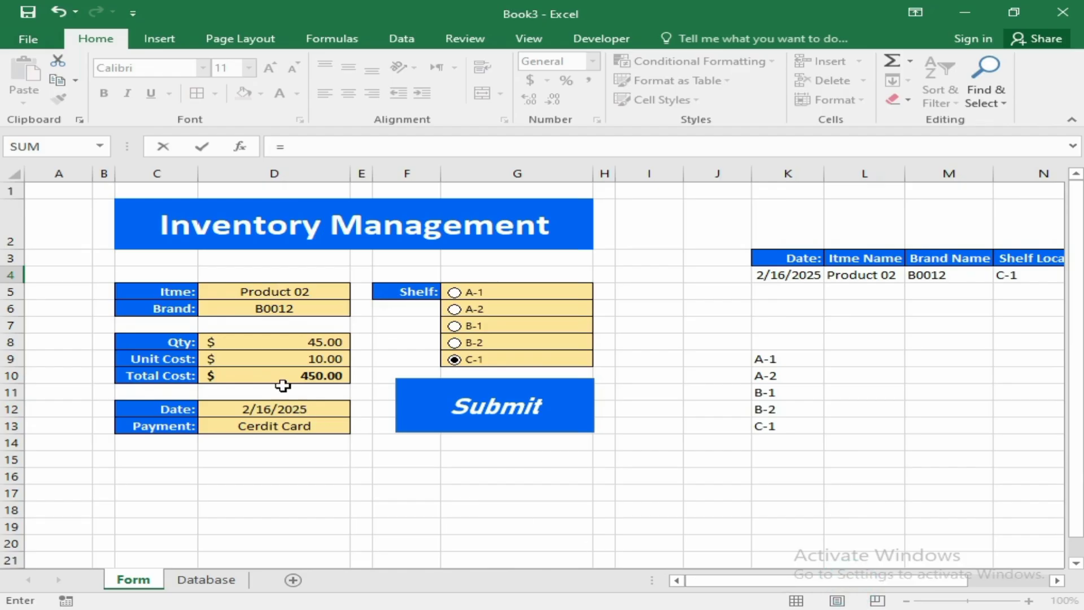
pyautogui.click(266, 364)
pyautogui.press('Return')
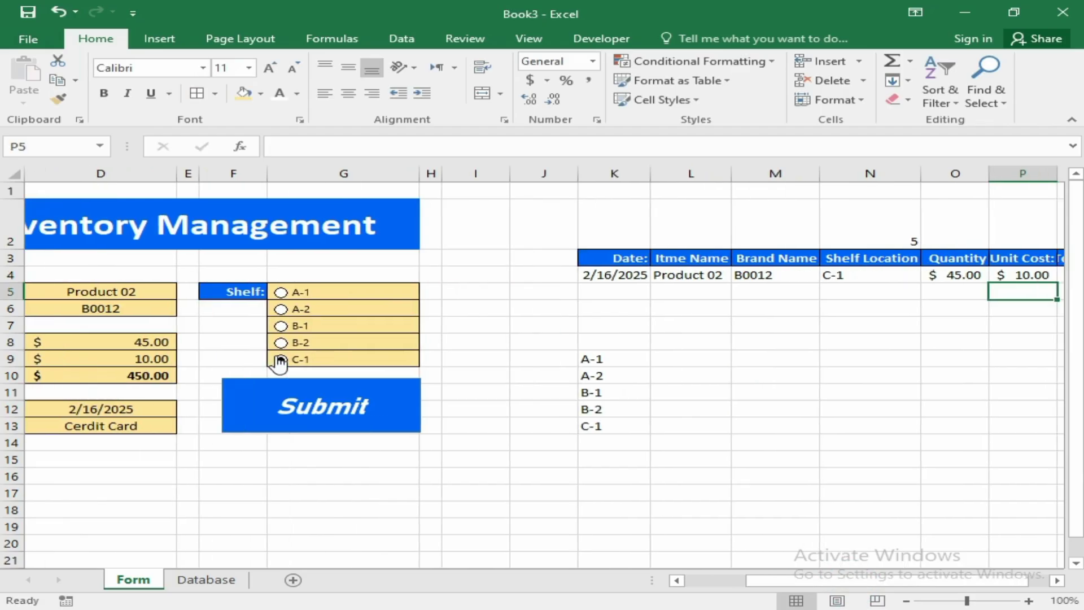
# - Link the Total Cost cell Q4 of the record row to the form's total with =D10
pyautogui.moveTo(835, 582); pyautogui.dragTo(932, 581)
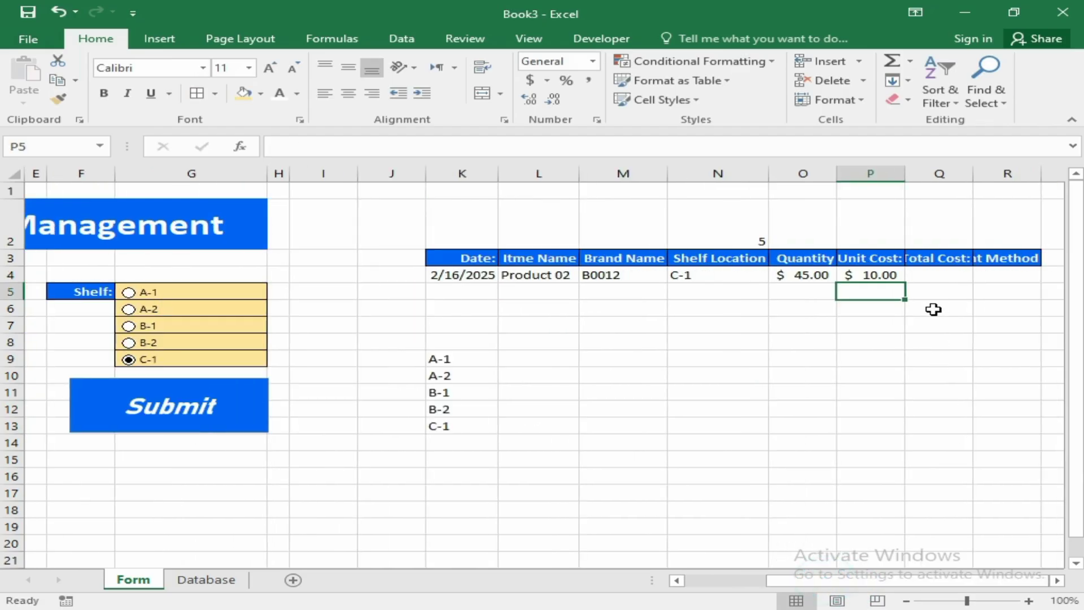
pyautogui.click(932, 272)
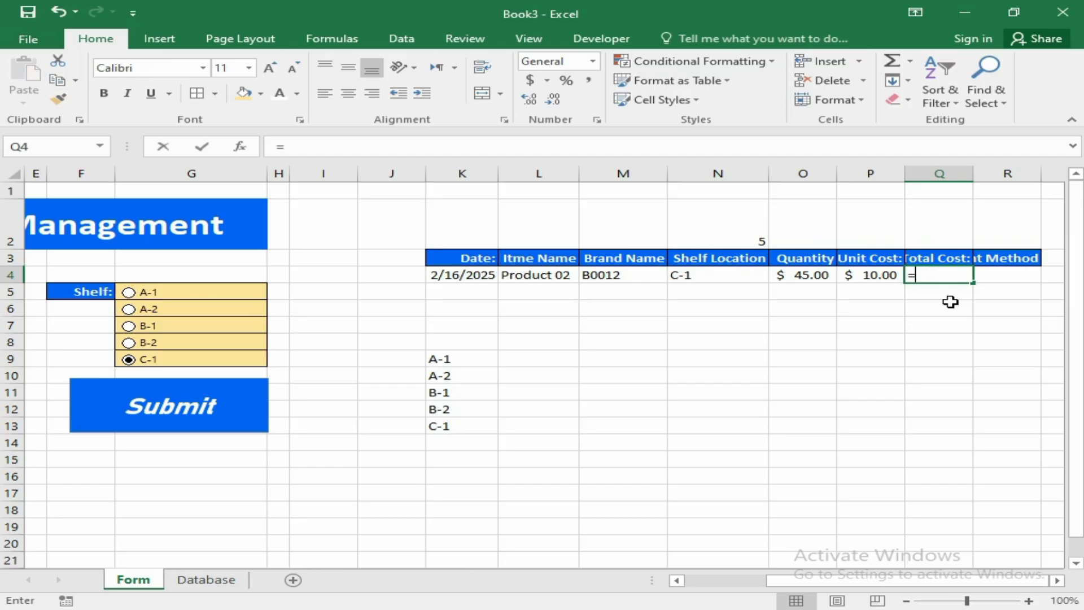
pyautogui.moveTo(903, 581); pyautogui.dragTo(701, 581)
pyautogui.click(304, 373)
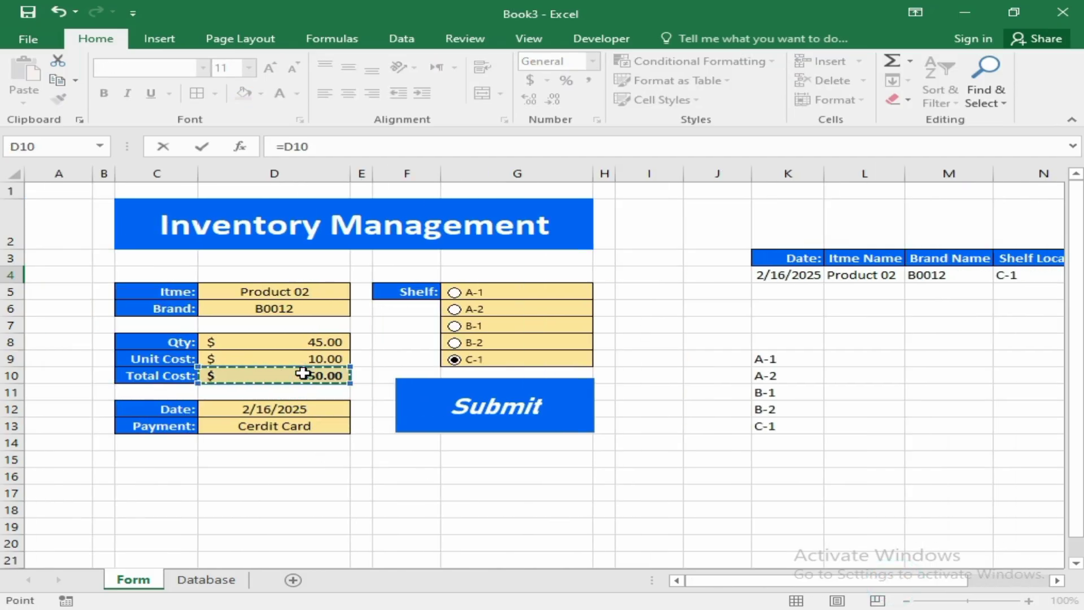
pyautogui.press('Return')
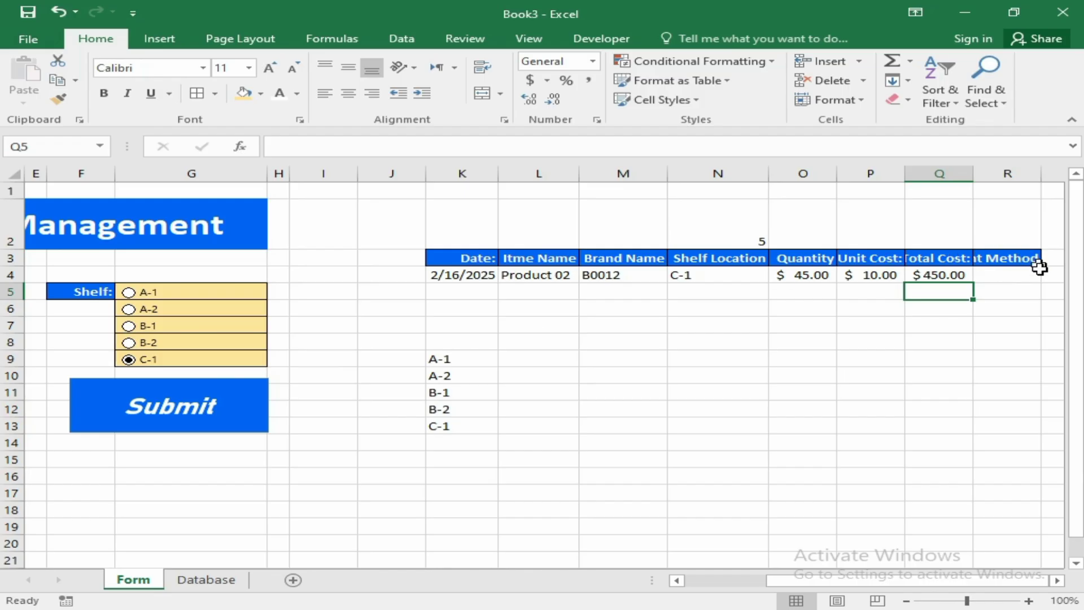
# - Link the Payment Method cell R4 of the record row to the form's payment entry in D13
pyautogui.click(1032, 275)
pyautogui.write('=')
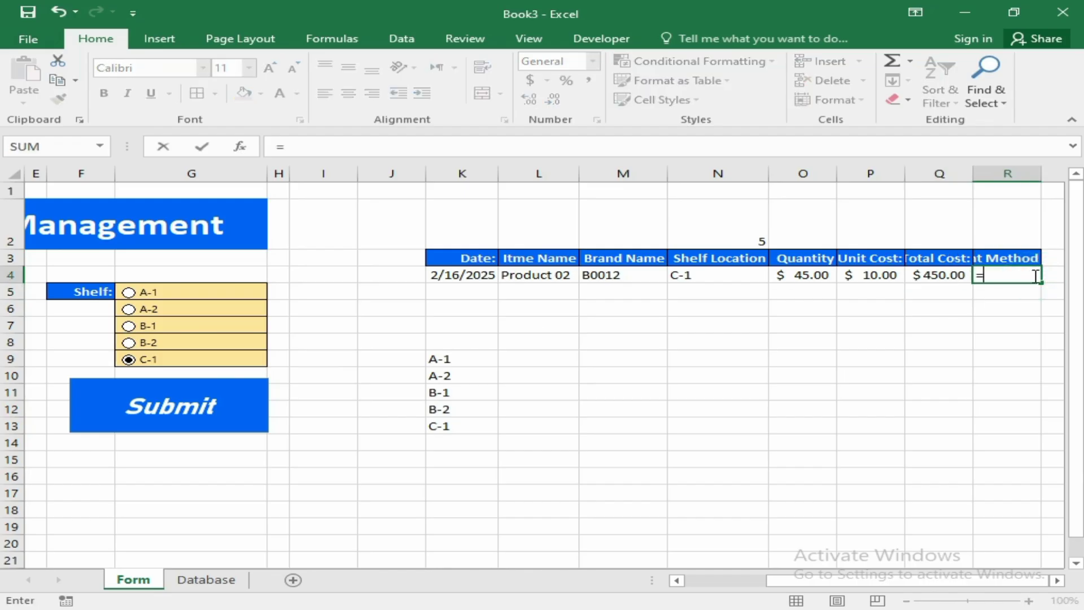
pyautogui.moveTo(820, 582); pyautogui.dragTo(723, 582)
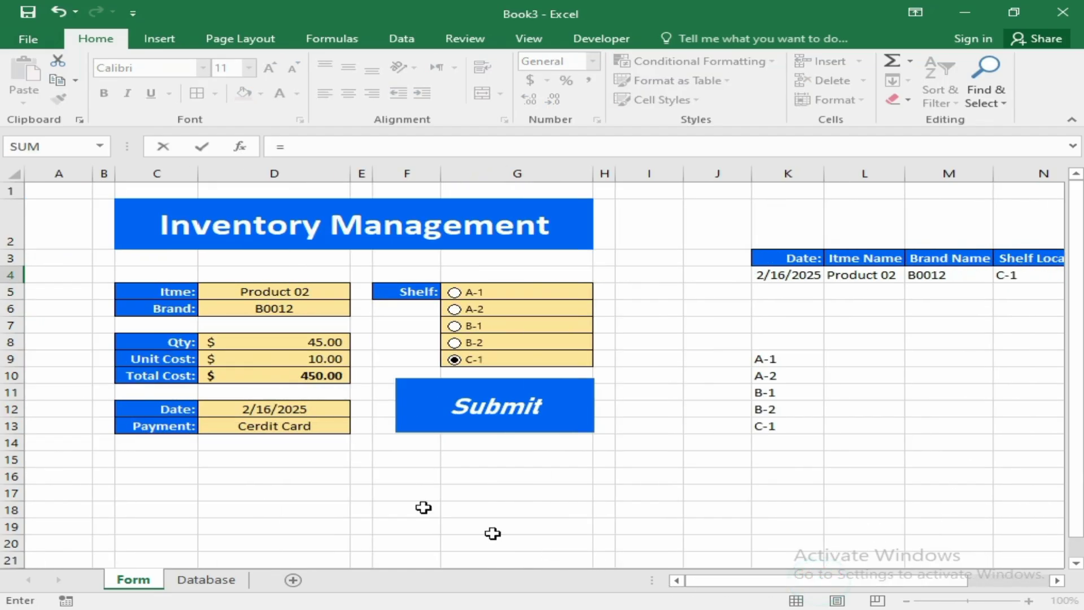
pyautogui.click(256, 434)
pyautogui.press('Return')
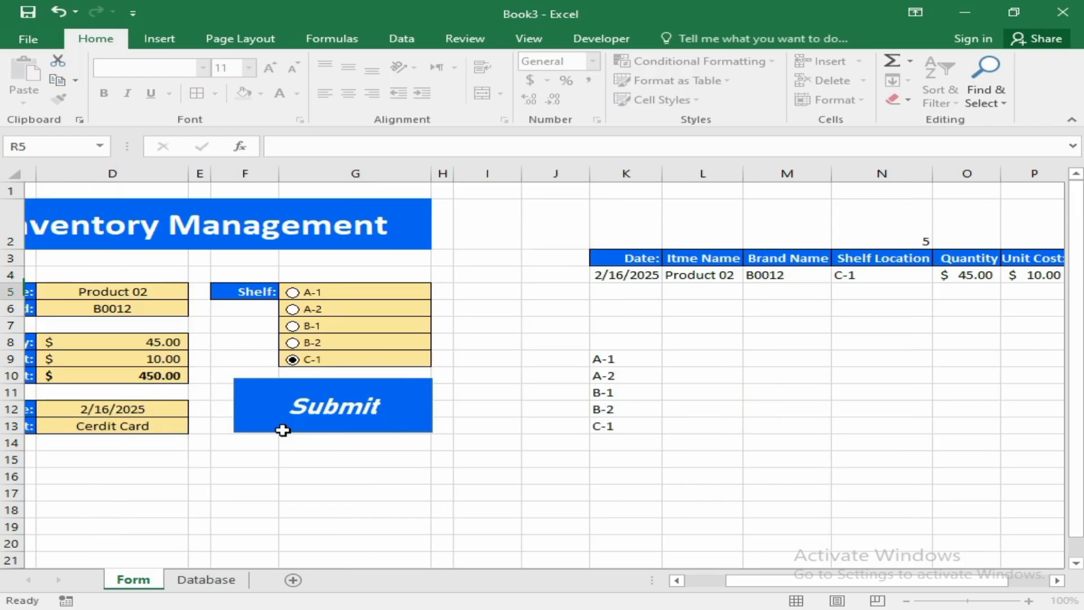
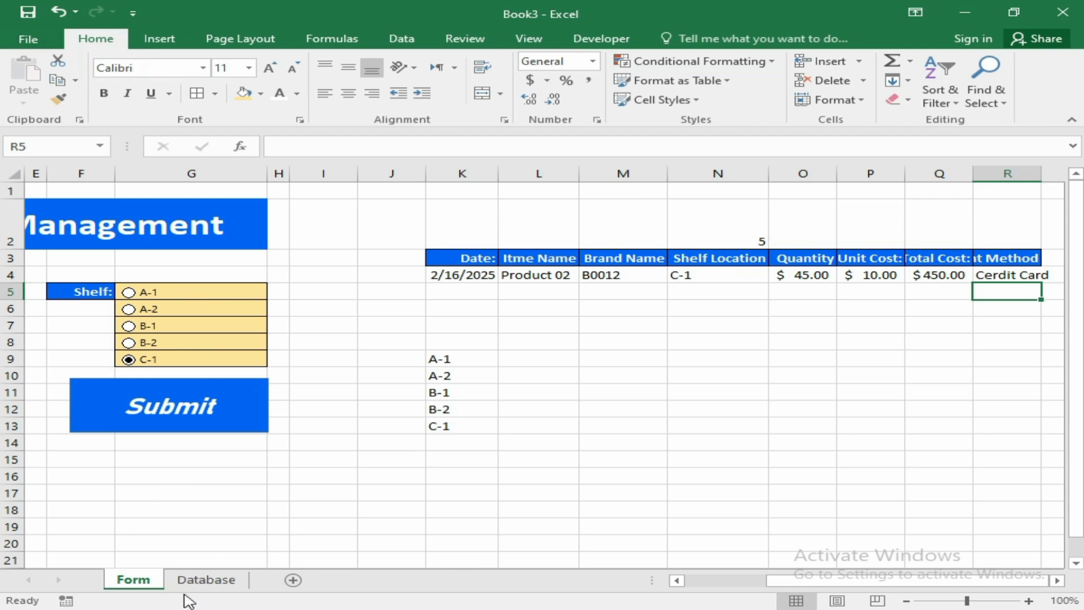
pyautogui.click(206, 581)
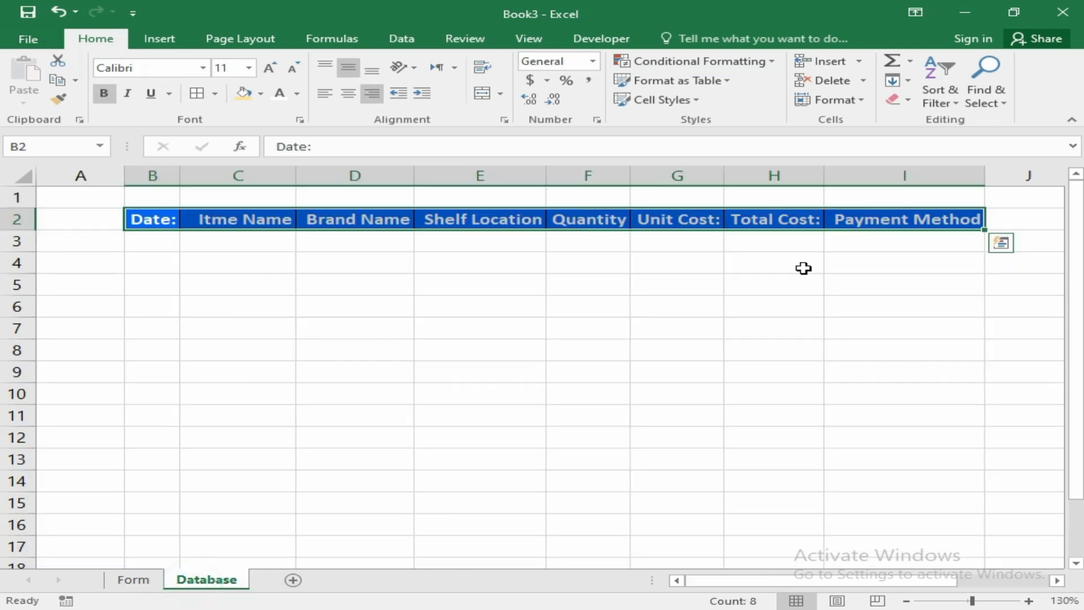
pyautogui.click(161, 241)
pyautogui.click(144, 220)
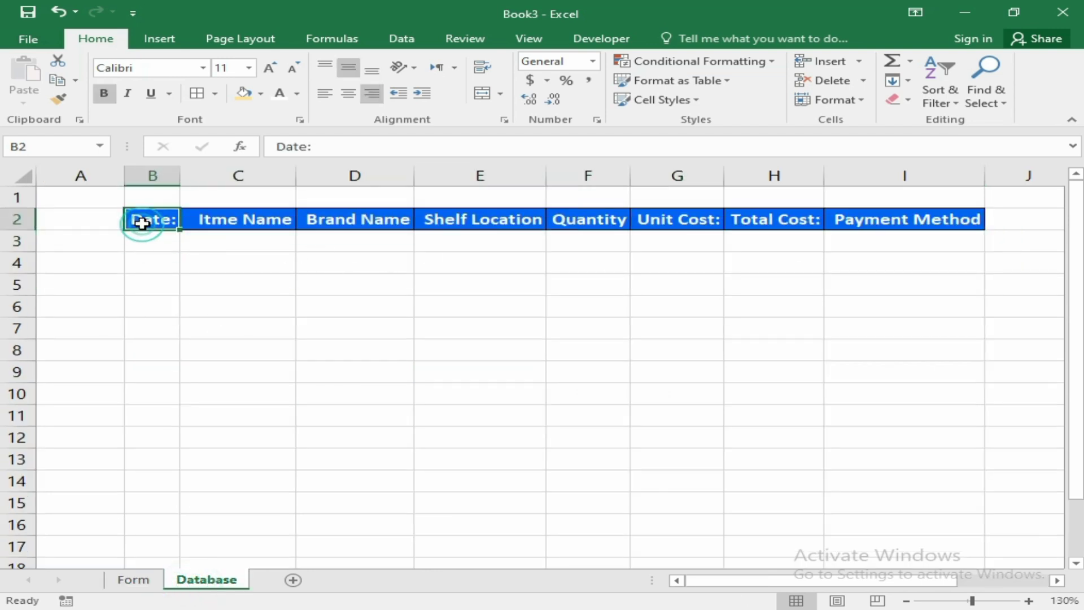
pyautogui.click(133, 580)
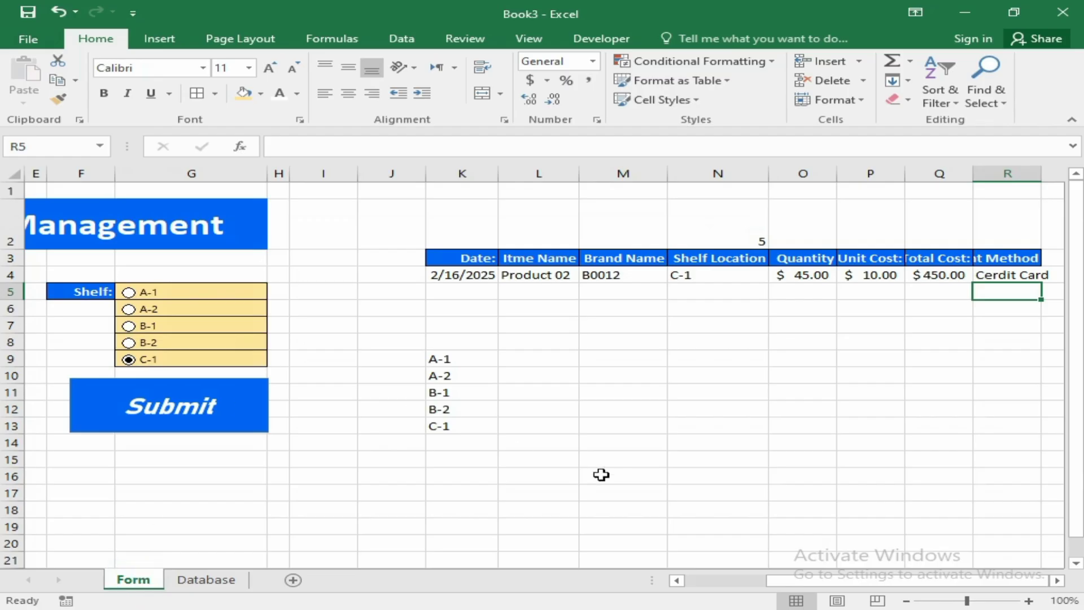
# - Copy the linked record row K4:R4 and paste it as values only, starting at K6
pyautogui.click(464, 289)
pyautogui.moveTo(454, 275); pyautogui.dragTo(986, 273)
pyautogui.hotkey('ctrl', 'c')
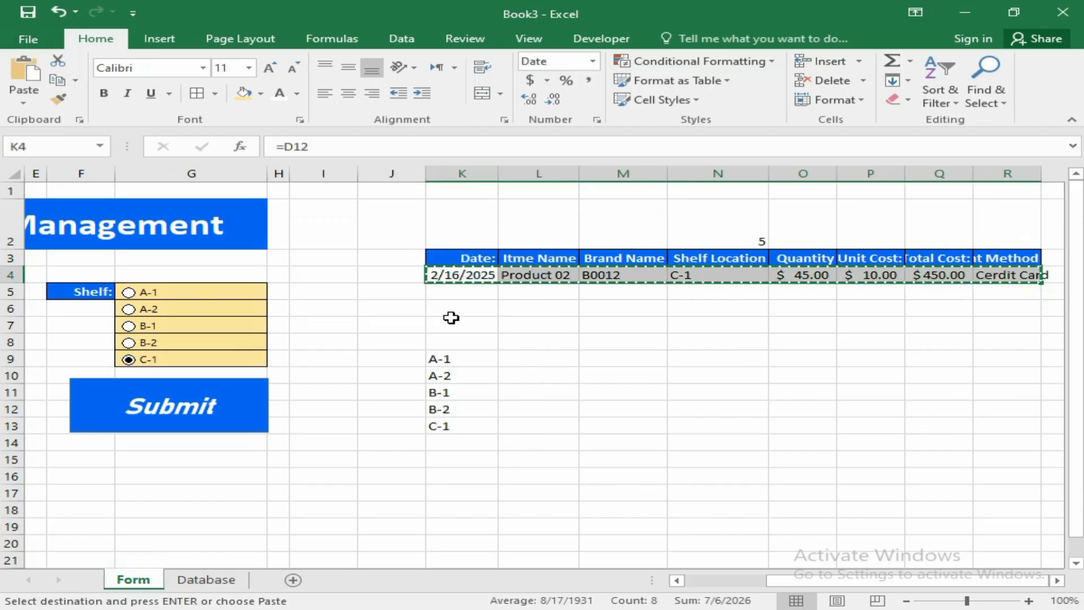
pyautogui.click(450, 310)
pyautogui.rightClick(453, 312)
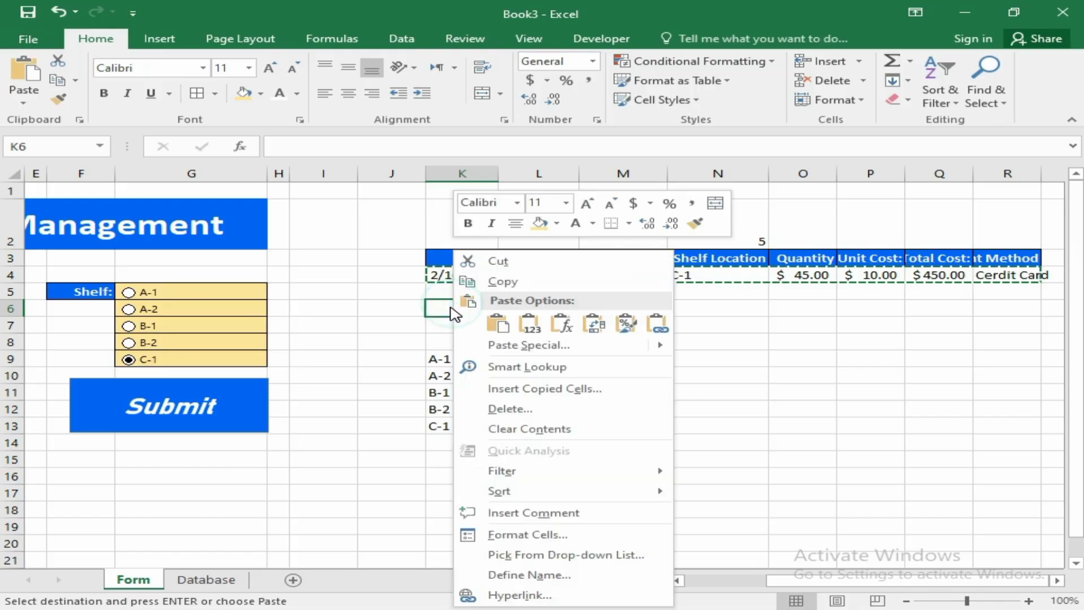
pyautogui.click(529, 323)
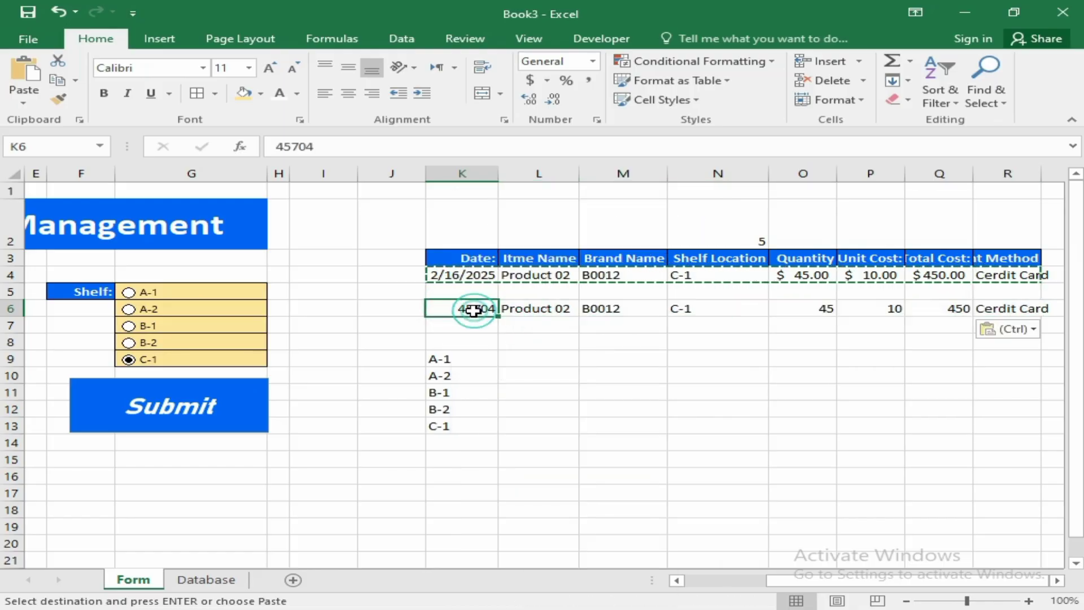
# - Format the pasted date in K6 as a date with the 03/14/12 type
pyautogui.click(596, 121)
pyautogui.click(240, 208)
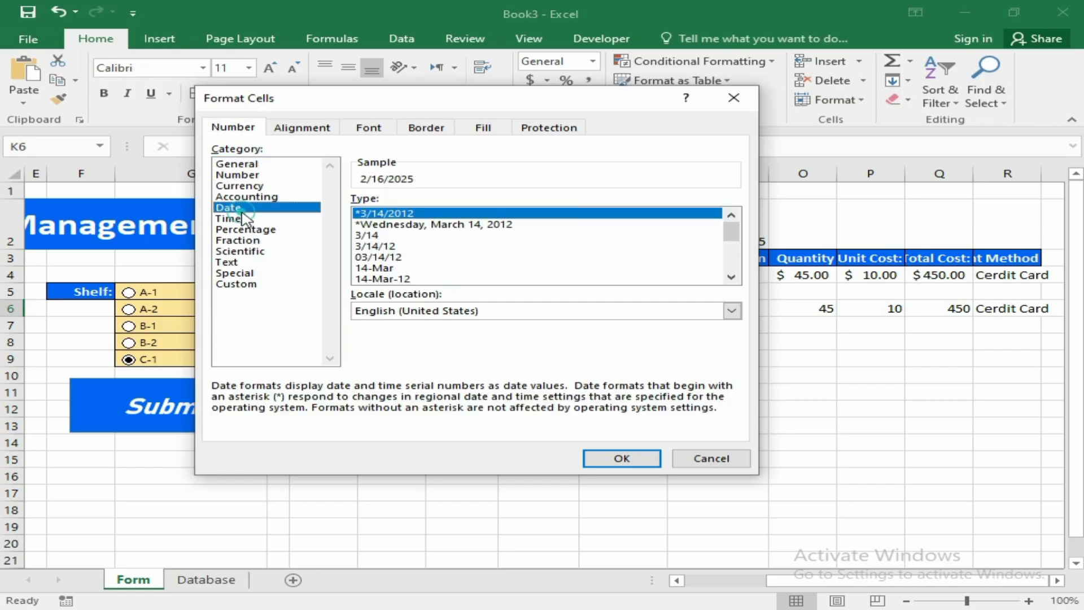
pyautogui.click(377, 257)
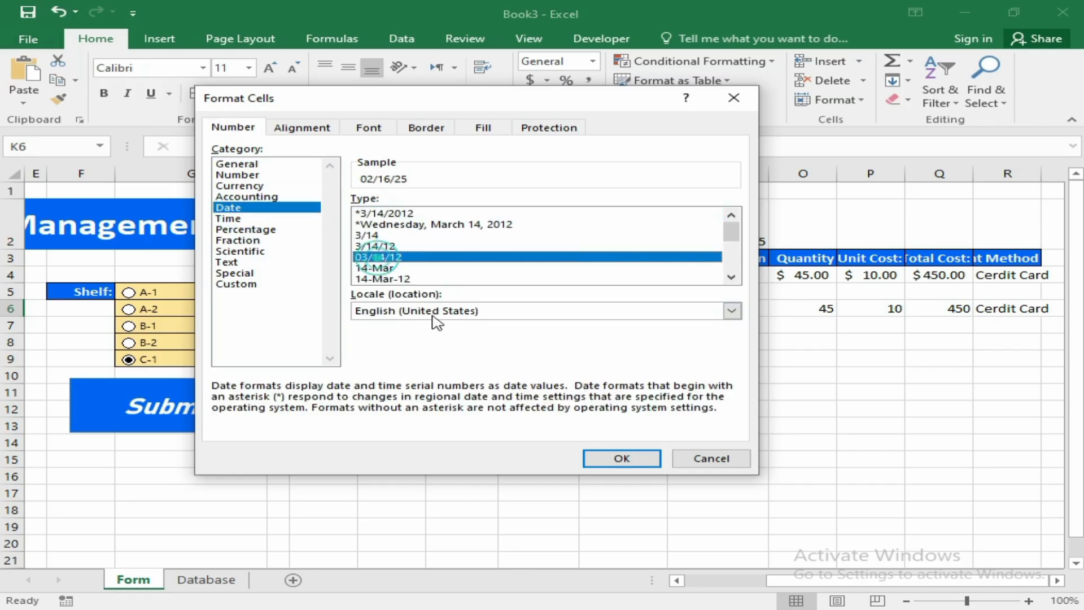
pyautogui.click(622, 458)
pyautogui.click(593, 361)
pyautogui.press('Left')
pyautogui.press('Left')
pyautogui.press('Up')
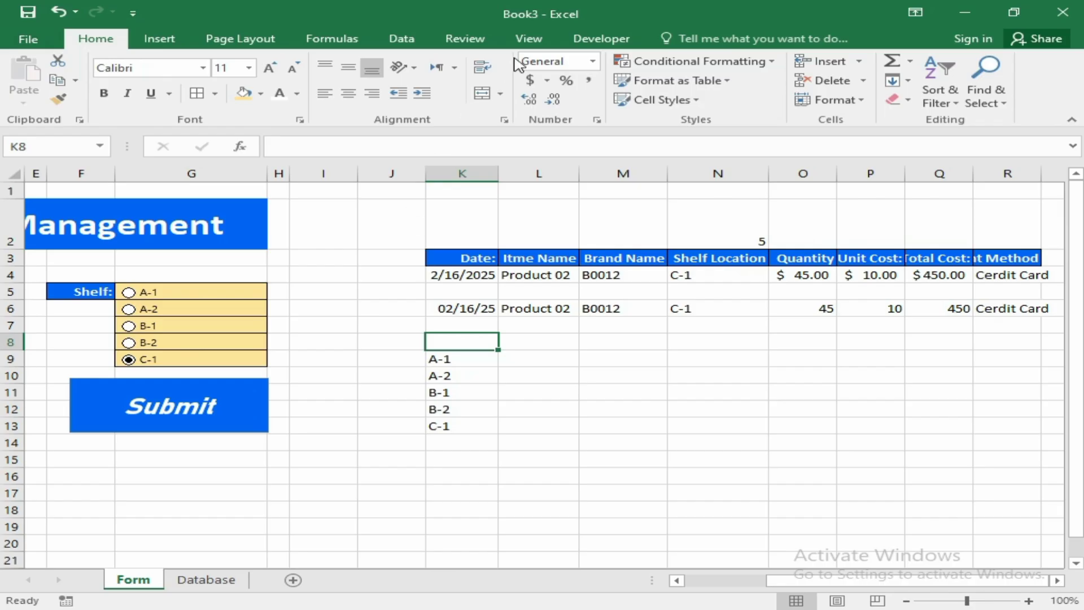
# - Start recording a new macro with the default name, stored in This Workbook
pyautogui.click(526, 37)
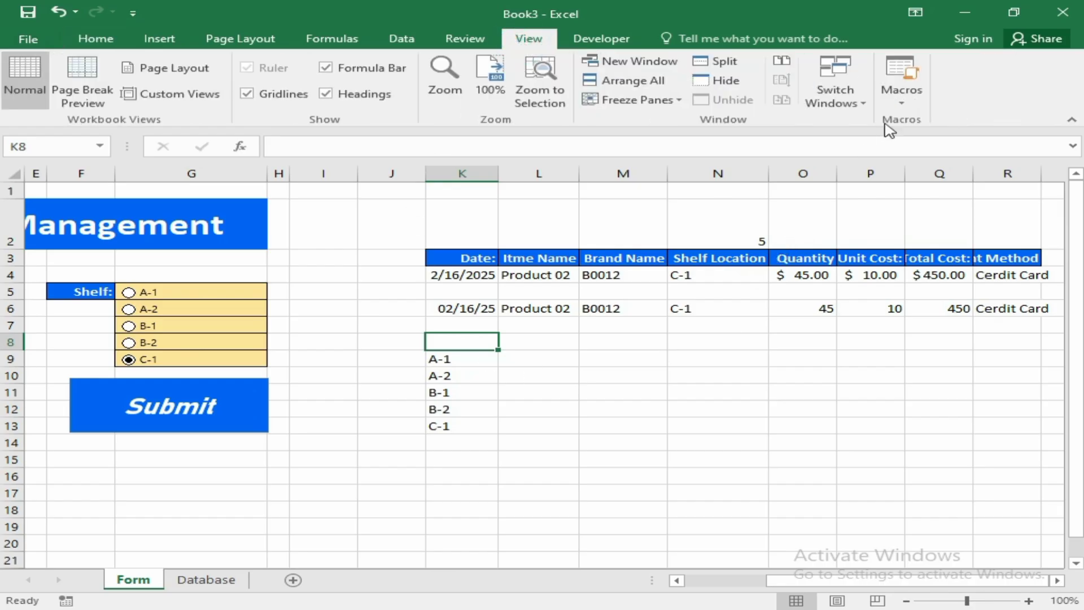
pyautogui.click(909, 101)
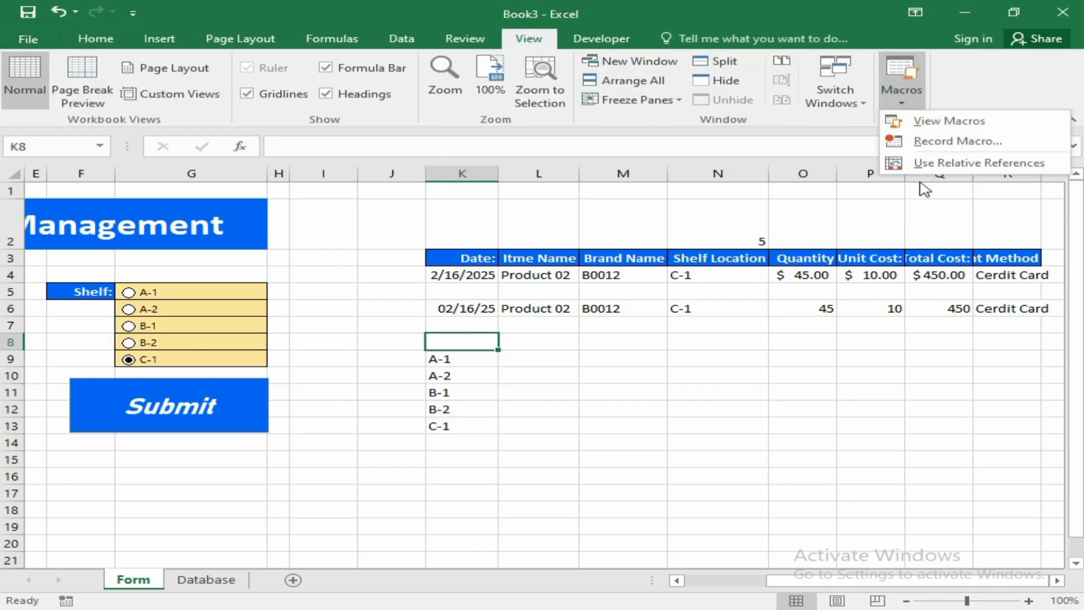
pyautogui.click(939, 142)
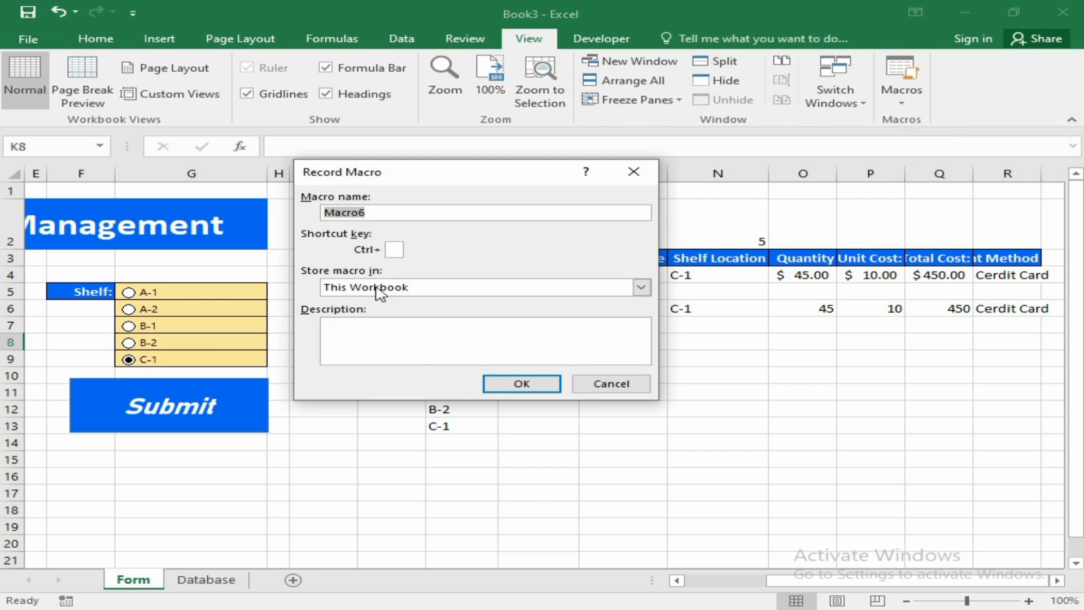
pyautogui.click(531, 387)
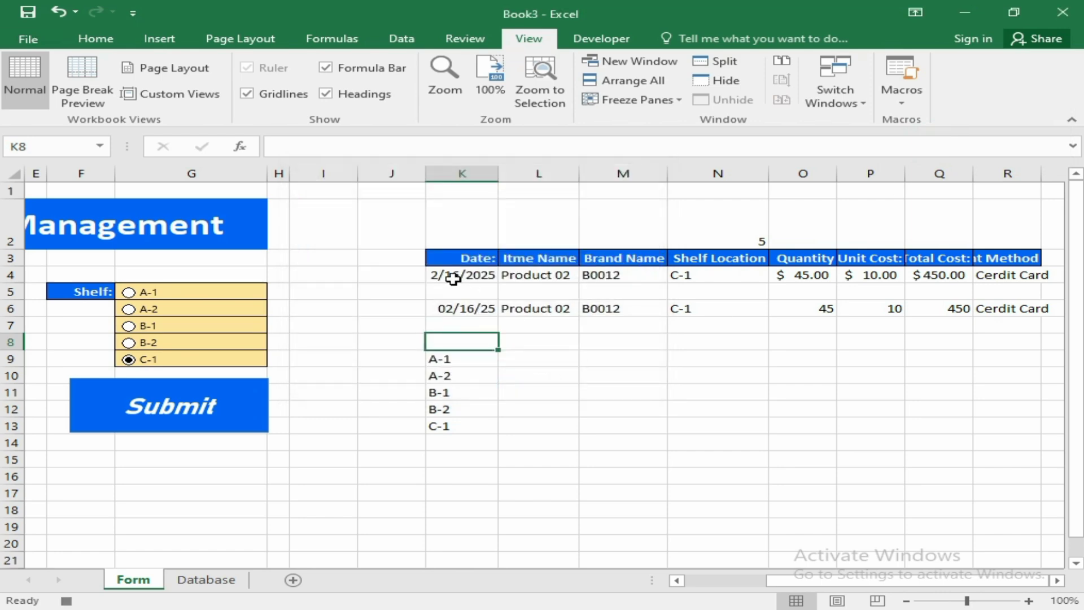
# - Copy the linked record row K4:R4 and paste it as values only over the row starting at K6
pyautogui.moveTo(453, 278); pyautogui.dragTo(1005, 271)
pyautogui.hotkey('ctrl', 'c')
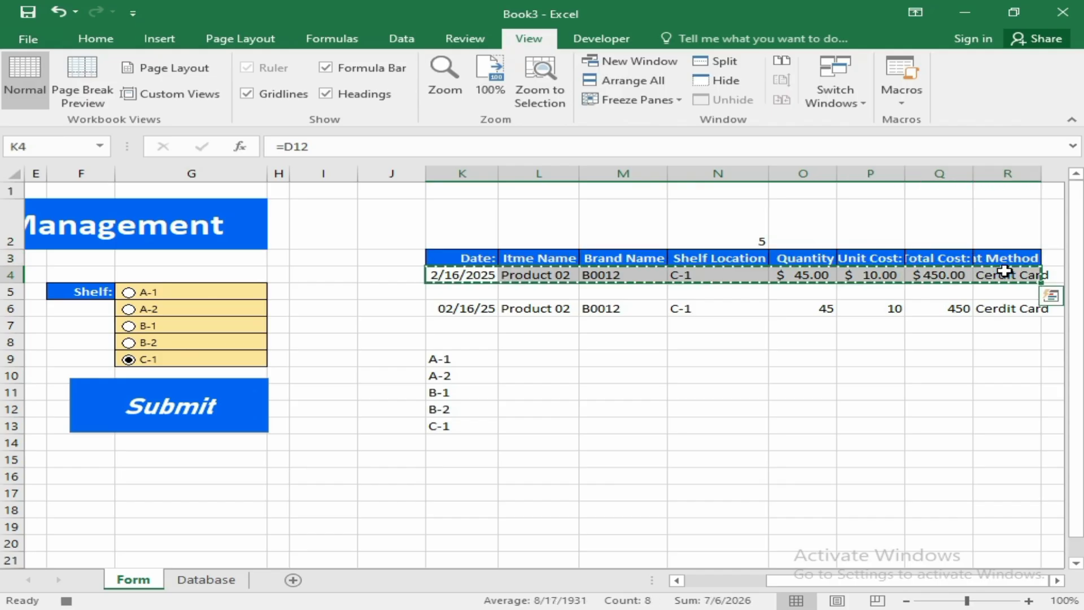
pyautogui.click(464, 317)
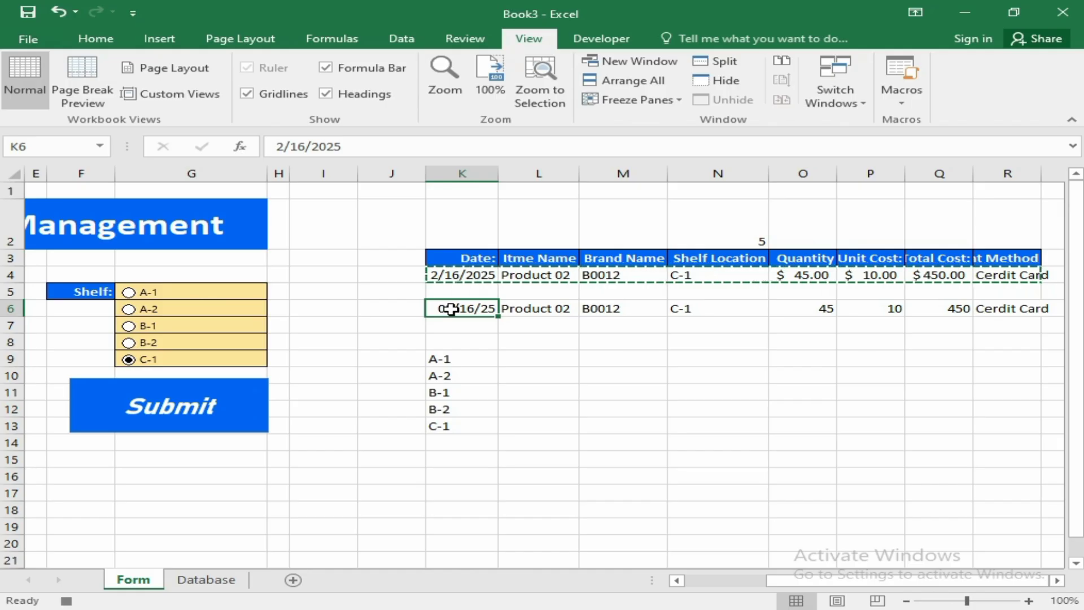
pyautogui.rightClick(452, 312)
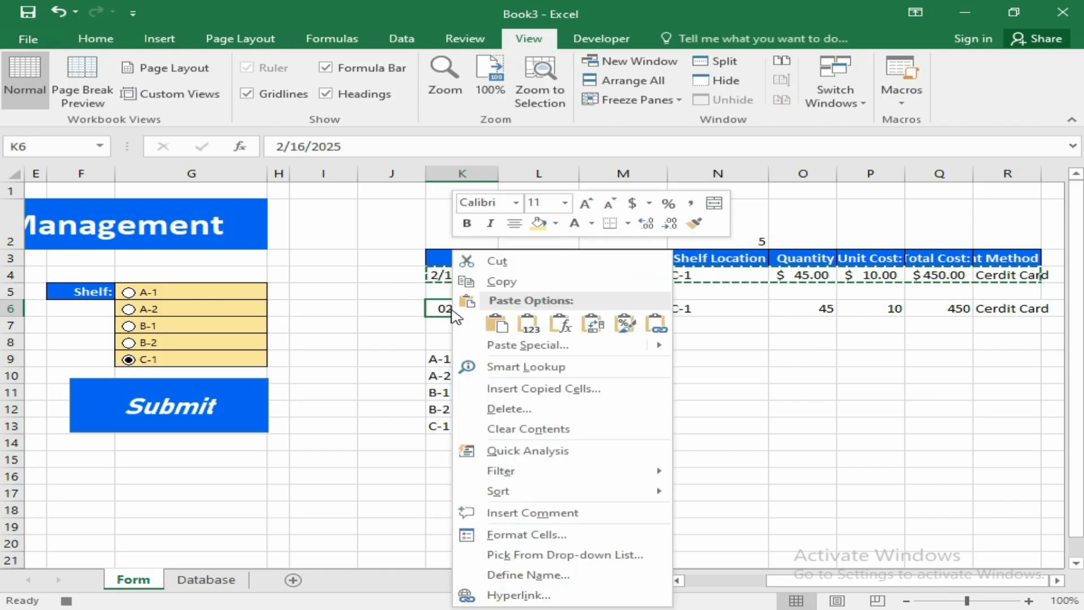
pyautogui.click(527, 323)
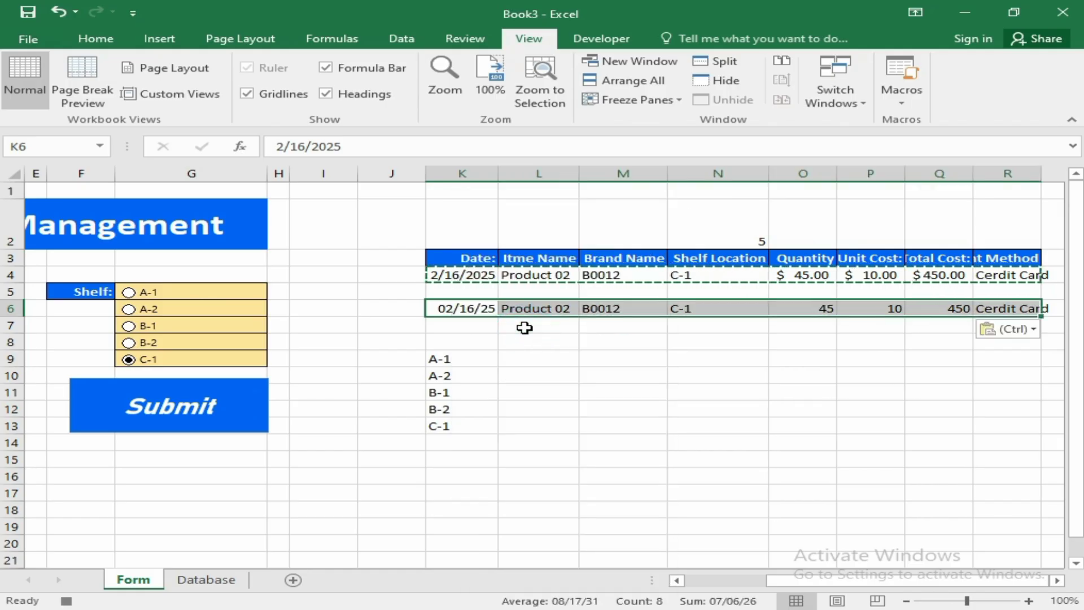
# - Copy the values row K6:R6 and insert the copied cells at B3 of the Database sheet, shifting cells down
pyautogui.hotkey('ctrl', 'c')
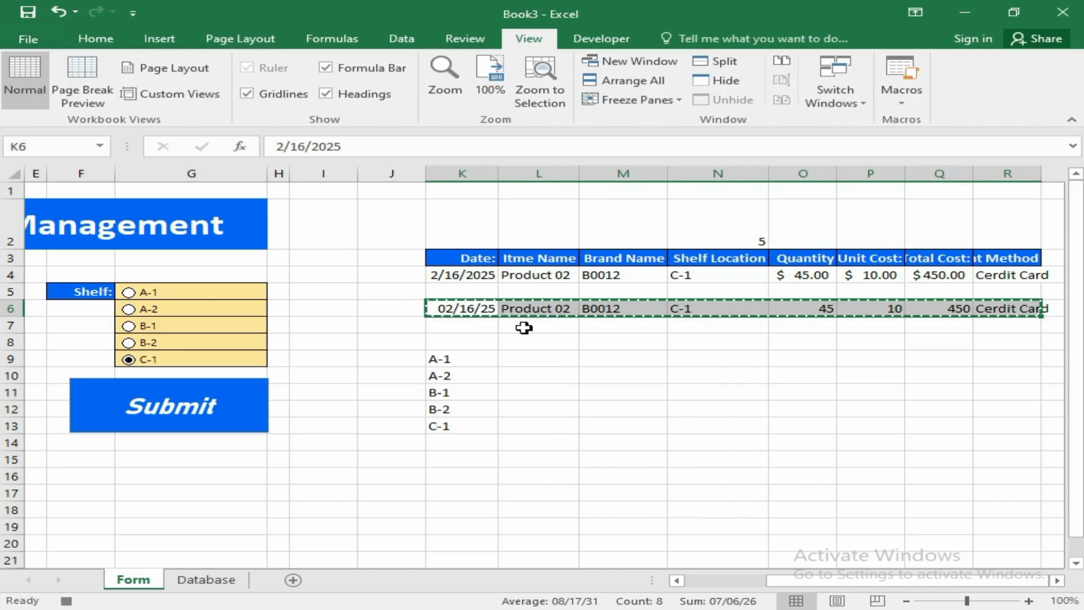
pyautogui.click(188, 582)
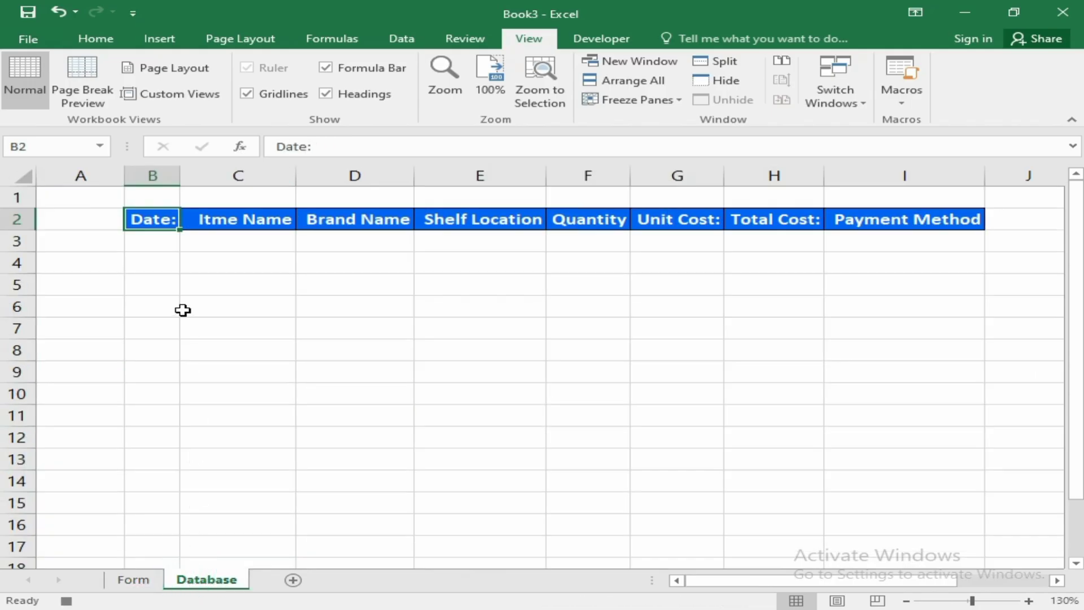
pyautogui.click(155, 240)
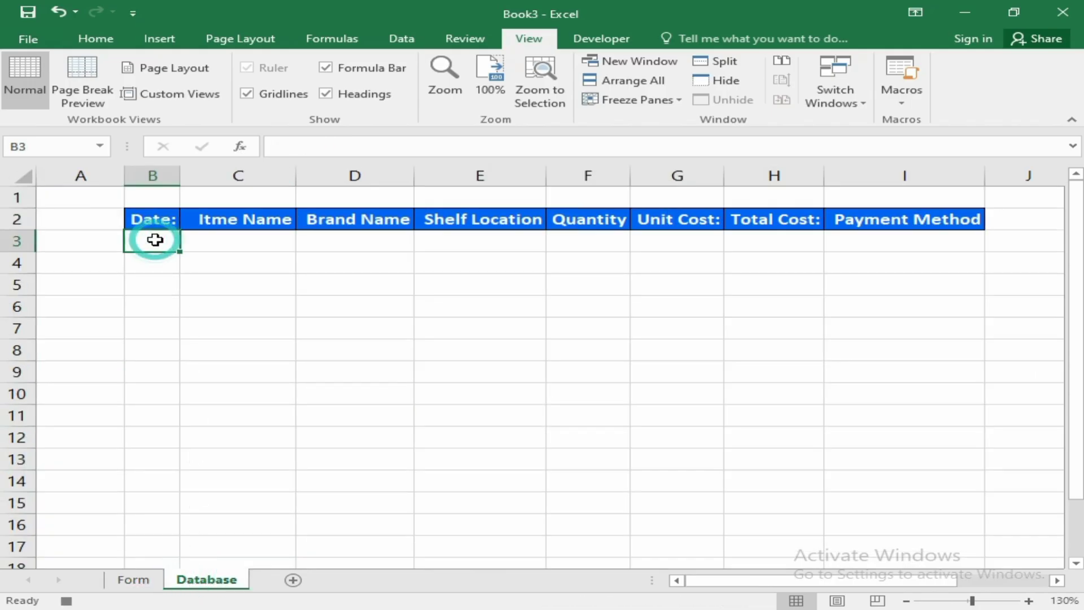
pyautogui.click(97, 40)
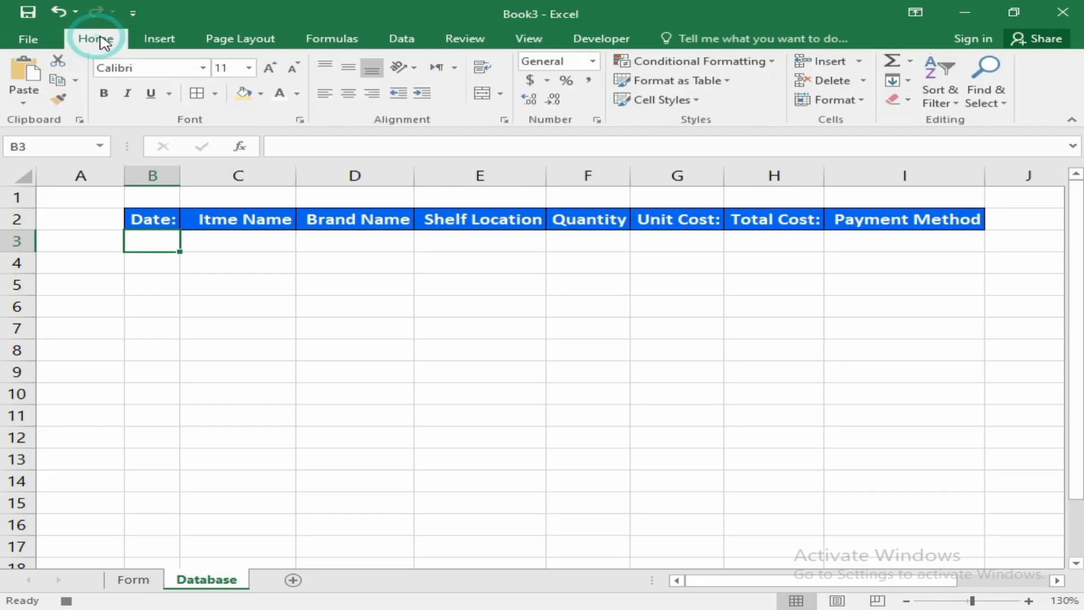
pyautogui.click(859, 61)
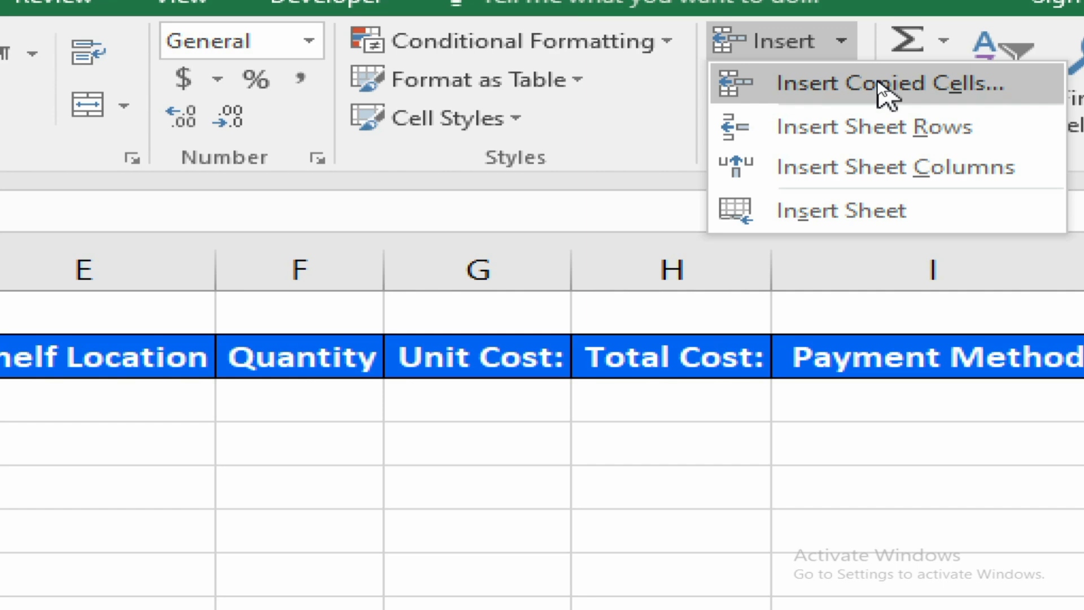
pyautogui.click(884, 90)
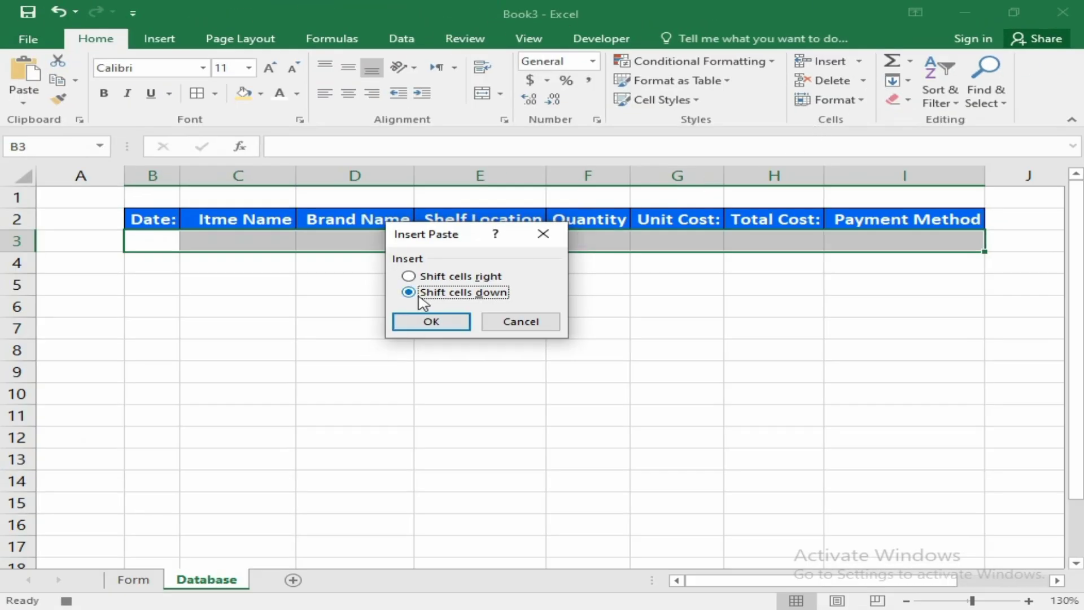
pyautogui.click(430, 323)
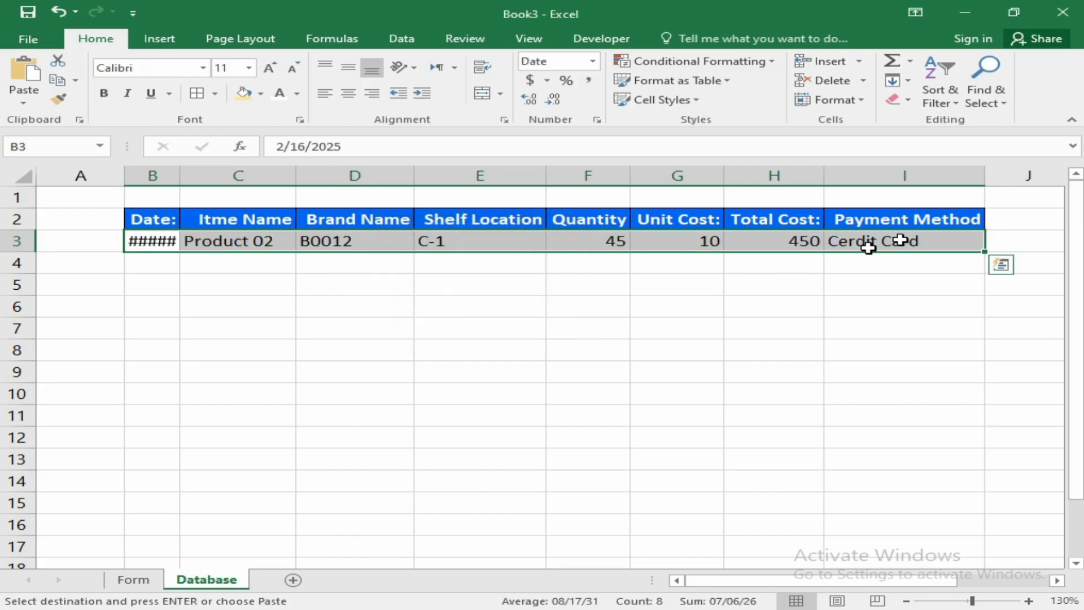
# - Clear the Itme, Brand, Qty, Unit Cost, Date and Payment entries on the Form sheet, leaving cell D5 selected
pyautogui.click(130, 580)
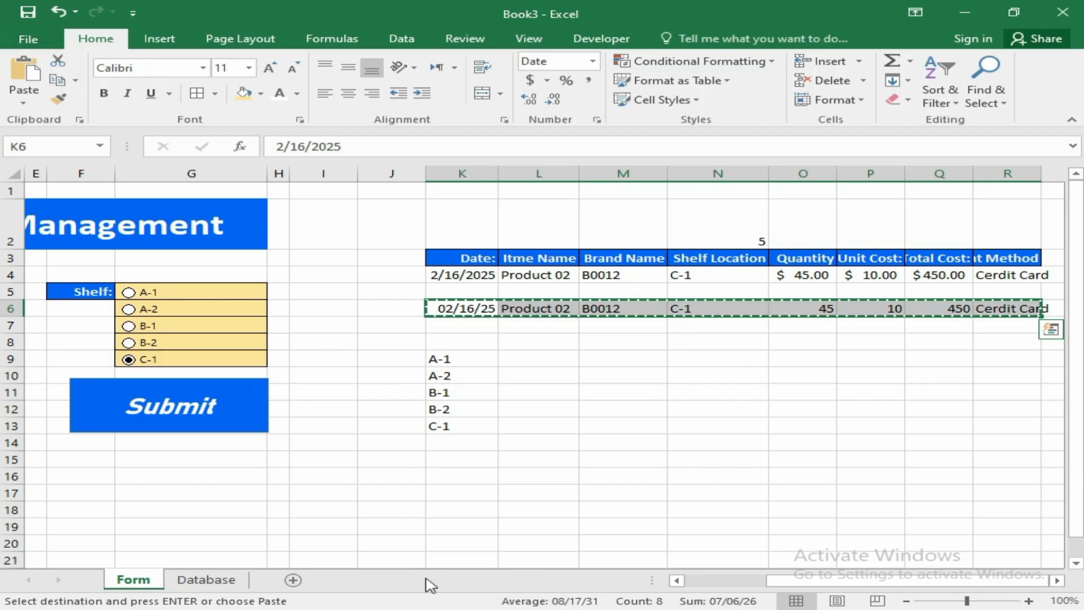
pyautogui.moveTo(825, 585); pyautogui.dragTo(686, 582)
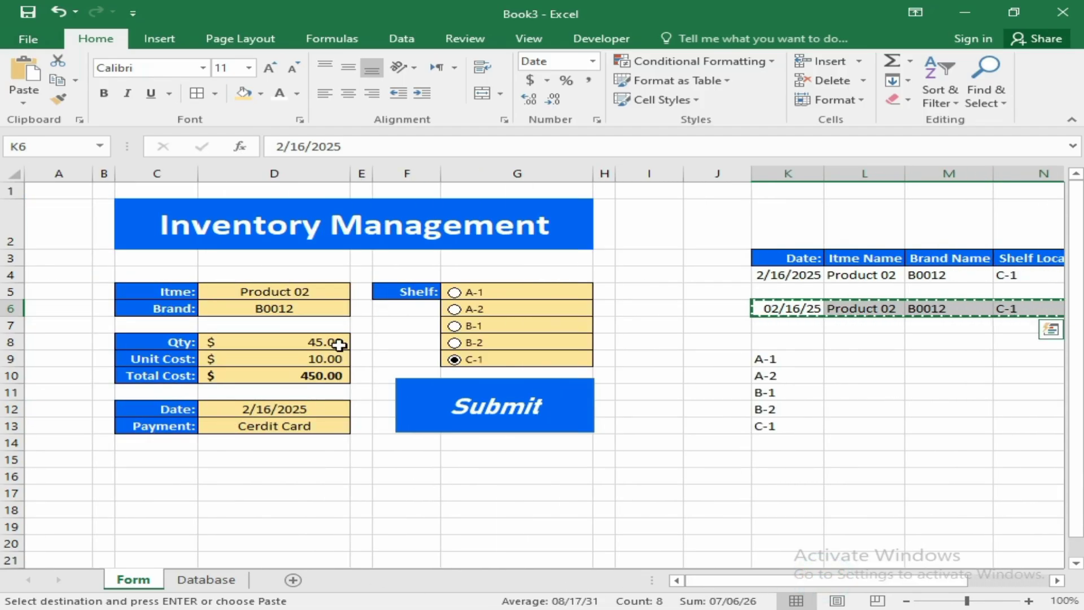
pyautogui.click(306, 290)
pyautogui.keyDown('ctrl'); pyautogui.click(286, 310); pyautogui.keyUp('ctrl')
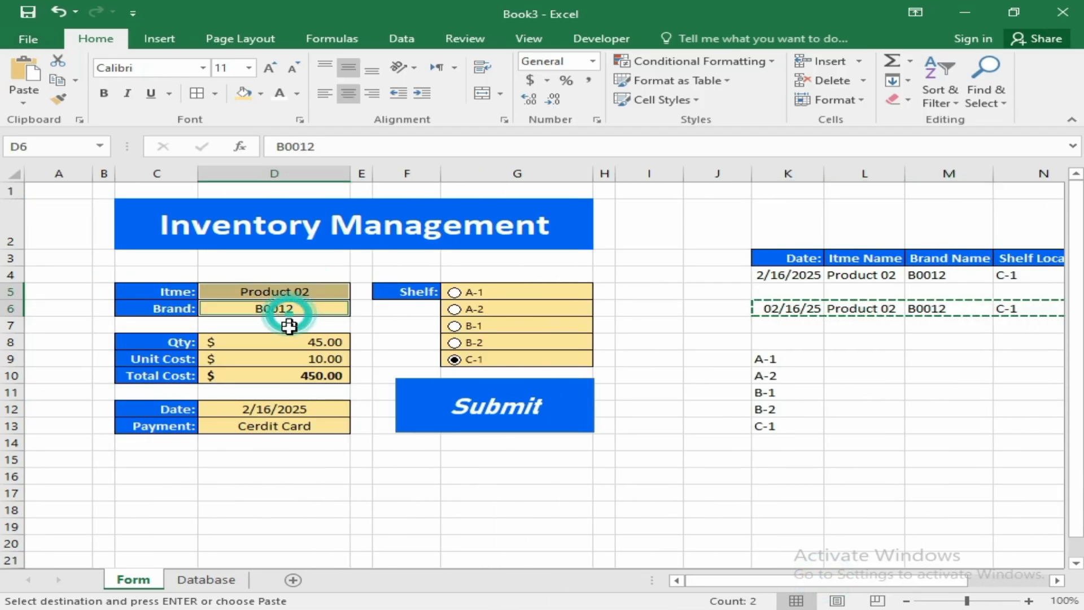
pyautogui.keyDown('ctrl'); pyautogui.click(291, 343); pyautogui.keyUp('ctrl')
pyautogui.keyDown('ctrl'); pyautogui.click(279, 358); pyautogui.keyUp('ctrl')
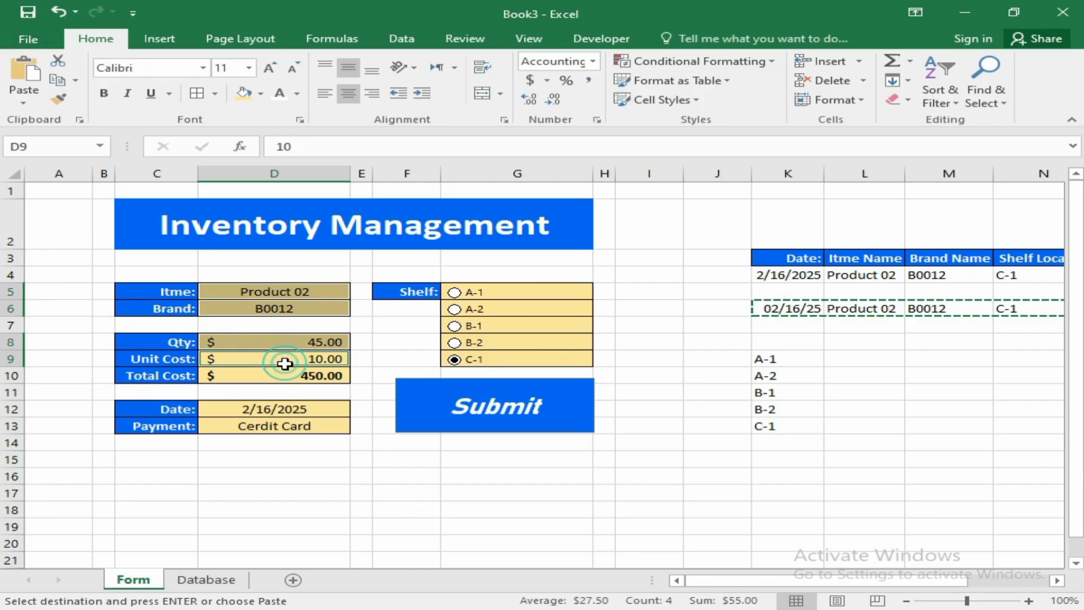
pyautogui.keyDown('ctrl'); pyautogui.click(278, 411); pyautogui.keyUp('ctrl')
pyautogui.keyDown('ctrl'); pyautogui.click(300, 427); pyautogui.keyUp('ctrl')
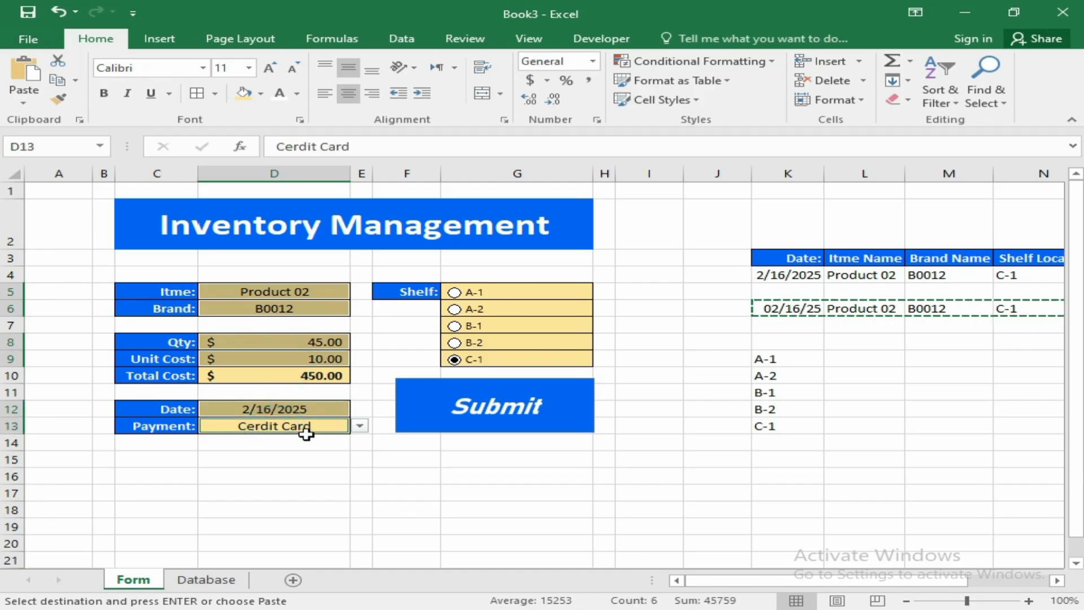
pyautogui.press('Delete')
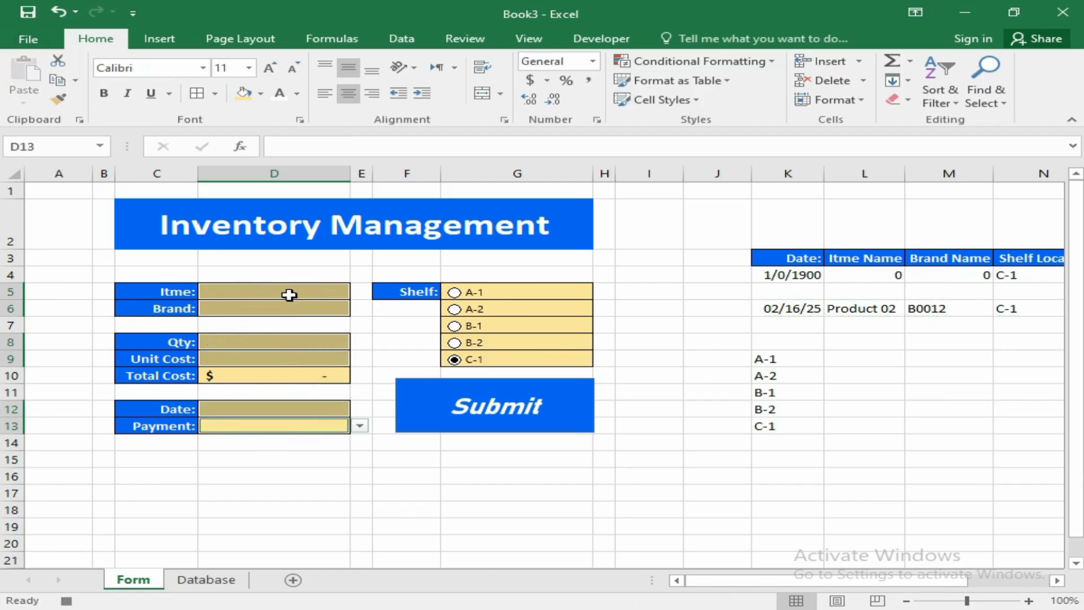
pyautogui.click(289, 294)
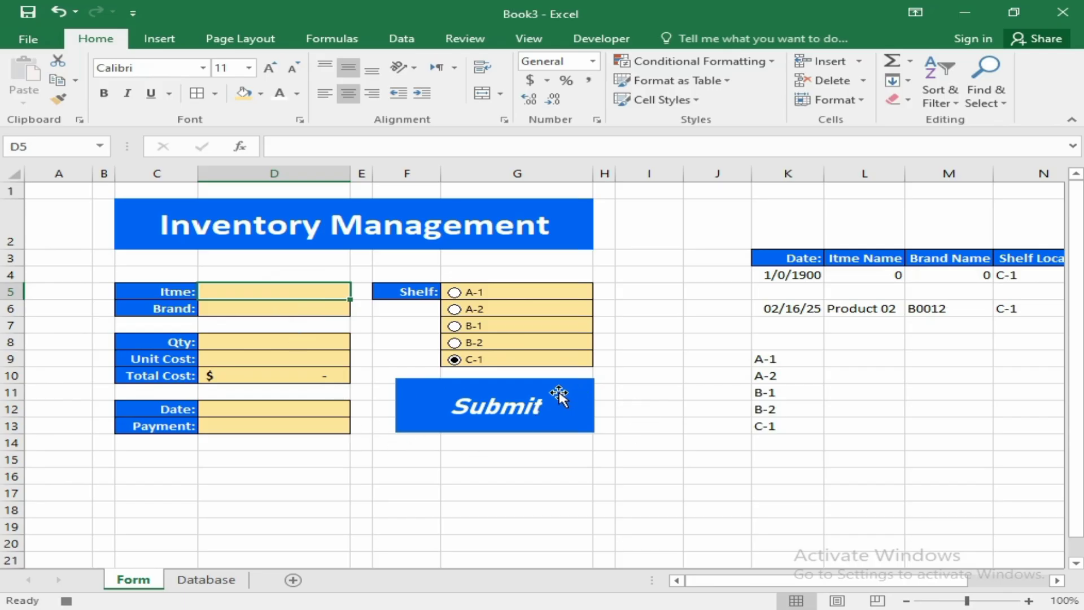
# - Stop recording the macro
pyautogui.click(520, 42)
pyautogui.click(902, 97)
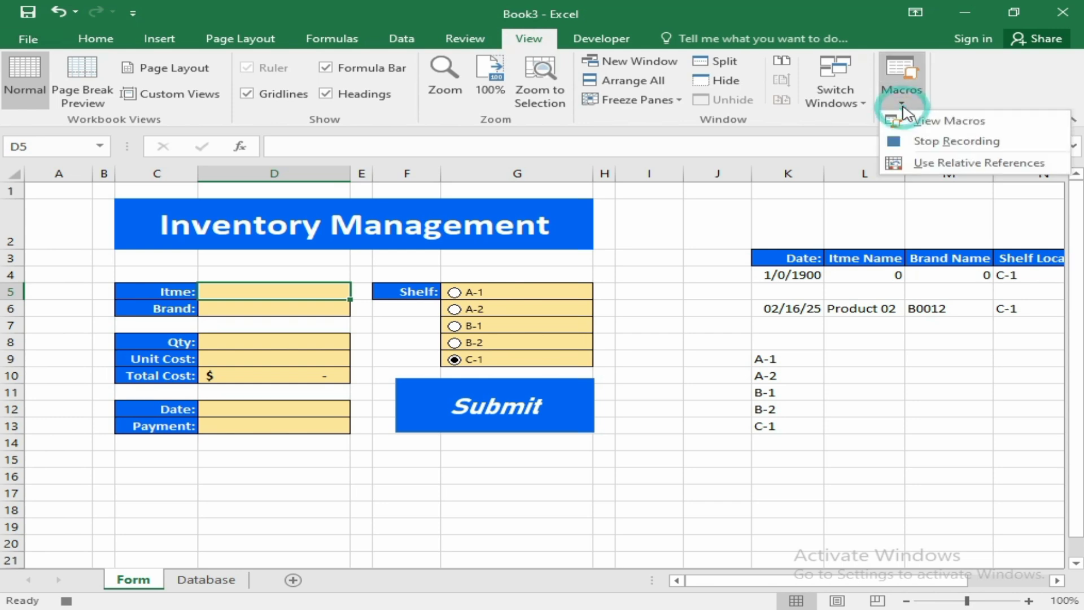
pyautogui.click(907, 144)
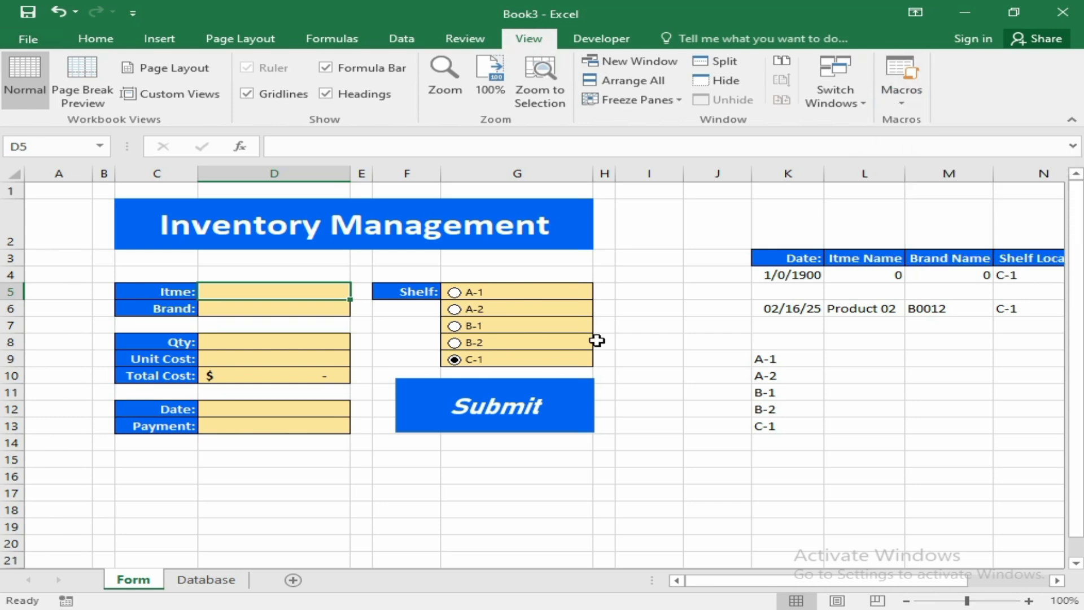
# - Assign the recorded Macro6 to the Submit button shape on the Form sheet
pyautogui.click(505, 386)
pyautogui.rightClick(506, 389)
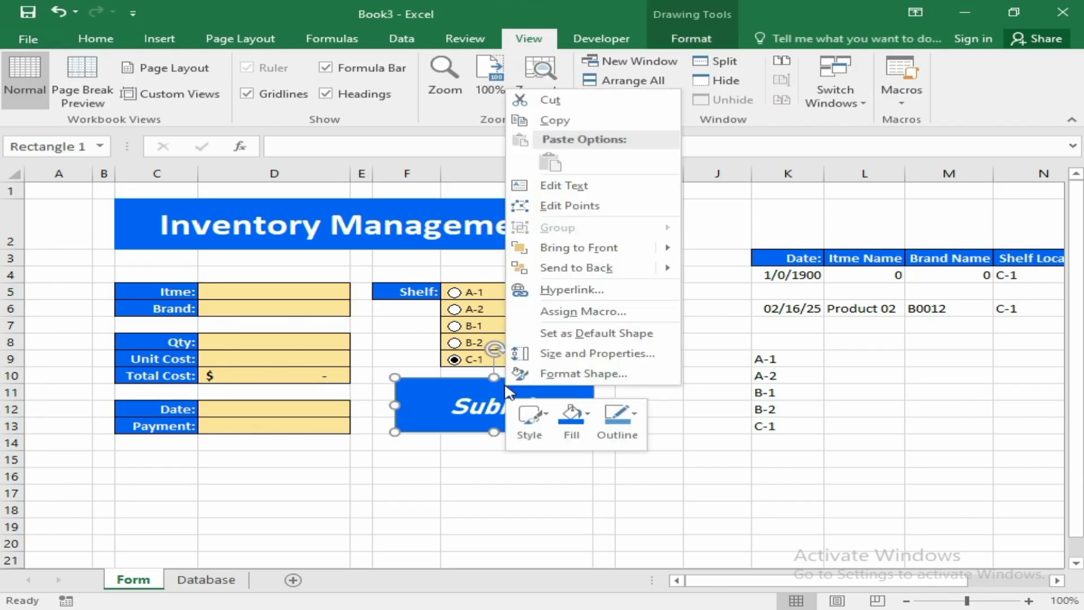
pyautogui.click(574, 312)
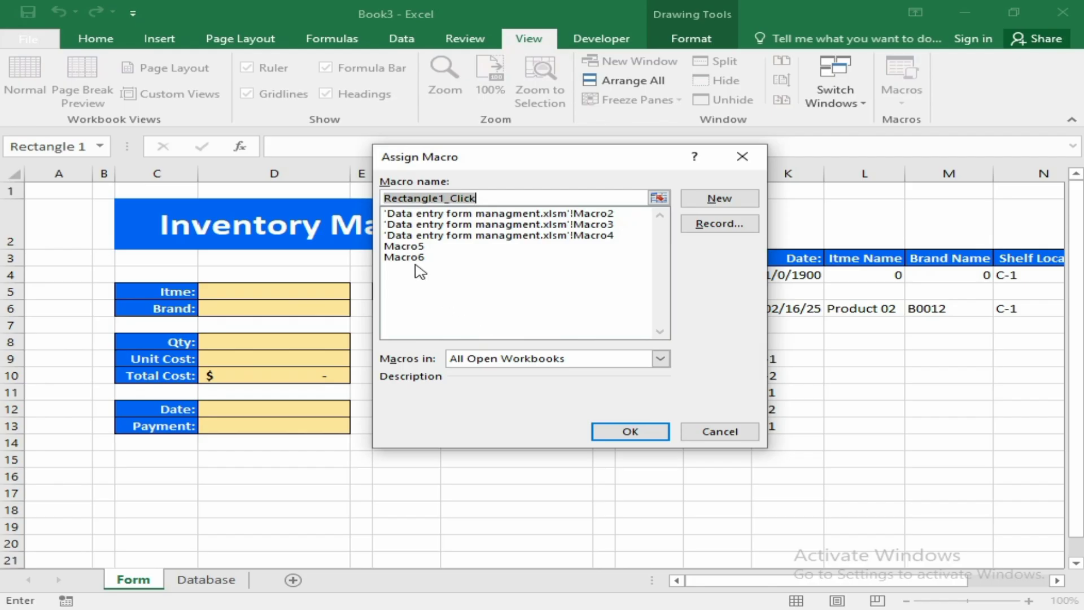
pyautogui.click(414, 259)
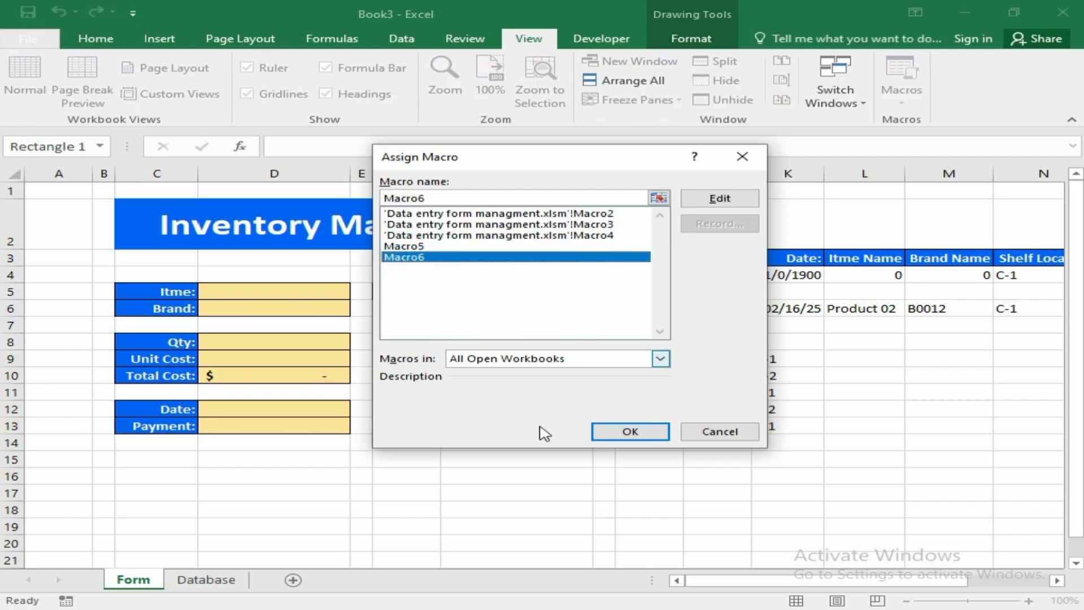
pyautogui.click(630, 431)
pyautogui.click(616, 391)
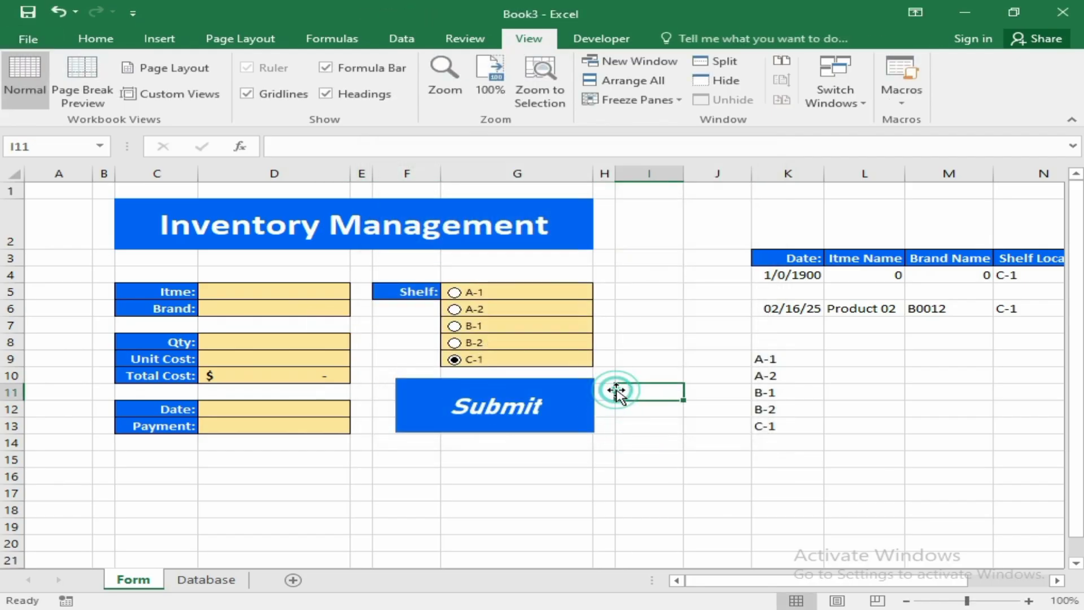
# - Hide all columns of the Form sheet from J through the last column, XFD
pyautogui.click(716, 174)
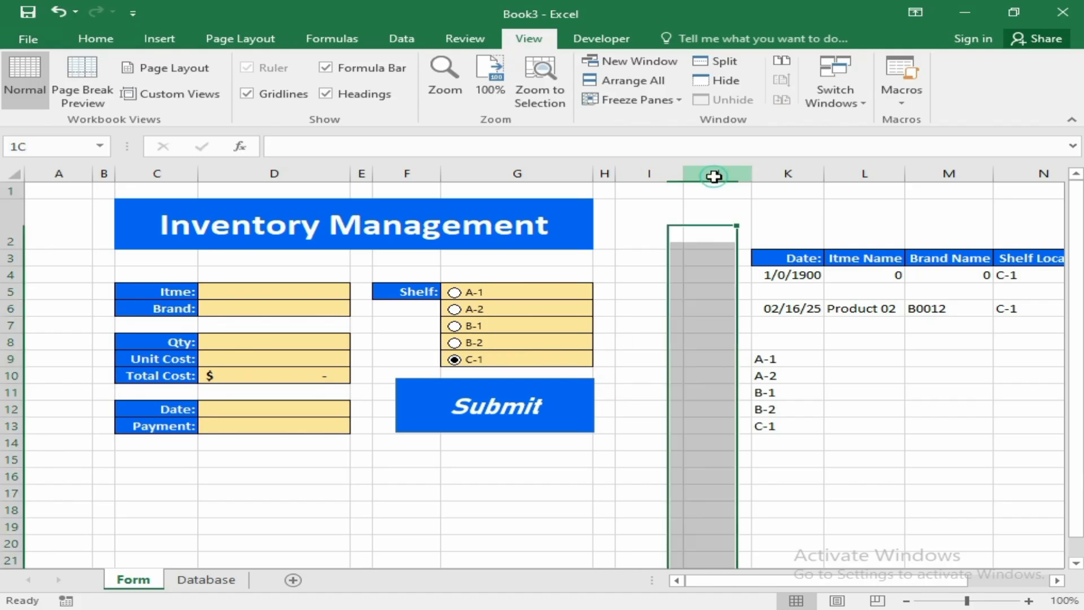
pyautogui.click(668, 171)
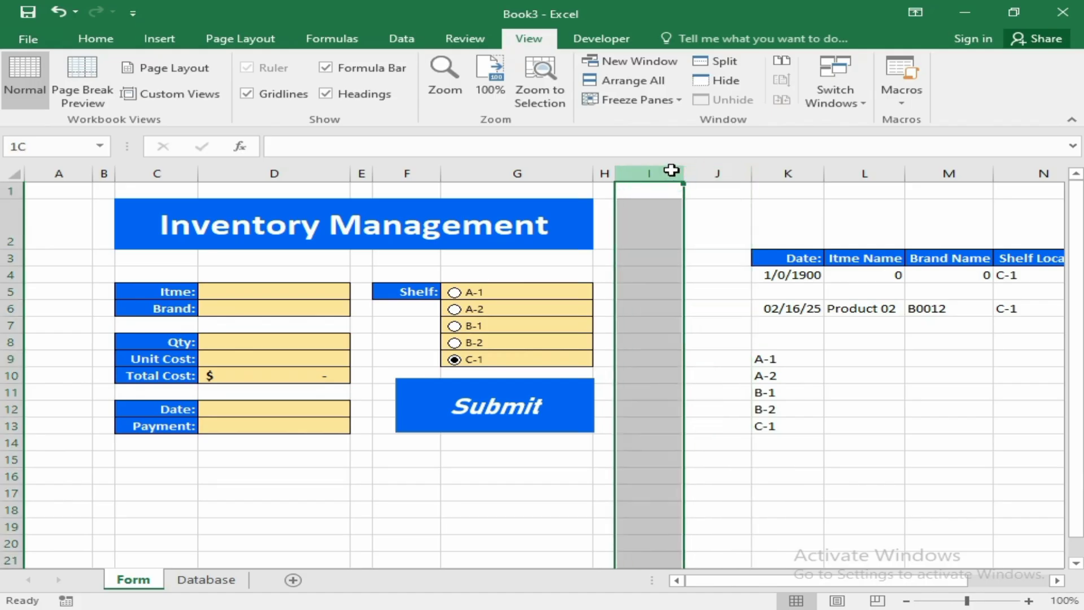
pyautogui.moveTo(704, 175); pyautogui.dragTo(1080, 146)
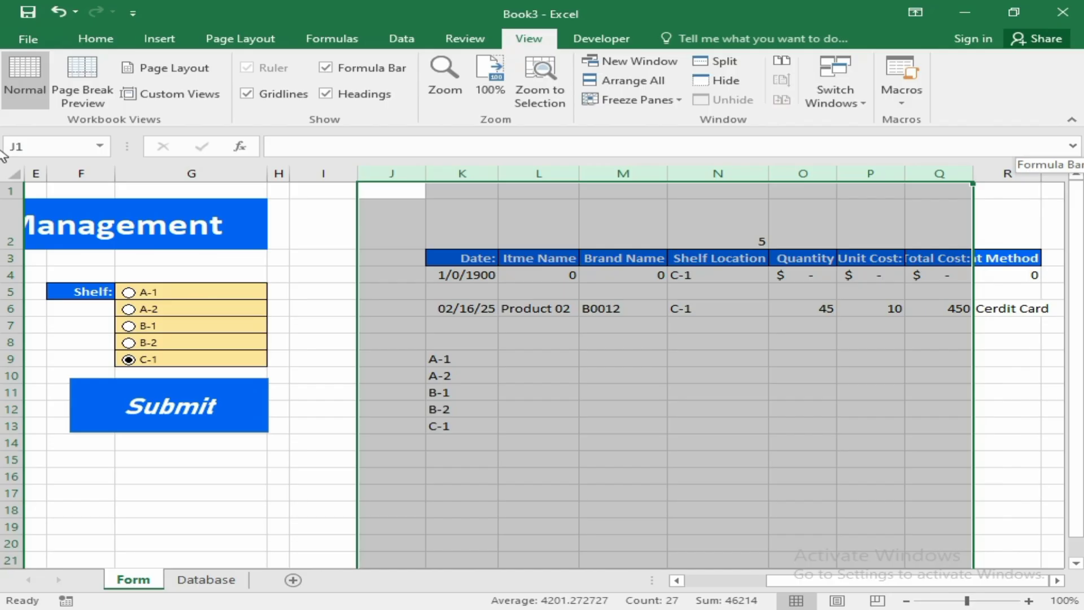
pyautogui.hotkey('ctrl', 'shift', 'Right')
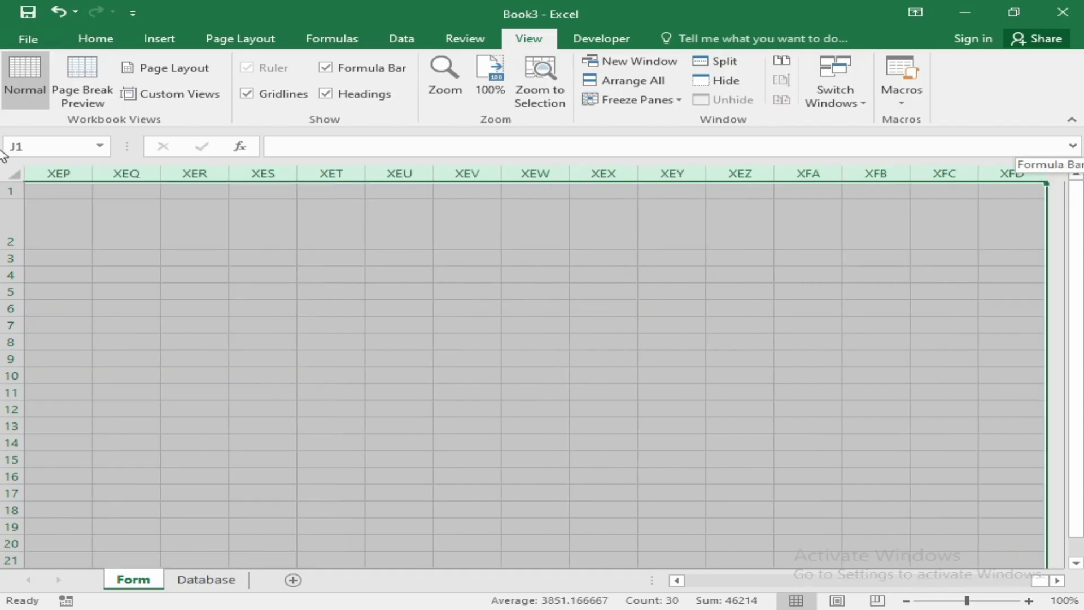
pyautogui.hotkey('ctrl', '0')
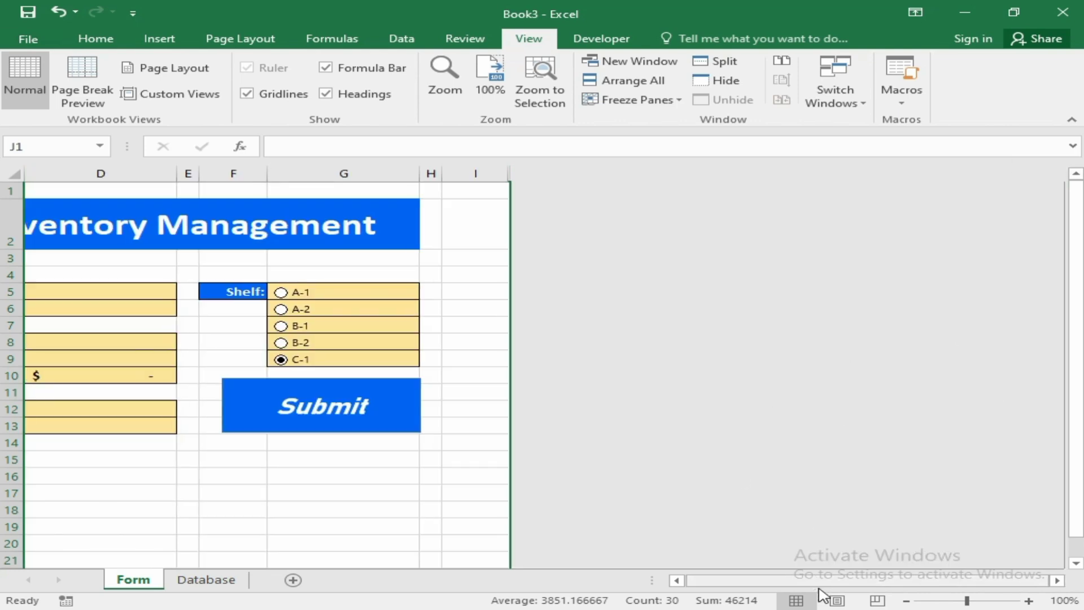
pyautogui.moveTo(819, 582); pyautogui.dragTo(547, 539)
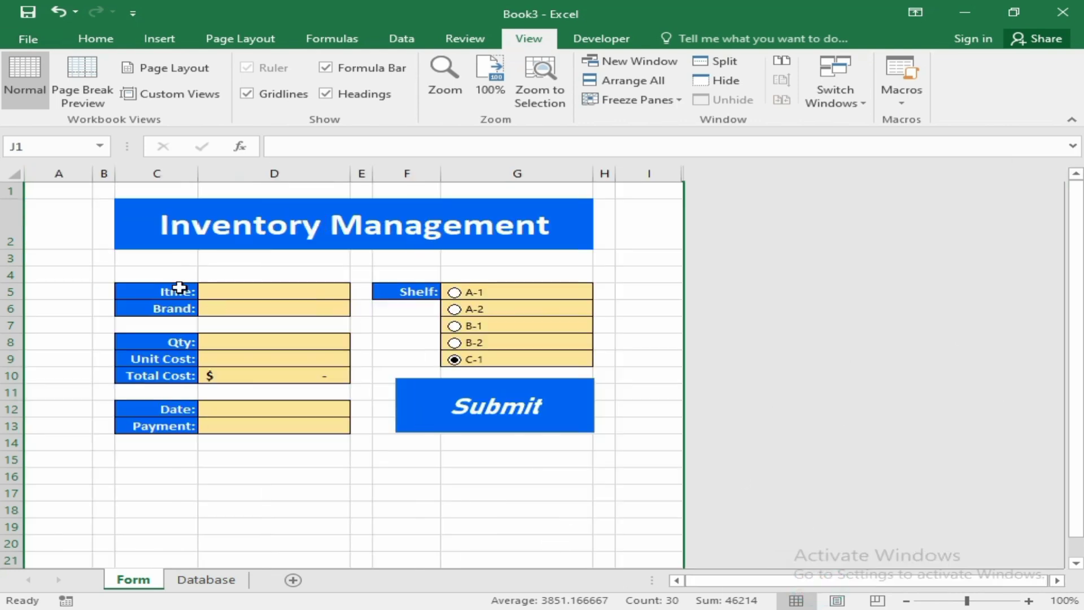
# - Apply outside borders around the form area B1:H14
pyautogui.click(78, 211)
pyautogui.moveTo(98, 190); pyautogui.dragTo(447, 211)
pyautogui.moveTo(595, 230); pyautogui.dragTo(592, 446)
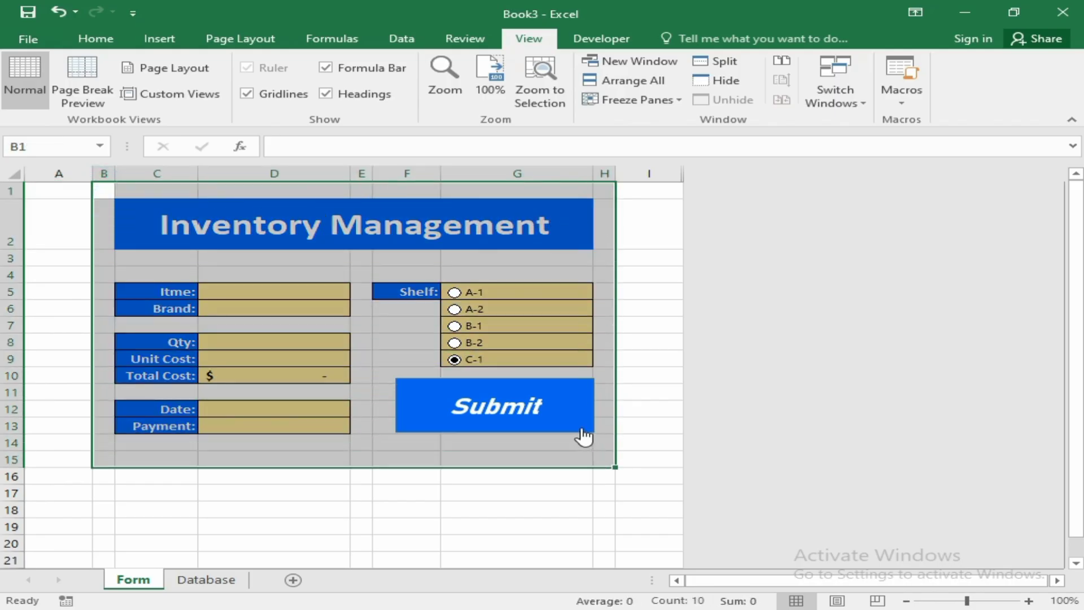
pyautogui.hotkey('shift', 'Up')
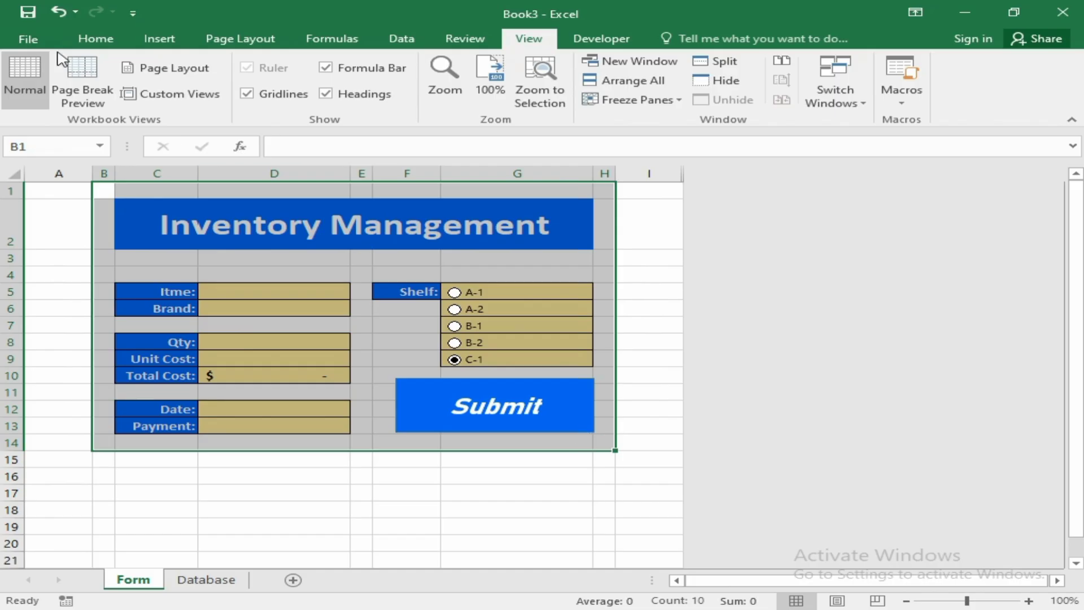
pyautogui.click(151, 39)
pyautogui.click(95, 38)
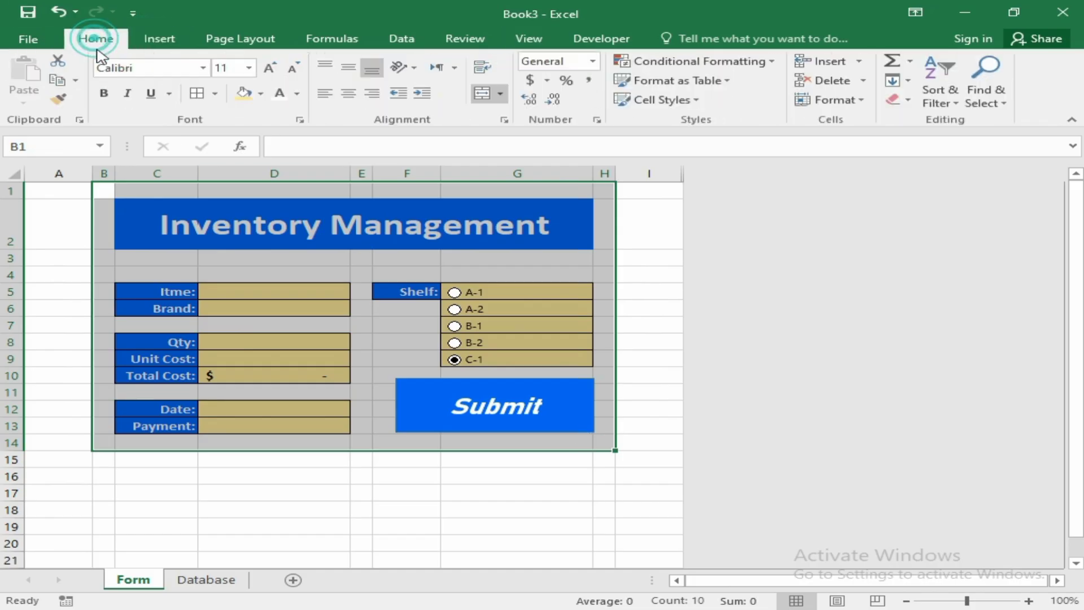
pyautogui.click(214, 93)
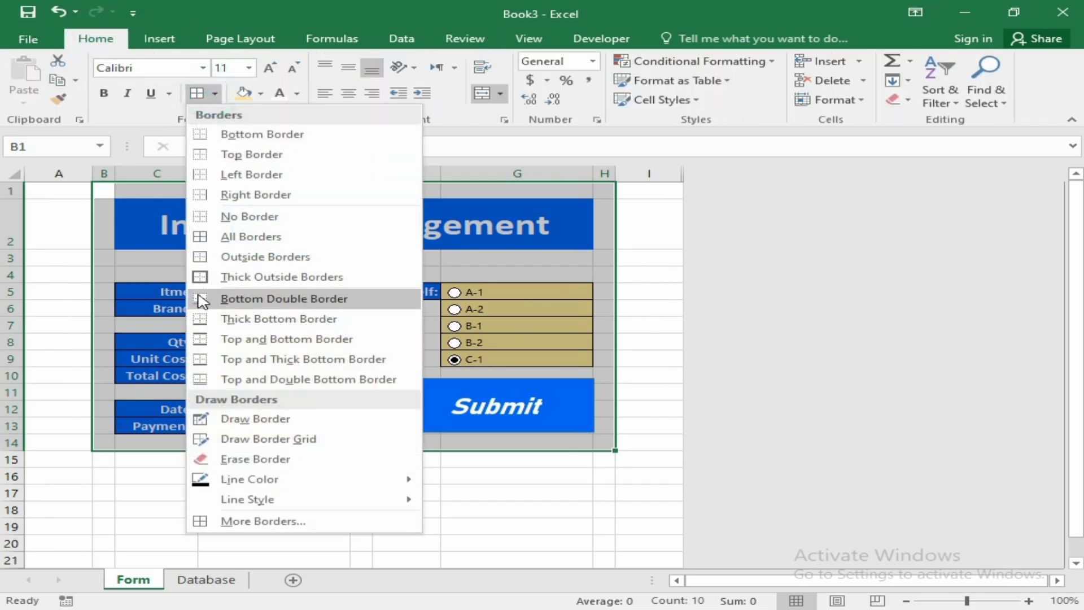
pyautogui.click(213, 257)
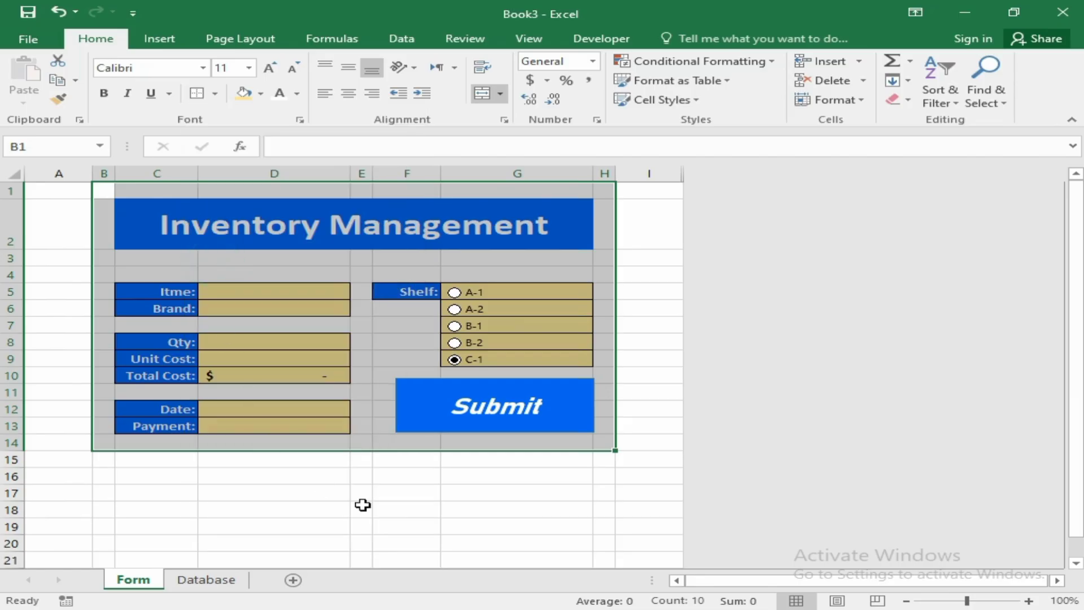
pyautogui.click(419, 505)
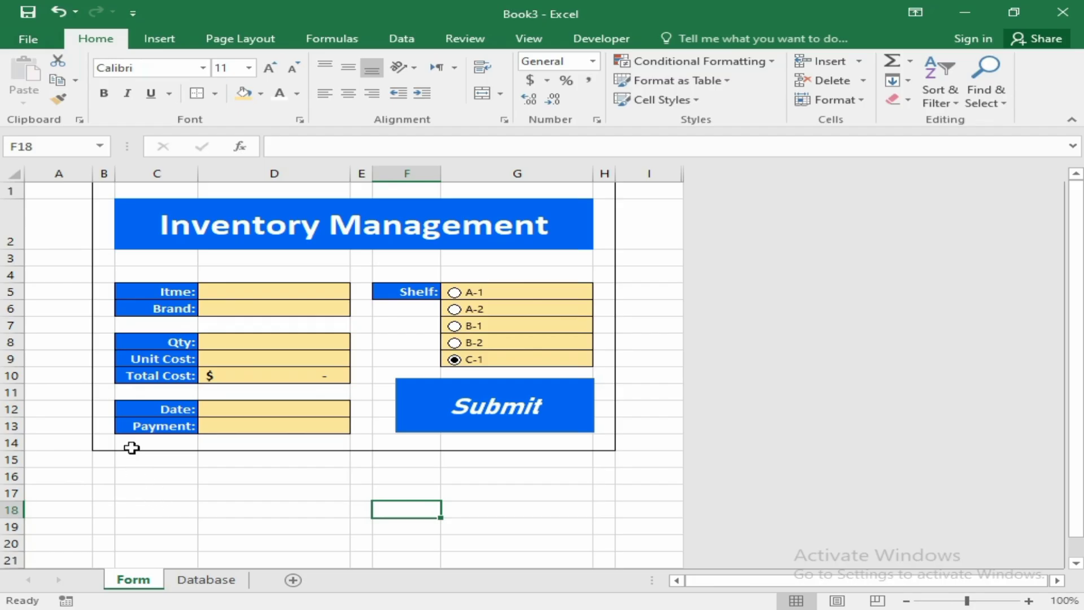
# - Turn off the gridlines on the Form sheet
pyautogui.click(525, 39)
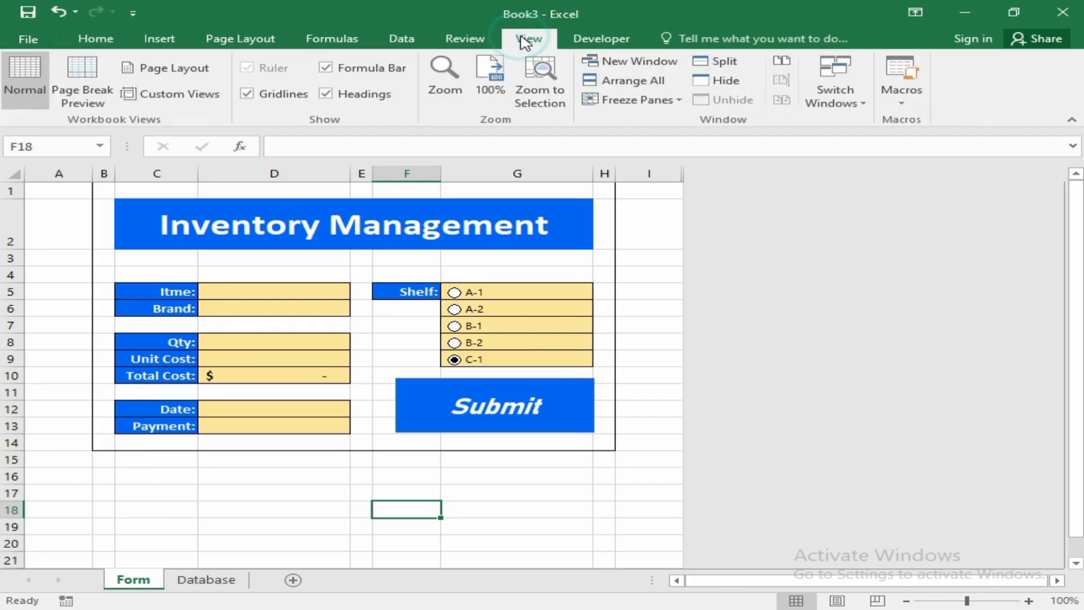
pyautogui.click(247, 94)
pyautogui.click(503, 514)
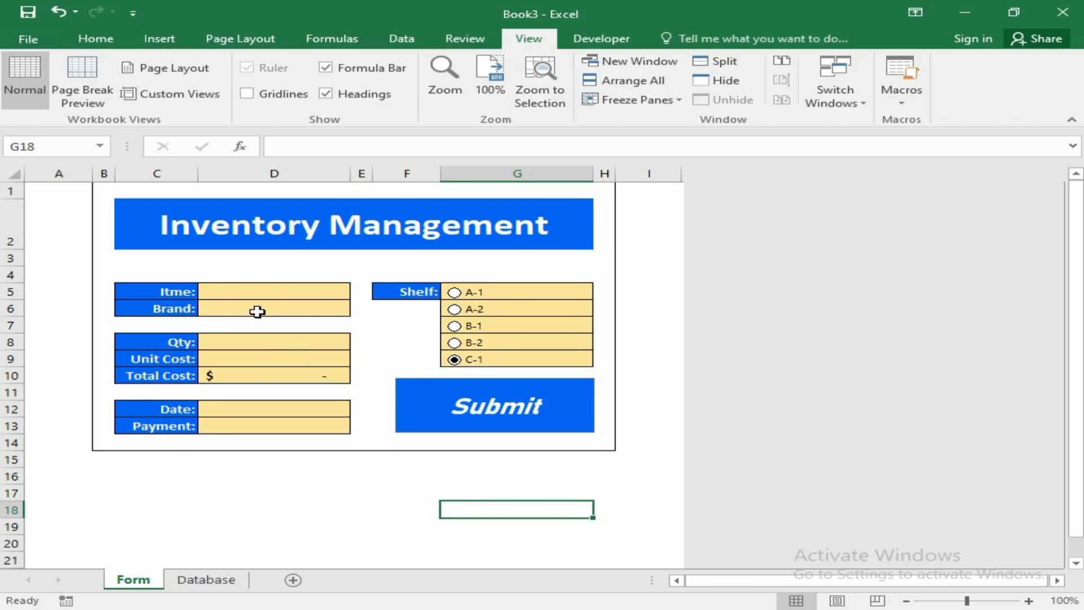
# - Enter Product25 as the Itme and C0012 as the Brand in the form
pyautogui.click(252, 292)
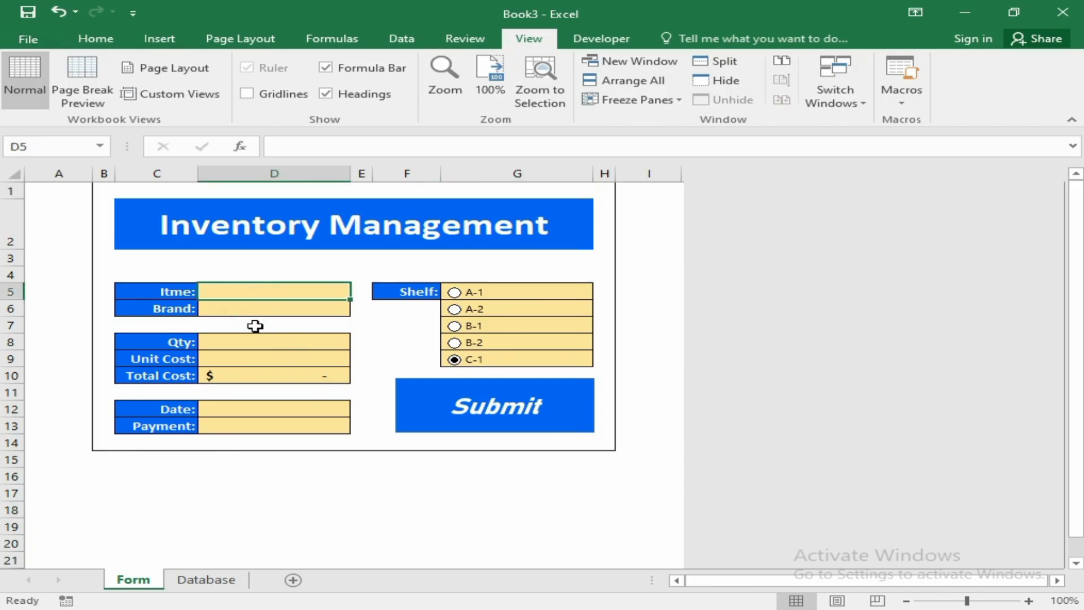
pyautogui.keyDown('ctrl'); pyautogui.scroll(2, 254, 323); pyautogui.keyUp('ctrl')
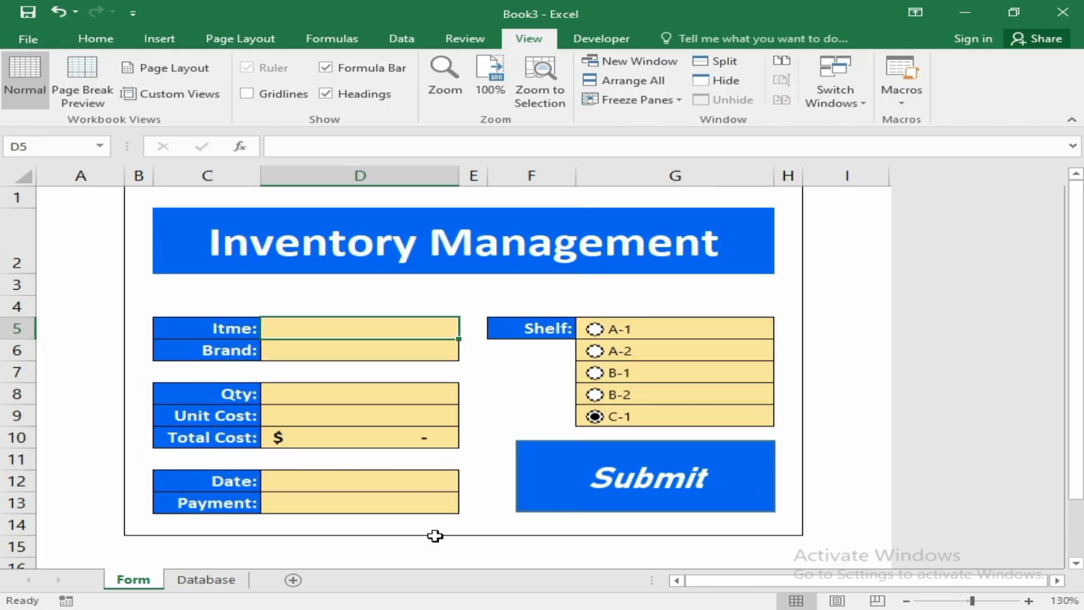
pyautogui.write('Product')
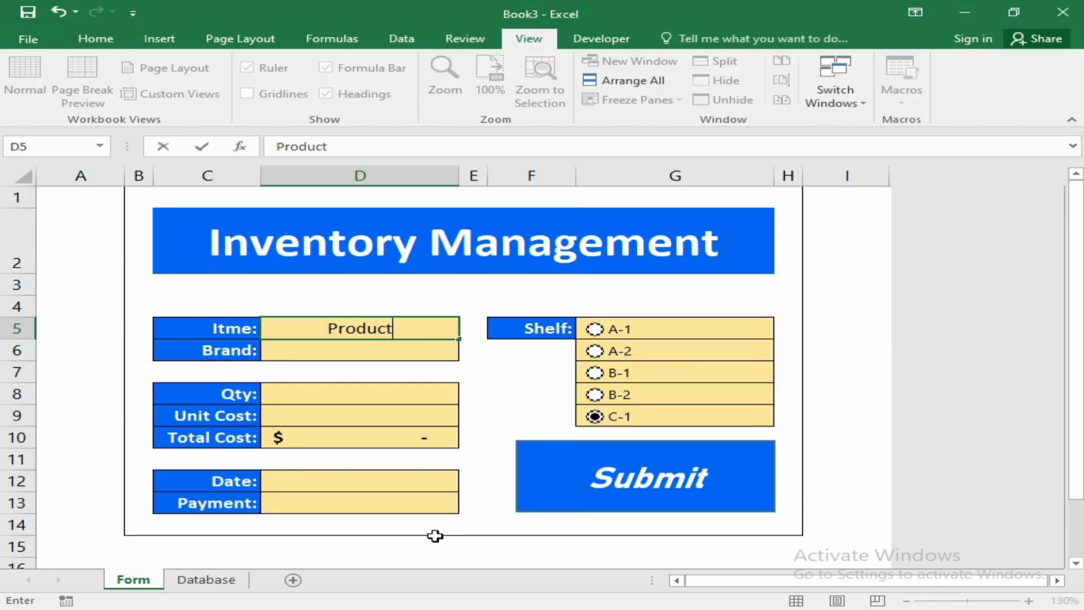
pyautogui.write('22')
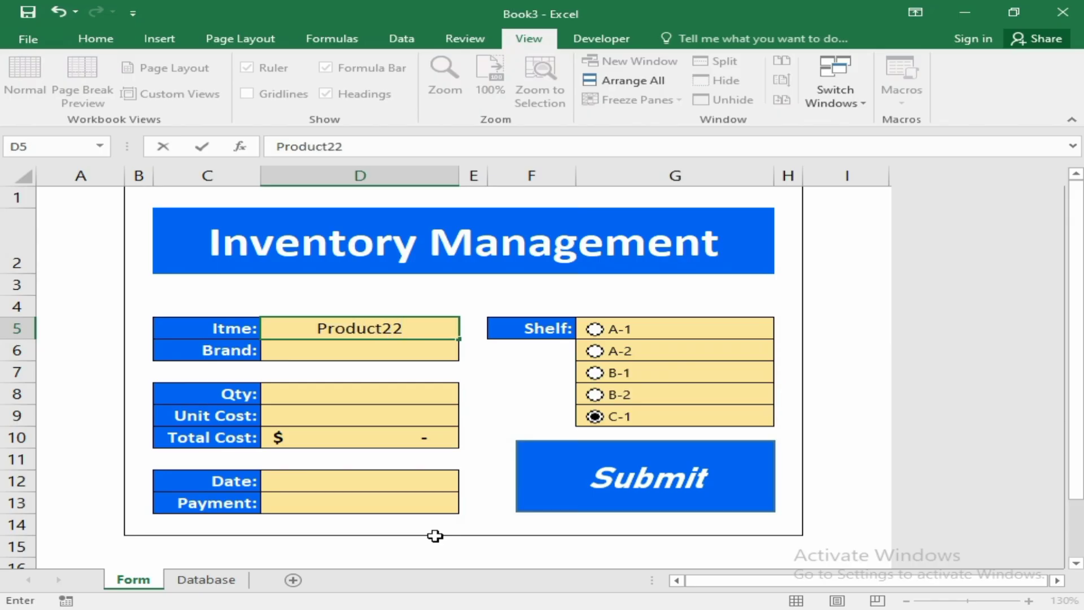
pyautogui.press('BackSpace')
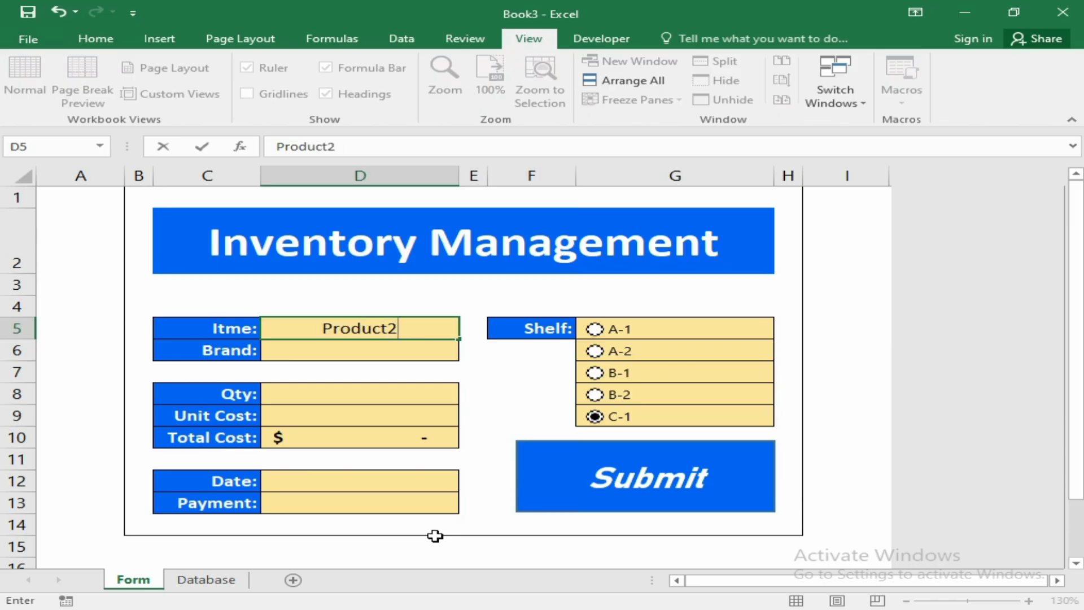
pyautogui.write('5')
pyautogui.press('Return')
pyautogui.press('Return')
pyautogui.press('Up')
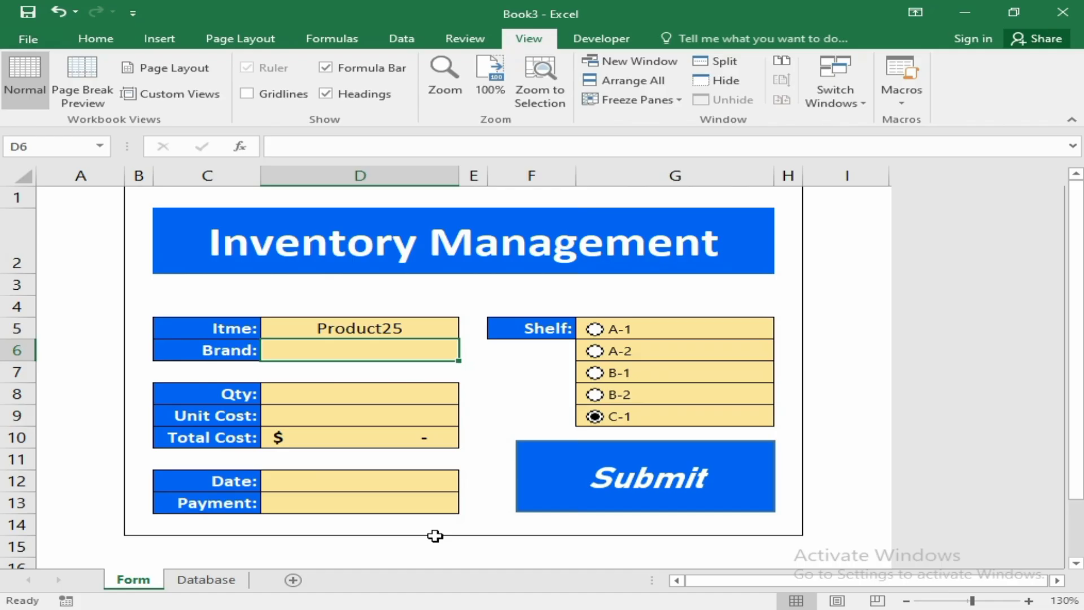
pyautogui.write('C')
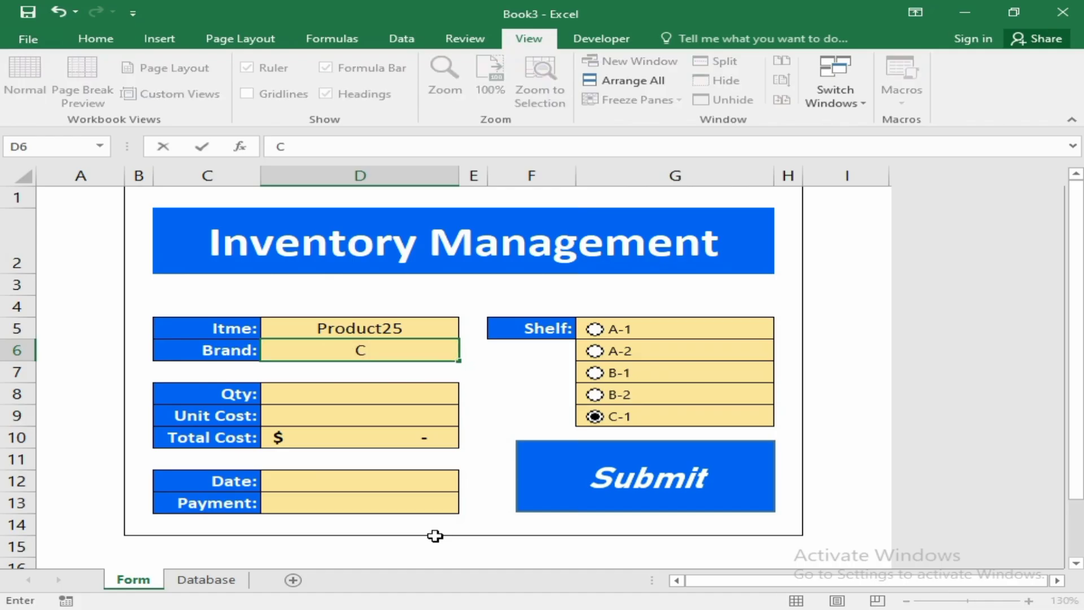
pyautogui.write('0012')
pyautogui.press('Return')
pyautogui.press('Return')
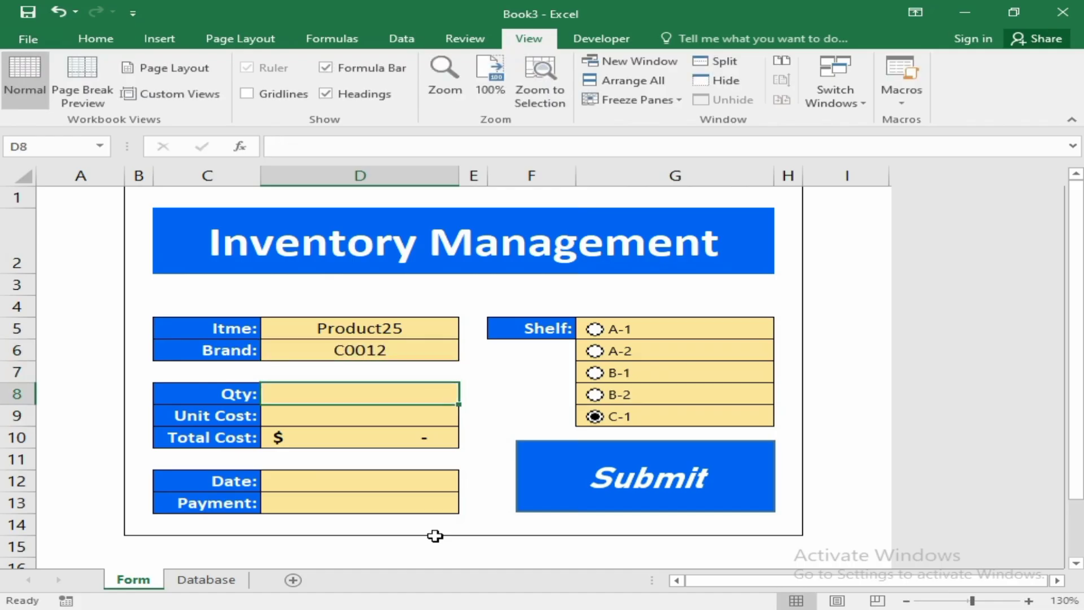
# - Enter a Qty of 78 and a Unit Cost of 1.5 in the form
pyautogui.write('78')
pyautogui.press('Return')
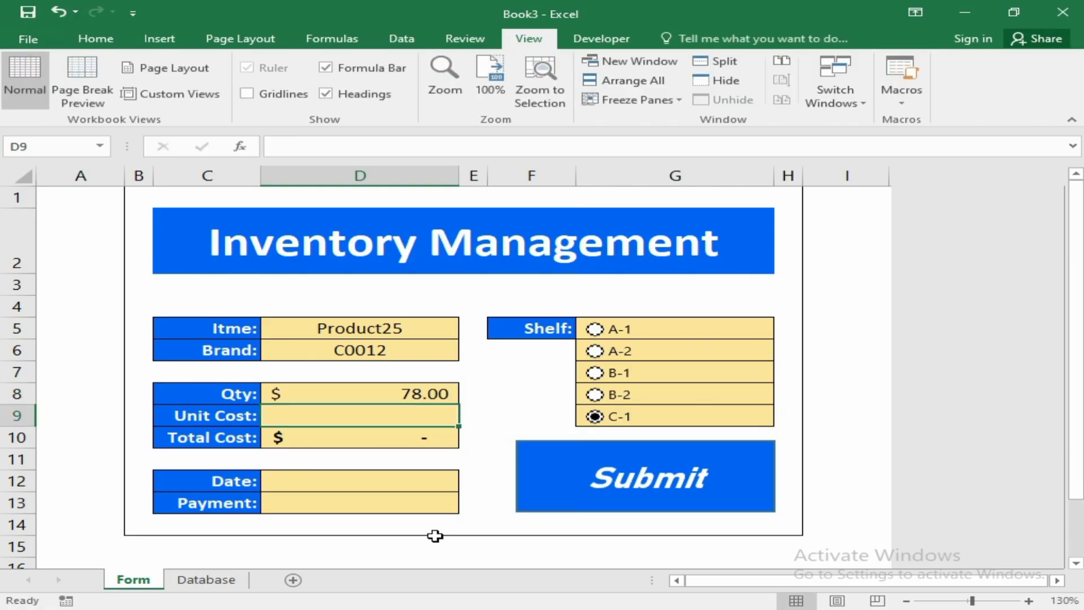
pyautogui.write('1.5')
pyautogui.press('Return')
pyautogui.press('Return')
pyautogui.press('Return')
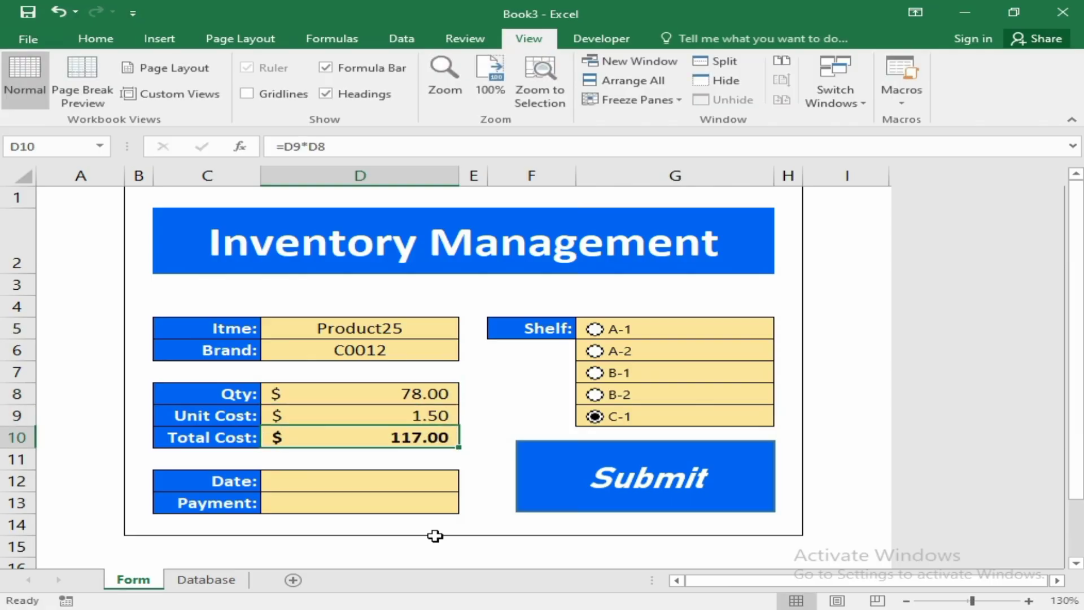
# - Complete the record with the current date 2/16/2025, Debit Card as Payment and shelf B-1
pyautogui.hotkey('ctrl', ';')
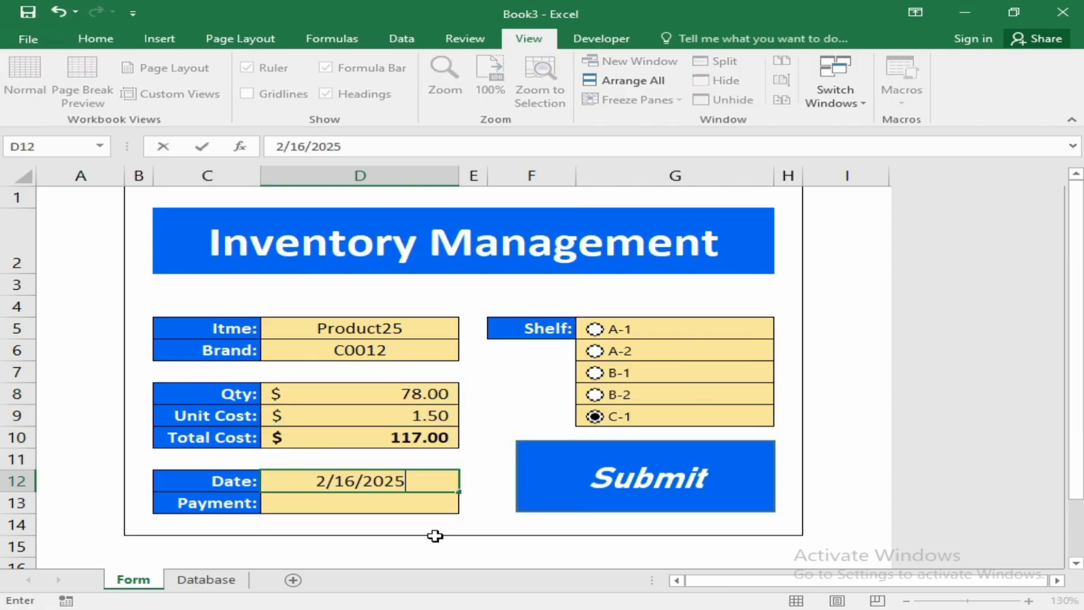
pyautogui.press('Return')
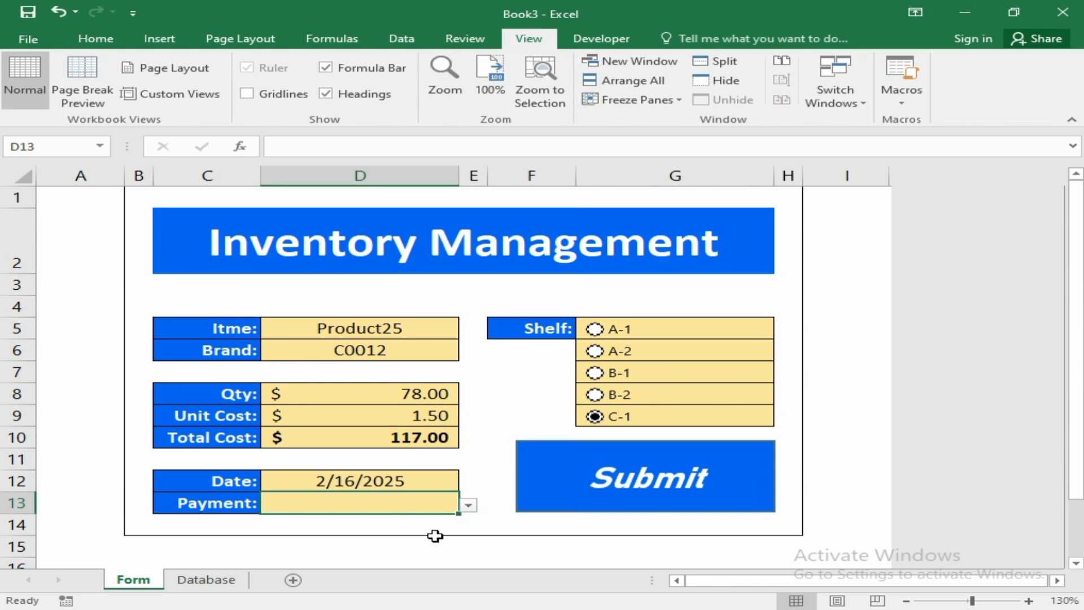
pyautogui.hotkey('alt', 'Down')
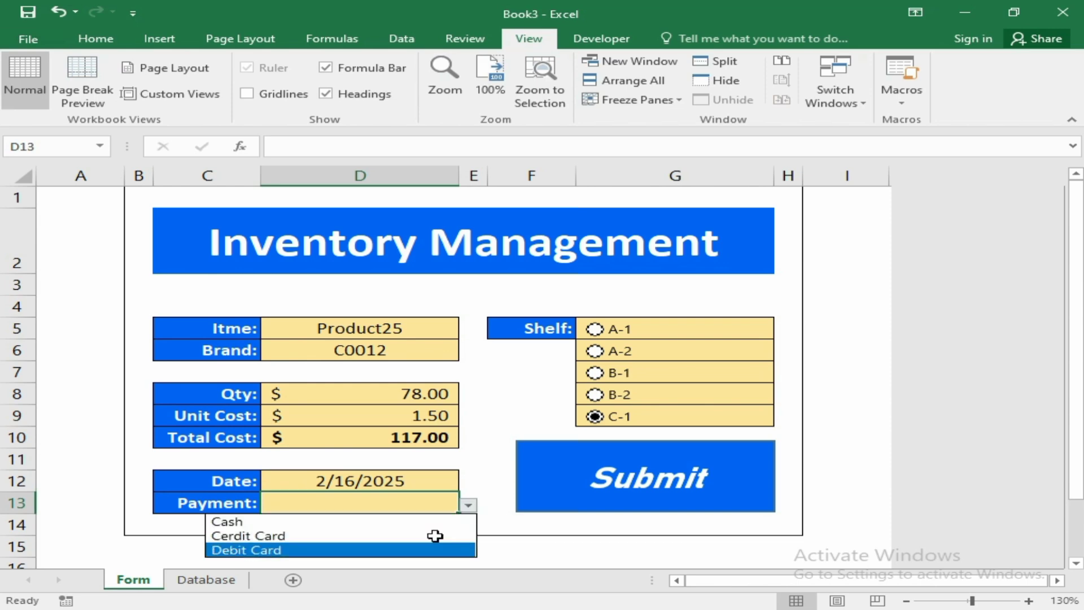
pyautogui.press('Return')
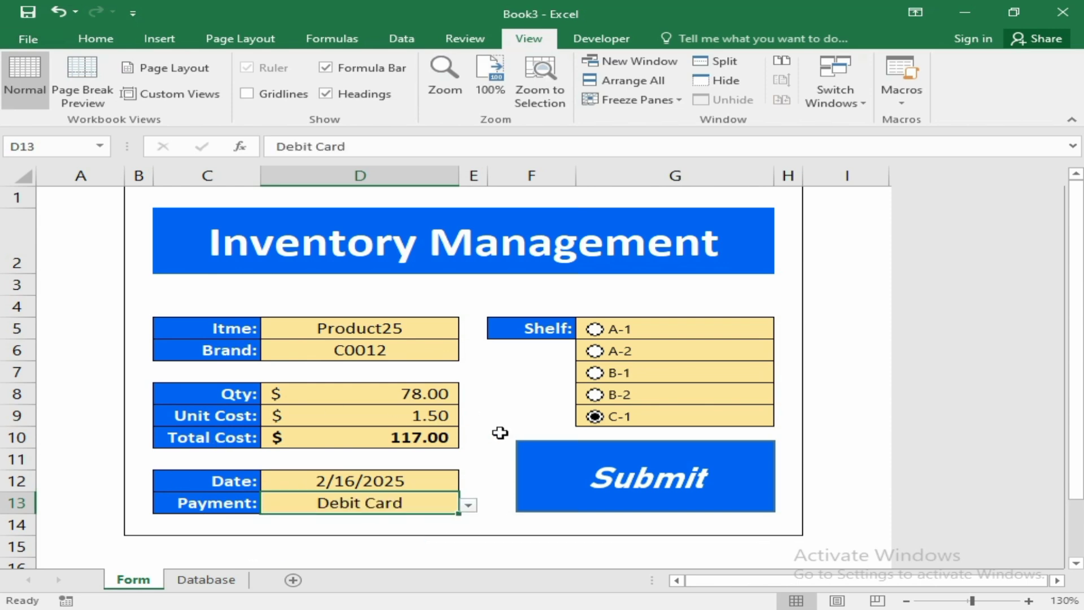
pyautogui.click(593, 371)
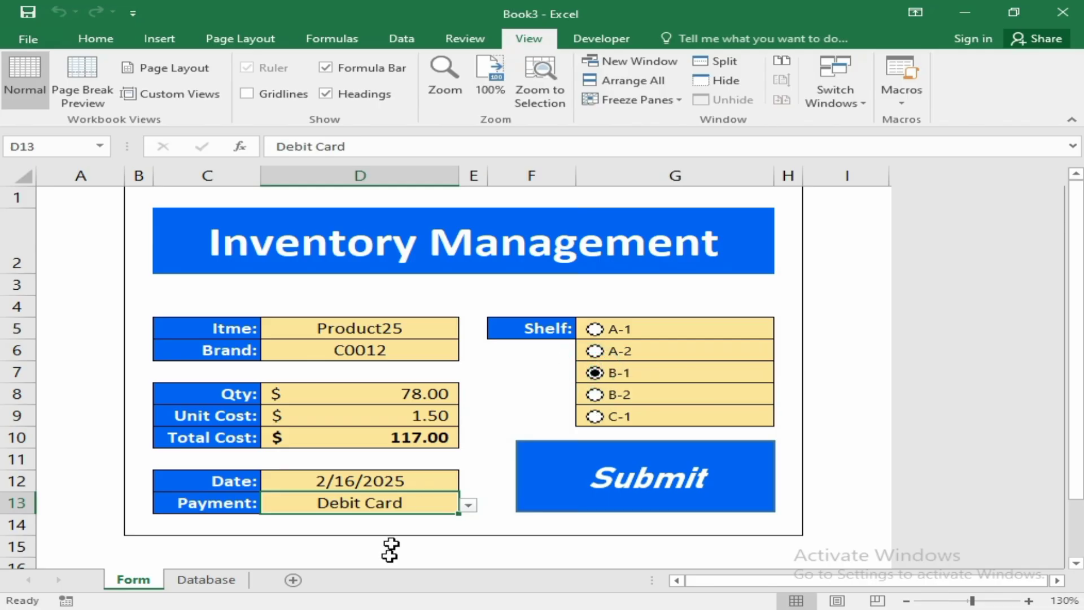
# - Submit the record and autofit the Date column B on the Database sheet
pyautogui.click(635, 489)
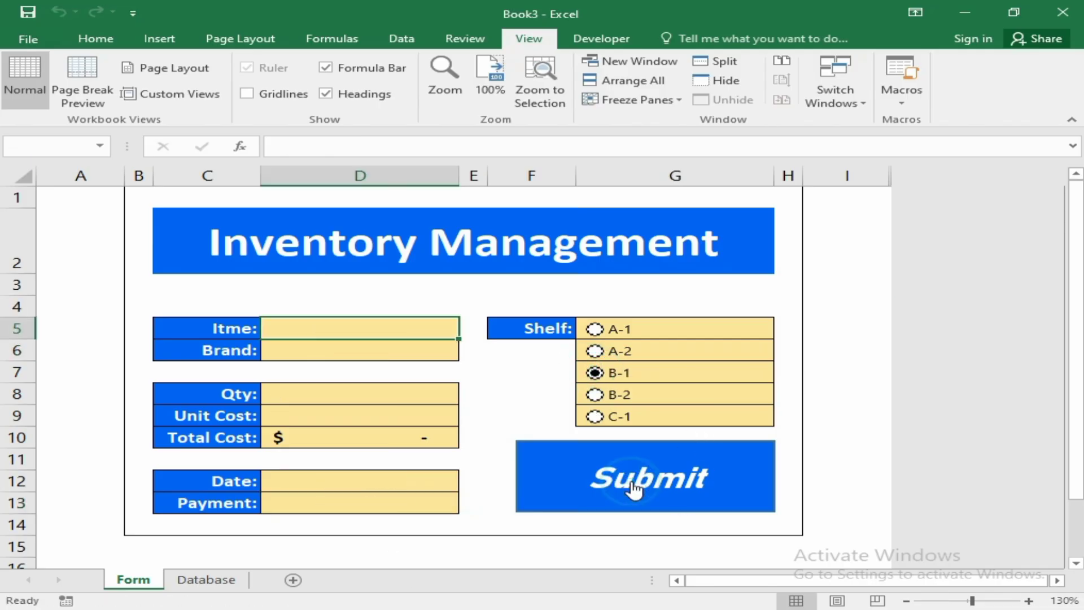
pyautogui.click(210, 588)
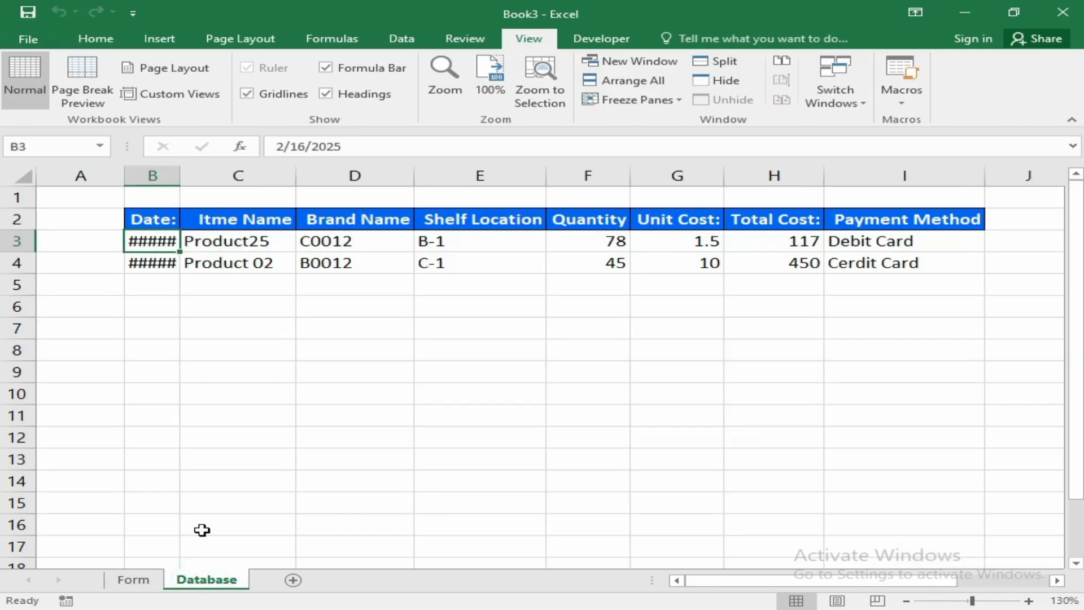
pyautogui.doubleClick(182, 179)
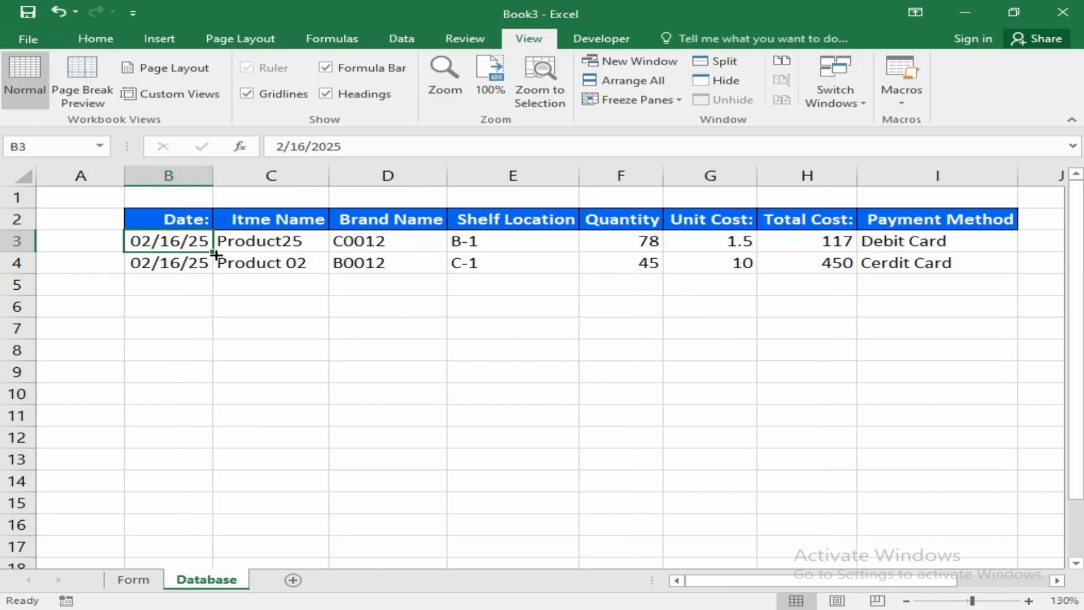
# - Start another record on the Form sheet with Product 45 as the Itme and C44664 as the Brand
pyautogui.click(134, 579)
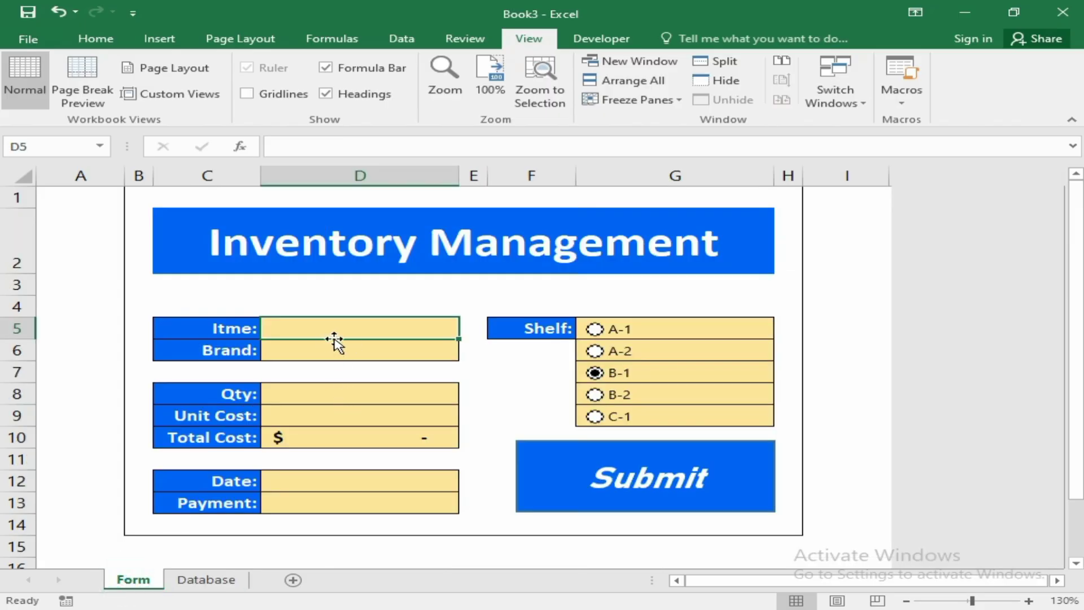
pyautogui.write('Product 45')
pyautogui.press('Return')
pyautogui.press('Down')
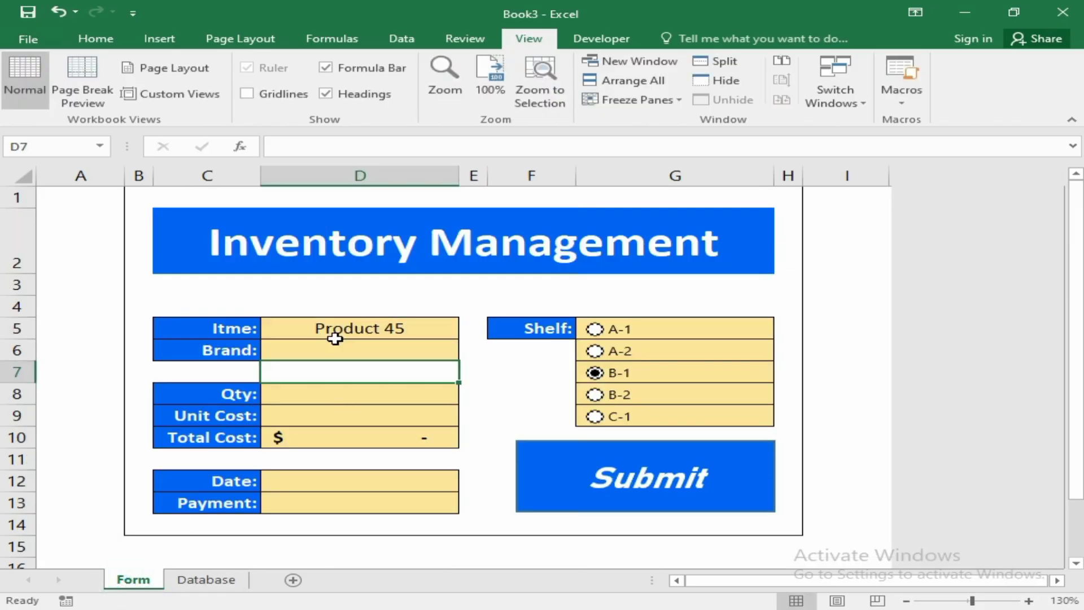
pyautogui.press('Up')
pyautogui.write('C44664')
pyautogui.press('Return')
pyautogui.press('Down')
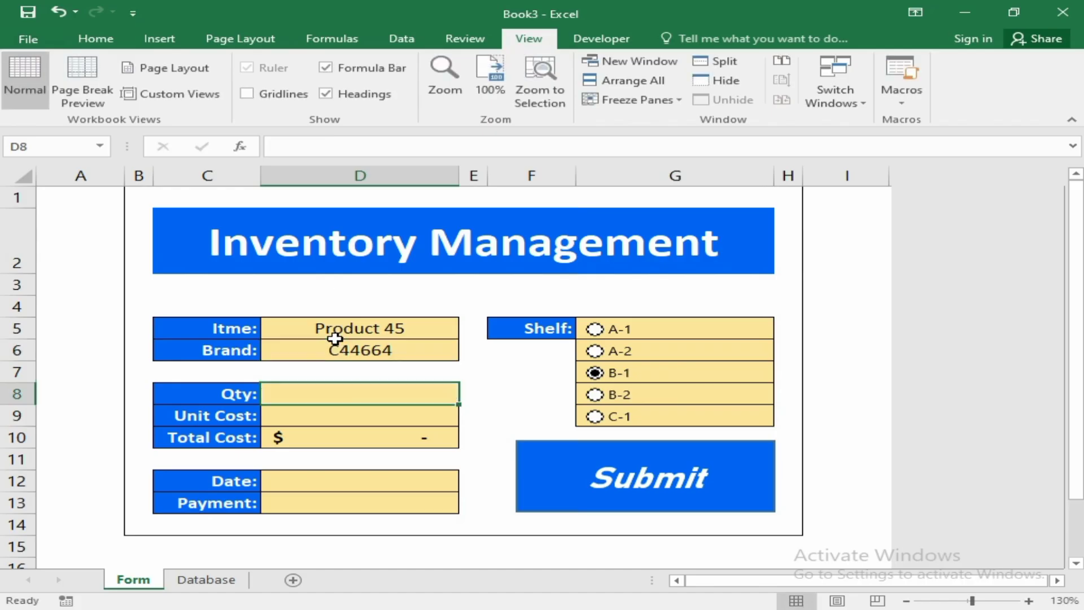
# - Enter a Qty of 45 and a Unit Cost of 1.2 for the Product 45 record
pyautogui.write('45')
pyautogui.press('Return')
pyautogui.write('1.2')
pyautogui.press('Return')
# - Fill in the Date as 2/16/2025, choose Cash as the Payment and select shelf B-2
pyautogui.press('Down')
pyautogui.press('Down')
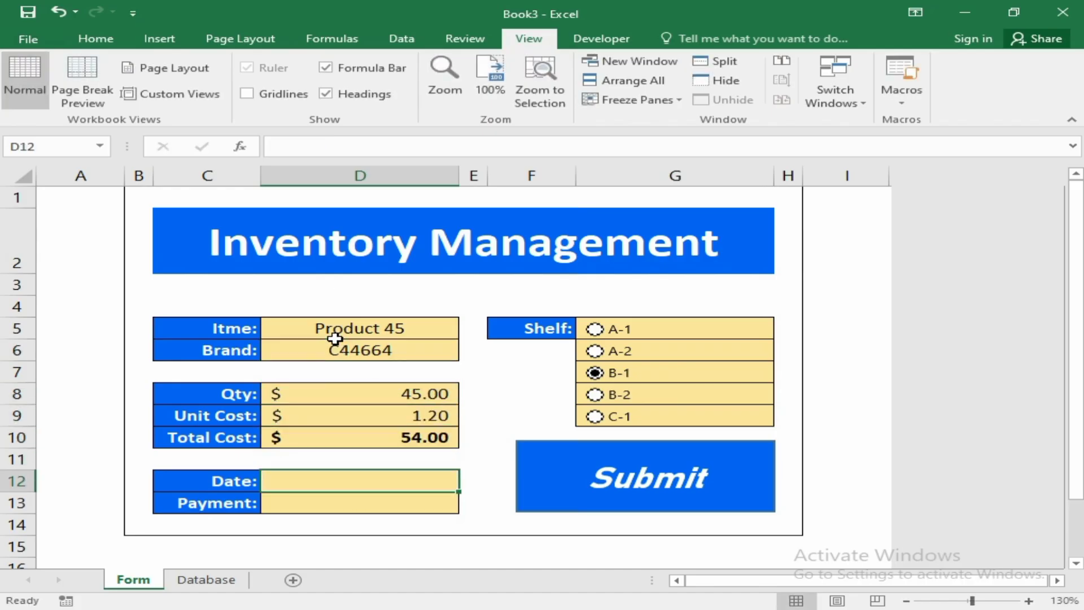
pyautogui.write('2/16/2025')
pyautogui.press('Return')
pyautogui.hotkey('alt', 'Down')
pyautogui.press('Down')
pyautogui.press('Return')
pyautogui.click(595, 394)
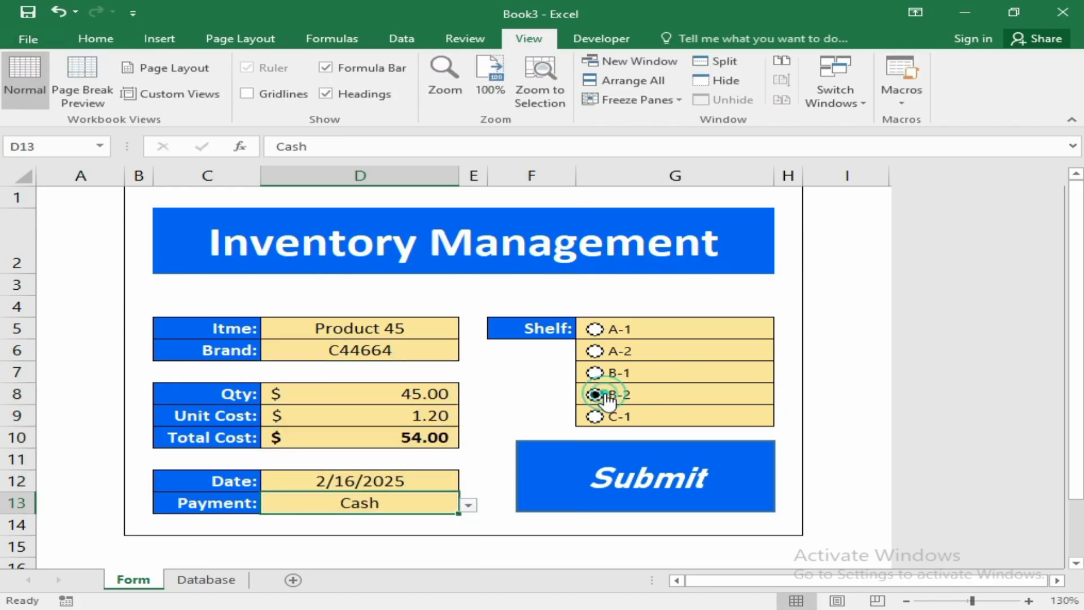
# - Submit the Product 45 record, check its entry on the Database sheet and return to the Form sheet
pyautogui.click(658, 484)
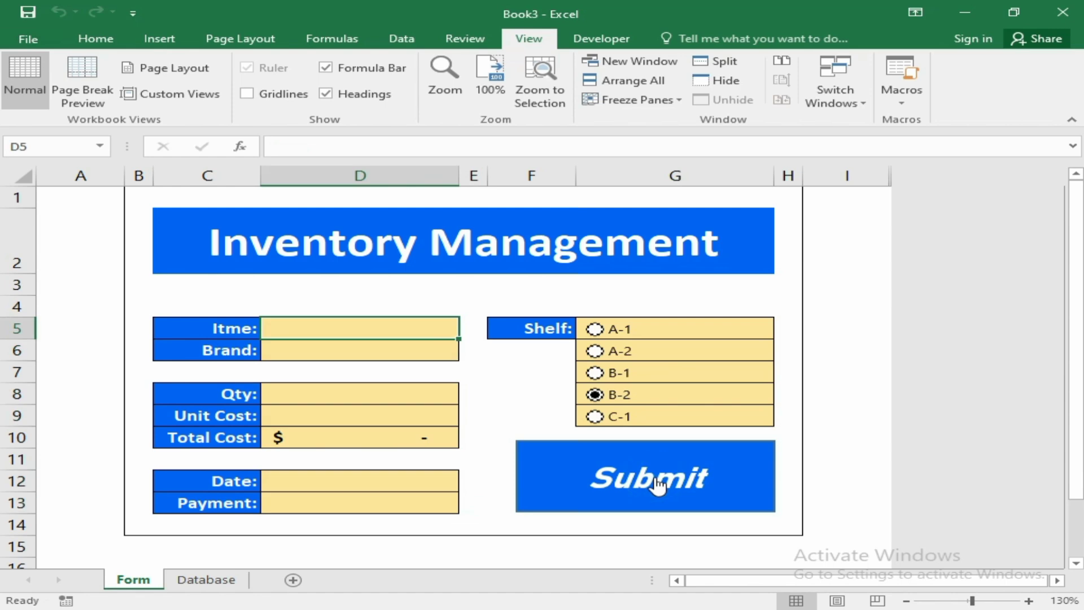
pyautogui.click(223, 582)
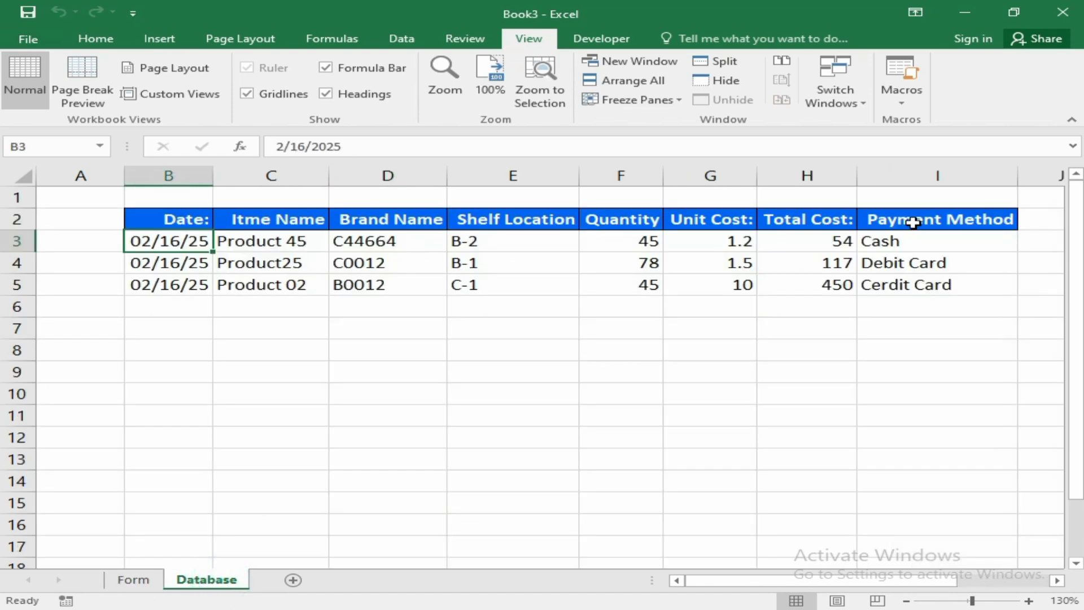
pyautogui.click(133, 580)
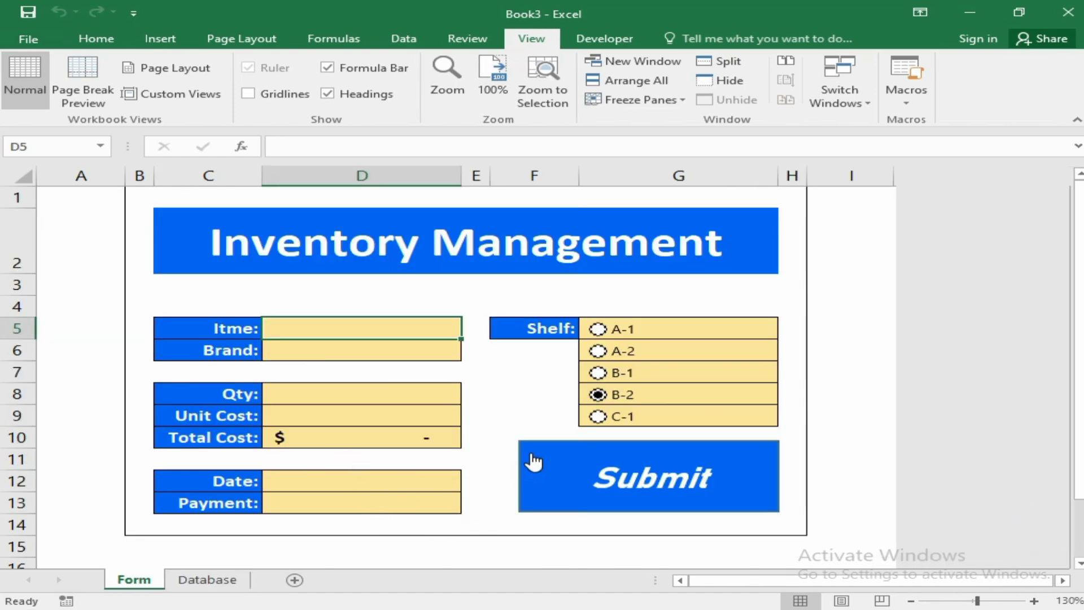
# - Save the workbook as Book3 in the Documents folder in the Excel Macro-Enabled Workbook format
pyautogui.hotkey('ctrl', 's')
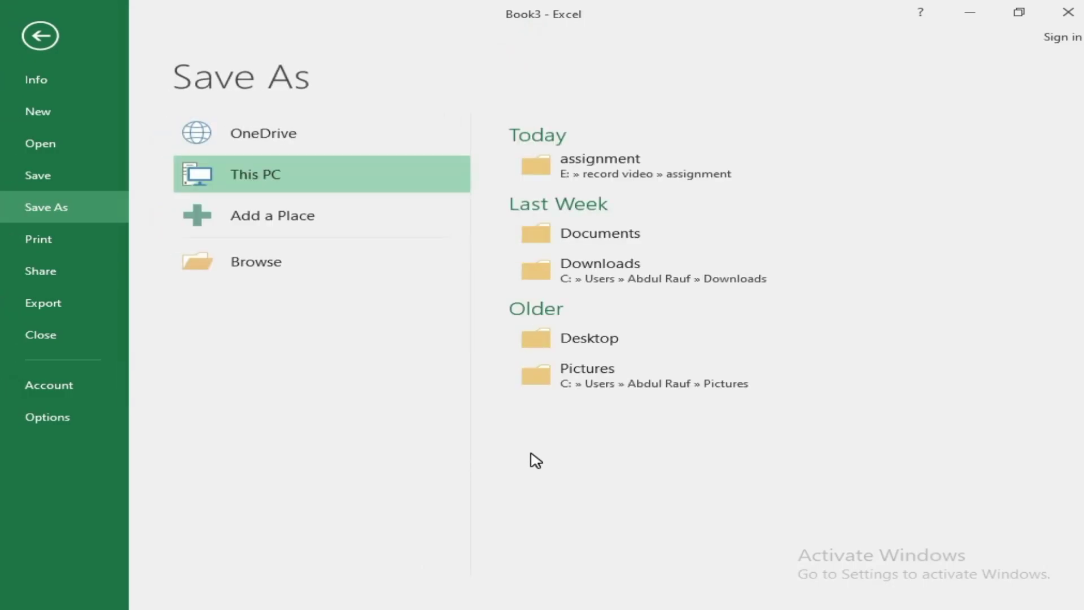
pyautogui.click(285, 270)
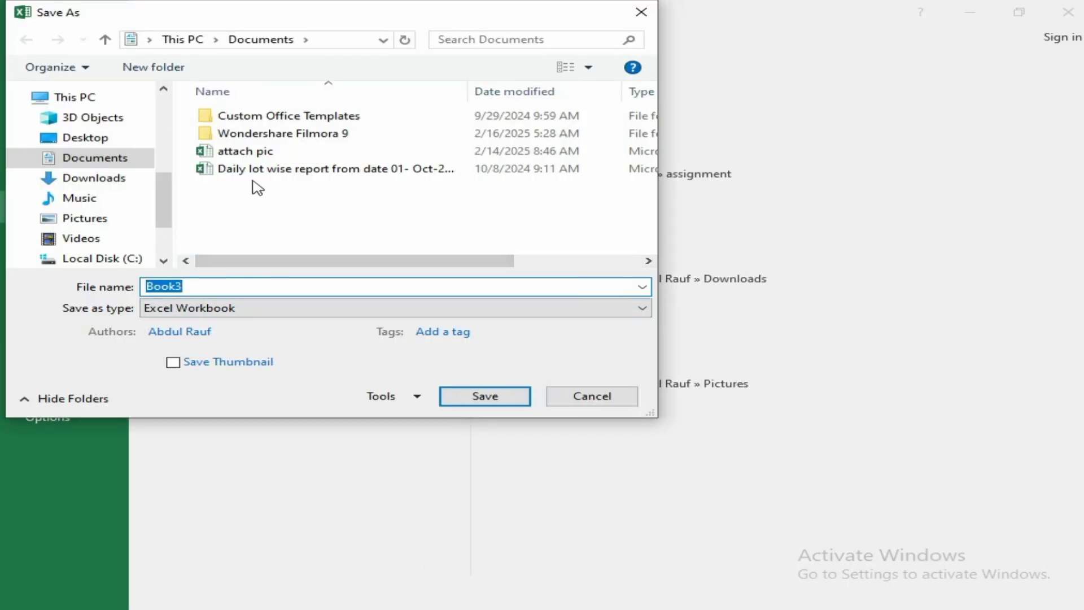
pyautogui.click(211, 315)
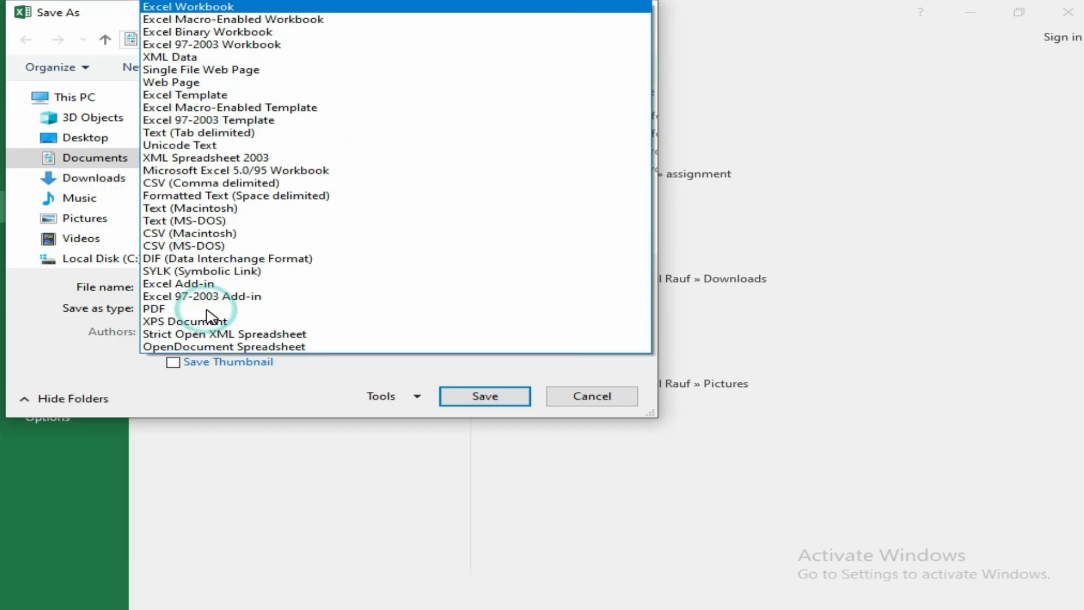
pyautogui.click(237, 20)
pyautogui.click(497, 398)
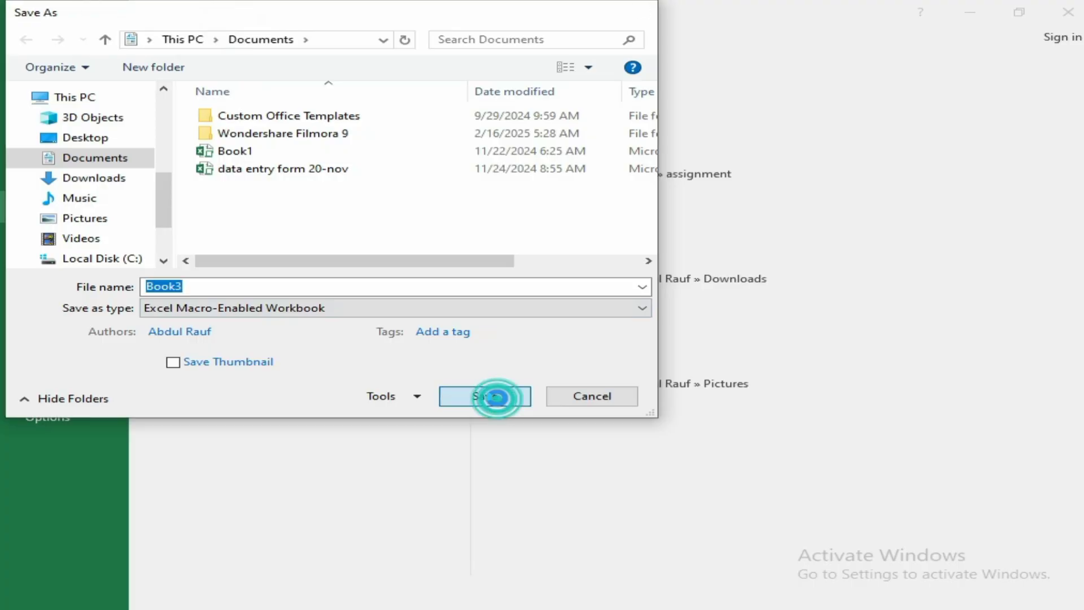